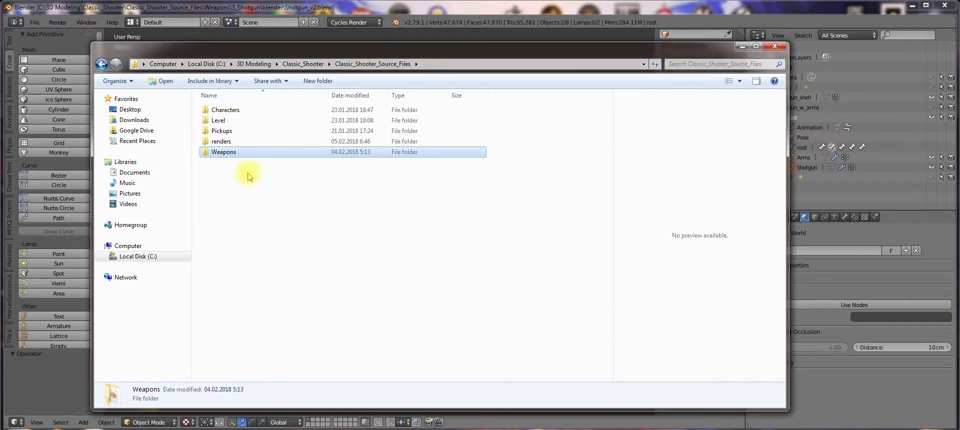
# Step: Browse to Weapons\3_Shotgun\substance_painter, locate Shotgun.spp, and switch to the Shotgun project in Substance Painter
pyautogui.doubleClick(226, 152)
pyautogui.doubleClick(230, 142)
pyautogui.click(242, 121)
pyautogui.doubleClick(242, 121)
pyautogui.click(232, 122)
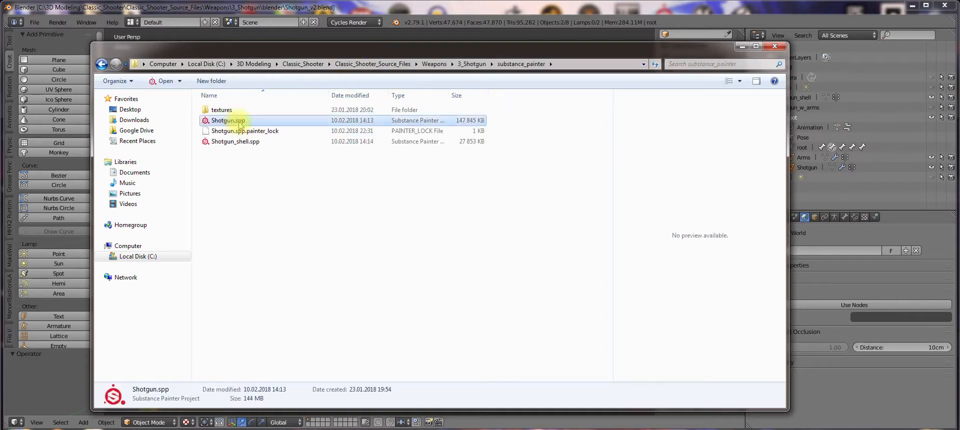
pyautogui.click(742, 47)
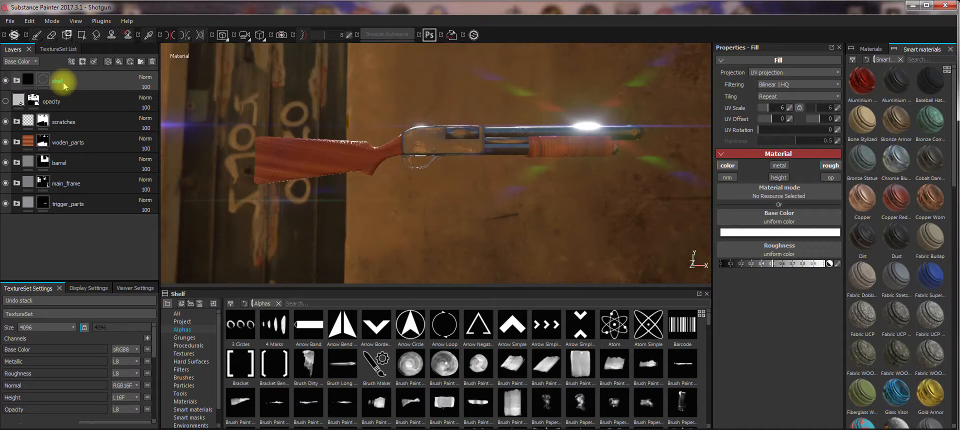
pyautogui.hotkey('shift', 'd')
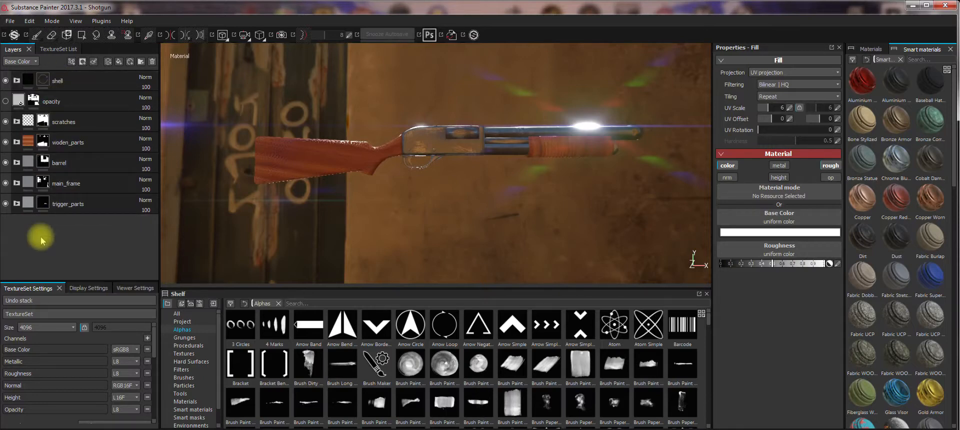
# Step: Inspect the contents and mask of the trigger_parts folder and browse the smart materials in the shelf
pyautogui.click(17, 204)
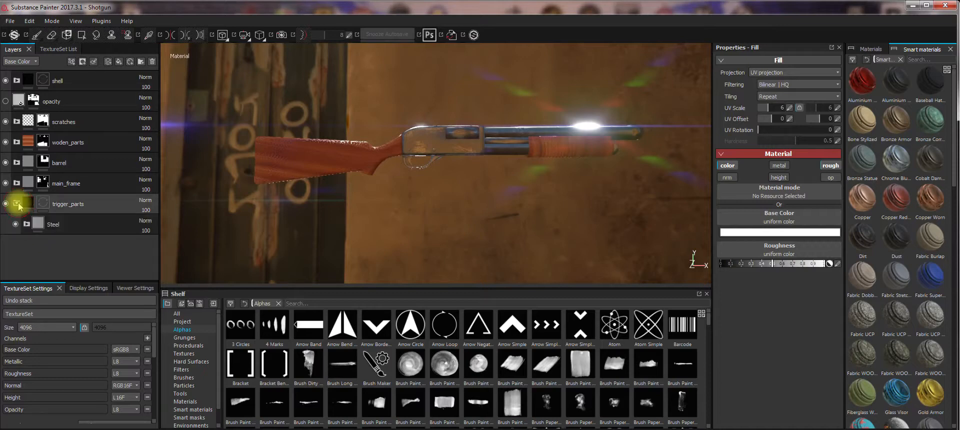
pyautogui.click(25, 223)
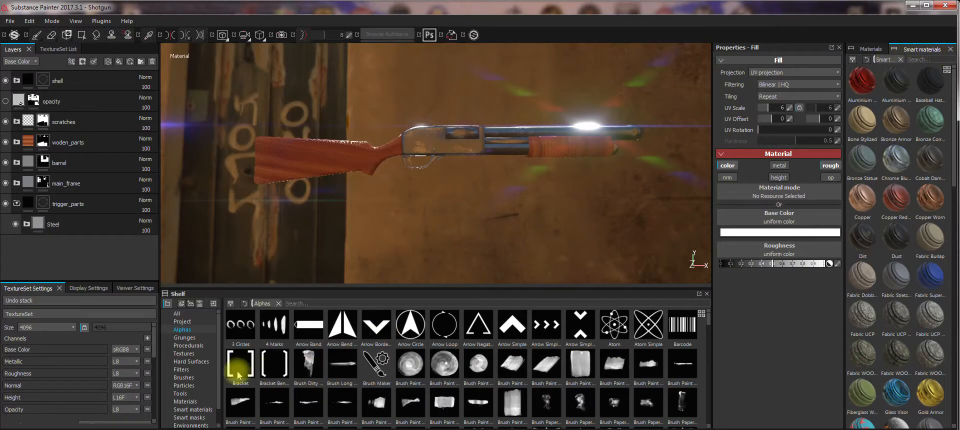
pyautogui.click(198, 409)
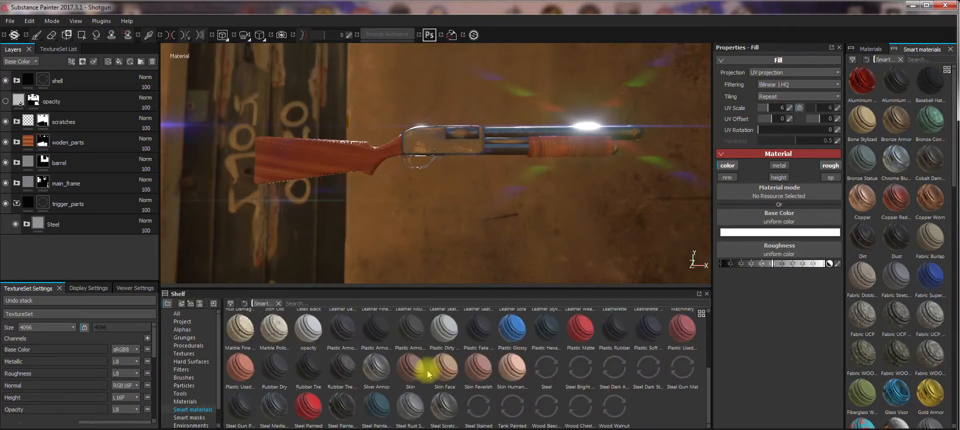
pyautogui.click(18, 205)
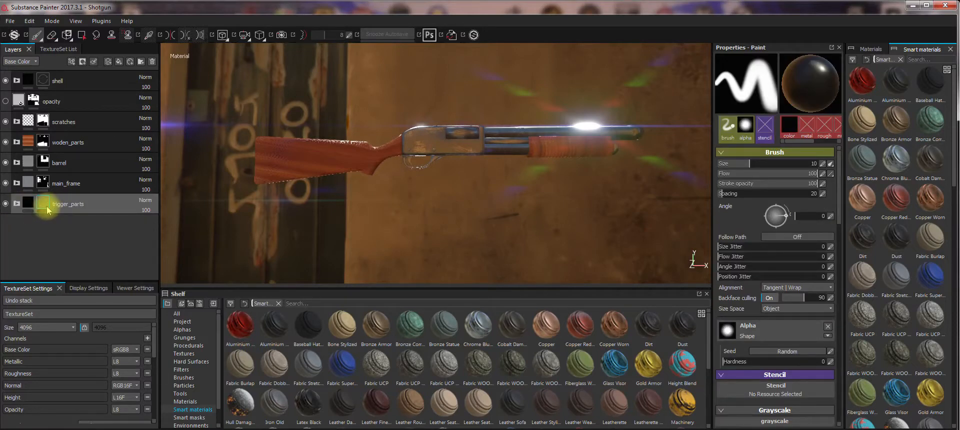
pyautogui.click(45, 183)
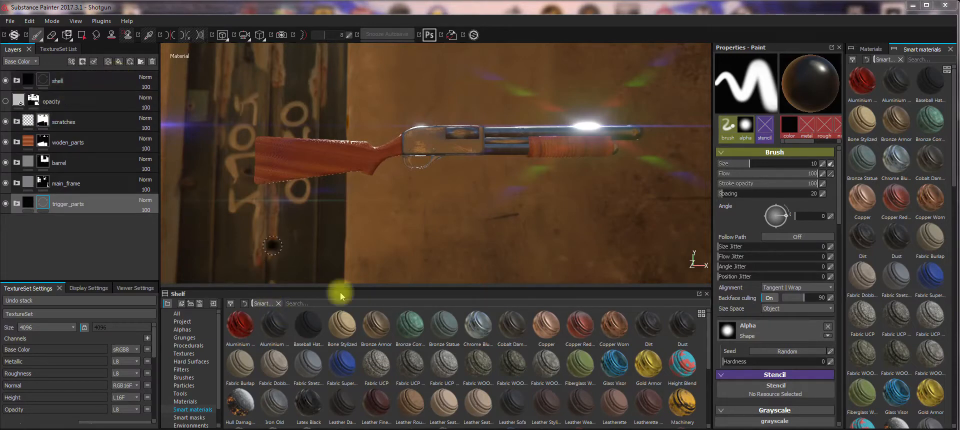
pyautogui.hotkey('shift', 'd')
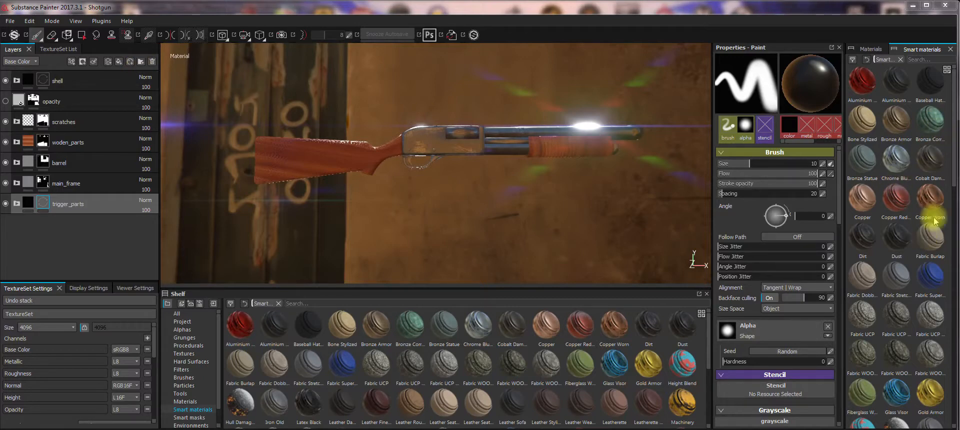
# Step: Add the Steel Gun Painted smart material above the shell folder in the layer stack
pyautogui.moveTo(955, 150); pyautogui.dragTo(949, 377)
pyautogui.moveTo(896, 282)
pyautogui.mouseDown()
pyautogui.moveTo(608, 245)
pyautogui.moveTo(77, 105)
pyautogui.moveTo(79, 66)
pyautogui.moveTo(80, 76)
pyautogui.mouseUp()
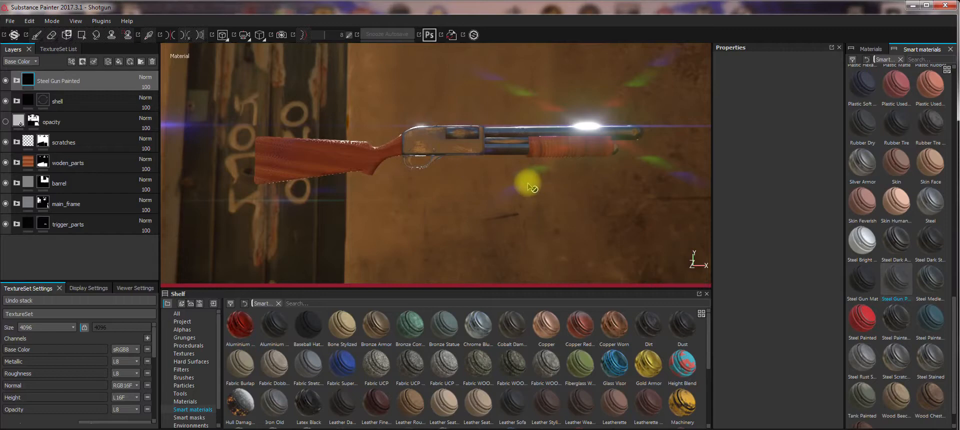
pyautogui.keyDown('alt'); pyautogui.moveTo(409, 192); pyautogui.dragTo(426, 210); pyautogui.keyUp('alt')
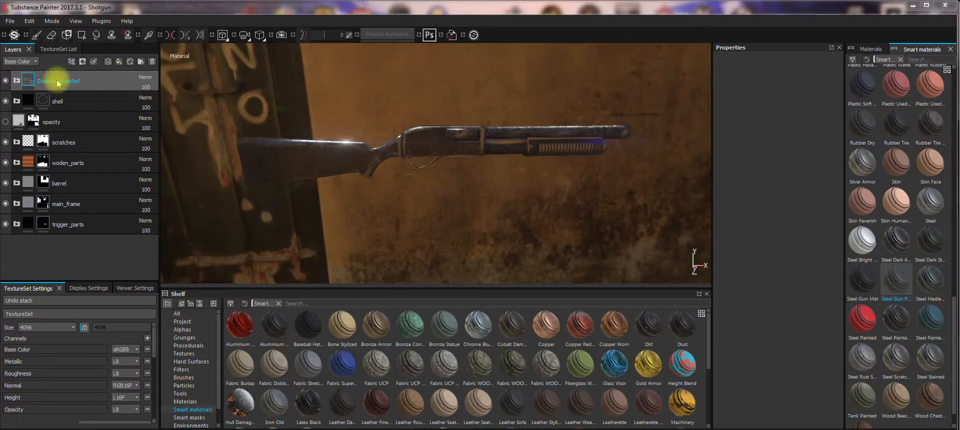
pyautogui.moveTo(43, 81)
pyautogui.mouseDown()
pyautogui.moveTo(425, 112)
pyautogui.moveTo(269, 209)
pyautogui.moveTo(86, 86)
pyautogui.mouseUp()
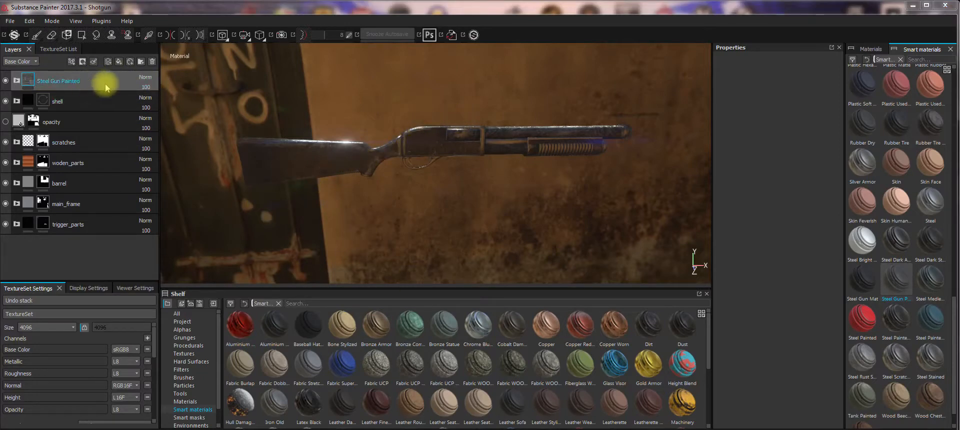
# Step: Create a new folder above Steel Gun Painted and name it demo_barrels
pyautogui.click(142, 61)
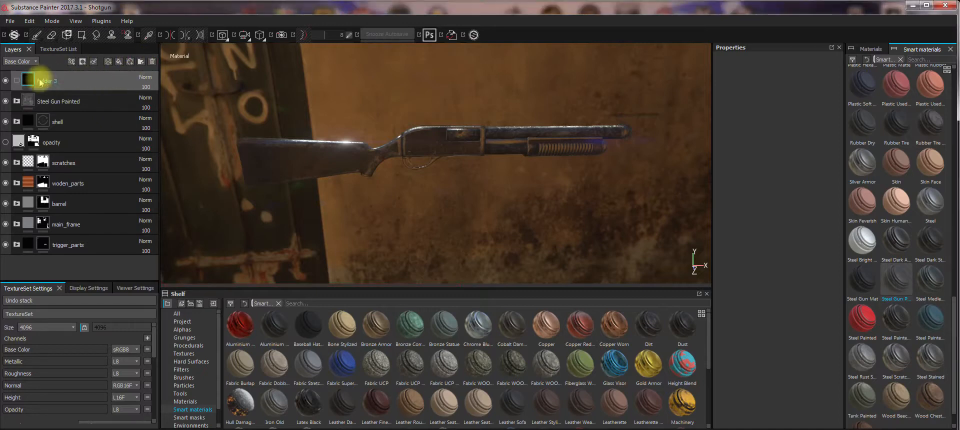
pyautogui.click(52, 81)
pyautogui.doubleClick(53, 81)
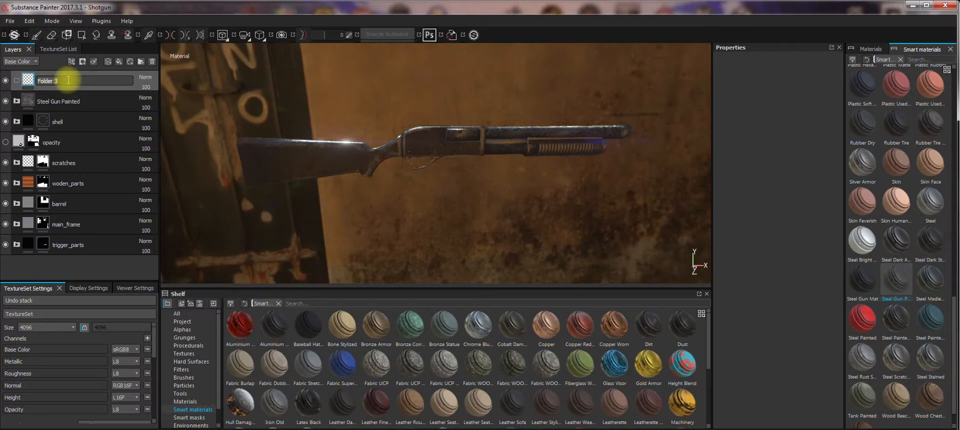
pyautogui.write('de')
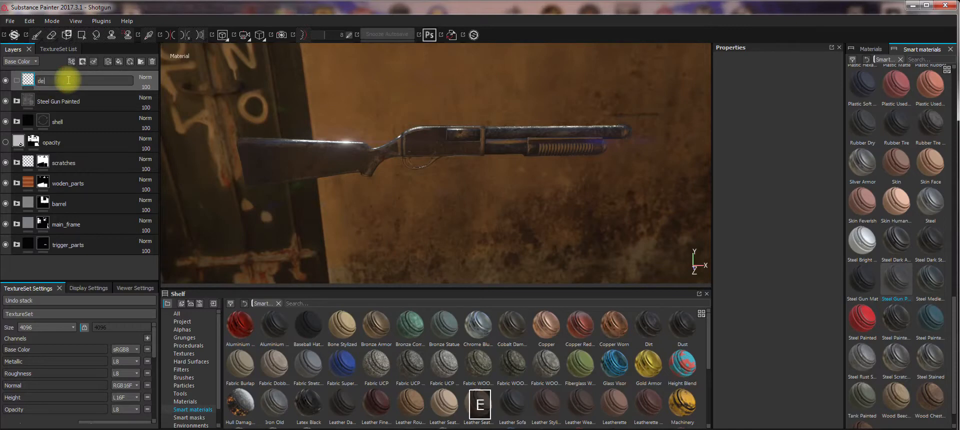
pyautogui.write('mo_')
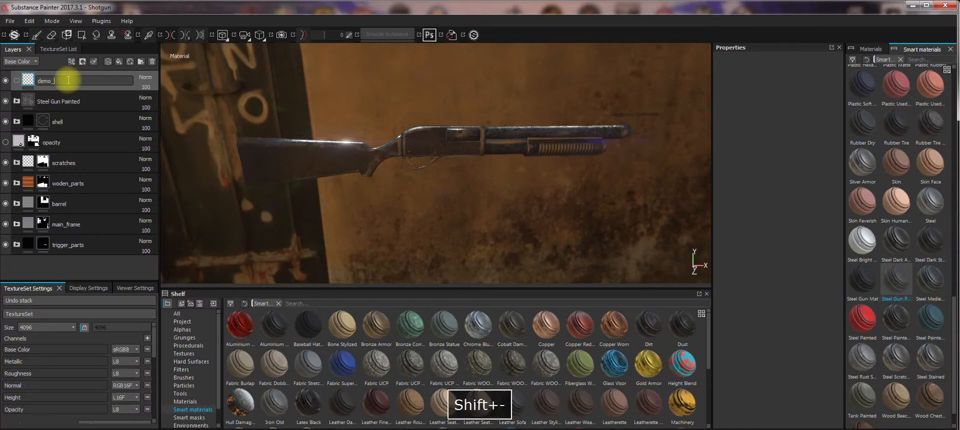
pyautogui.write('barrels')
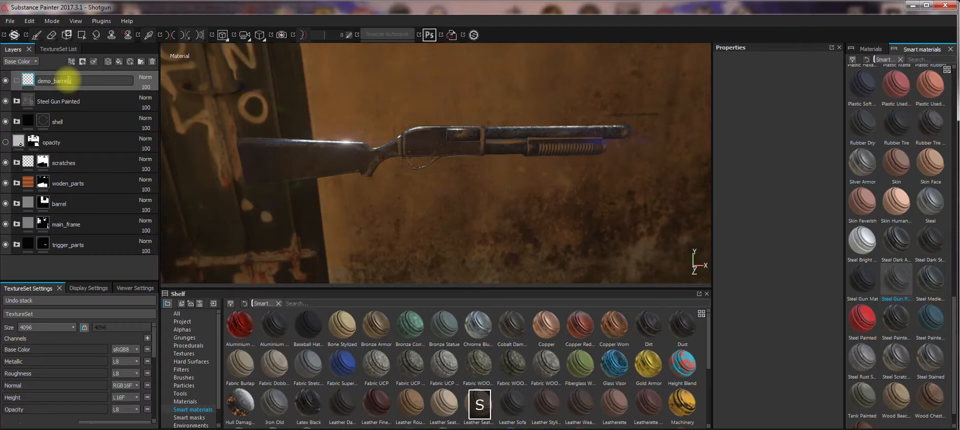
pyautogui.press('Return')
# Step: Move the Steel Gun Painted layer into the demo_barrels folder
pyautogui.click(58, 102)
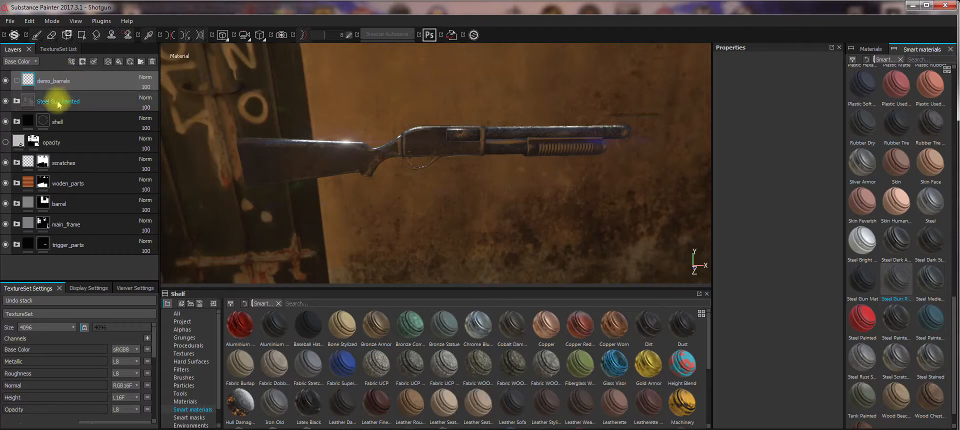
pyautogui.moveTo(61, 106); pyautogui.dragTo(63, 81)
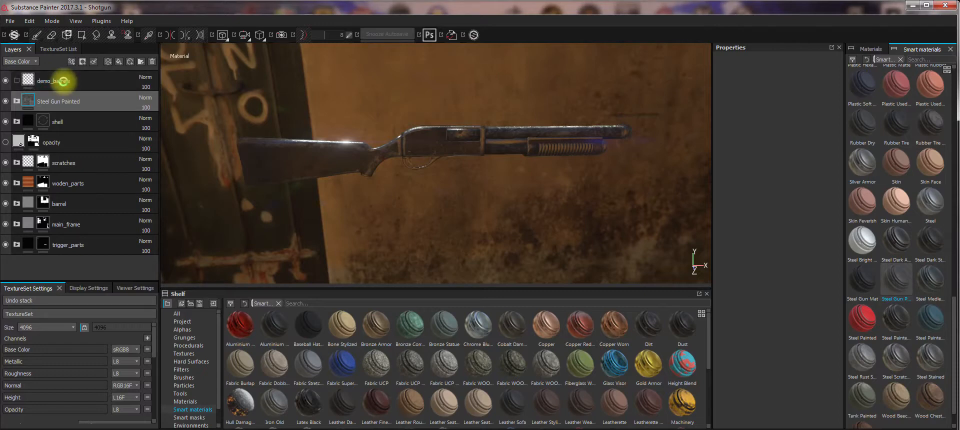
pyautogui.click(63, 82)
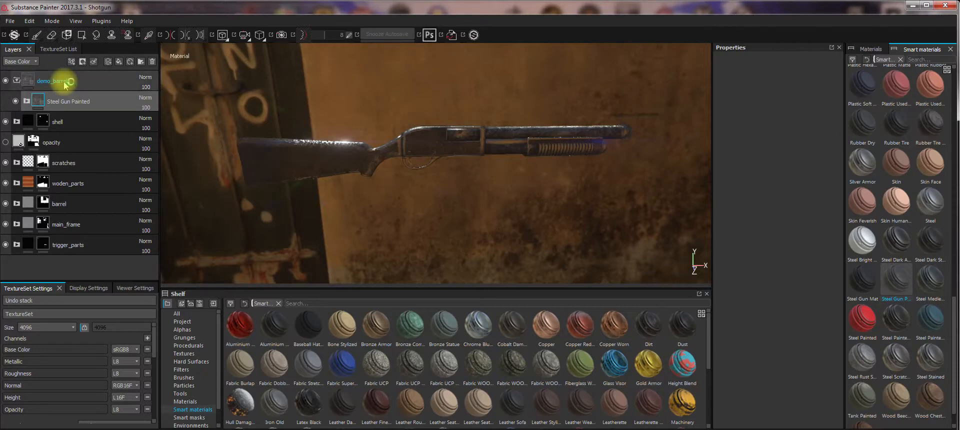
# Step: Add a black mask to the demo_barrels folder and select it for editing
pyautogui.rightClick(64, 83)
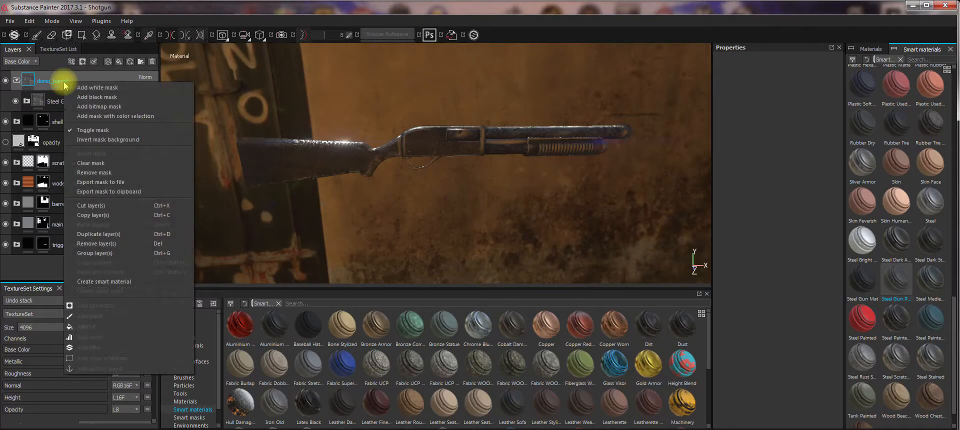
pyautogui.click(109, 97)
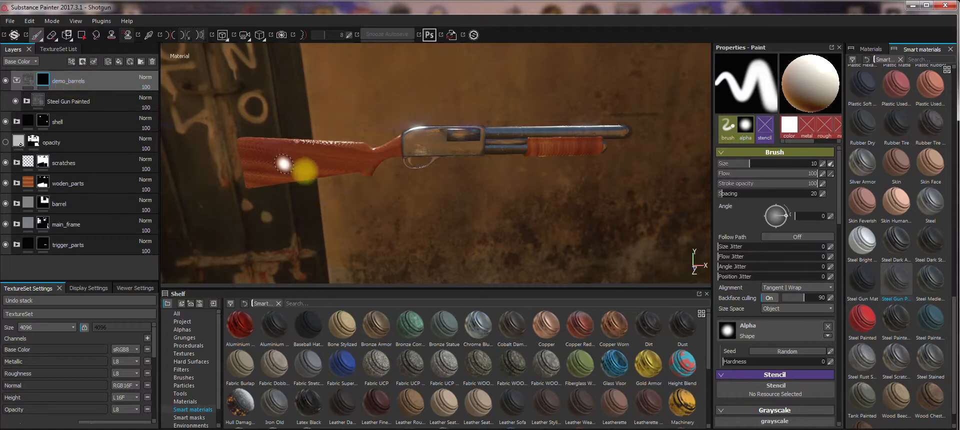
pyautogui.click(45, 81)
pyautogui.click(42, 96)
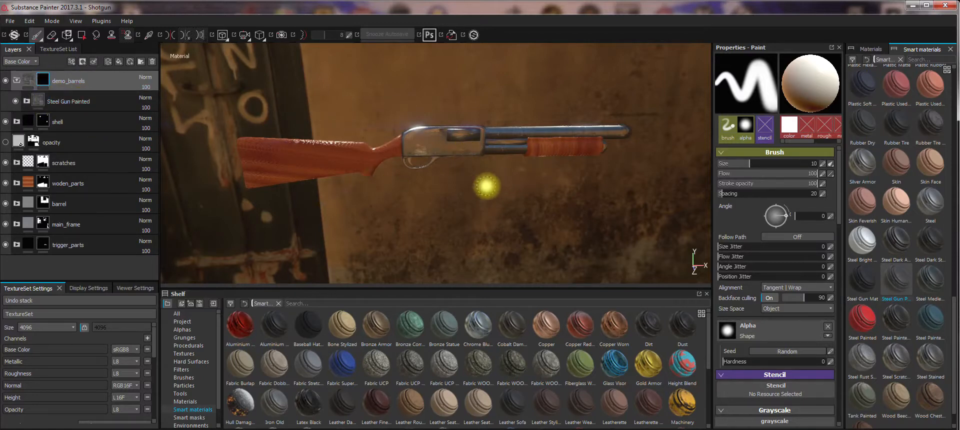
# Step: Use Polygon Fill in mesh fill mode with white to reveal the demo_barrels folder on the shotgun's barrel
pyautogui.keyDown('alt'); pyautogui.moveTo(483, 177); pyautogui.dragTo(431, 157); pyautogui.keyUp('alt')
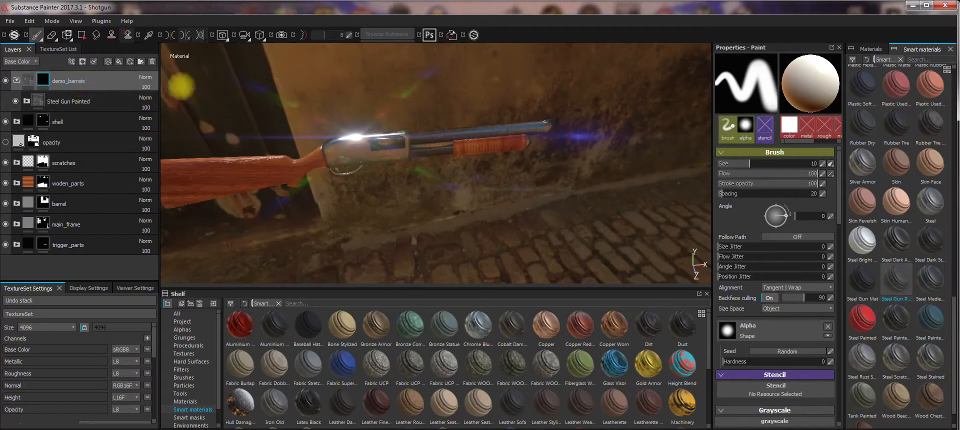
pyautogui.click(81, 36)
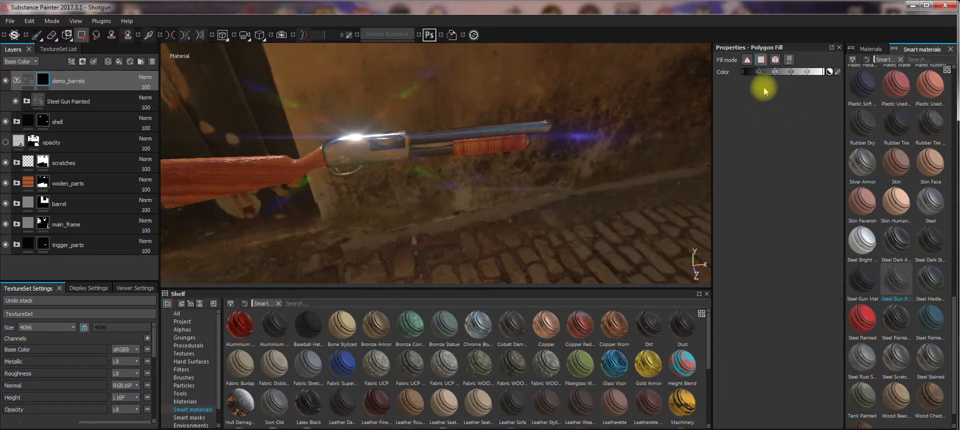
pyautogui.click(747, 61)
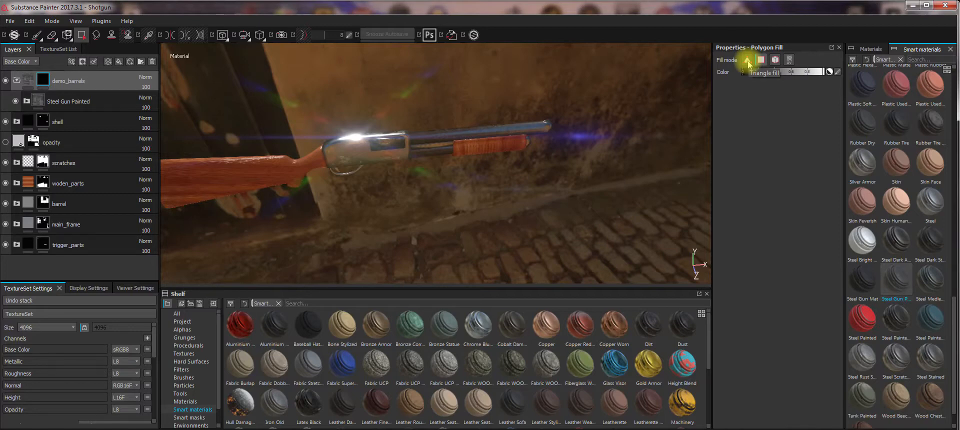
pyautogui.hotkey('shift', 'd')
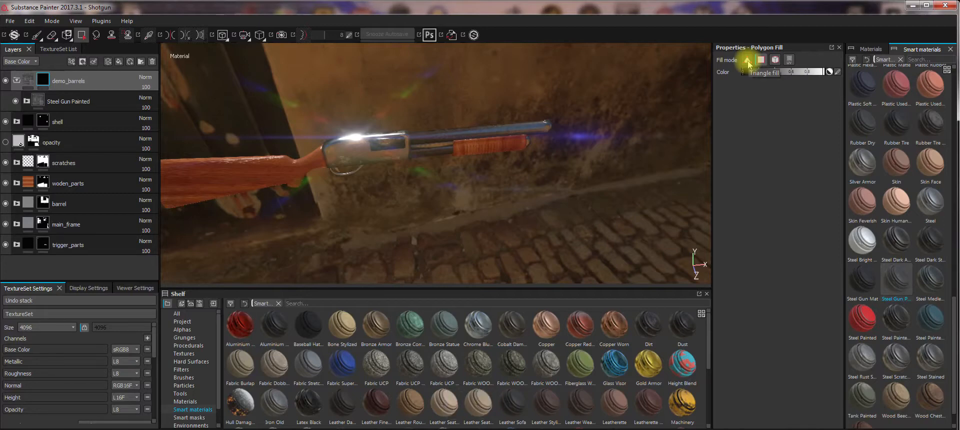
pyautogui.click(775, 59)
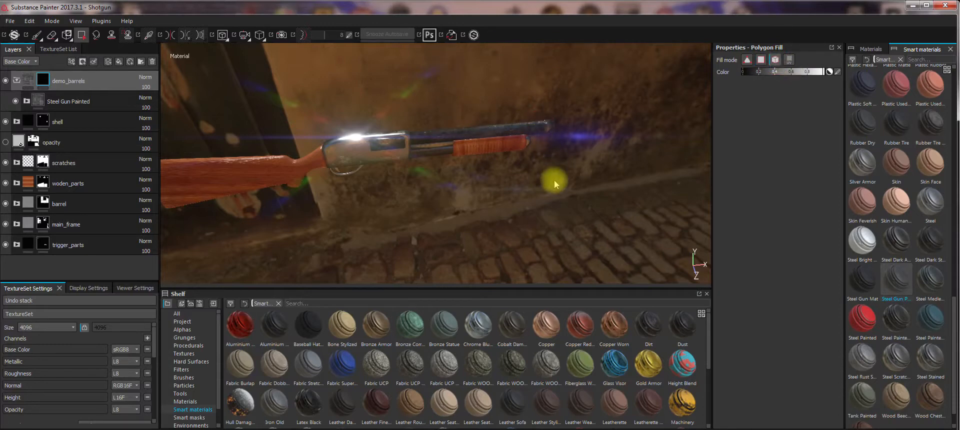
# Step: Fill the shotgun's receiver white in the demo_barrels mask and check it from several sides
pyautogui.keyDown('alt'); pyautogui.moveTo(529, 189); pyautogui.dragTo(434, 137); pyautogui.keyUp('alt')
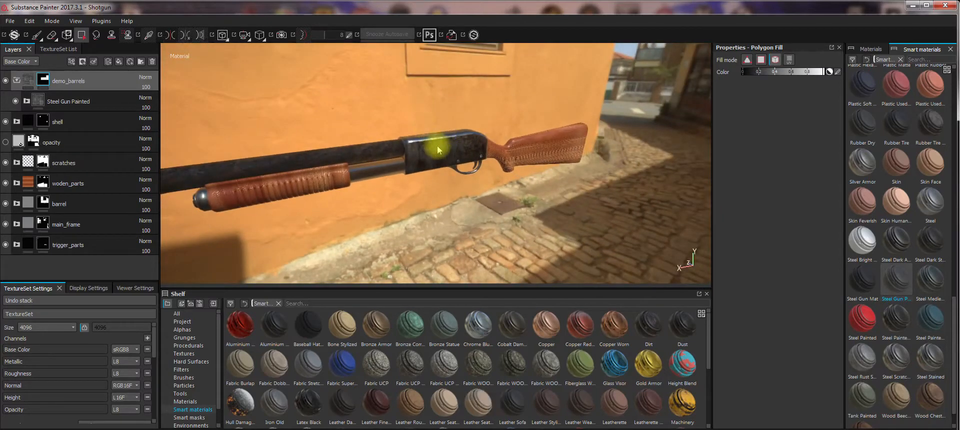
pyautogui.keyDown('alt'); pyautogui.moveTo(338, 117); pyautogui.dragTo(439, 134); pyautogui.keyUp('alt')
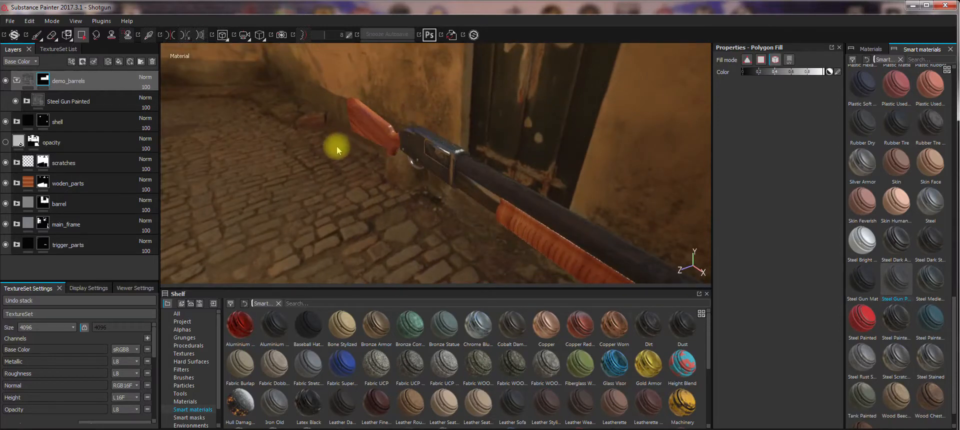
pyautogui.hotkey('shift', 'd')
pyautogui.keyDown('alt'); pyautogui.moveTo(323, 156); pyautogui.dragTo(544, 222); pyautogui.keyUp('alt')
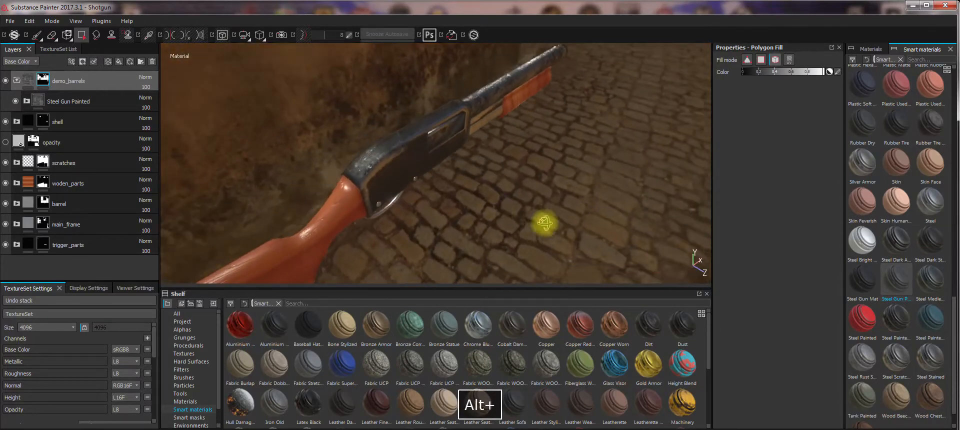
pyautogui.hotkey('shift', 'd')
pyautogui.keyDown('alt'); pyautogui.moveTo(457, 185); pyautogui.dragTo(480, 178); pyautogui.keyUp('alt')
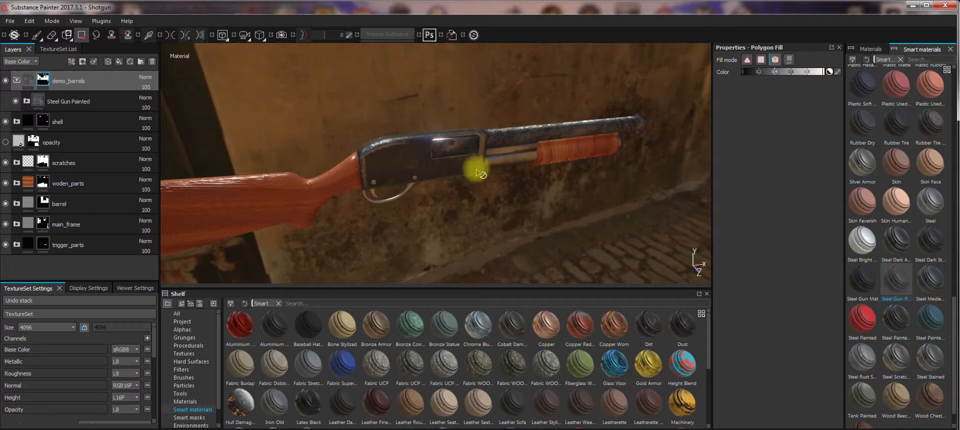
pyautogui.hotkey('shift', 'd')
# Step: Remove the receiver from the demo_barrels mask with a black fill and hide the Steel Gun Painted layer
pyautogui.moveTo(820, 76); pyautogui.dragTo(742, 75)
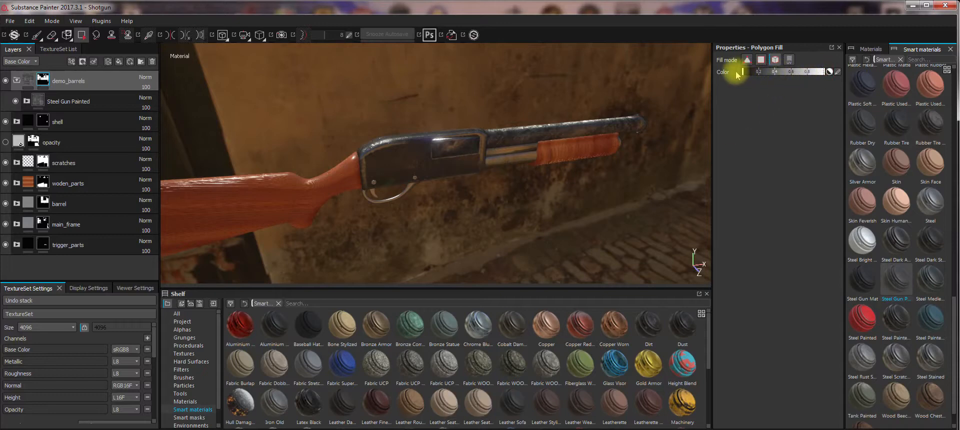
pyautogui.click(412, 145)
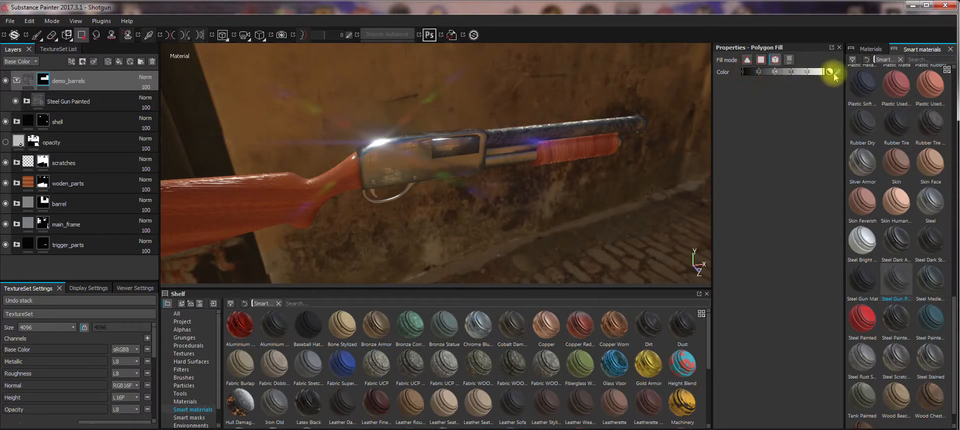
pyautogui.click(15, 102)
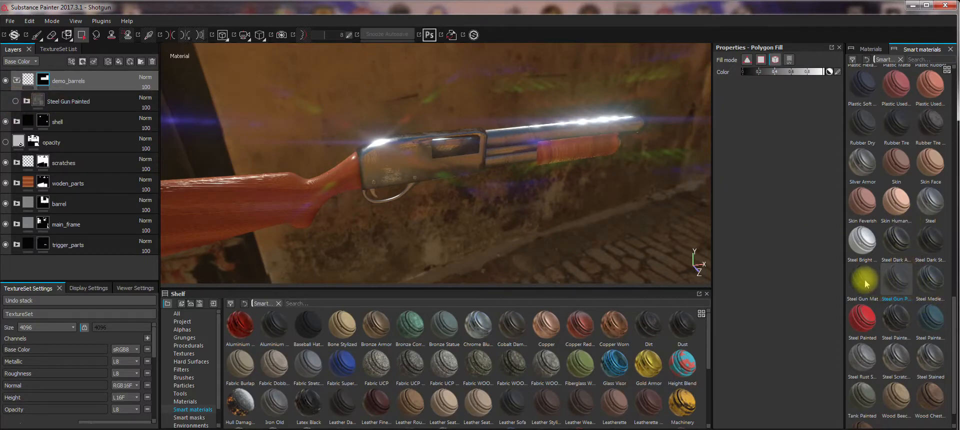
# Step: Add the Steel Gun Mat smart material to the demo_barrels folder and check it on the shotgun's barrel
pyautogui.moveTo(866, 283); pyautogui.dragTo(84, 84)
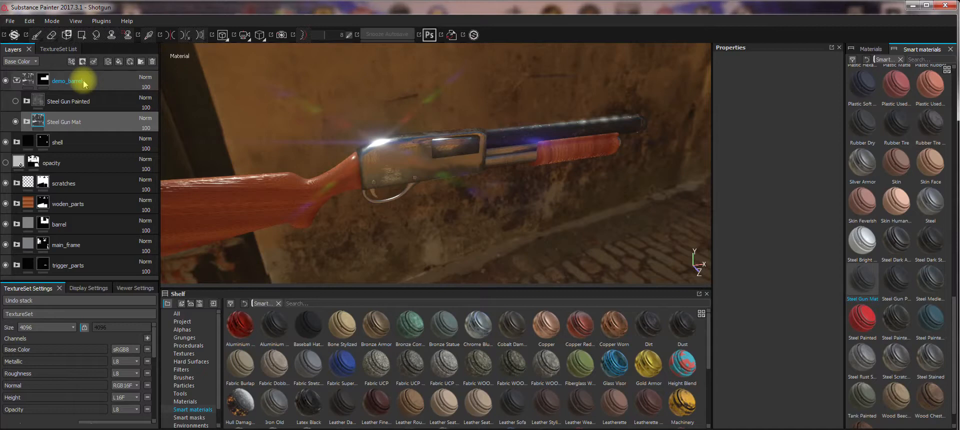
pyautogui.hotkey('shift', 'd')
pyautogui.hotkey('shift', 'd')
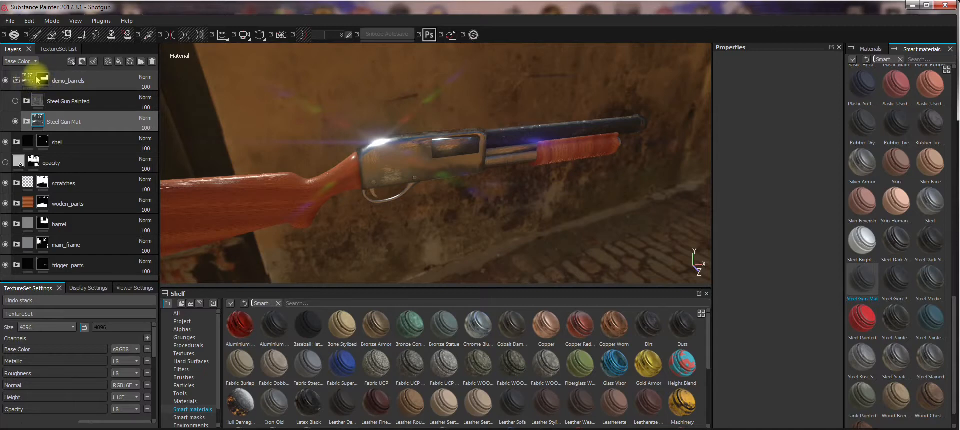
pyautogui.scroll(1, 422, 192)
pyautogui.scroll(-2, 420, 192)
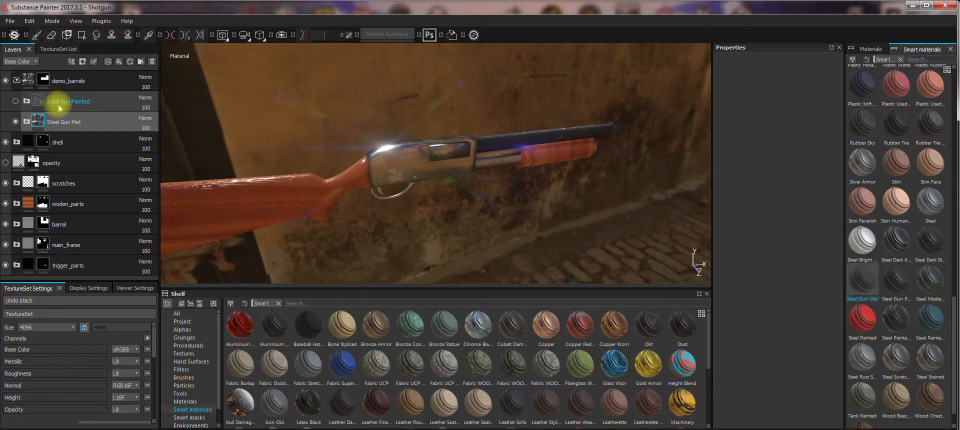
# Step: Delete the demo_barrels folder together with its smart materials
pyautogui.click(96, 84)
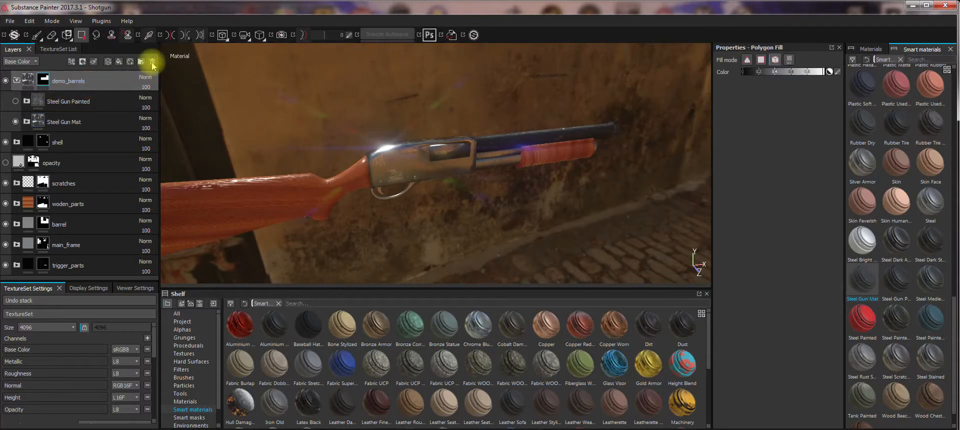
pyautogui.click(152, 62)
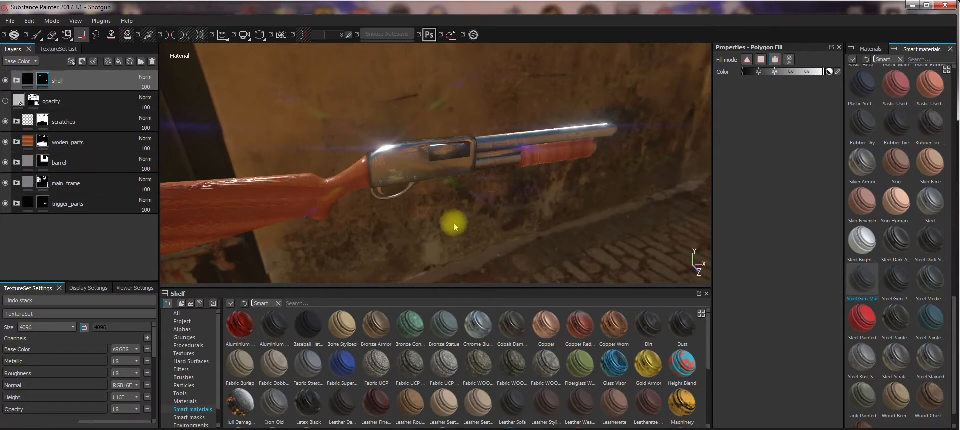
# Step: Hide the Wood american cherry layer in the woden_parts folder and add the Weapon Wood material to that folder
pyautogui.click(17, 143)
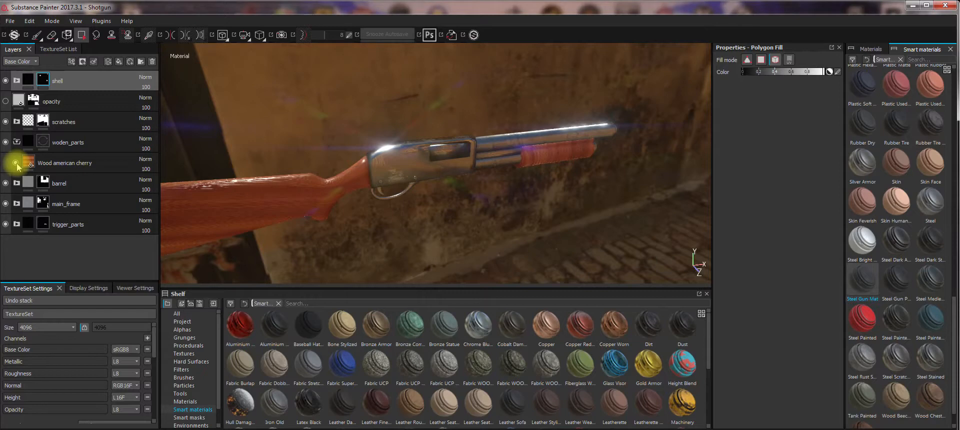
pyautogui.hotkey('shift', 'd')
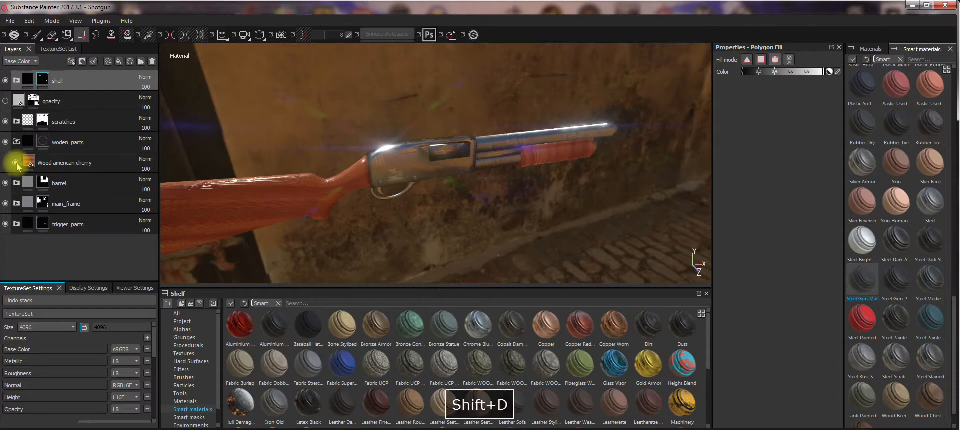
pyautogui.click(16, 163)
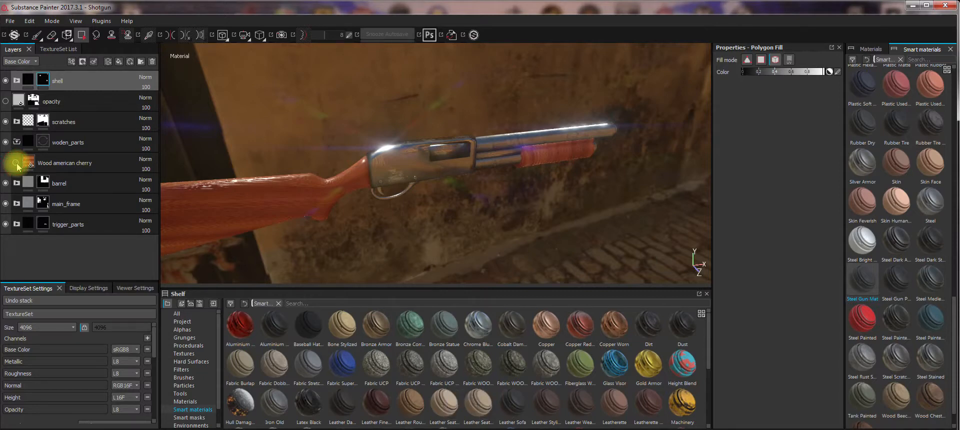
pyautogui.click(869, 50)
pyautogui.scroll(-10, 896, 343)
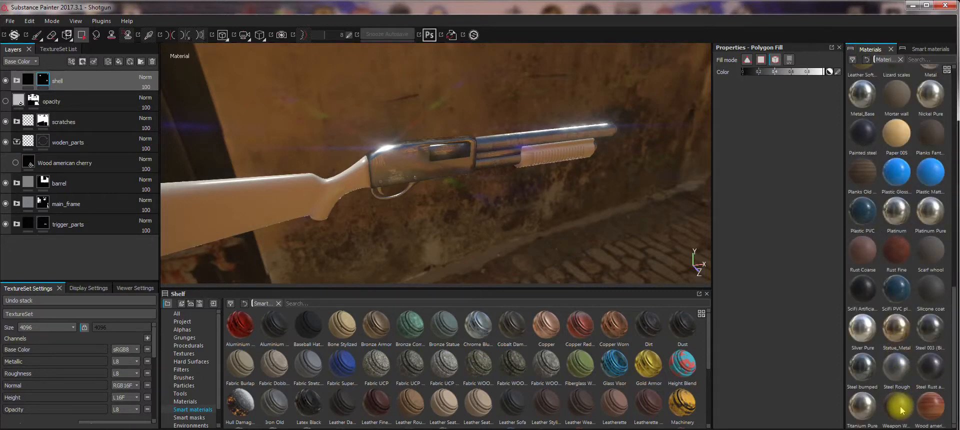
pyautogui.moveTo(900, 407)
pyautogui.moveTo(900, 408); pyautogui.dragTo(109, 140)
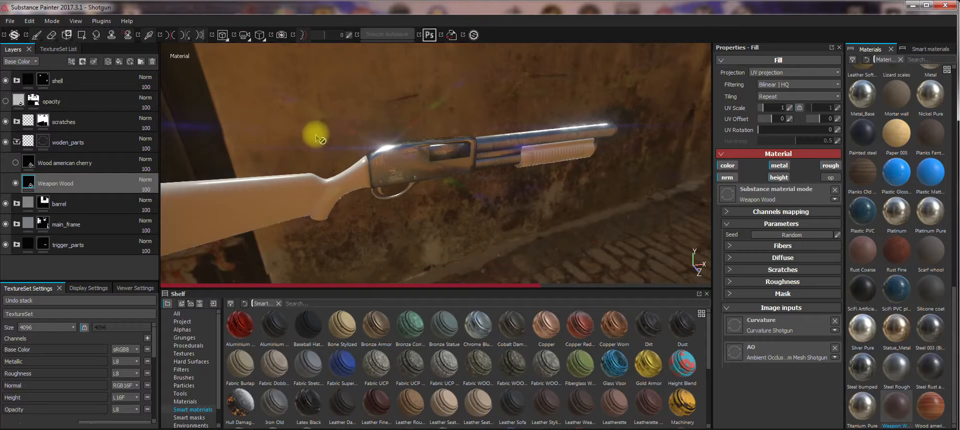
# Step: Show the Wood american cherry layer again and hide the Weapon Wood layer
pyautogui.moveTo(298, 130)
pyautogui.keyDown('alt'); pyautogui.mouseDown()
pyautogui.moveTo(339, 145)
pyautogui.moveTo(542, 137)
pyautogui.moveTo(405, 160)
pyautogui.moveTo(388, 184)
pyautogui.moveTo(482, 189)
pyautogui.moveTo(388, 143)
pyautogui.moveTo(403, 216)
pyautogui.moveTo(572, 214)
pyautogui.moveTo(482, 181)
pyautogui.moveTo(525, 216)
pyautogui.moveTo(508, 214)
pyautogui.moveTo(604, 232)
pyautogui.moveTo(424, 194)
pyautogui.moveTo(602, 175)
pyautogui.moveTo(294, 167)
pyautogui.moveTo(343, 154)
pyautogui.moveTo(6, 150)
pyautogui.mouseUp(); pyautogui.keyUp('alt')
pyautogui.click(15, 183)
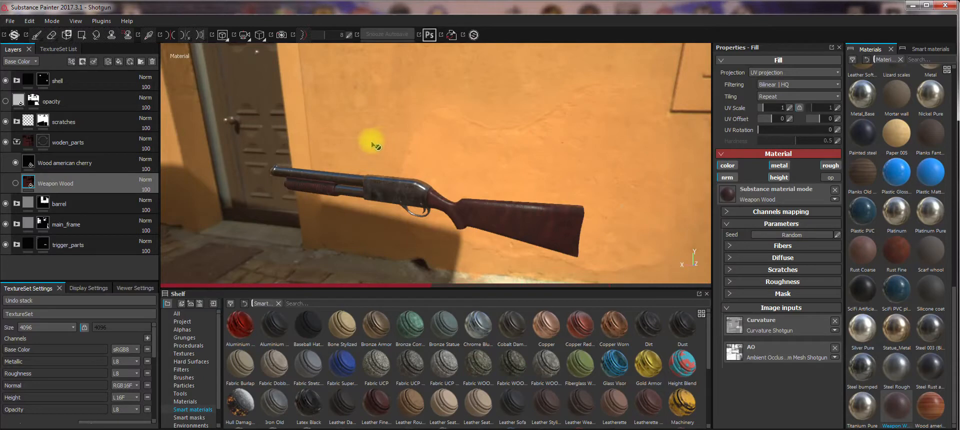
pyautogui.keyDown('alt'); pyautogui.moveTo(368, 139); pyautogui.dragTo(311, 164); pyautogui.keyUp('alt')
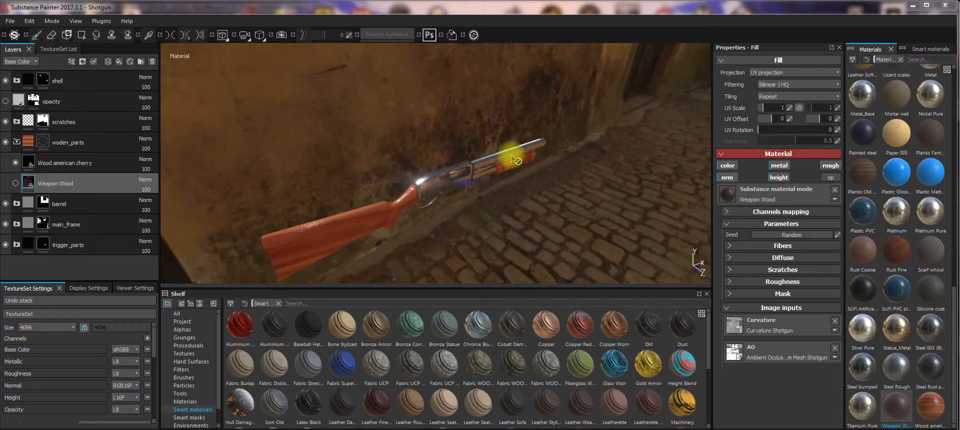
pyautogui.hotkey('shift', 'd')
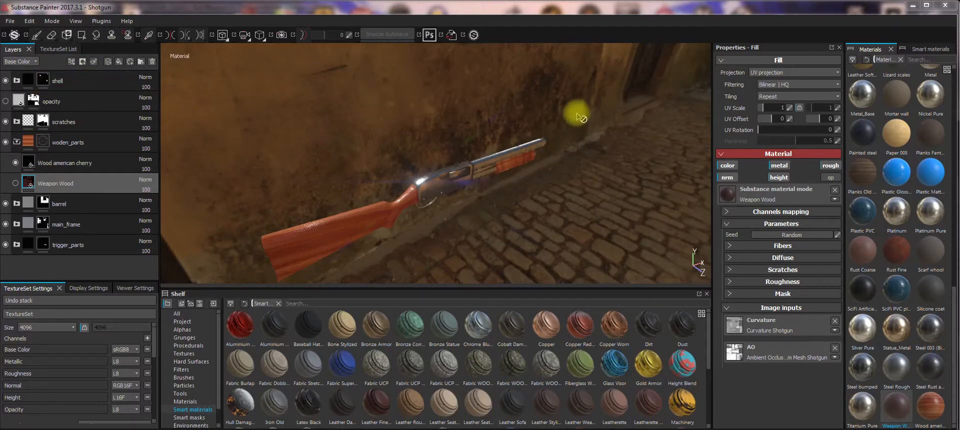
pyautogui.hotkey('shift', 'd')
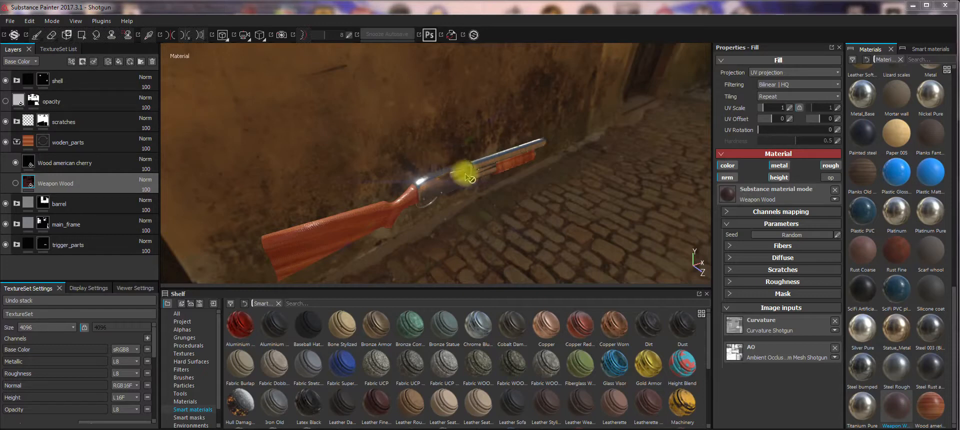
pyautogui.keyDown('alt'); pyautogui.moveTo(457, 190); pyautogui.dragTo(426, 205); pyautogui.keyUp('alt')
pyautogui.hotkey('shift', 'd')
pyautogui.hotkey('shift', 'd')
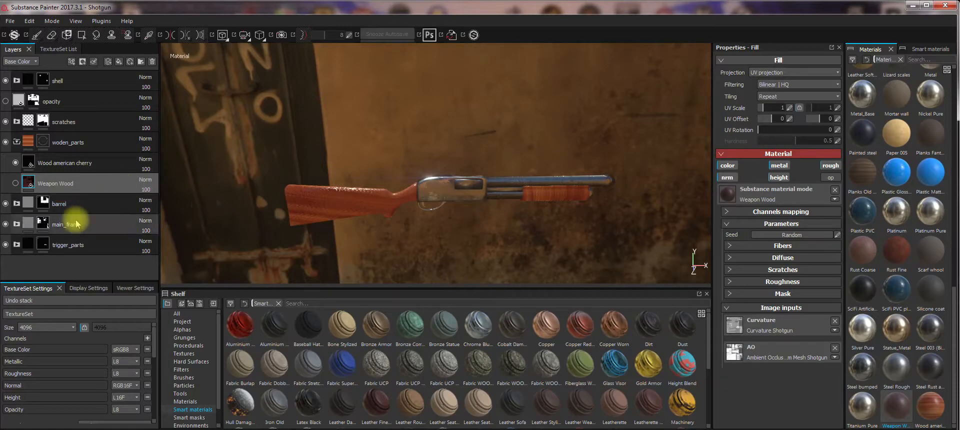
pyautogui.hotkey('shift', 'd')
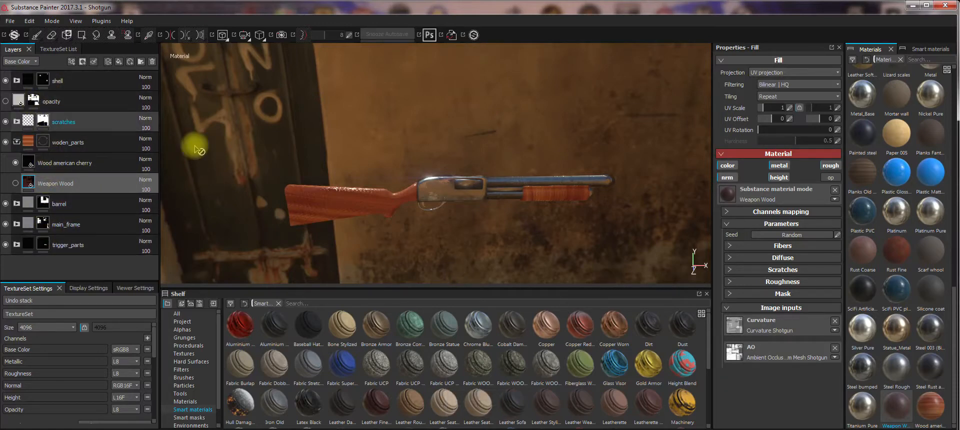
pyautogui.hotkey('shift', 'd')
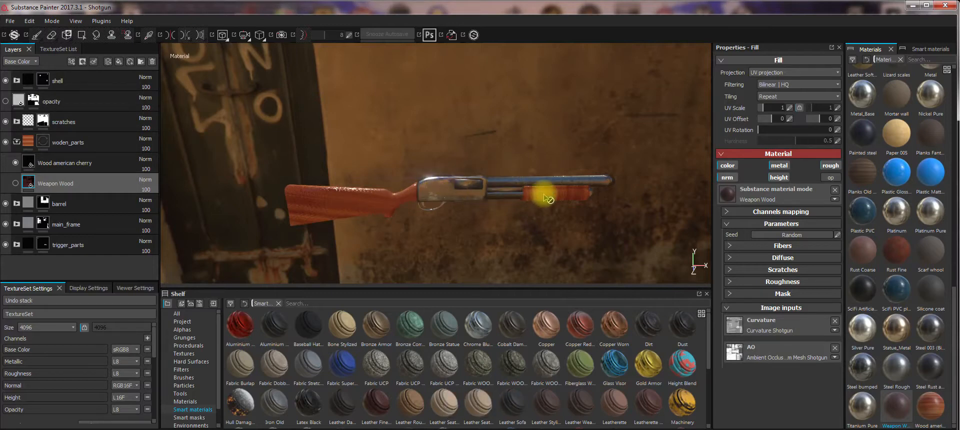
pyautogui.hotkey('shift', 'd')
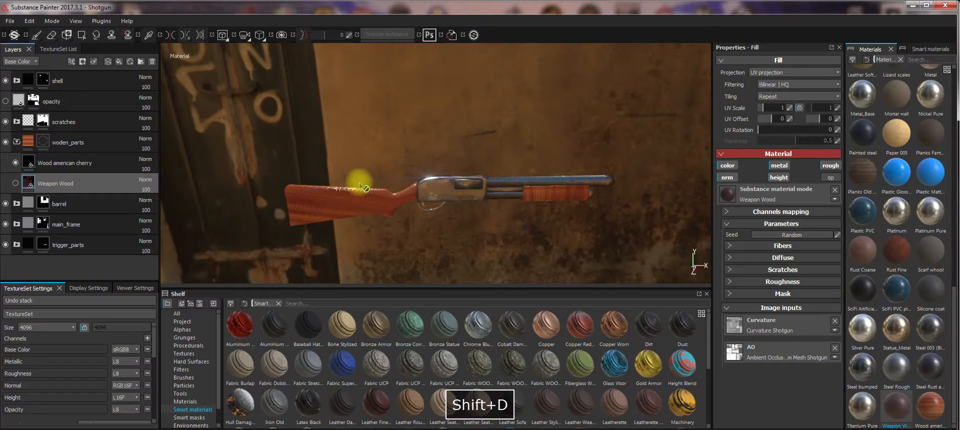
pyautogui.keyDown('alt'); pyautogui.moveTo(300, 178); pyautogui.dragTo(479, 209); pyautogui.keyUp('alt')
pyautogui.hotkey('shift', 'd')
pyautogui.keyDown('alt'); pyautogui.moveTo(414, 227); pyautogui.dragTo(406, 181, button='right'); pyautogui.keyUp('alt')
pyautogui.keyDown('alt'); pyautogui.moveTo(369, 218); pyautogui.dragTo(454, 208); pyautogui.keyUp('alt')
pyautogui.keyDown('alt'); pyautogui.moveTo(376, 233); pyautogui.dragTo(563, 218); pyautogui.keyUp('alt')
pyautogui.keyDown('alt'); pyautogui.moveTo(473, 224); pyautogui.dragTo(450, 235); pyautogui.keyUp('alt')
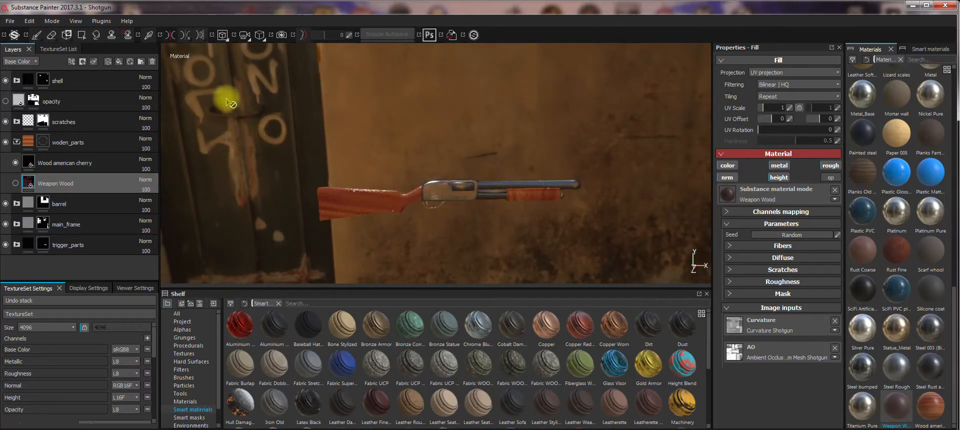
pyautogui.hotkey('shift', 'd')
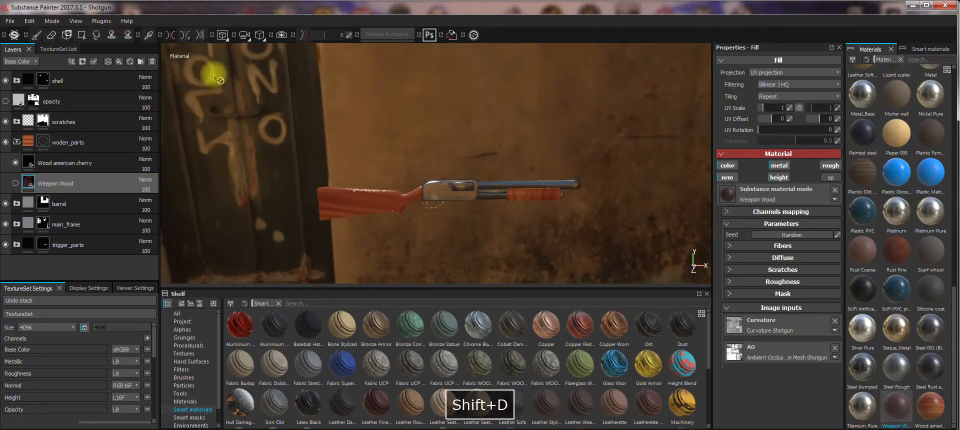
# Step: Replace the project's mesh with Shotgun_v2.fbx in the project configuration, keeping stroke positions preserved and the OpenGL normal map format
pyautogui.click(30, 21)
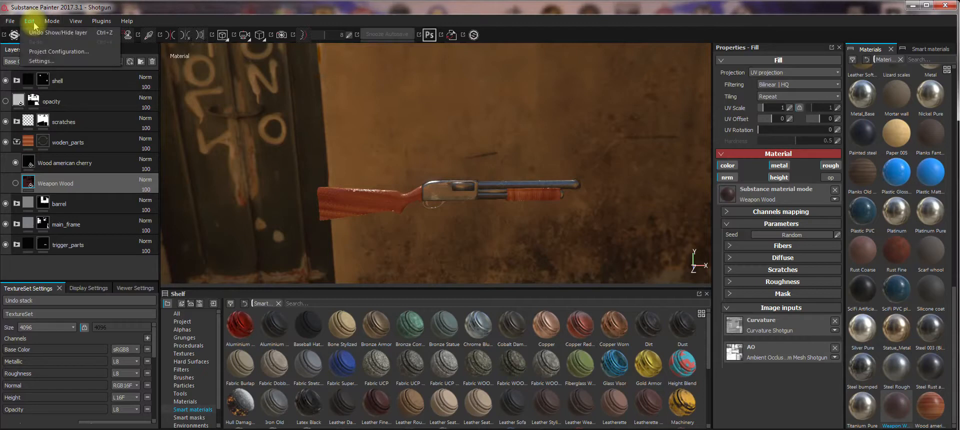
pyautogui.click(43, 53)
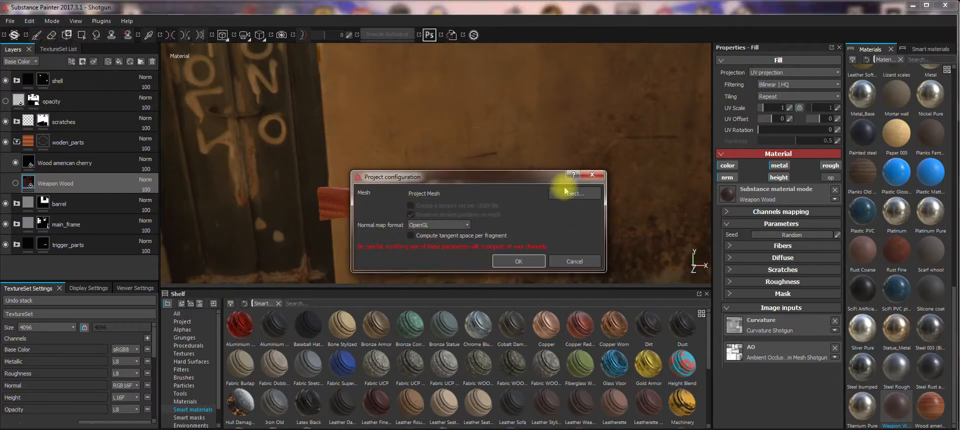
pyautogui.click(567, 195)
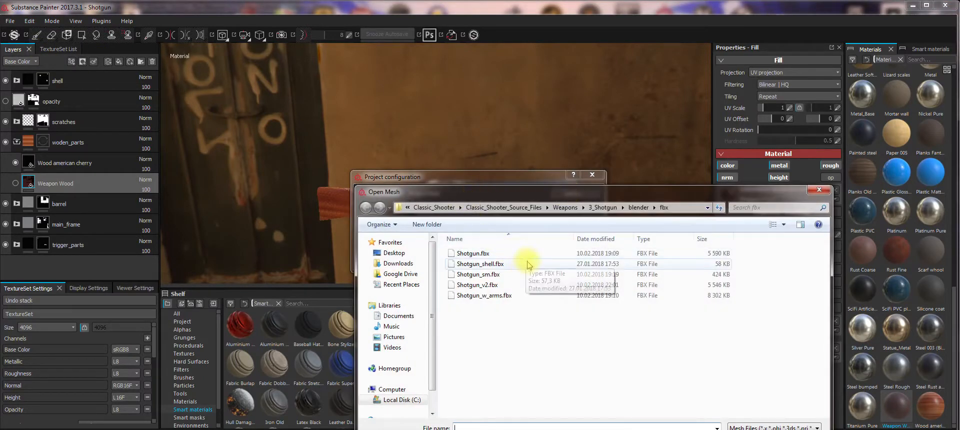
pyautogui.click(489, 286)
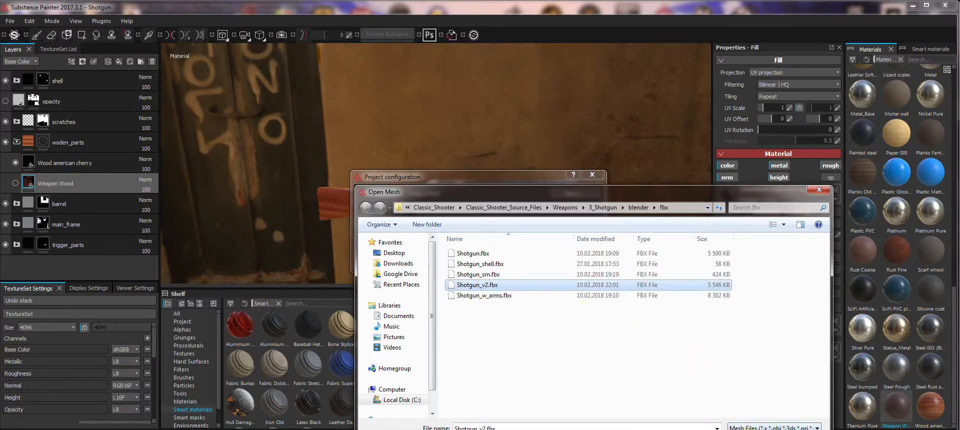
pyautogui.moveTo(679, 192); pyautogui.dragTo(668, 150)
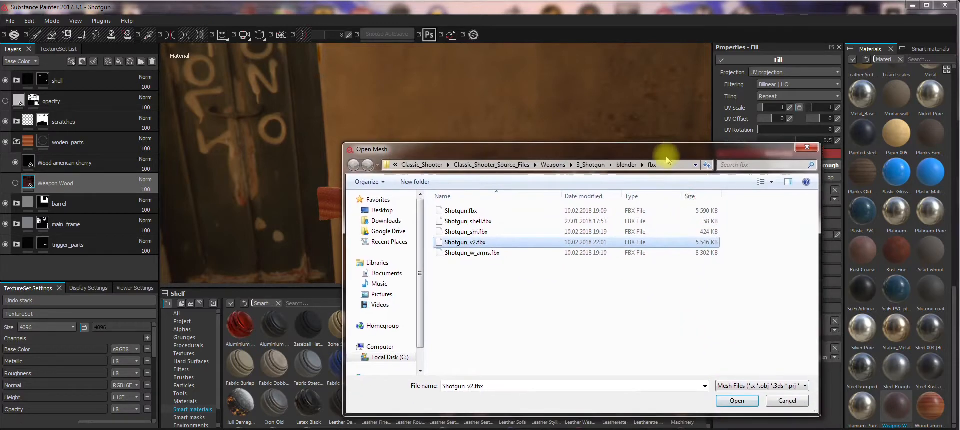
pyautogui.click(732, 402)
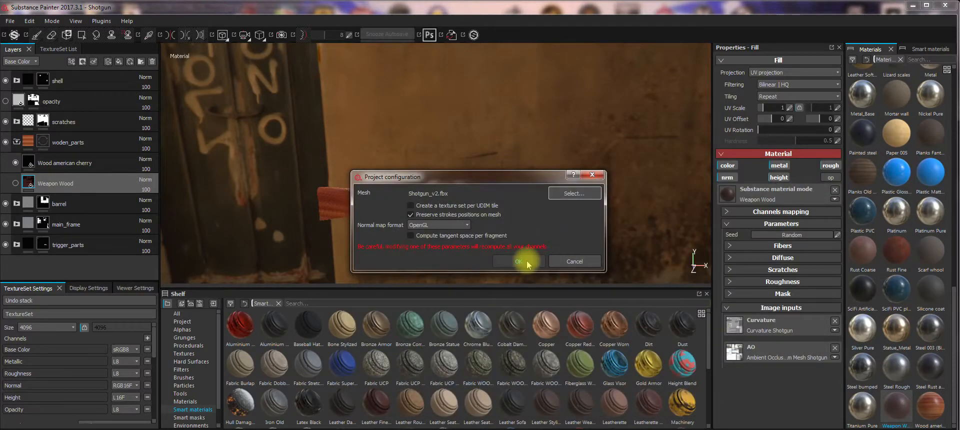
pyautogui.click(518, 261)
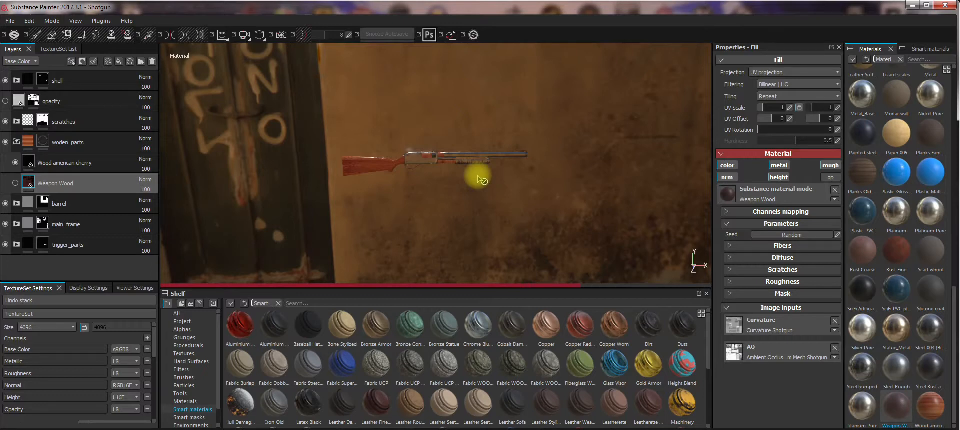
# Step: Examine how the existing materials and masks sit on the replaced shotgun mesh, from the barrel and fore-end to the stock
pyautogui.scroll(-2, 478, 179)
pyautogui.scroll(6, 478, 179)
pyautogui.keyDown('alt'); pyautogui.moveTo(458, 180); pyautogui.dragTo(362, 179); pyautogui.keyUp('alt')
pyautogui.keyDown('alt'); pyautogui.moveTo(606, 178); pyautogui.dragTo(464, 186); pyautogui.keyUp('alt')
pyautogui.keyDown('alt'); pyautogui.moveTo(290, 161); pyautogui.dragTo(466, 217); pyautogui.keyUp('alt')
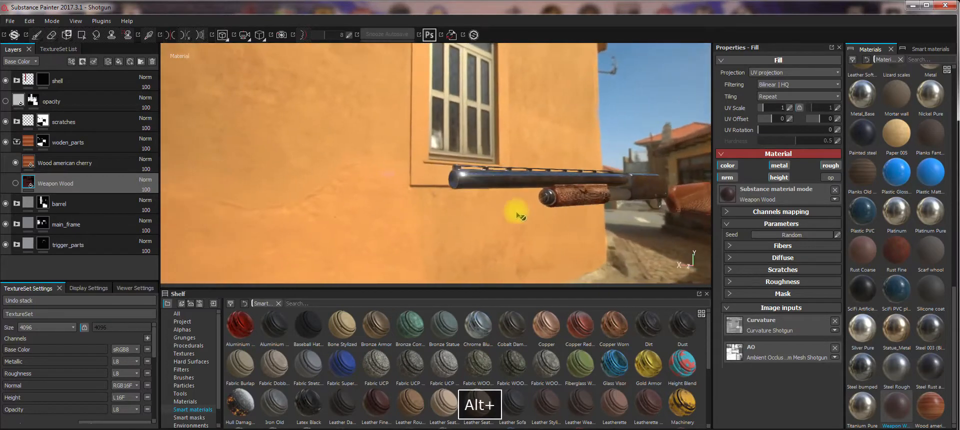
pyautogui.keyDown('alt'); pyautogui.moveTo(372, 218); pyautogui.dragTo(420, 166); pyautogui.keyUp('alt')
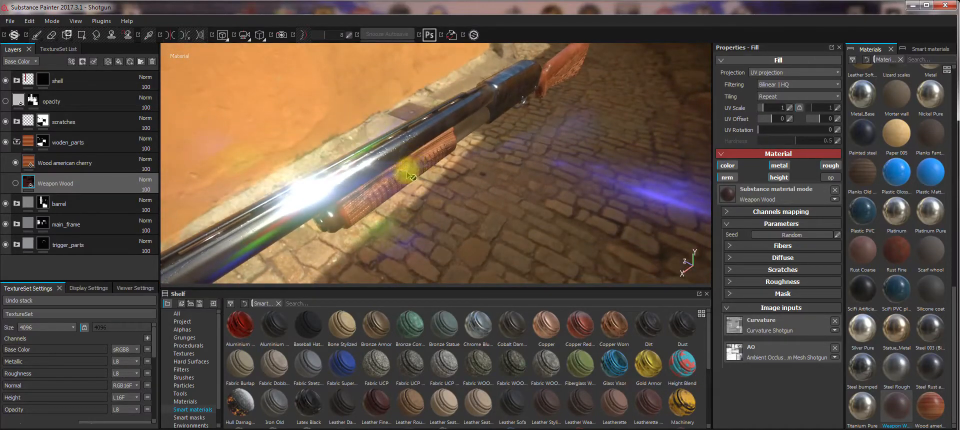
pyautogui.keyDown('alt'); pyautogui.moveTo(446, 200); pyautogui.dragTo(252, 171); pyautogui.keyUp('alt')
pyautogui.keyDown('alt'); pyautogui.moveTo(415, 241); pyautogui.dragTo(356, 147); pyautogui.keyUp('alt')
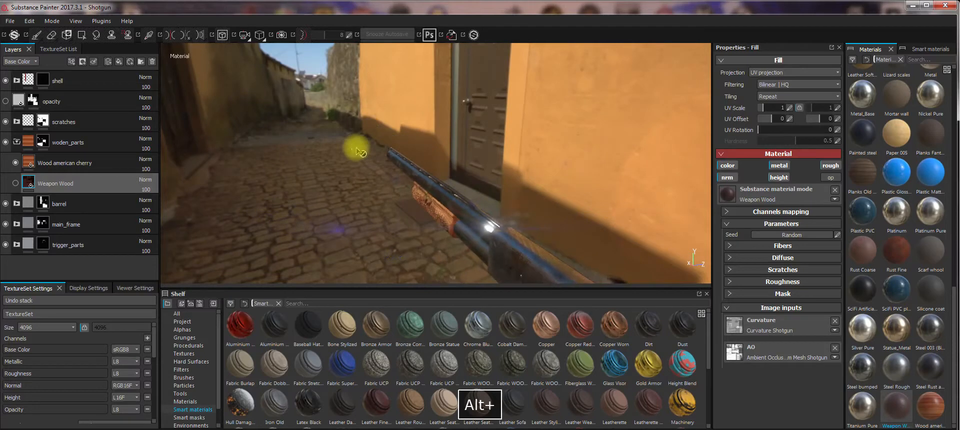
pyautogui.keyDown('alt'); pyautogui.moveTo(418, 201); pyautogui.dragTo(377, 152, button='middle'); pyautogui.keyUp('alt')
pyautogui.keyDown('alt'); pyautogui.moveTo(377, 152); pyautogui.dragTo(369, 121, button='right'); pyautogui.keyUp('alt')
pyautogui.keyDown('alt'); pyautogui.moveTo(380, 199); pyautogui.dragTo(520, 210); pyautogui.keyUp('alt')
# Step: Open the texture baking settings for the additional maps and set the output size to 4096
pyautogui.scroll(-5, 107, 343)
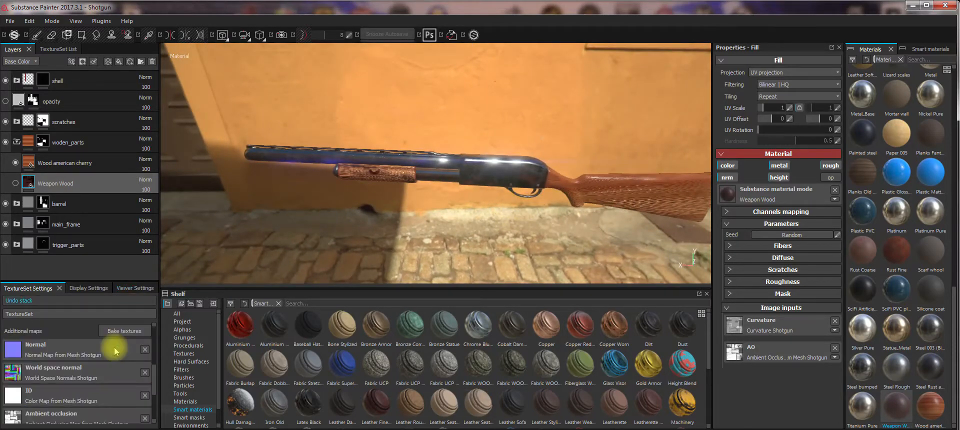
pyautogui.hotkey('shift', 'd')
pyautogui.scroll(1, 115, 352)
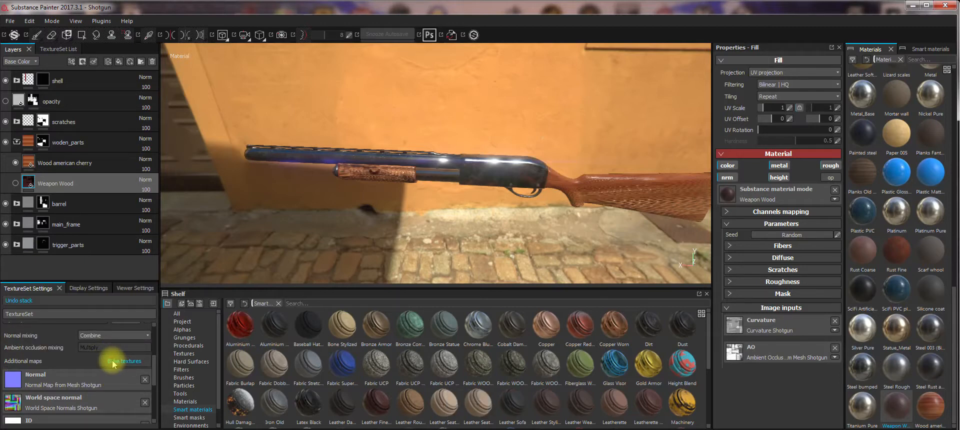
pyautogui.click(114, 361)
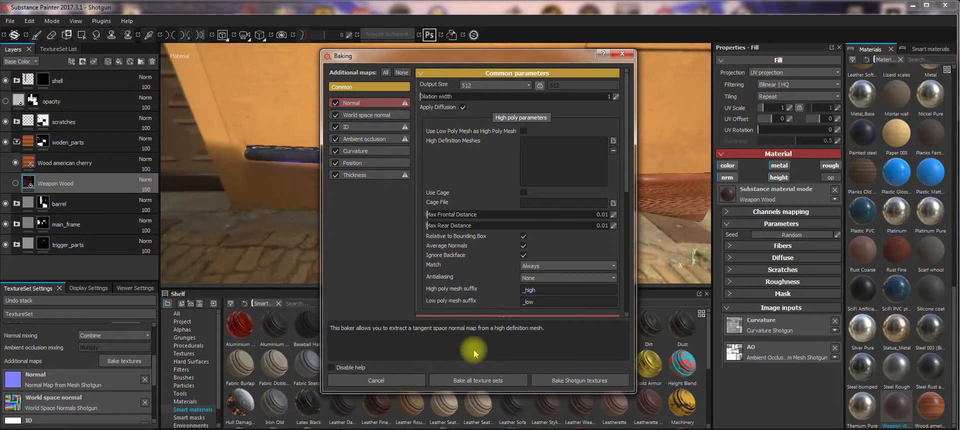
pyautogui.click(496, 85)
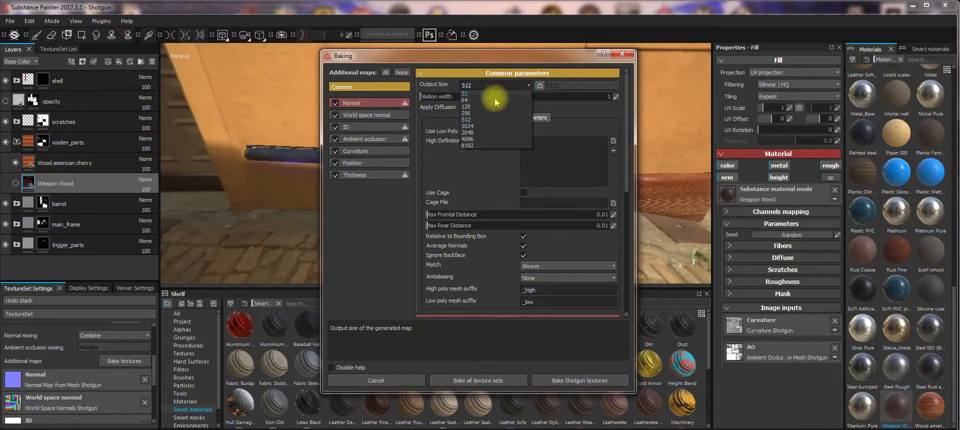
pyautogui.click(477, 138)
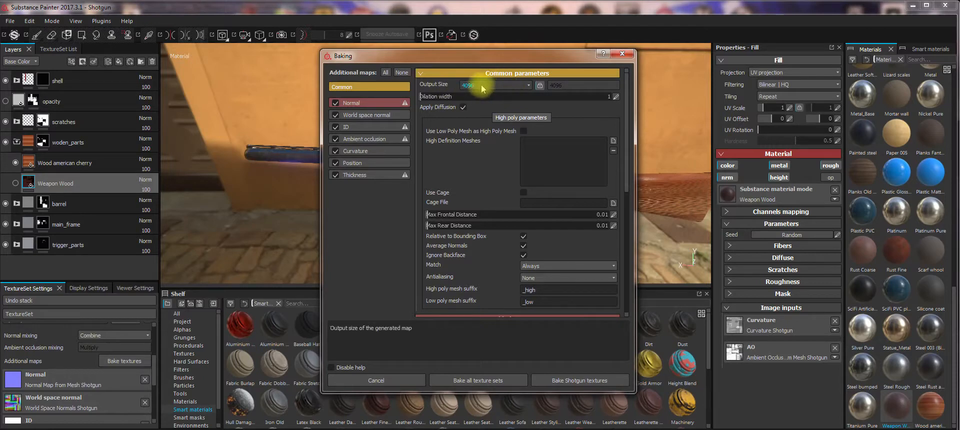
# Step: Look through the common and normal baker parameters, and close the baking settings without baking
pyautogui.scroll(-3, 600, 230)
pyautogui.scroll(3, 598, 239)
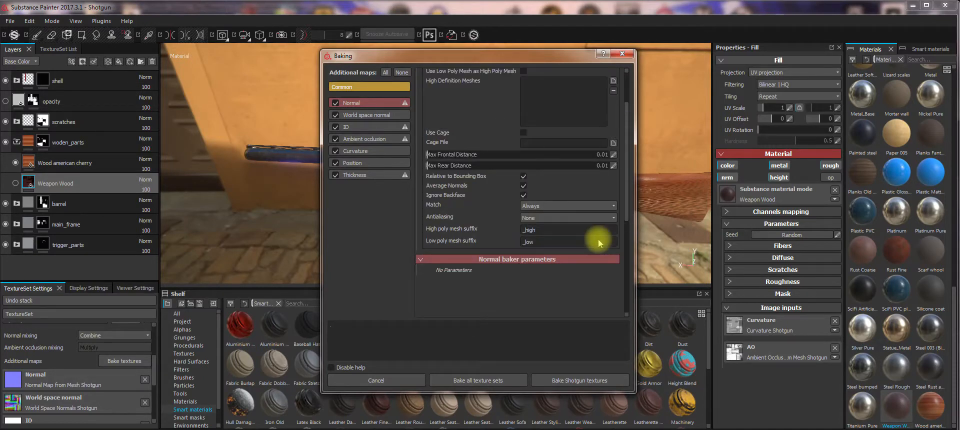
pyautogui.scroll(-3, 598, 238)
pyautogui.scroll(3, 598, 239)
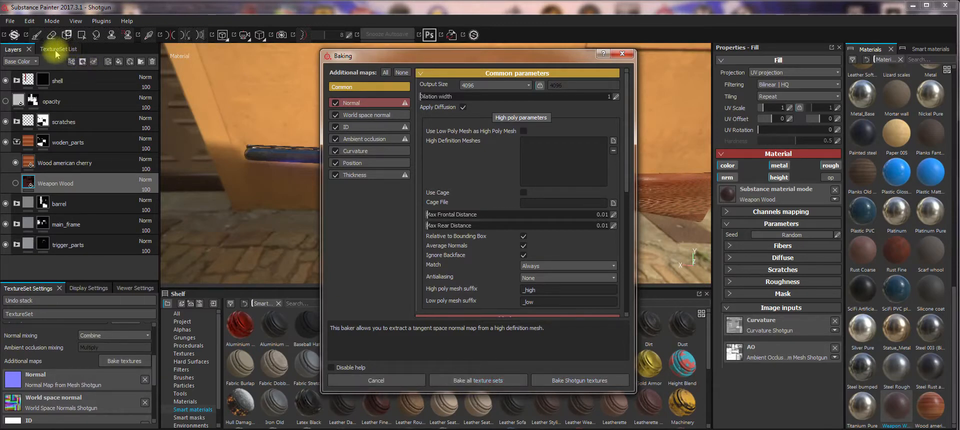
pyautogui.click(374, 381)
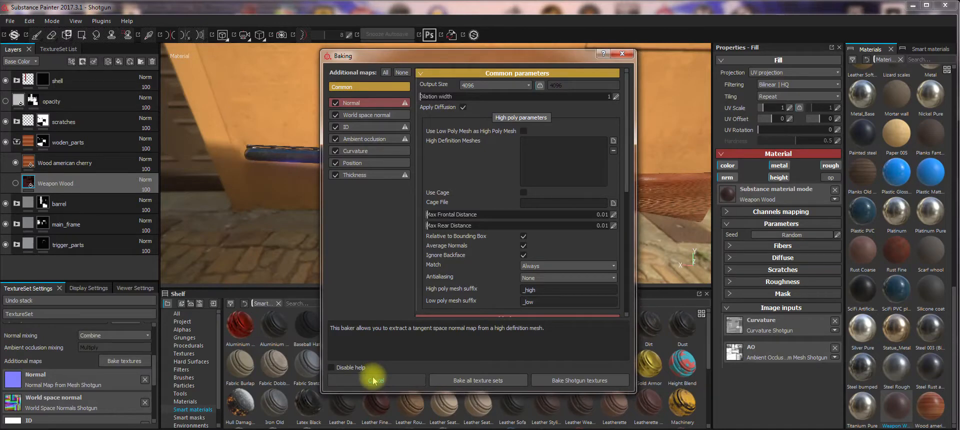
# Step: Show only the Shotgun_Shell texture set to inspect the shell, and bring the Shotgun texture set back into view
pyautogui.click(50, 50)
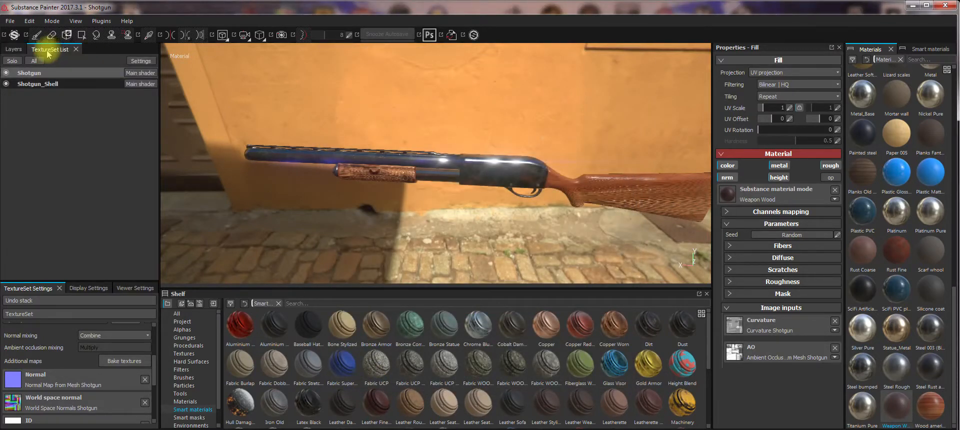
pyautogui.click(6, 83)
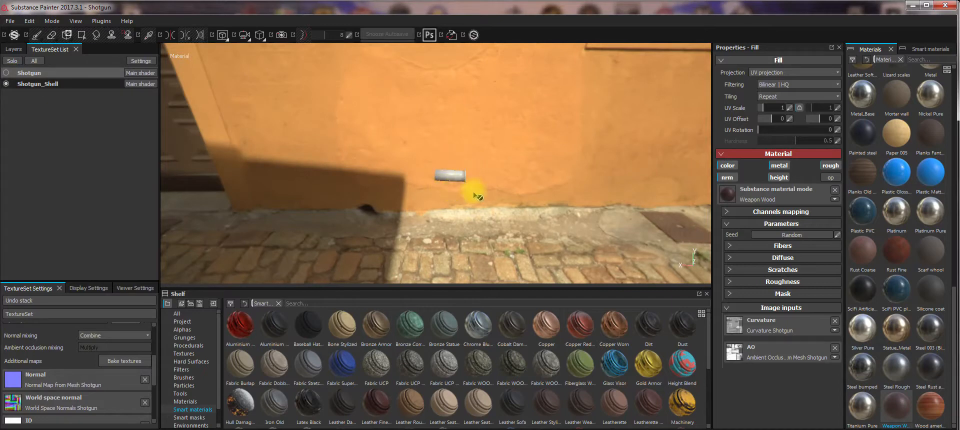
pyautogui.keyDown('alt'); pyautogui.moveTo(478, 195); pyautogui.dragTo(475, 178); pyautogui.keyUp('alt')
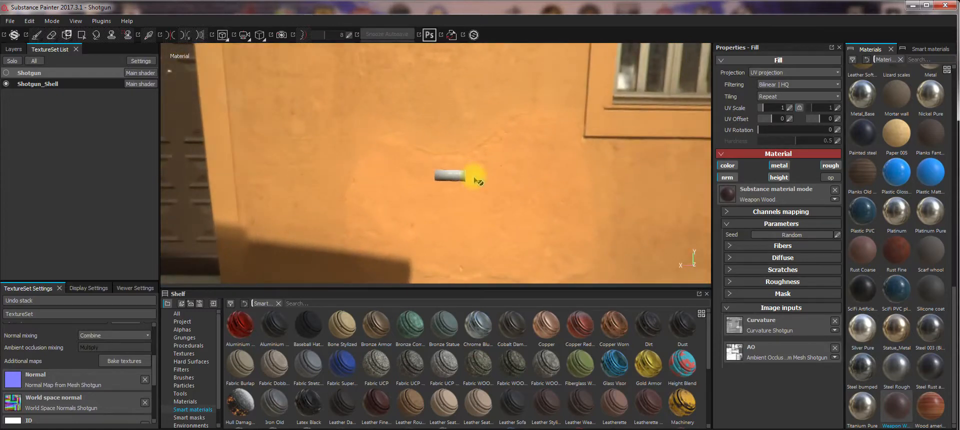
pyautogui.hotkey('shift', 'd')
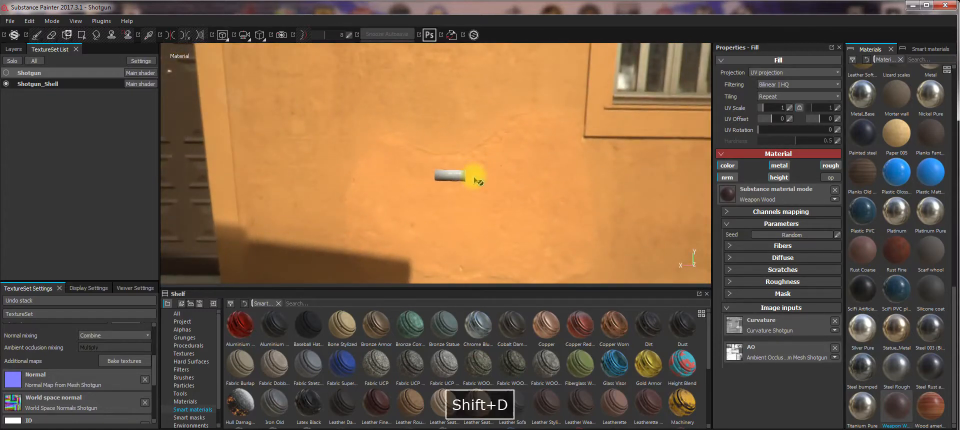
pyautogui.click(6, 73)
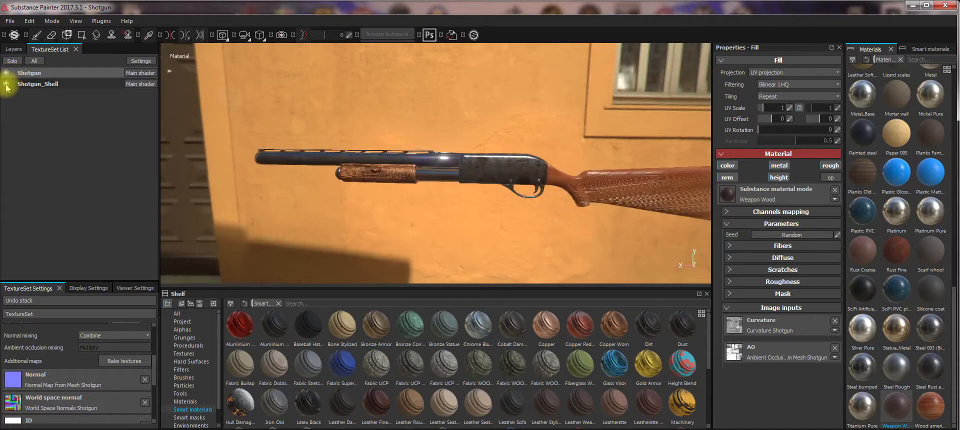
# Step: Bake the additional maps for the Shotgun texture set at an output size of 4096
pyautogui.click(13, 49)
pyautogui.click(124, 360)
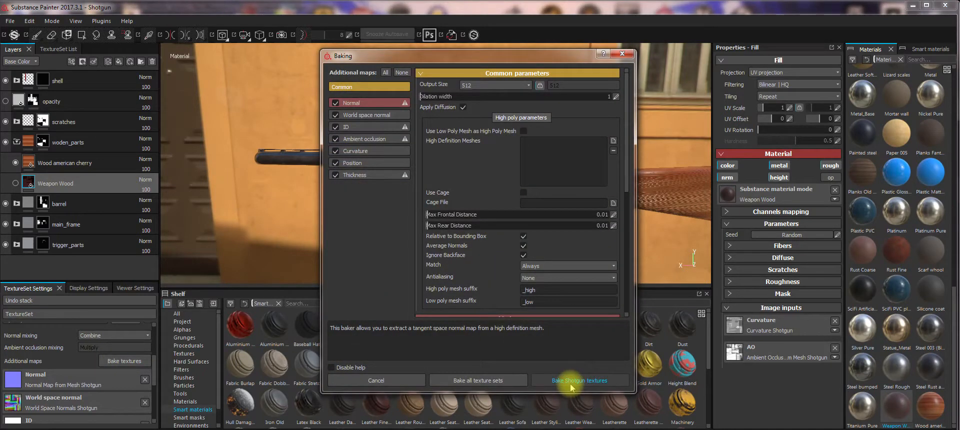
pyautogui.click(509, 87)
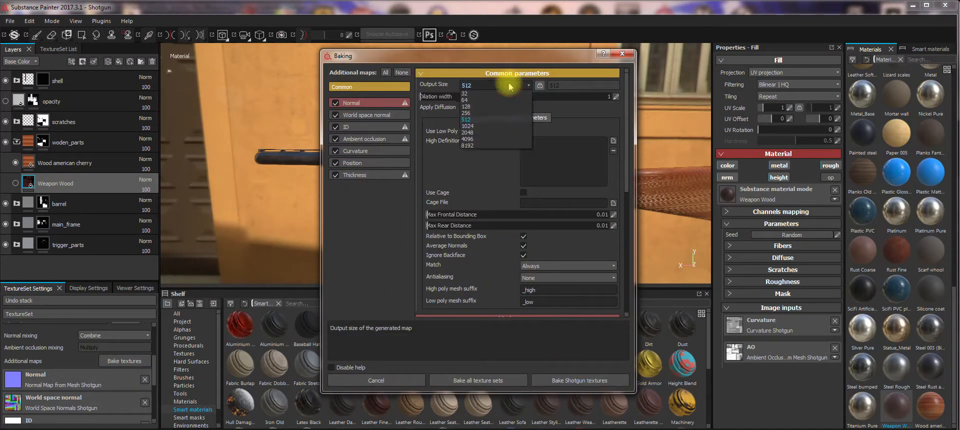
pyautogui.click(475, 139)
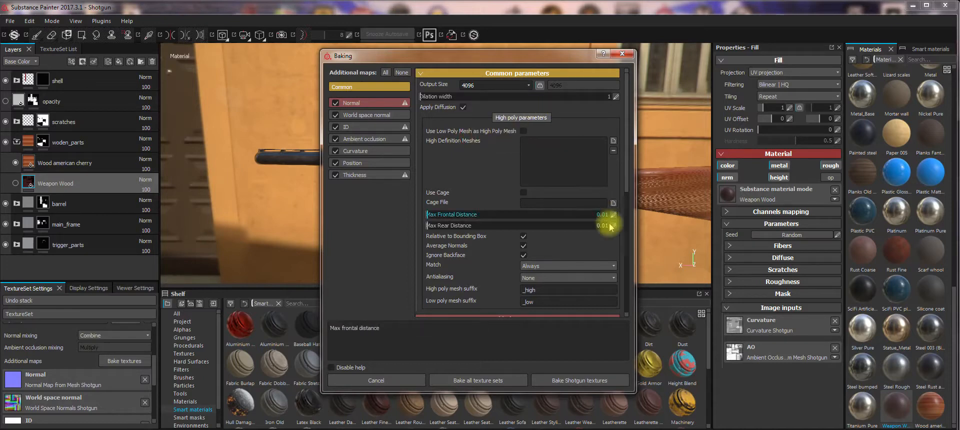
pyautogui.click(557, 381)
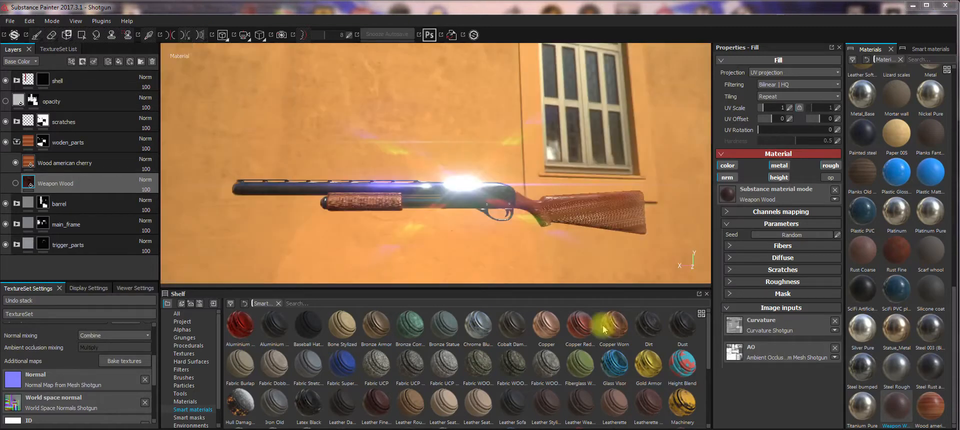
# Step: Delete the shell folder from the Shotgun layer stack
pyautogui.keyDown('alt'); pyautogui.moveTo(435, 206); pyautogui.dragTo(407, 227); pyautogui.keyUp('alt')
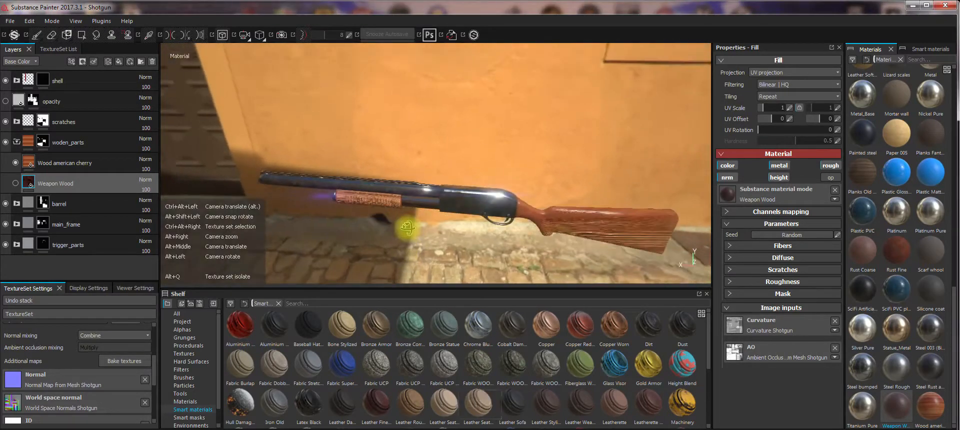
pyautogui.click(63, 83)
pyautogui.click(17, 80)
pyautogui.click(16, 80)
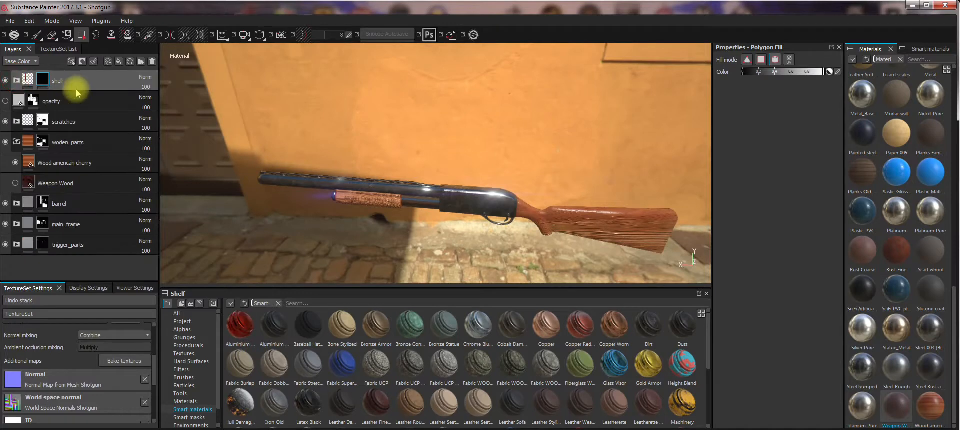
pyautogui.click(152, 61)
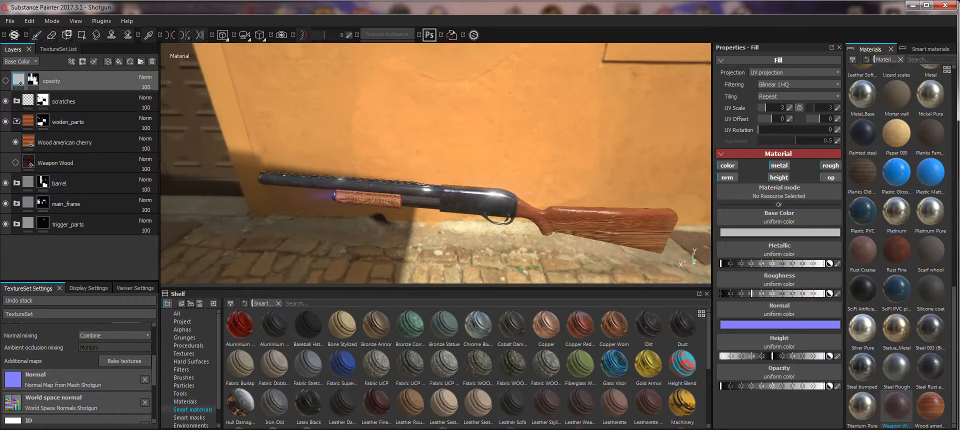
# Step: Examine the rebaked shotgun from both sides and up close around the receiver, fore-end and barrel
pyautogui.keyDown('alt'); pyautogui.moveTo(379, 220); pyautogui.dragTo(654, 250); pyautogui.keyUp('alt')
pyautogui.keyDown('alt'); pyautogui.moveTo(653, 250); pyautogui.dragTo(408, 245, button='middle'); pyautogui.keyUp('alt')
pyautogui.keyDown('alt'); pyautogui.moveTo(466, 228); pyautogui.dragTo(449, 241); pyautogui.keyUp('alt')
pyautogui.keyDown('alt'); pyautogui.moveTo(450, 242); pyautogui.dragTo(482, 347, button='right'); pyautogui.keyUp('alt')
pyautogui.keyDown('alt'); pyautogui.moveTo(460, 253); pyautogui.dragTo(395, 241); pyautogui.keyUp('alt')
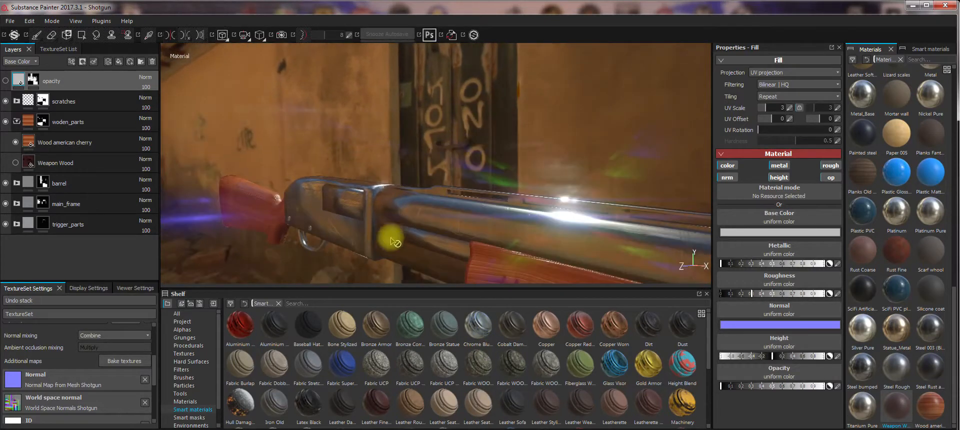
pyautogui.scroll(2, 436, 240)
pyautogui.scroll(-4, 436, 240)
pyautogui.keyDown('alt'); pyautogui.moveTo(486, 205); pyautogui.dragTo(575, 219); pyautogui.keyUp('alt')
pyautogui.scroll(-3, 439, 195)
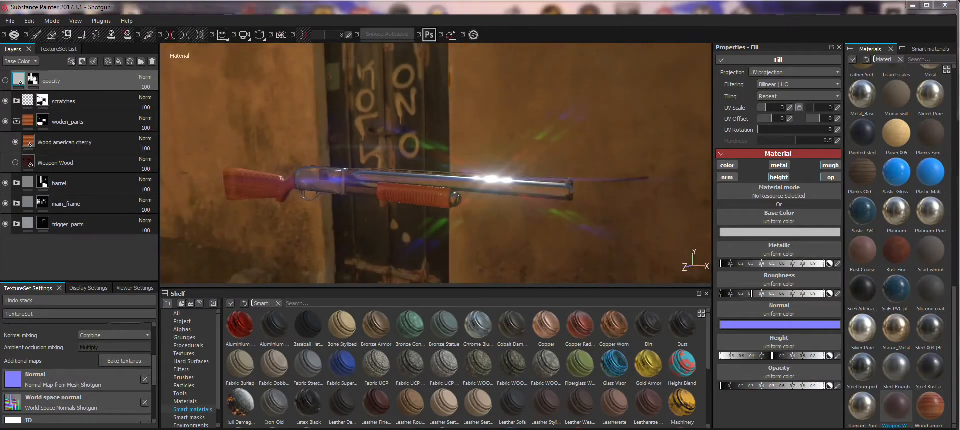
# Step: Show the Weapon Wood layer in the woden_parts folder and hide the Wood american cherry layer
pyautogui.click(16, 142)
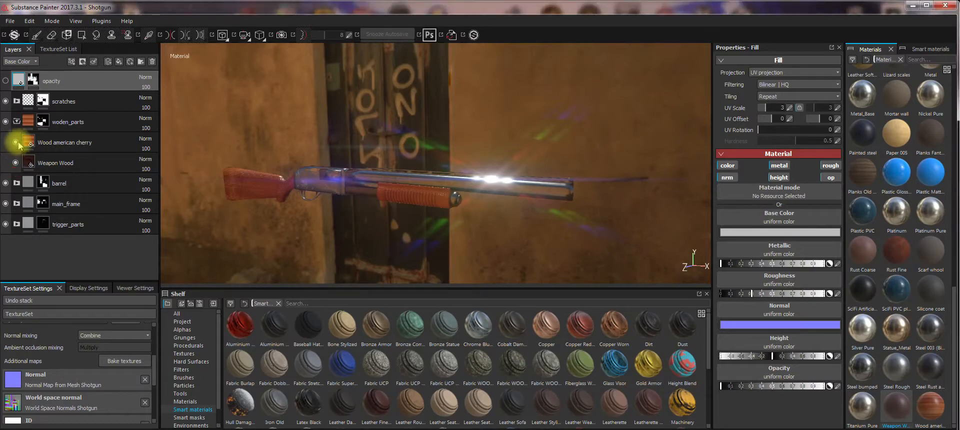
pyautogui.keyDown('alt'); pyautogui.moveTo(343, 189); pyautogui.dragTo(387, 199); pyautogui.keyUp('alt')
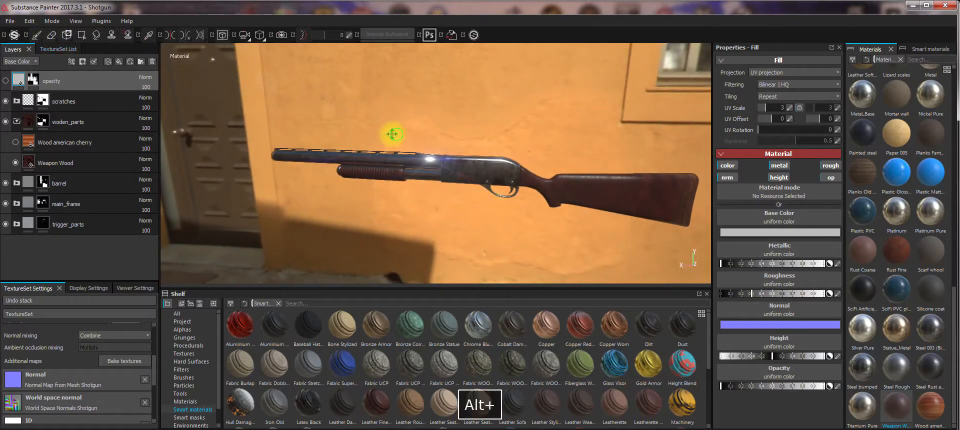
pyautogui.keyDown('alt'); pyautogui.moveTo(392, 133); pyautogui.dragTo(360, 129); pyautogui.keyUp('alt')
# Step: Start saving the project under a new name and browse to Classic_Shooter_Source_Files, Weapons, 3_Shotgun, substance_painter
pyautogui.click(8, 23)
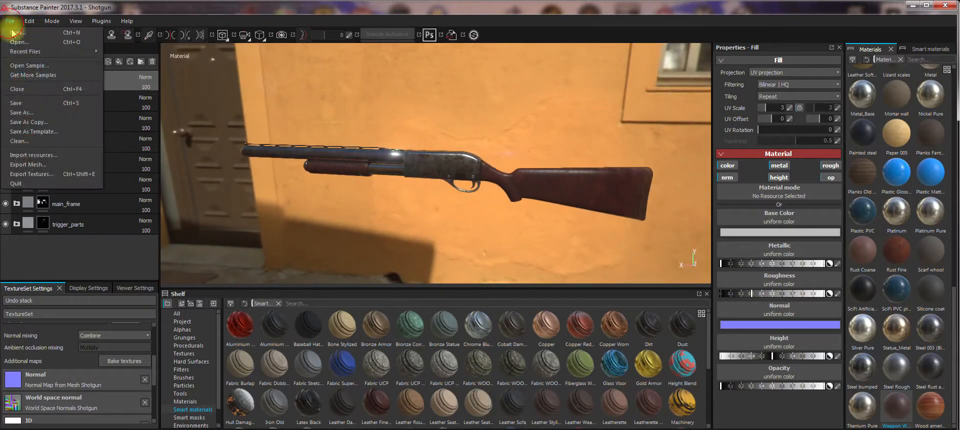
pyautogui.click(17, 112)
pyautogui.click(122, 85)
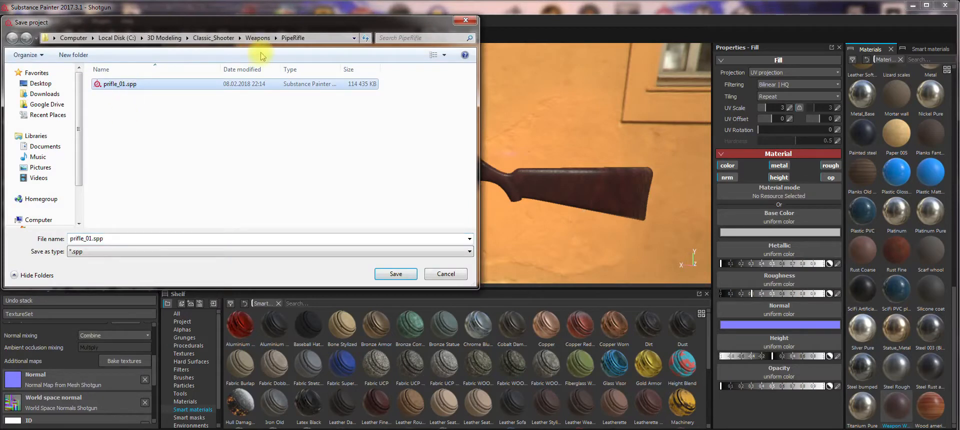
pyautogui.click(214, 40)
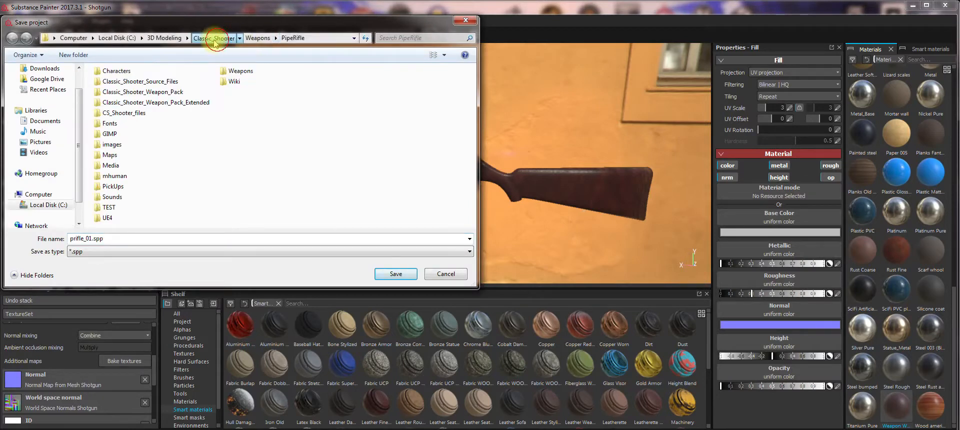
pyautogui.click(168, 38)
pyautogui.doubleClick(132, 168)
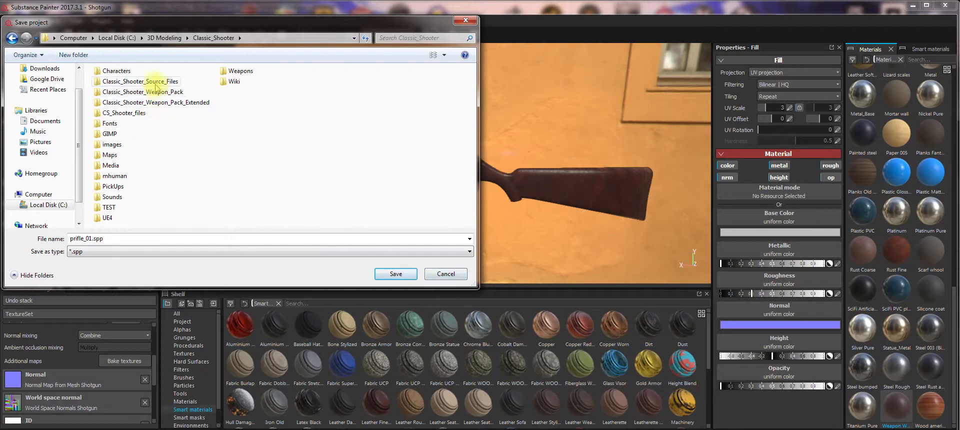
pyautogui.doubleClick(140, 81)
pyautogui.doubleClick(131, 127)
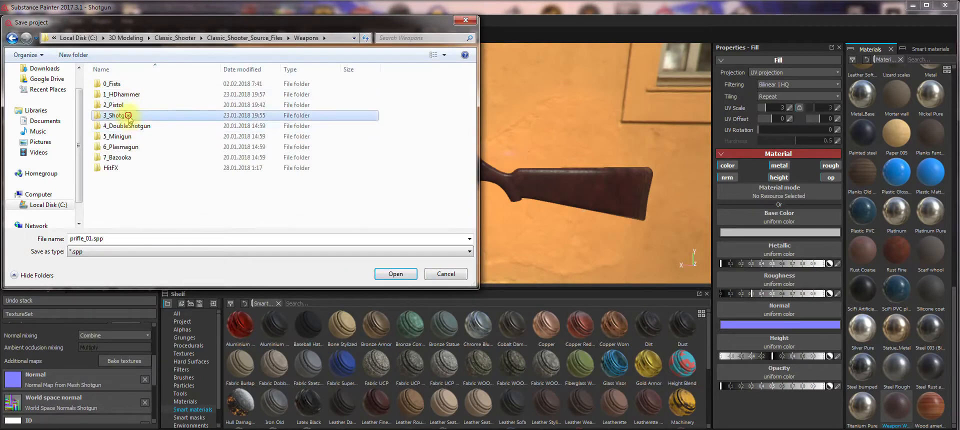
pyautogui.doubleClick(128, 115)
pyautogui.doubleClick(127, 95)
# Step: Save the project as Shotgun_v2.spp, basing the name on the existing Shotgun.spp file
pyautogui.click(124, 96)
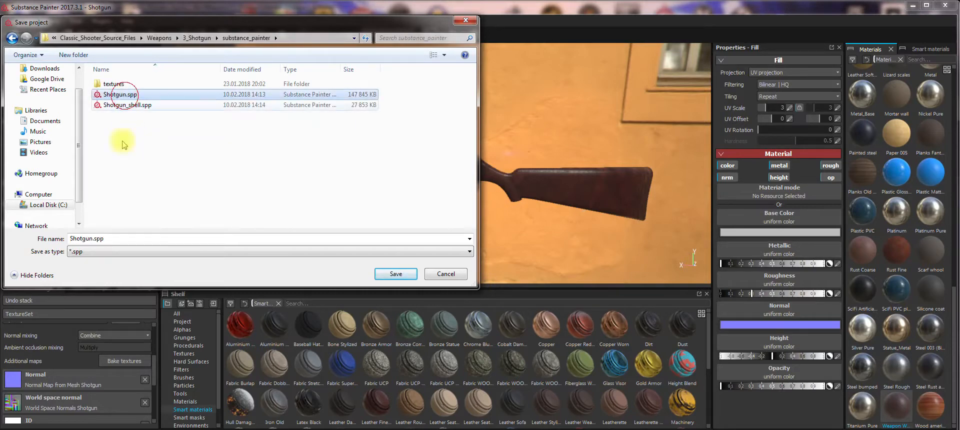
pyautogui.click(93, 239)
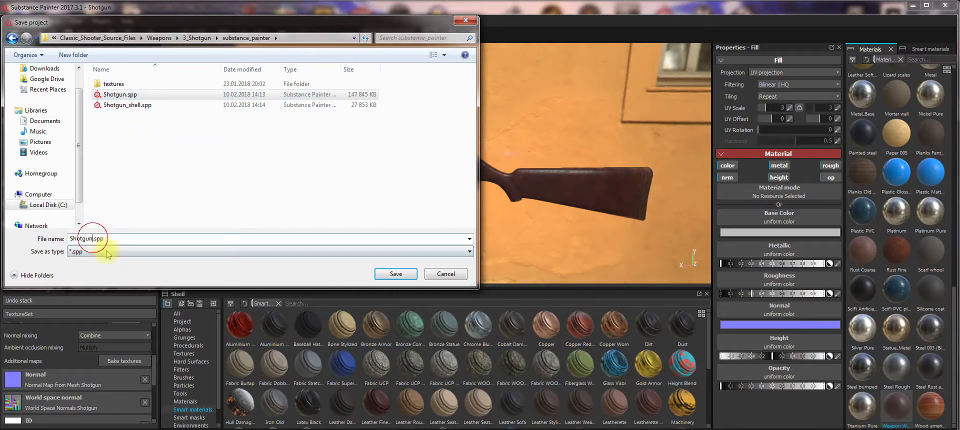
pyautogui.write('_v2')
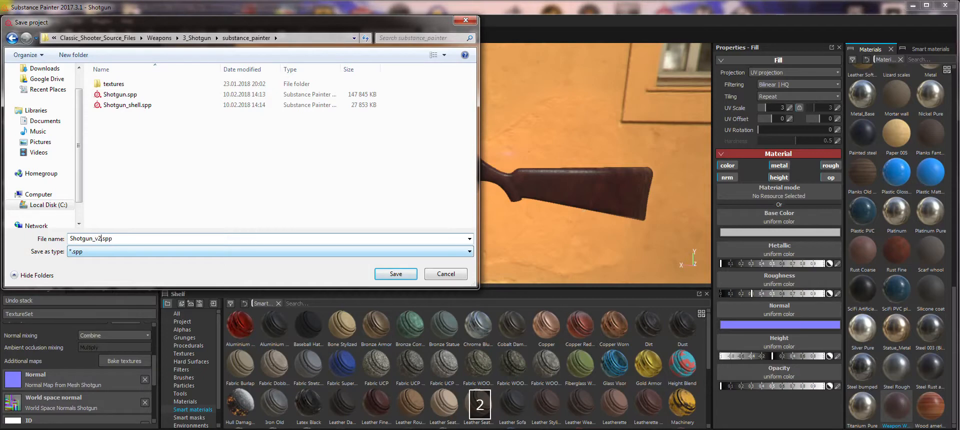
pyautogui.press('Return')
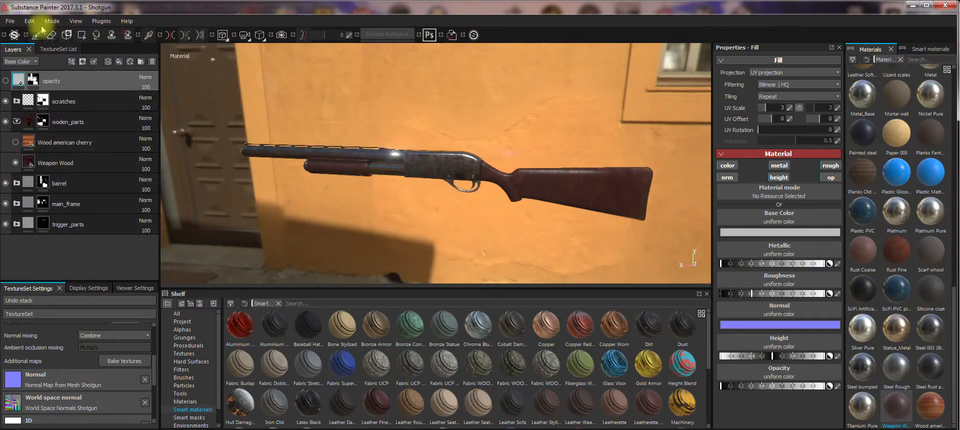
# Step: Open the texture export settings and choose the Unreal Engine 4 (Packed) configuration
pyautogui.click(10, 21)
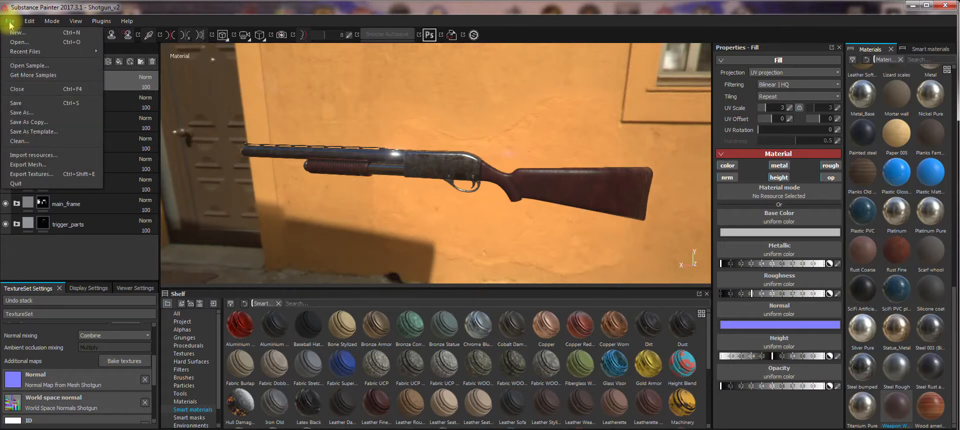
pyautogui.click(31, 174)
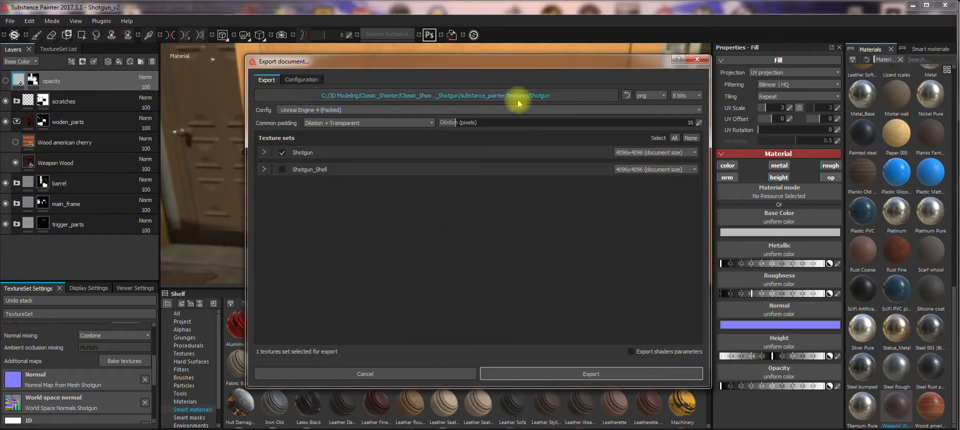
pyautogui.click(345, 110)
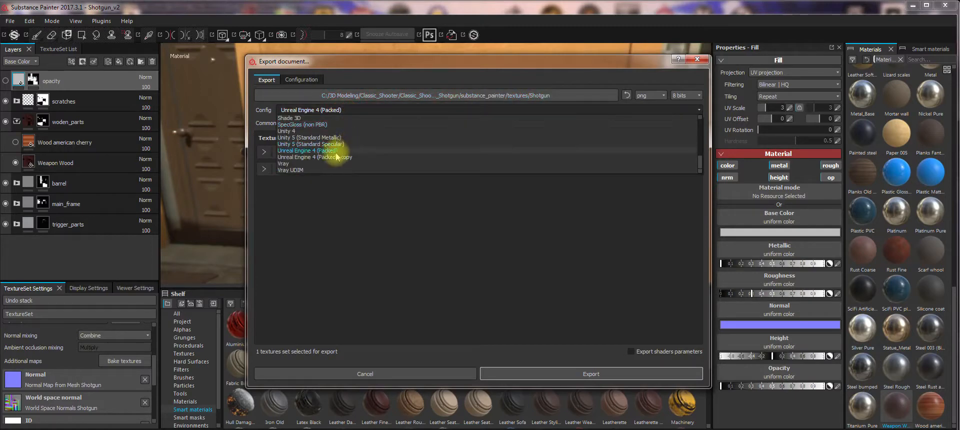
pyautogui.click(307, 151)
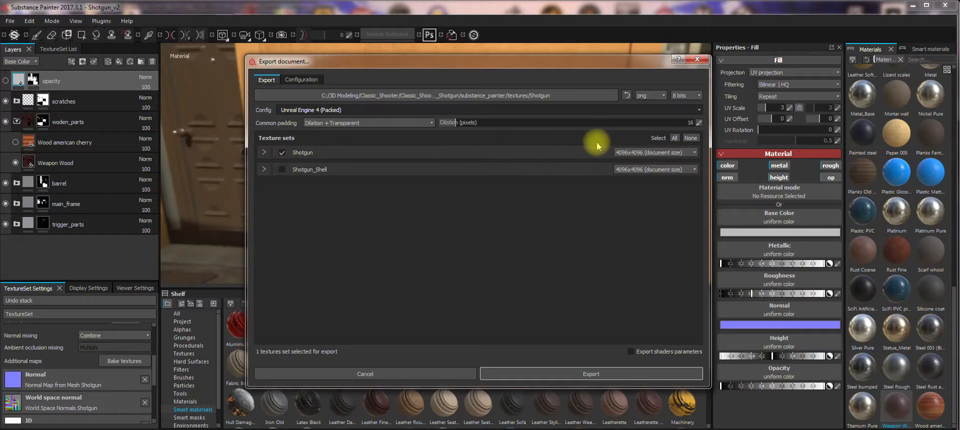
pyautogui.moveTo(371, 126)
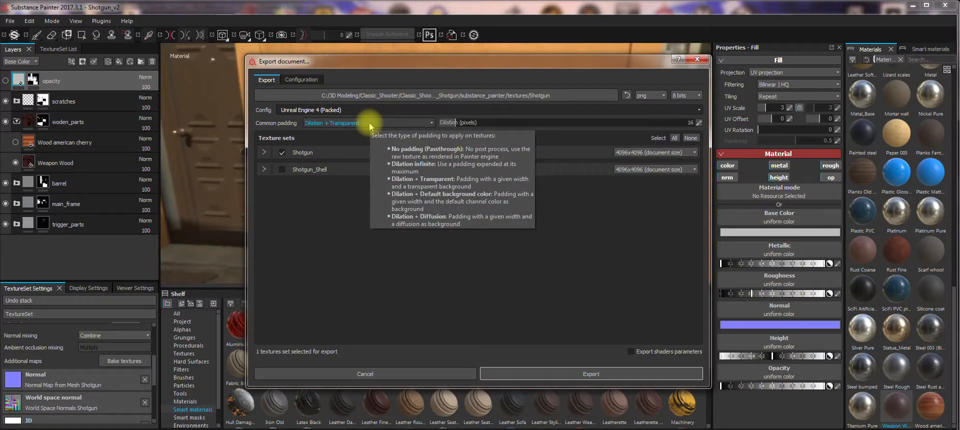
# Step: Create a Shotgun_v2 folder inside substance_painter's textures folder while choosing the export destination
pyautogui.click(578, 96)
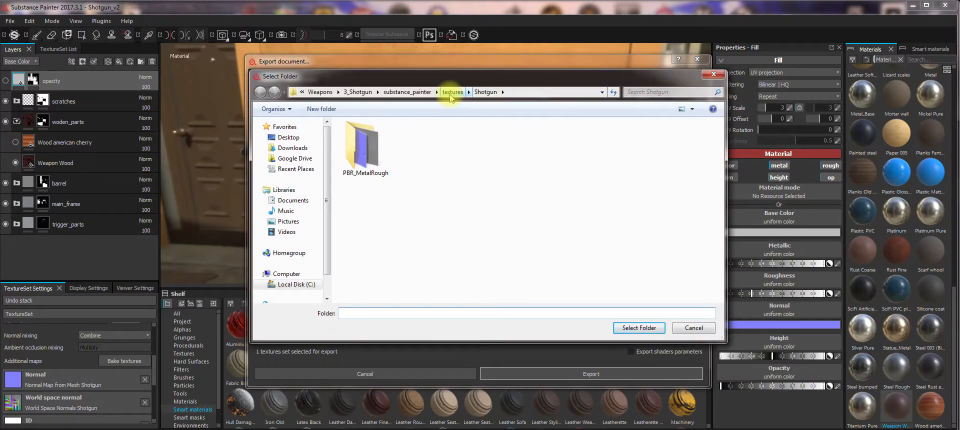
pyautogui.click(450, 95)
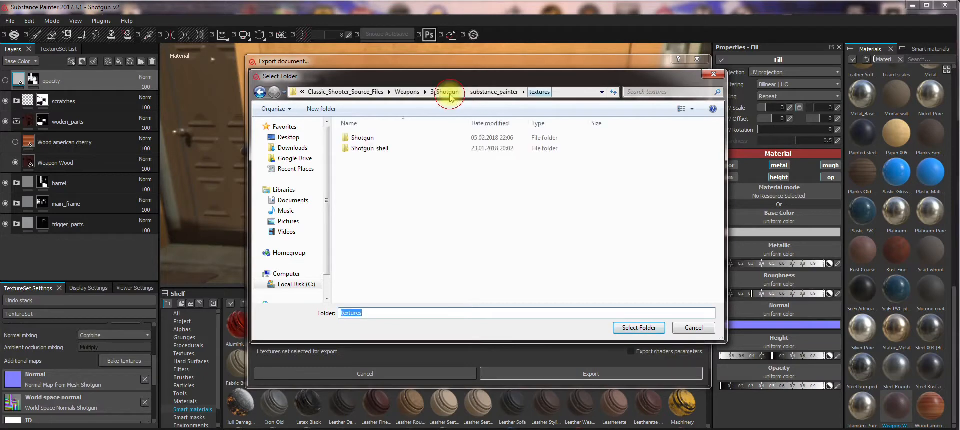
pyautogui.rightClick(363, 170)
pyautogui.moveTo(386, 297)
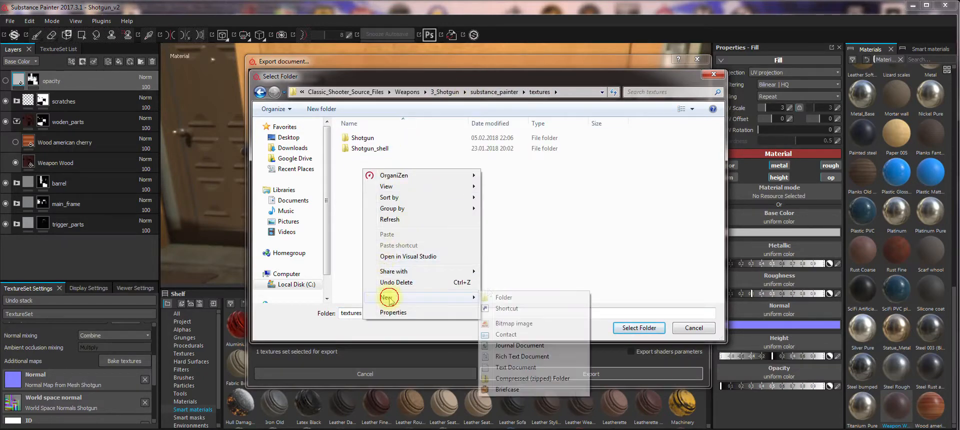
pyautogui.click(502, 298)
pyautogui.write('Sh')
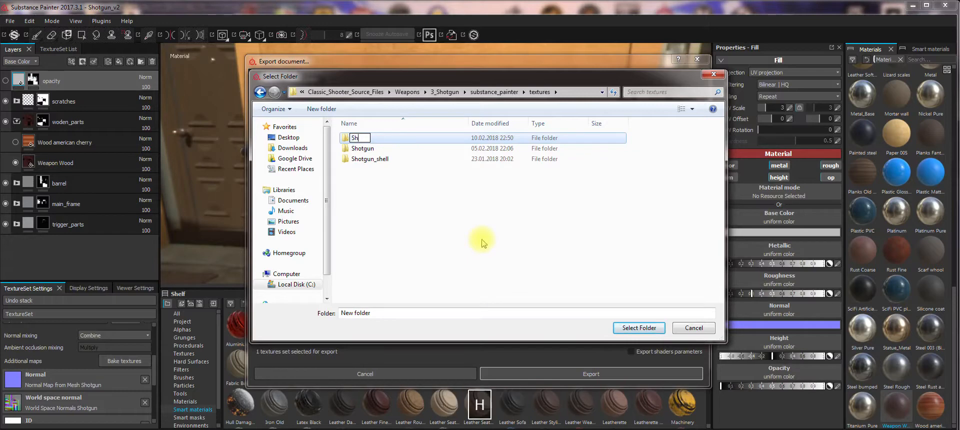
pyautogui.write('otgun_v2')
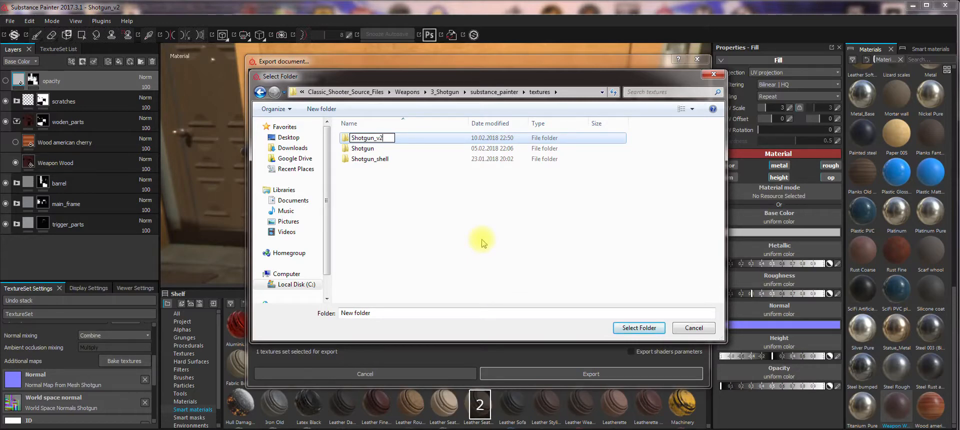
pyautogui.press('Return')
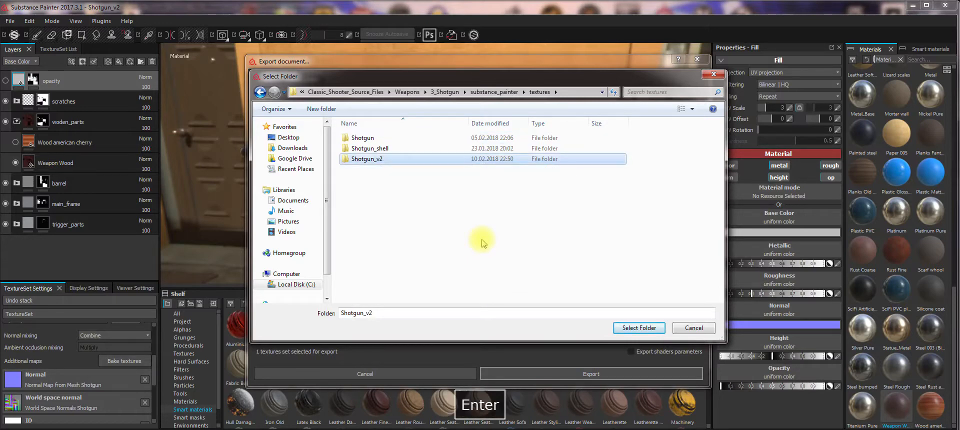
# Step: Set Shotgun_v2 as the destination, export the Shotgun texture set, and check the exported files in their folder
pyautogui.press('Return')
pyautogui.click(631, 327)
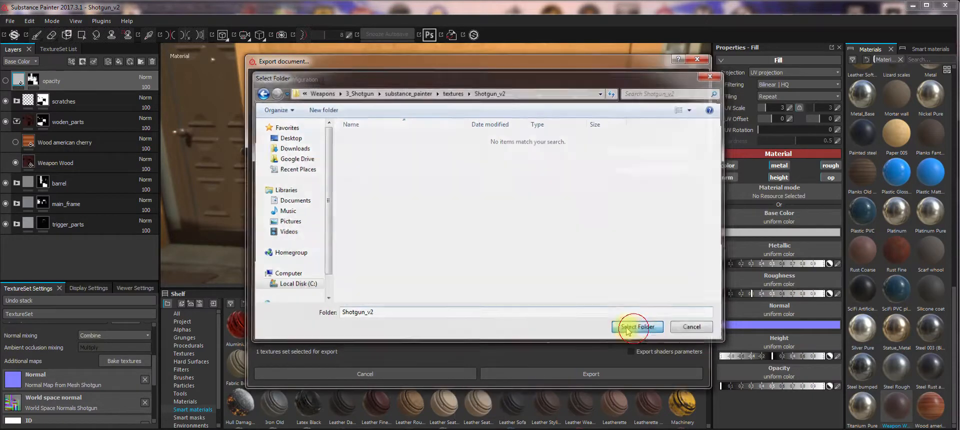
pyautogui.click(544, 373)
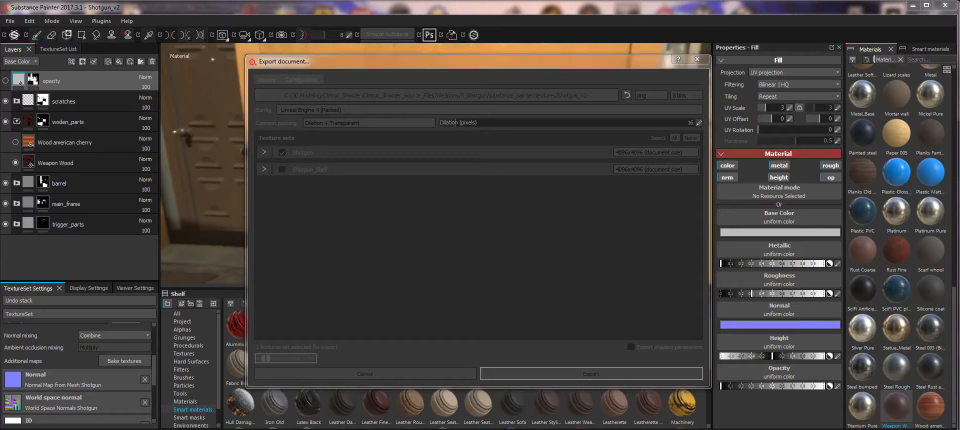
pyautogui.click(458, 238)
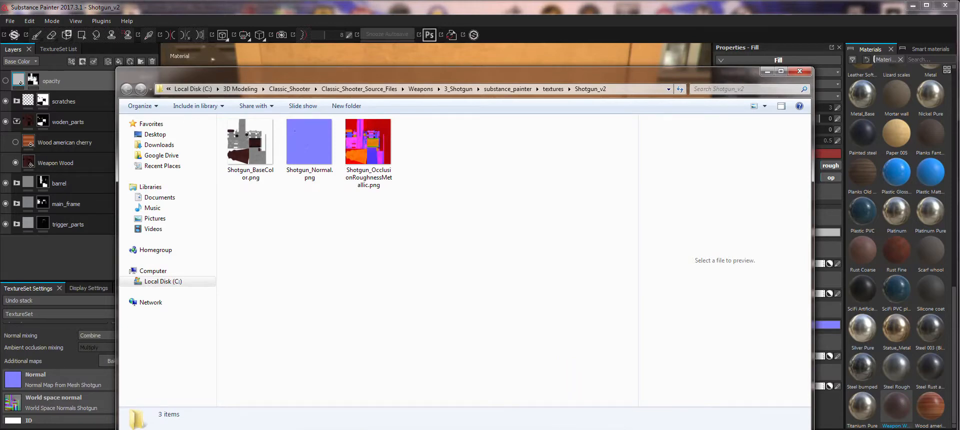
pyautogui.hotkey('alt', 'Tab')
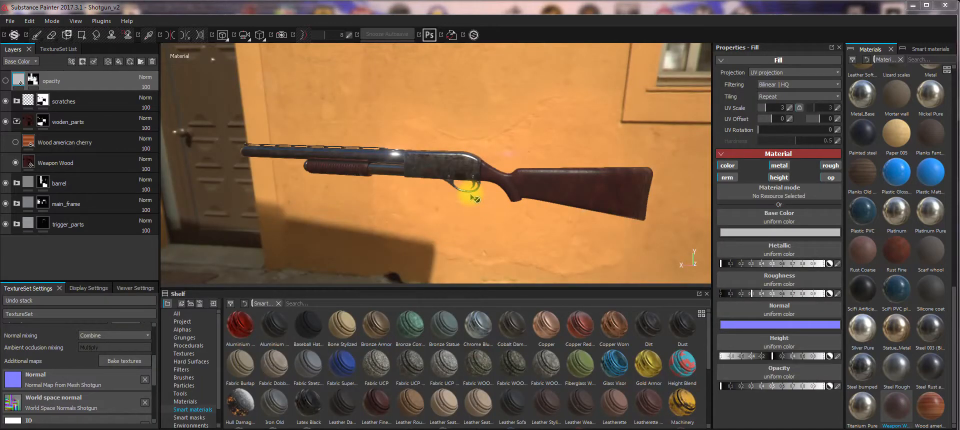
pyautogui.keyDown('alt'); pyautogui.moveTo(375, 208); pyautogui.dragTo(287, 196); pyautogui.keyUp('alt')
pyautogui.keyDown('alt'); pyautogui.moveTo(488, 214); pyautogui.dragTo(467, 218); pyautogui.keyUp('alt')
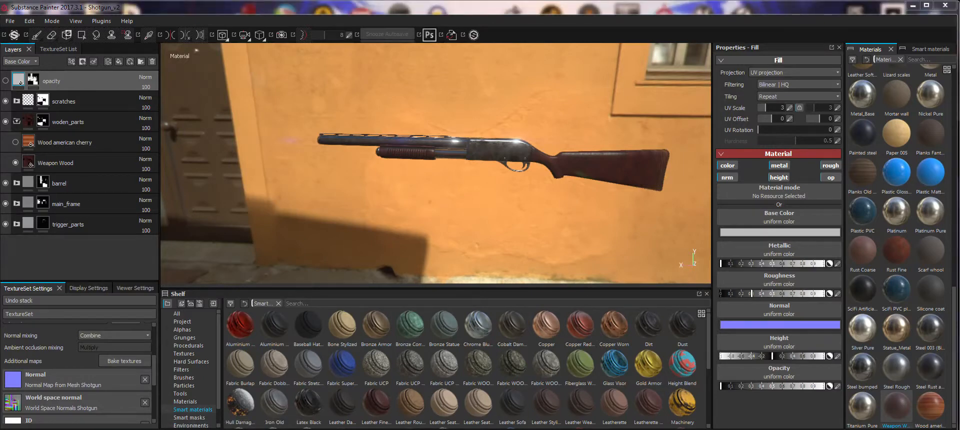
# Step: Switch to Blender and search the add-ons in the user preferences for "node"
pyautogui.hotkey('alt', 'Tab')
pyautogui.click(32, 22)
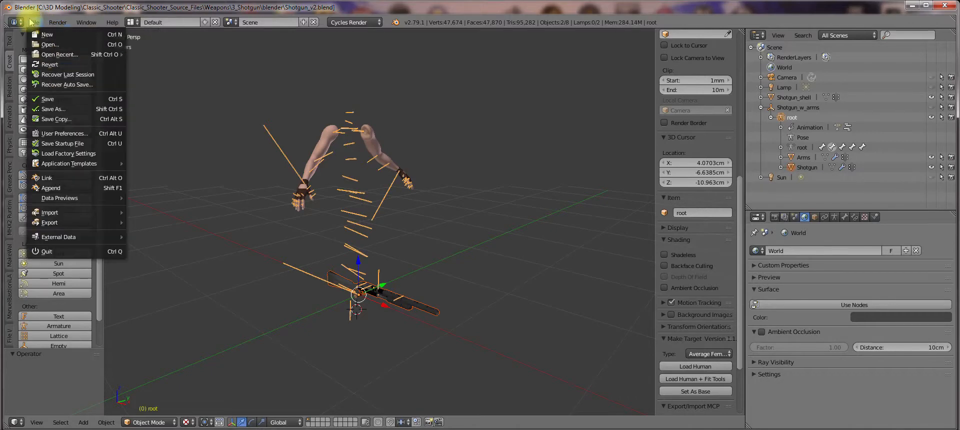
pyautogui.click(70, 133)
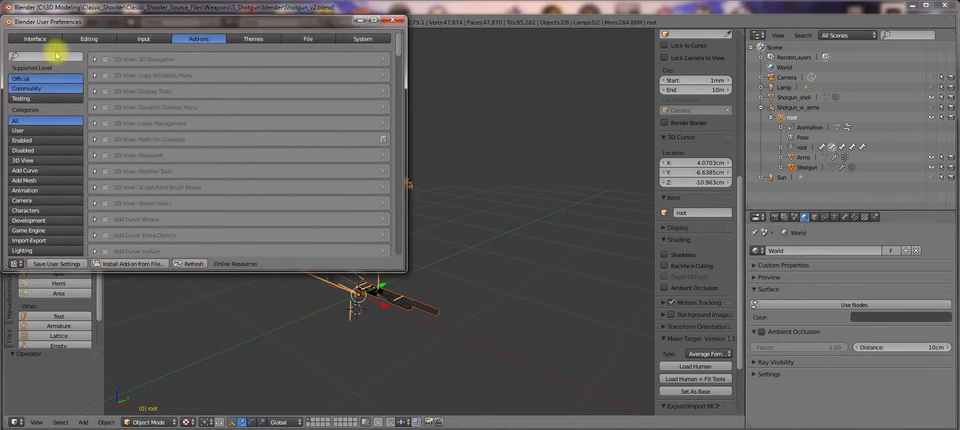
pyautogui.write('node')
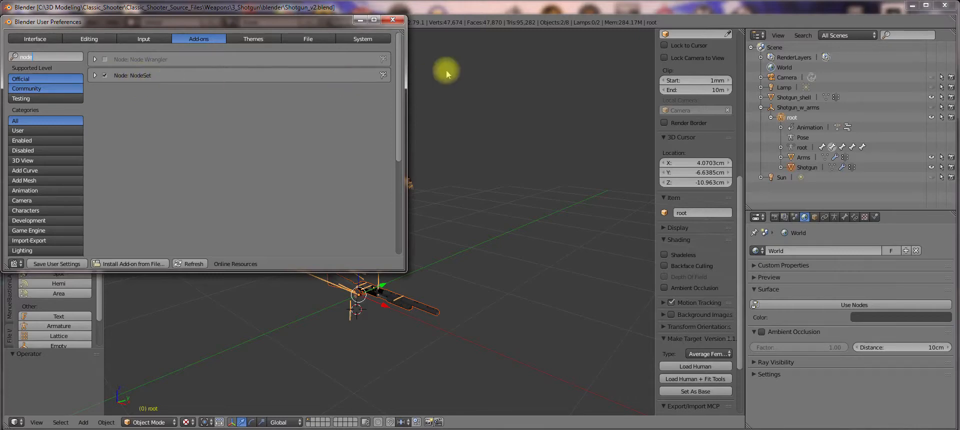
pyautogui.click(392, 20)
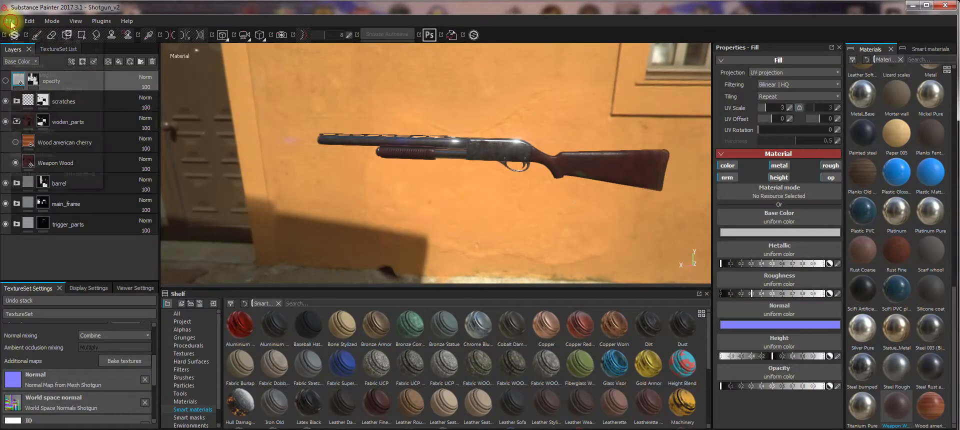
# Step: Return to Substance Painter, reopen the texture export settings and choose the PBR MetalRough configuration
pyautogui.click(10, 21)
pyautogui.click(30, 174)
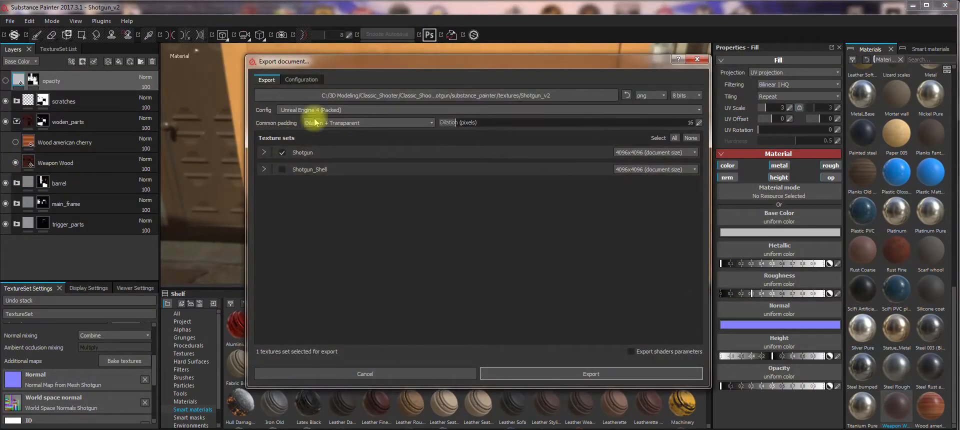
pyautogui.click(365, 111)
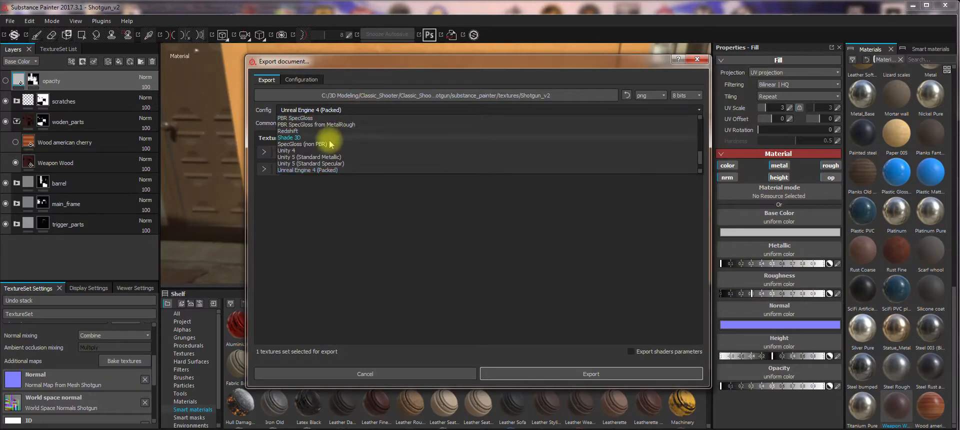
pyautogui.scroll(3, 321, 150)
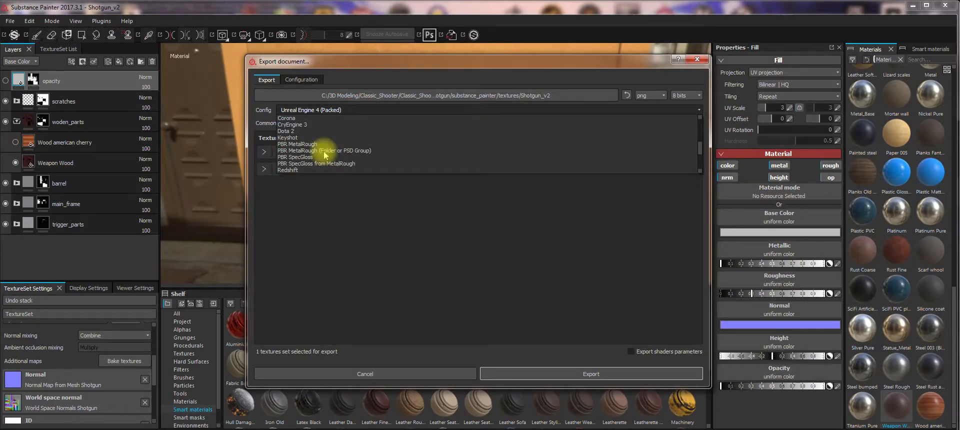
pyautogui.click(315, 145)
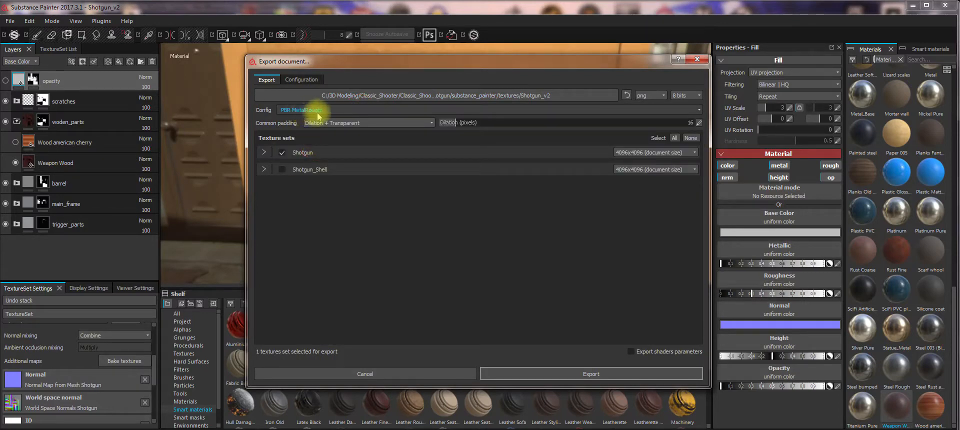
# Step: Create a folder named Shotgun_v2_PBR_MetalROugh inside the textures folder for the new export
pyautogui.click(593, 95)
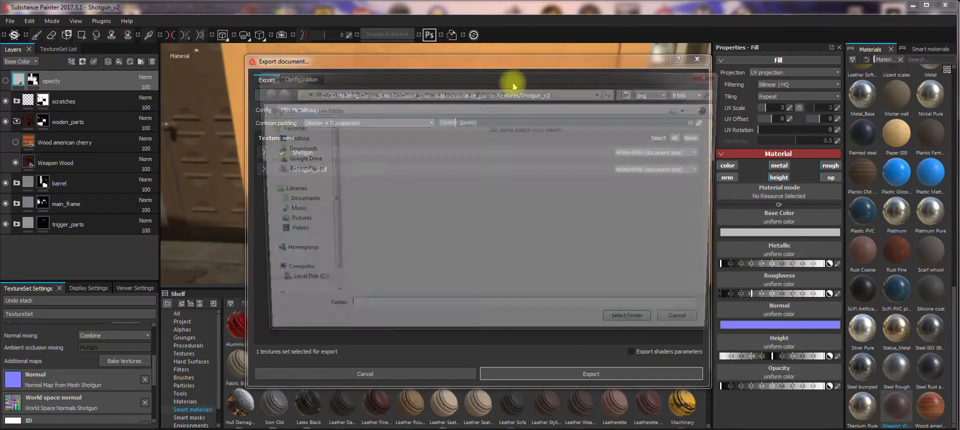
pyautogui.rightClick(438, 162)
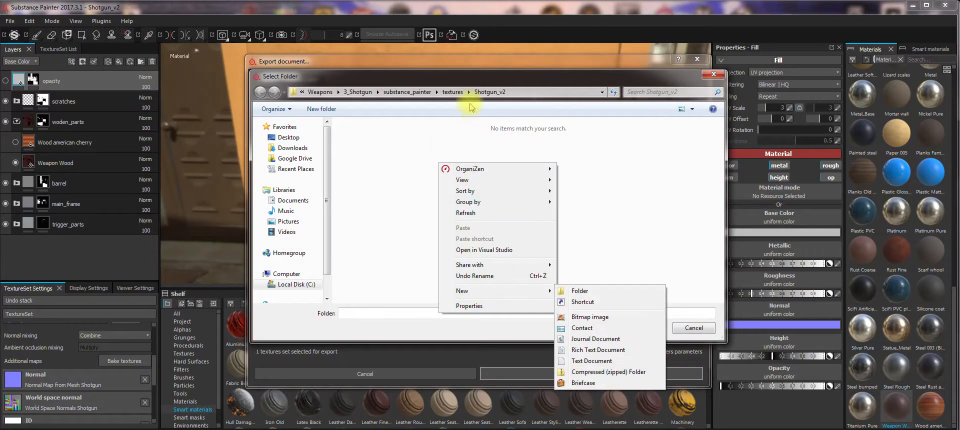
pyautogui.click(453, 93)
pyautogui.rightClick(372, 236)
pyautogui.moveTo(409, 363)
pyautogui.click(505, 363)
pyautogui.write('Shotgun_v2')
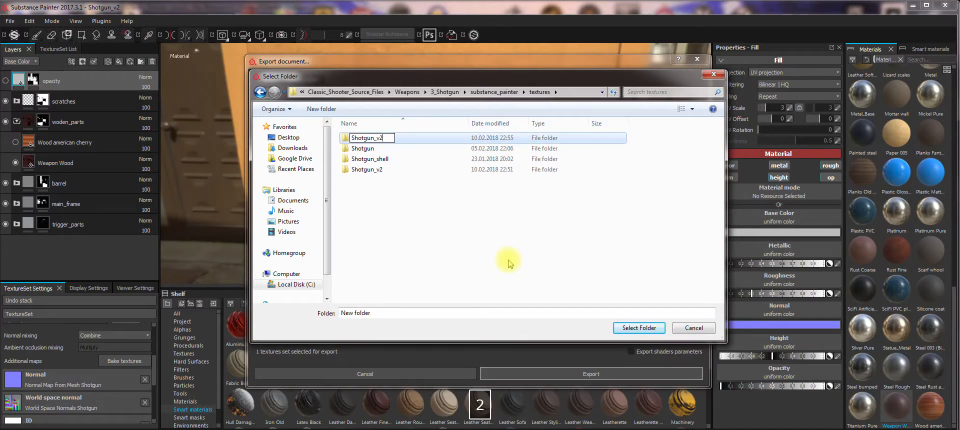
pyautogui.write('_')
pyautogui.write('PBR_')
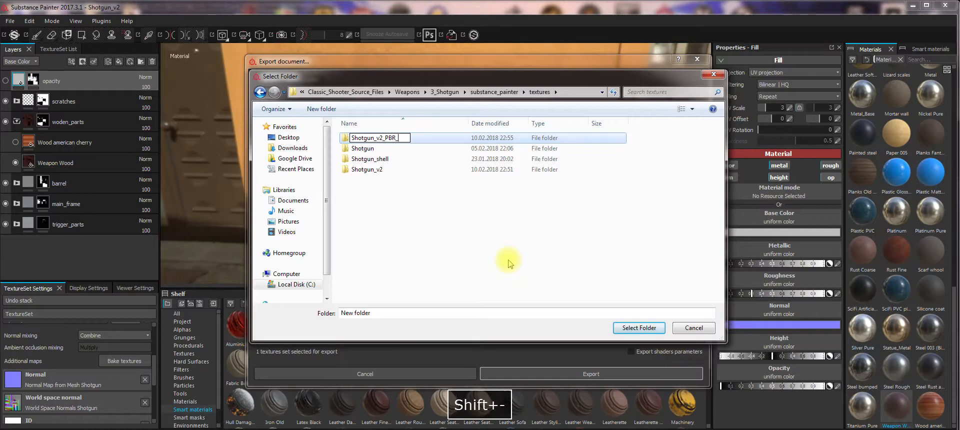
pyautogui.write('MetalROugh')
pyautogui.press('Return')
# Step: Correct the new export folder's name to Shotgun_v2_PBR_MetalRough
pyautogui.press('F2')
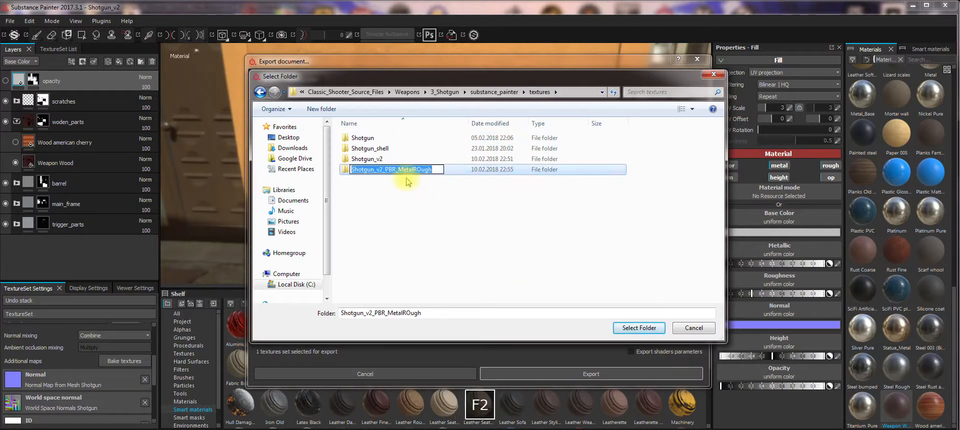
pyautogui.press('Delete')
pyautogui.write('o')
pyautogui.press('Return')
# Step: Set the Shotgun_v2_PBR_MetalRough folder as the destination and export the Shotgun texture set
pyautogui.press('Return')
pyautogui.click(639, 328)
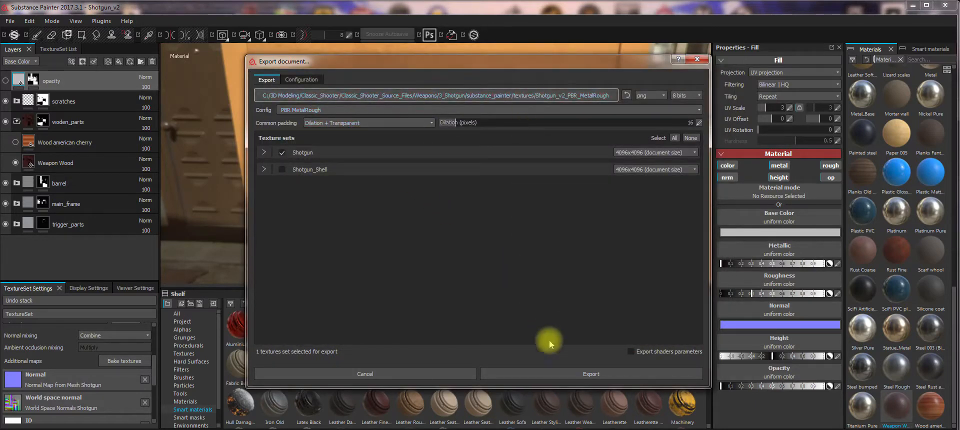
pyautogui.click(558, 372)
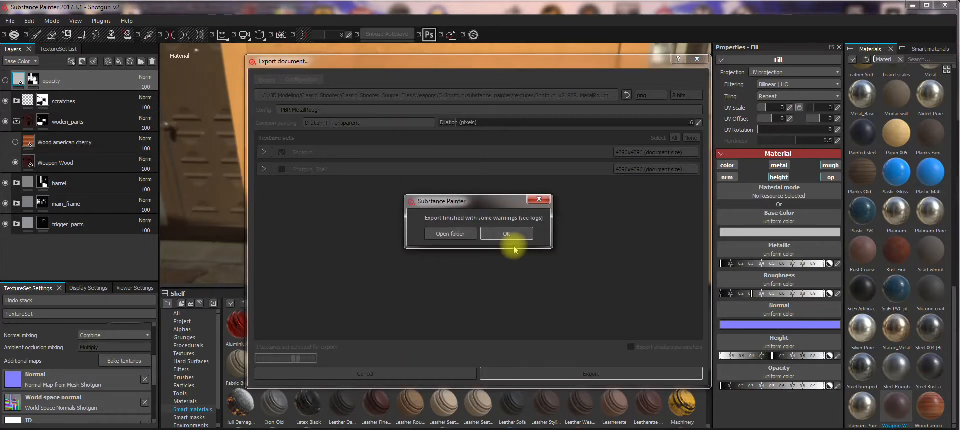
pyautogui.click(497, 231)
# Step: Switch to Blender and split the 3D view into two side-by-side areas
pyautogui.hotkey('alt', 'Tab')
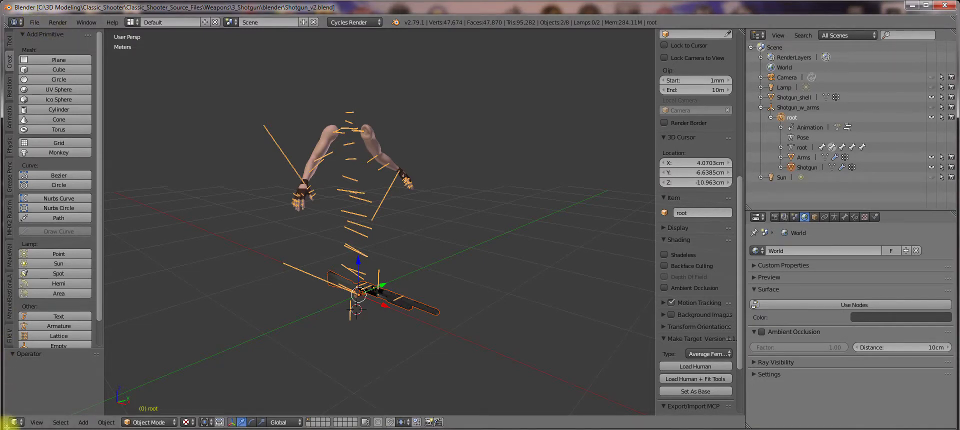
pyautogui.moveTo(10, 422); pyautogui.dragTo(331, 421)
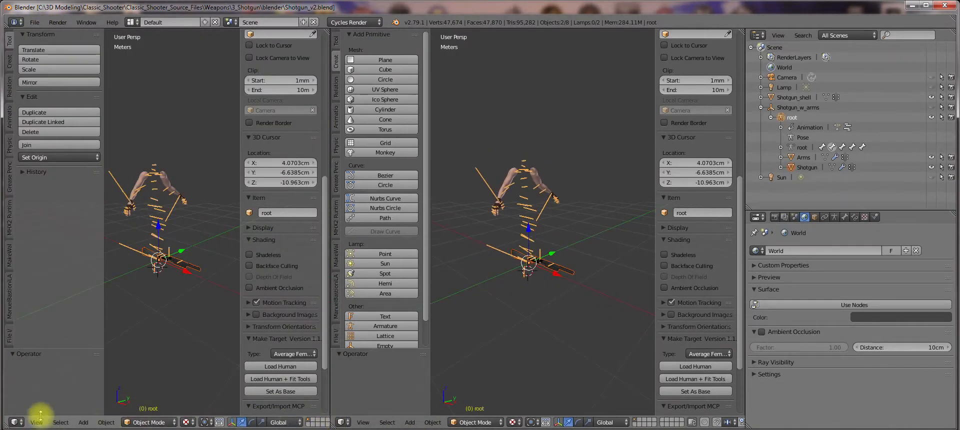
# Step: Select the Shotgun object and show the settings of its Shotgun material
pyautogui.click(807, 167)
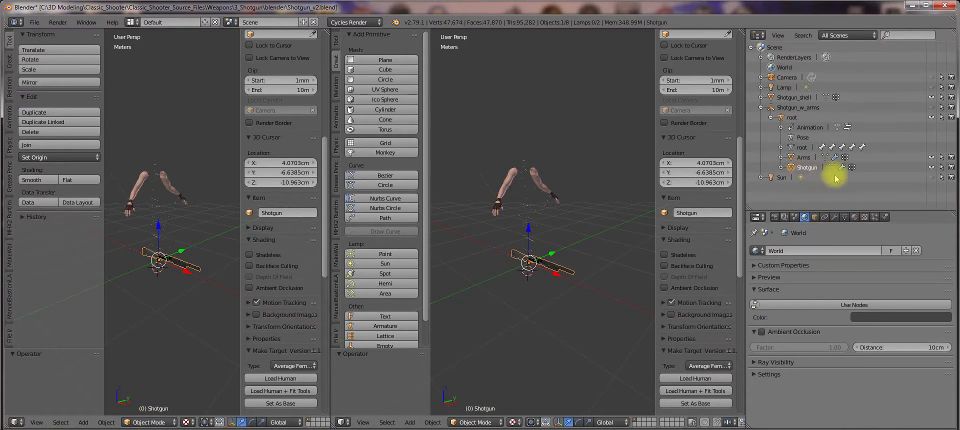
pyautogui.click(857, 219)
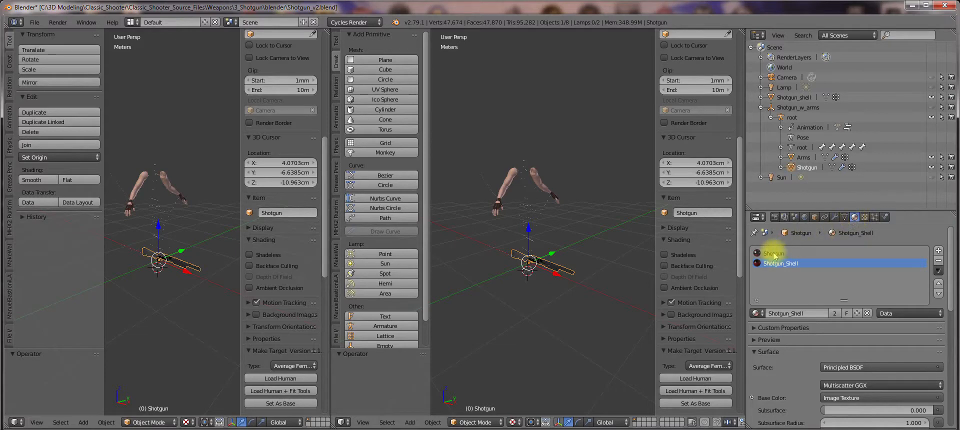
pyautogui.scroll(-3, 849, 252)
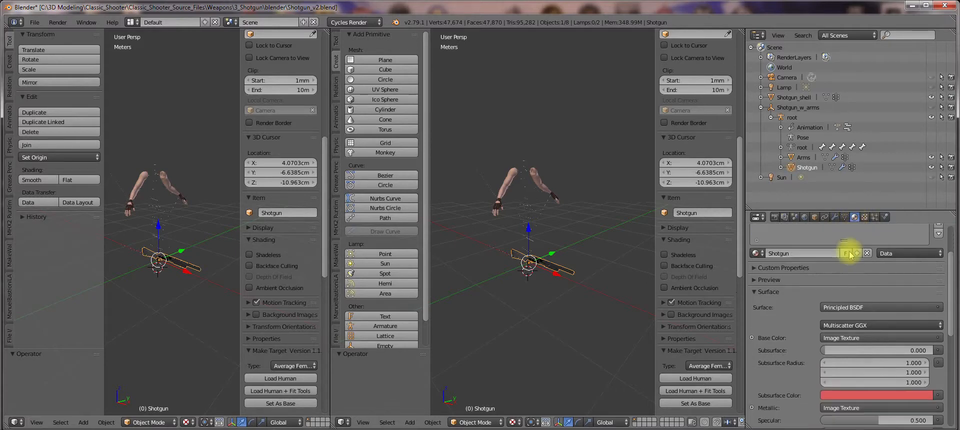
pyautogui.scroll(3, 803, 276)
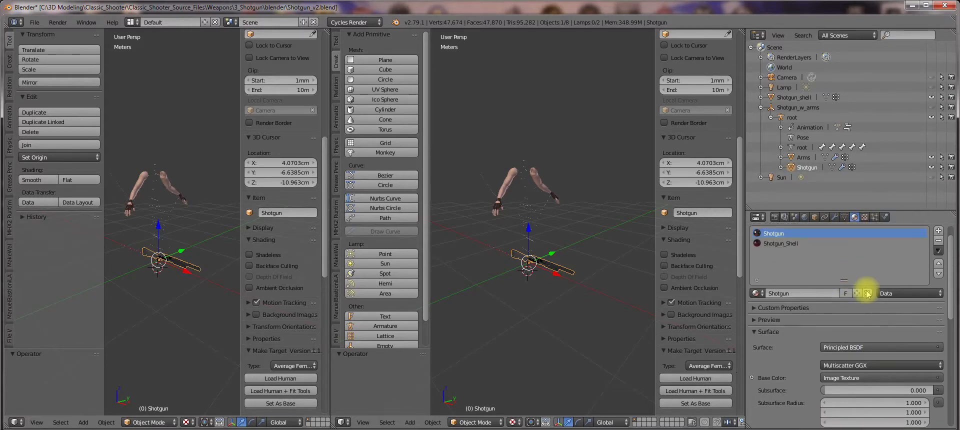
pyautogui.scroll(-5, 801, 295)
pyautogui.scroll(5, 805, 306)
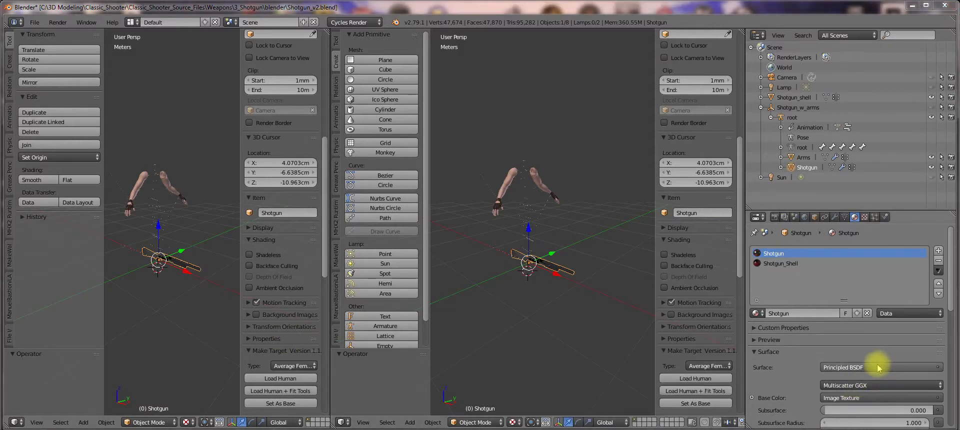
pyautogui.moveTo(951, 295); pyautogui.dragTo(956, 344)
pyautogui.scroll(6, 870, 365)
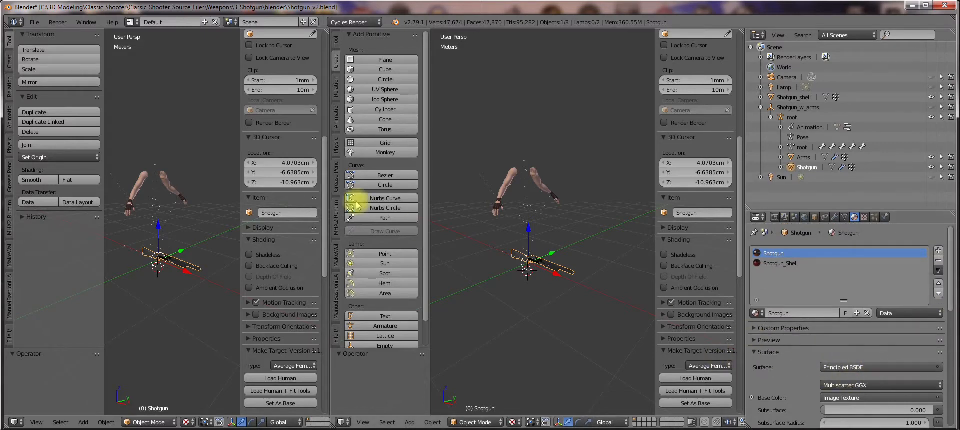
# Step: Change the first 3D view area into a Node Editor and bring the Shotgun material's whole node network into view
pyautogui.click(16, 420)
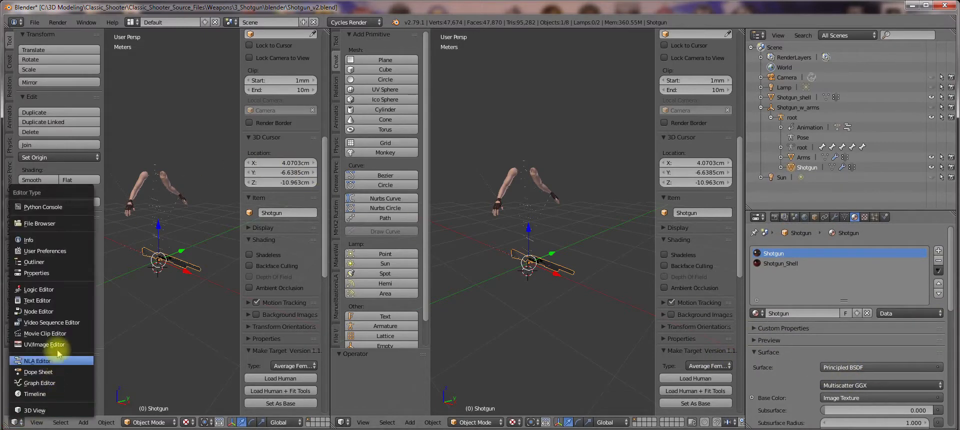
pyautogui.click(48, 311)
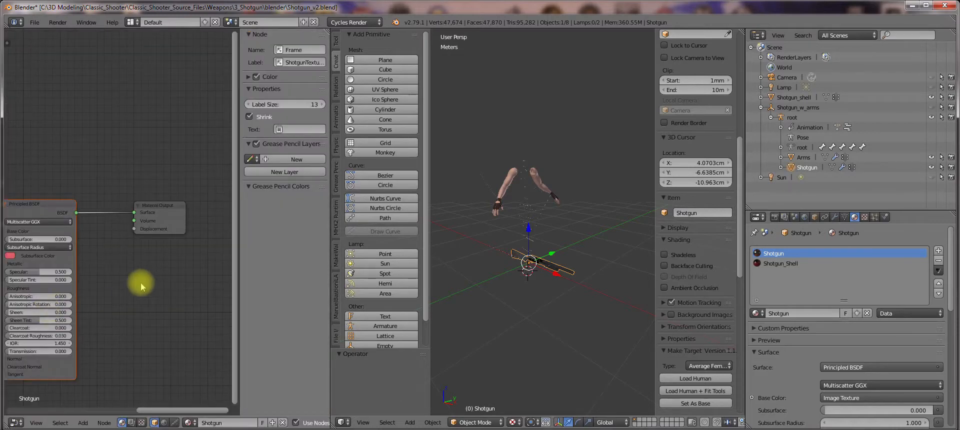
pyautogui.scroll(-8, 141, 284)
pyautogui.moveTo(140, 285); pyautogui.dragTo(217, 263, button='right')
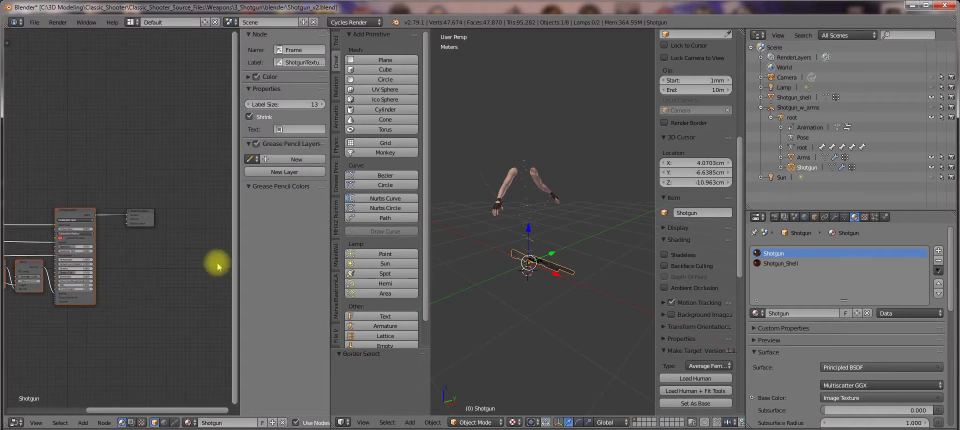
pyautogui.scroll(-3, 154, 280)
pyautogui.moveTo(153, 282); pyautogui.dragTo(191, 254, button='middle')
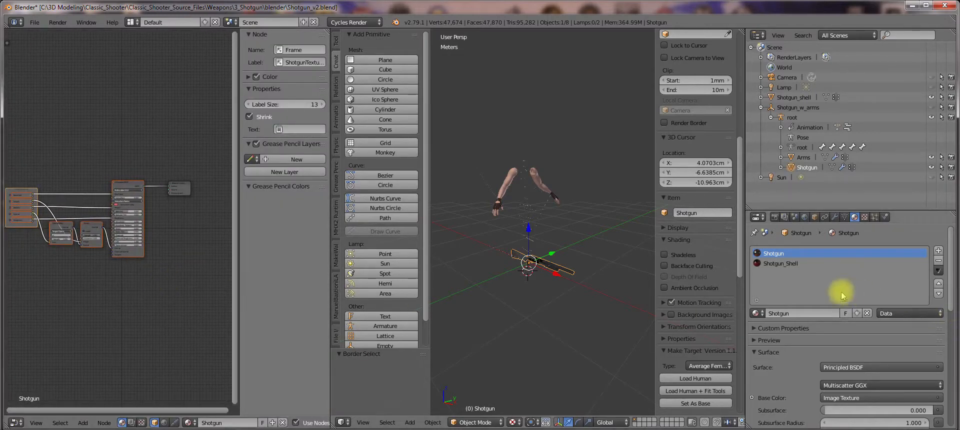
# Step: Duplicate the Shotgun material into a new one and name the copy Shotgun_v2
pyautogui.click(857, 313)
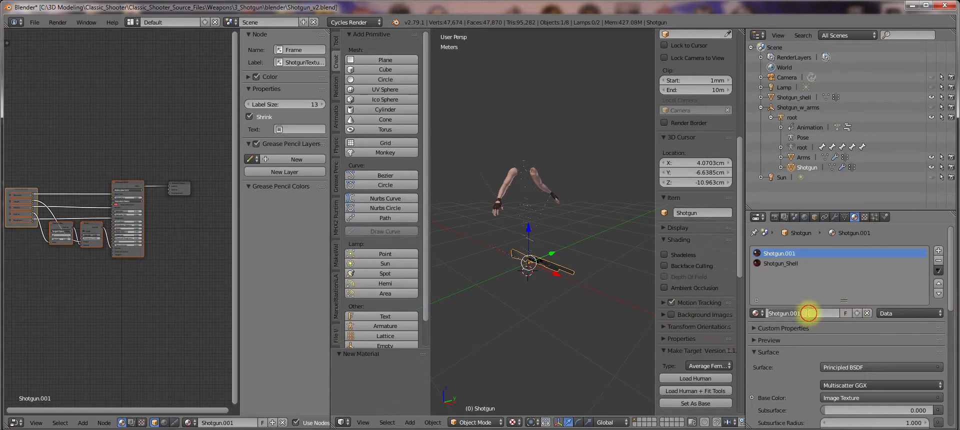
pyautogui.press('BackSpace')
pyautogui.press('BackSpace')
pyautogui.press('BackSpace')
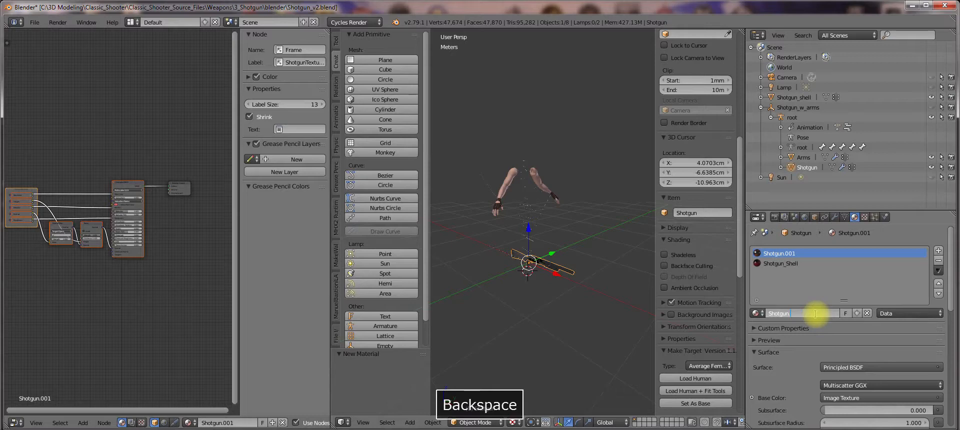
pyautogui.press('BackSpace')
pyautogui.write('_')
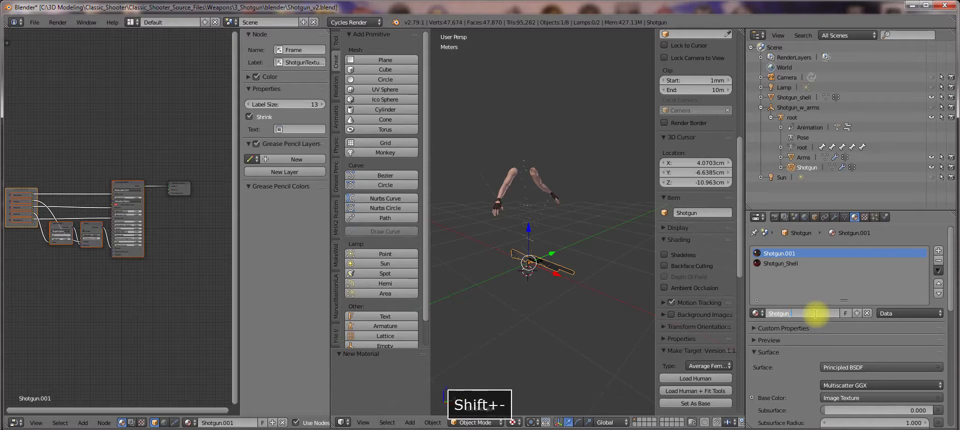
pyautogui.write('v2')
pyautogui.press('Return')
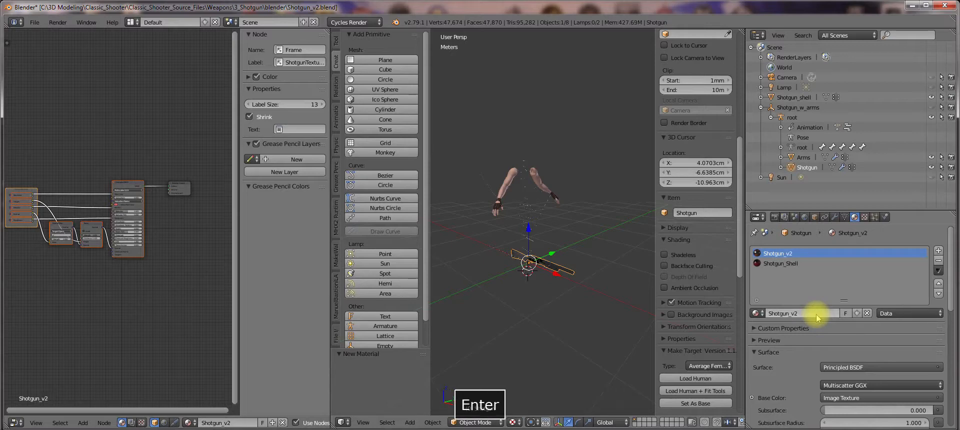
pyautogui.moveTo(165, 287); pyautogui.dragTo(197, 279, button='middle')
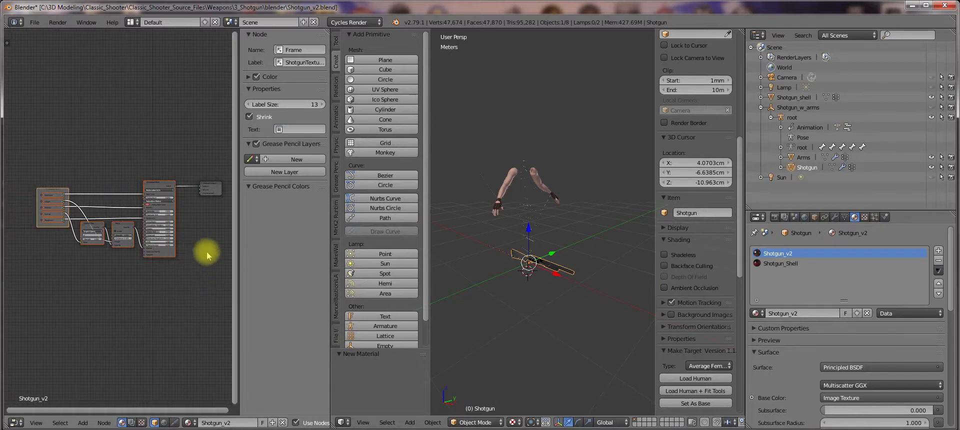
pyautogui.moveTo(32, 140)
pyautogui.mouseDown(button='middle')
pyautogui.moveTo(32, 180)
pyautogui.moveTo(38, 128)
pyautogui.mouseUp(button='middle')
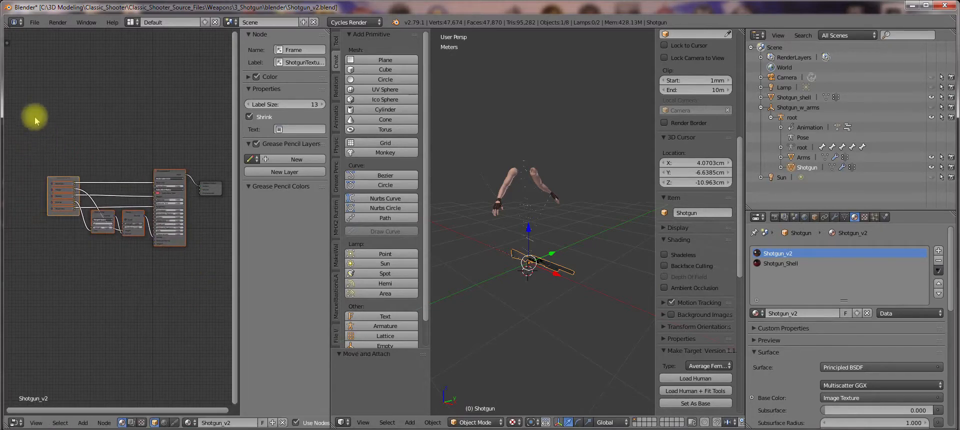
pyautogui.moveTo(32, 200)
pyautogui.keyDown('ctrl'); pyautogui.mouseDown(button='right')
pyautogui.moveTo(167, 272)
pyautogui.moveTo(184, 268)
pyautogui.mouseUp(button='right'); pyautogui.keyUp('ctrl')
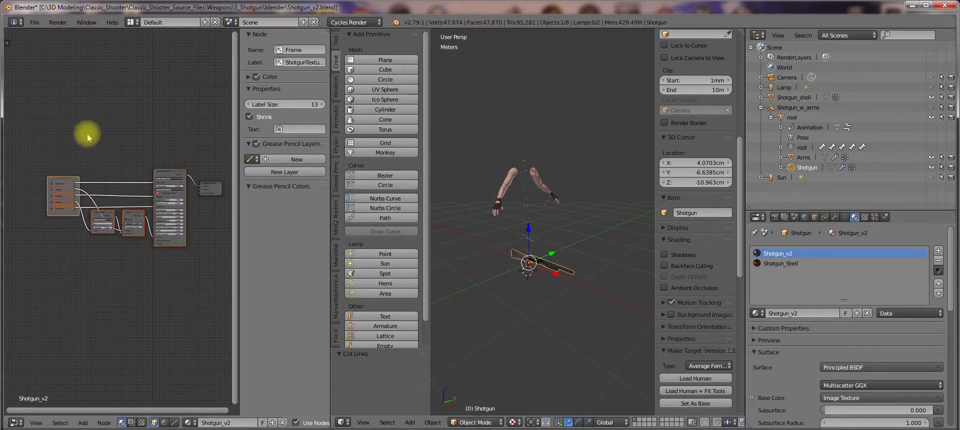
pyautogui.hotkey('ctrl', 'z')
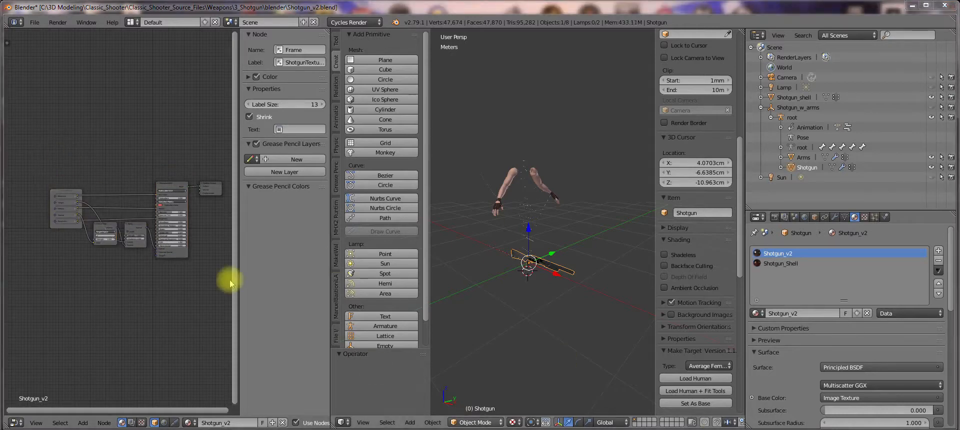
# Step: Delete all nodes of the Shotgun_v2 material except the Material Output node
pyautogui.press('a')
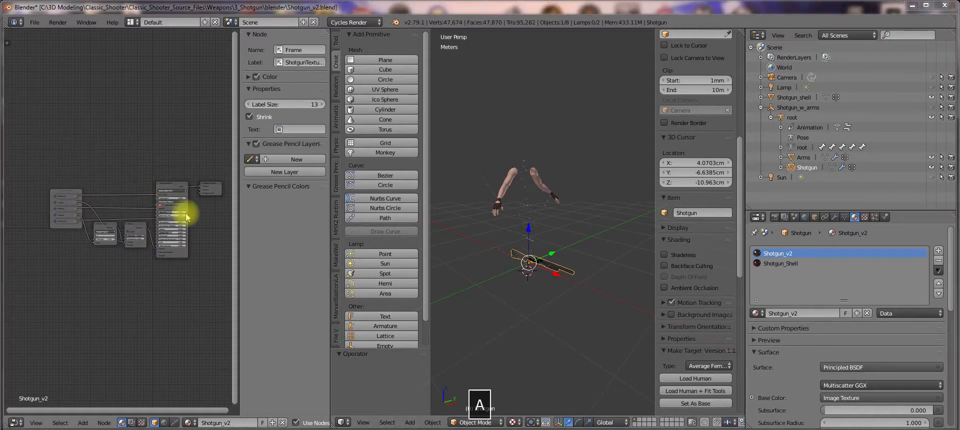
pyautogui.keyDown('shift'); pyautogui.click(208, 183); pyautogui.keyUp('shift')
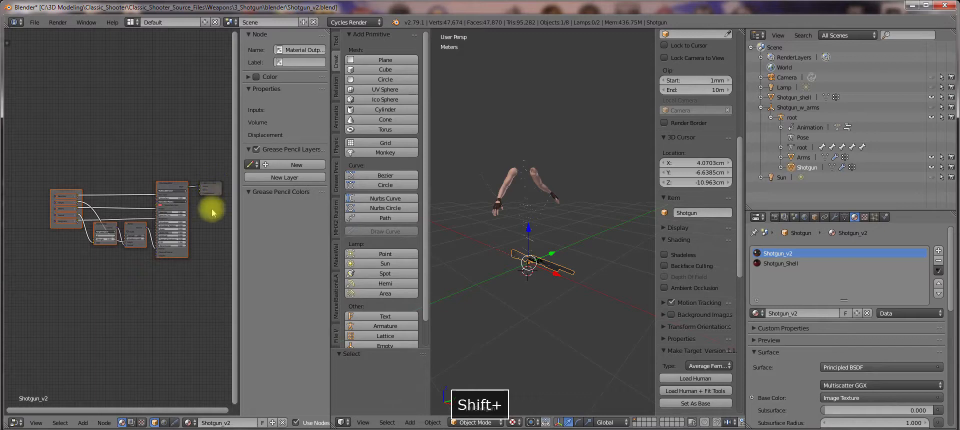
pyautogui.press('Delete')
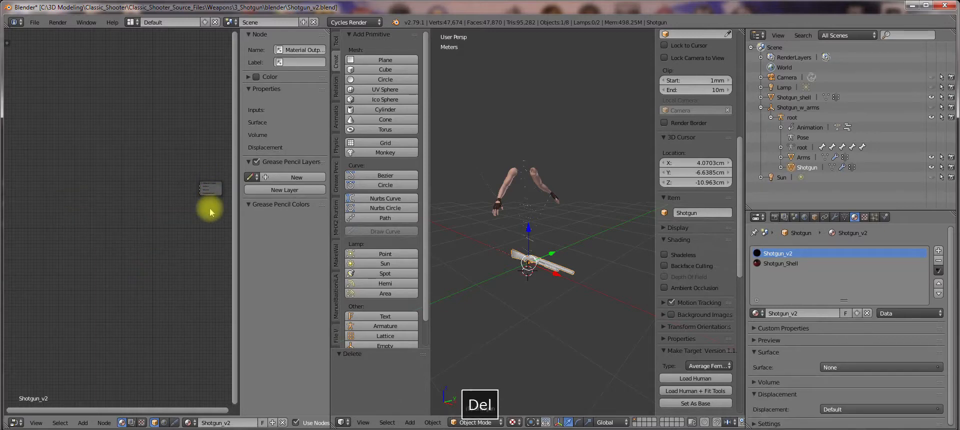
# Step: Add an Image Texture Set + Principled BSDF from Shotgun_v2_Shotgun_BaseColor.png in 3_Shotgun's substance_painter\textures\Shotgun_v2_PBR_MetalRough folder
pyautogui.click(82, 422)
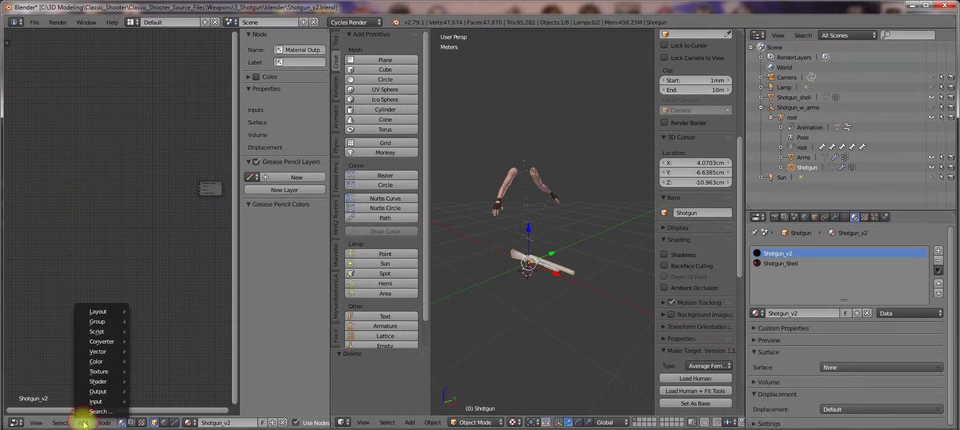
pyautogui.moveTo(99, 371)
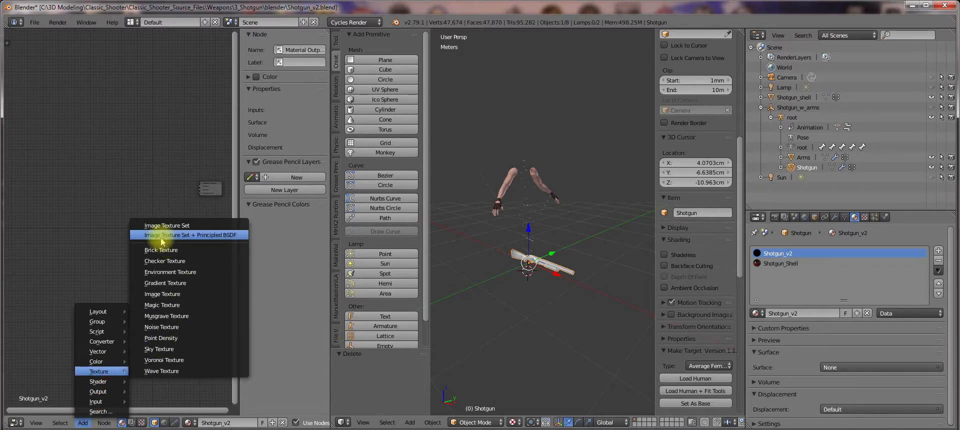
pyautogui.click(195, 238)
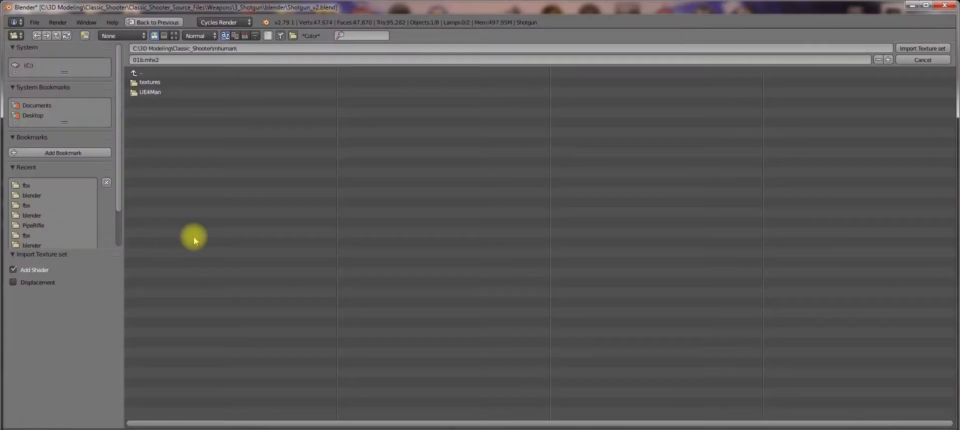
pyautogui.click(149, 74)
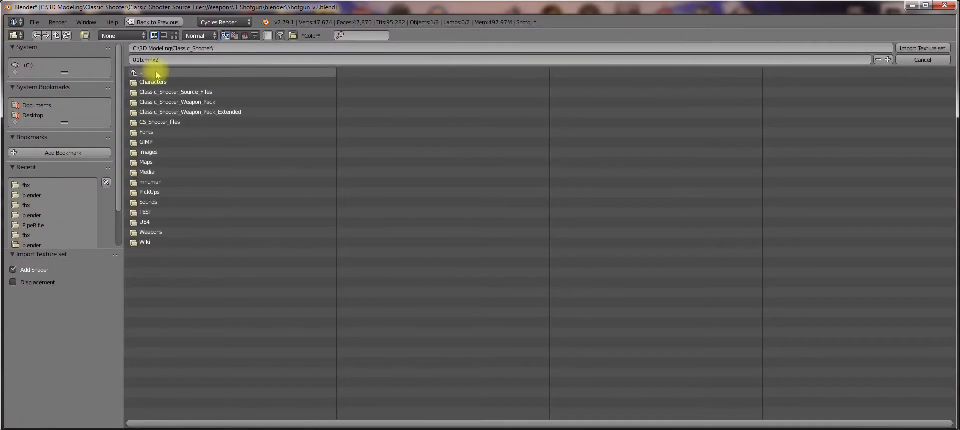
pyautogui.click(189, 95)
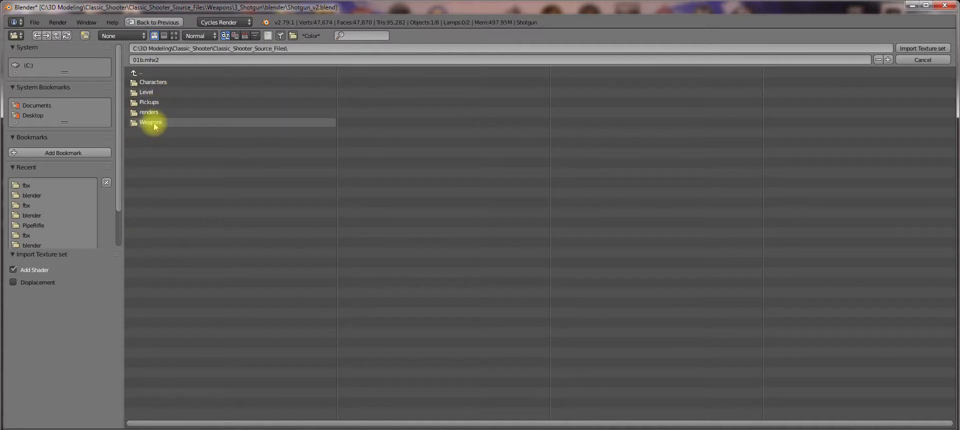
pyautogui.click(152, 123)
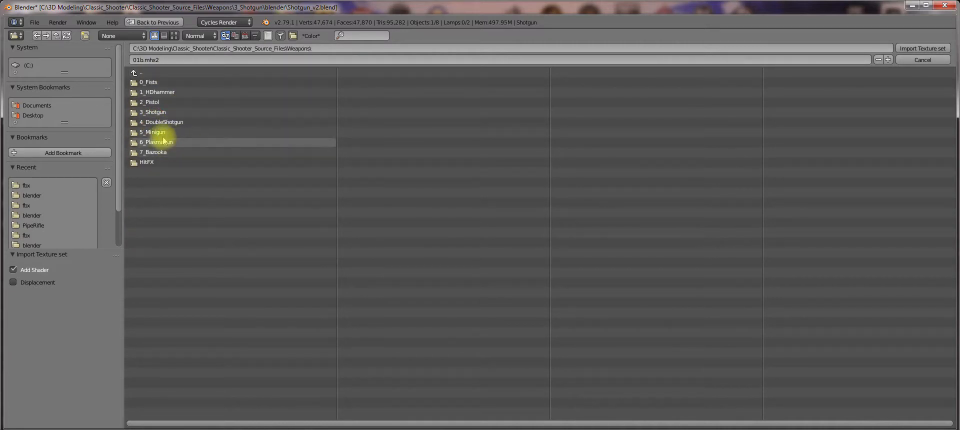
pyautogui.click(164, 114)
pyautogui.click(160, 93)
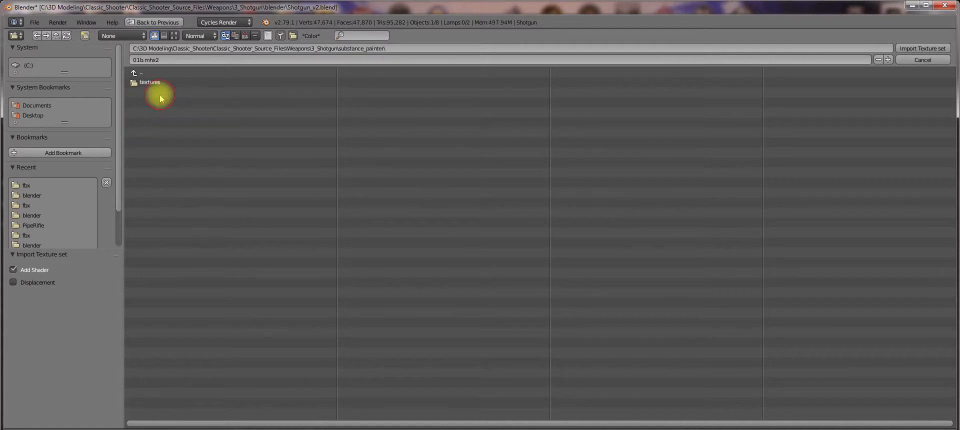
pyautogui.click(159, 83)
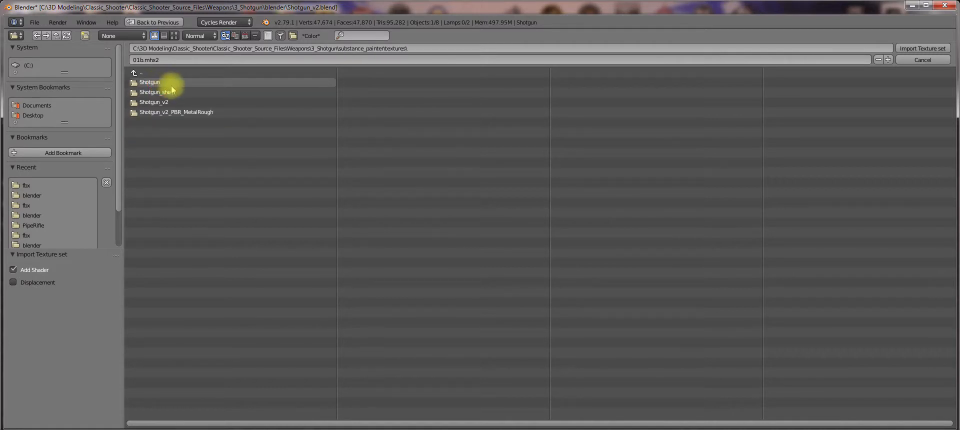
pyautogui.click(175, 113)
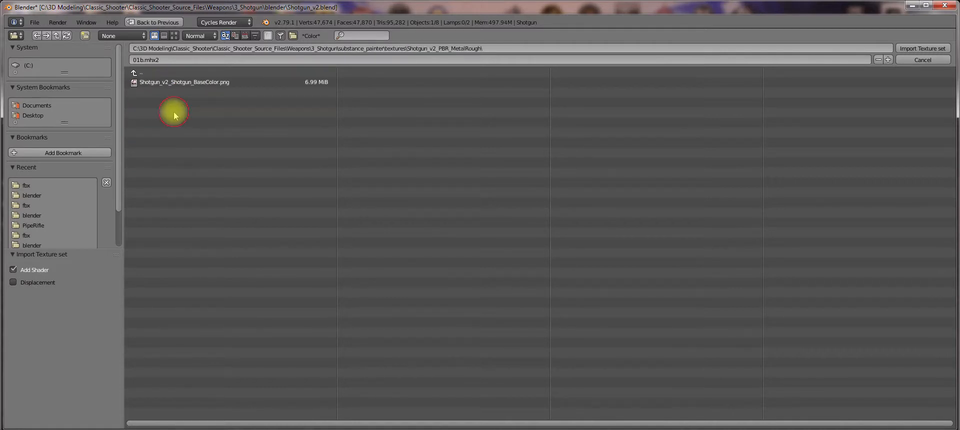
pyautogui.doubleClick(160, 85)
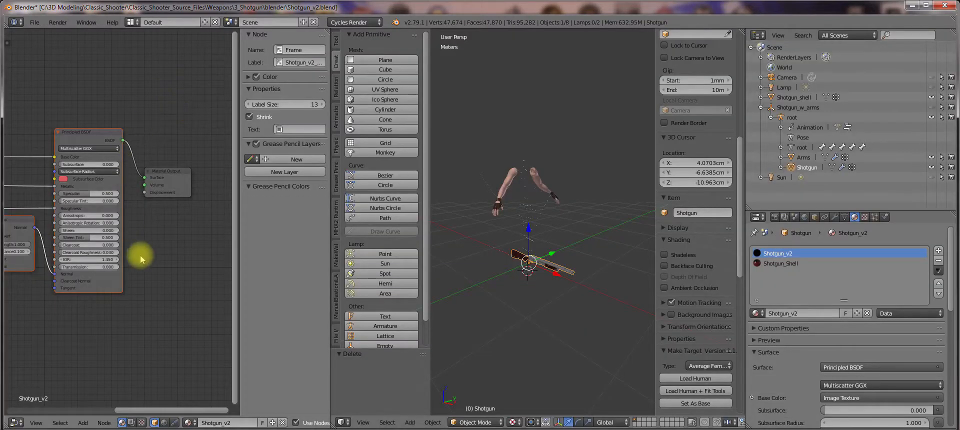
pyautogui.scroll(-3, 135, 292)
pyautogui.moveTo(59, 281); pyautogui.dragTo(111, 265, button='middle')
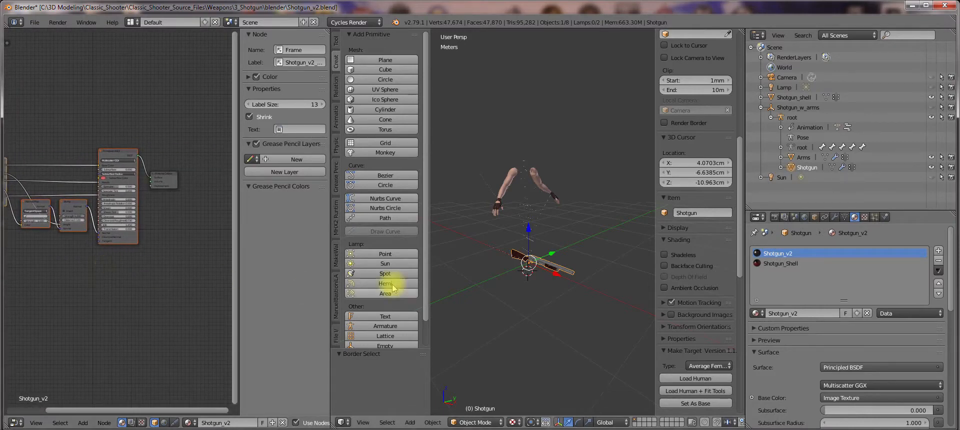
# Step: Expand the 3D view over the Node Editor area and set its viewport shading to Rendered
pyautogui.scroll(5, 518, 310)
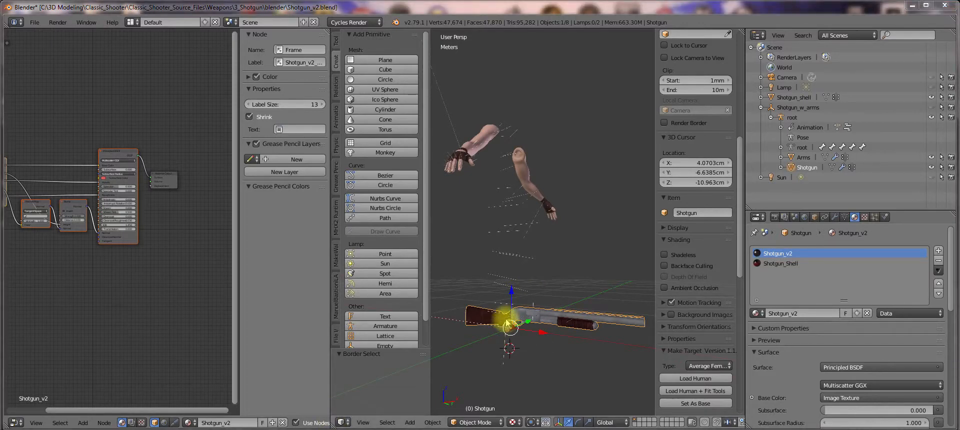
pyautogui.scroll(-3, 544, 352)
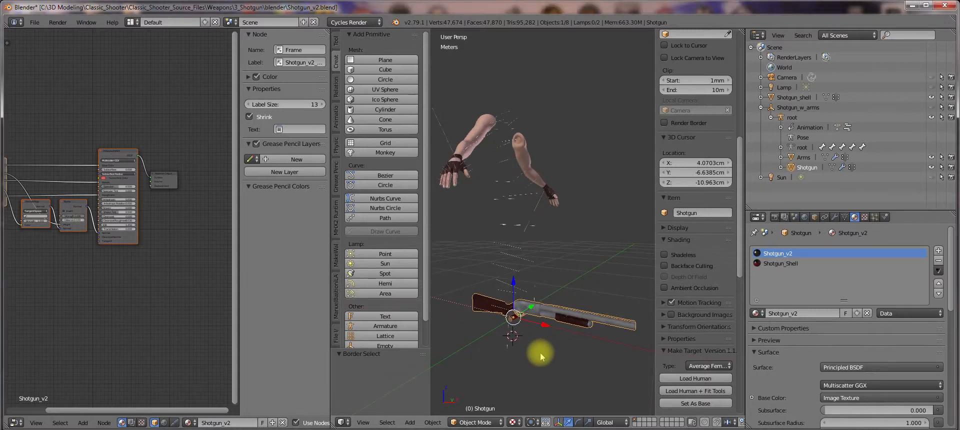
pyautogui.moveTo(542, 293); pyautogui.dragTo(550, 345, button='middle')
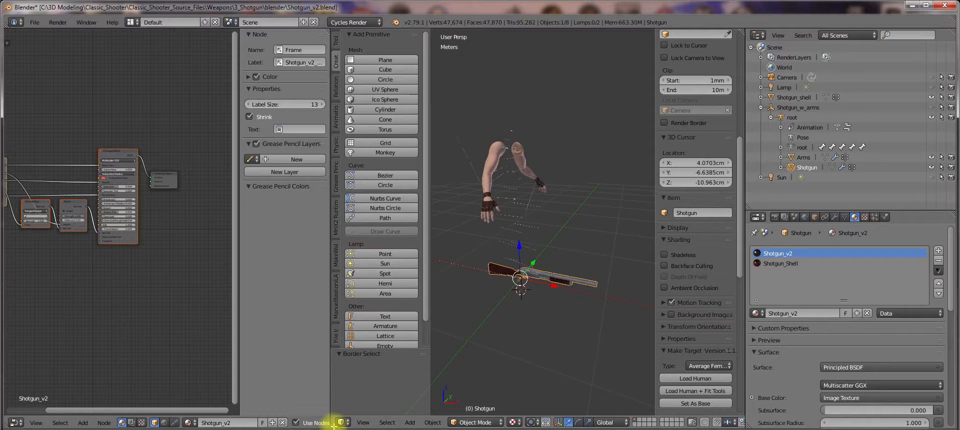
pyautogui.moveTo(331, 424); pyautogui.dragTo(318, 382)
pyautogui.moveTo(459, 286); pyautogui.dragTo(253, 364, button='middle')
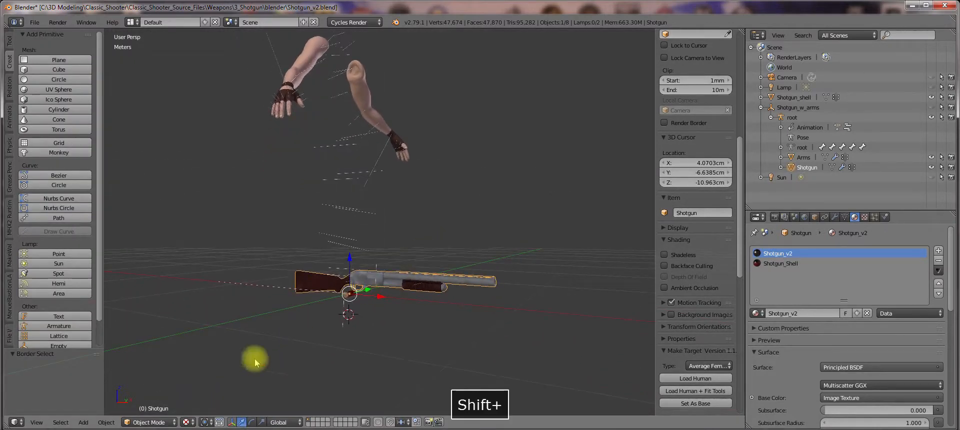
pyautogui.click(190, 421)
pyautogui.click(220, 356)
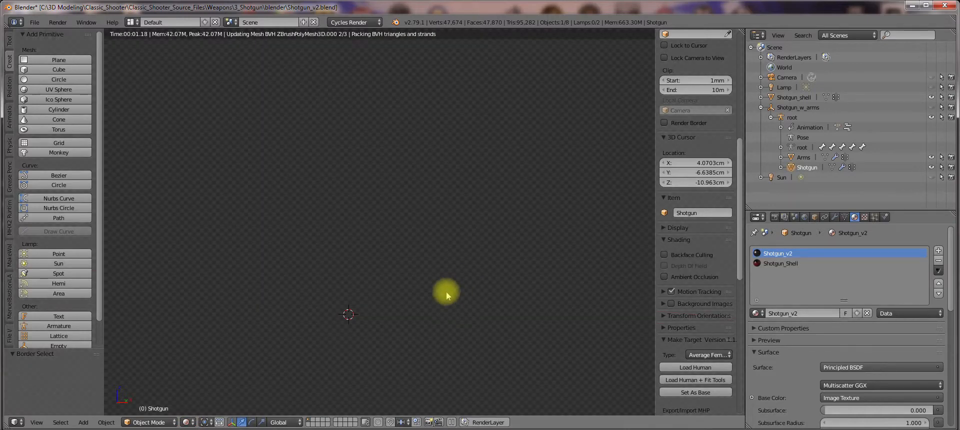
# Step: Examine the shotgun's new material from several angles and distances in the rendered view
pyautogui.scroll(2, 422, 320)
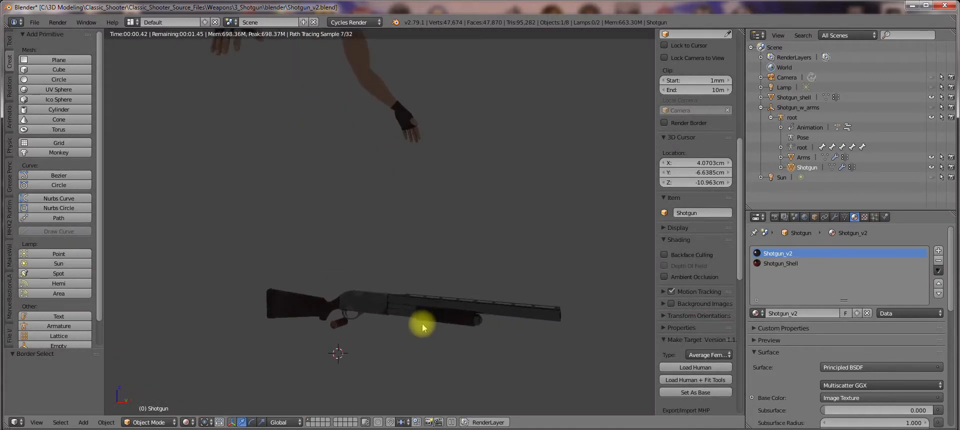
pyautogui.scroll(2, 422, 322)
pyautogui.keyDown('shift'); pyautogui.moveTo(461, 286); pyautogui.dragTo(384, 208, button='middle'); pyautogui.keyUp('shift')
pyautogui.scroll(1, 392, 254)
pyautogui.moveTo(392, 254); pyautogui.dragTo(443, 246, button='middle')
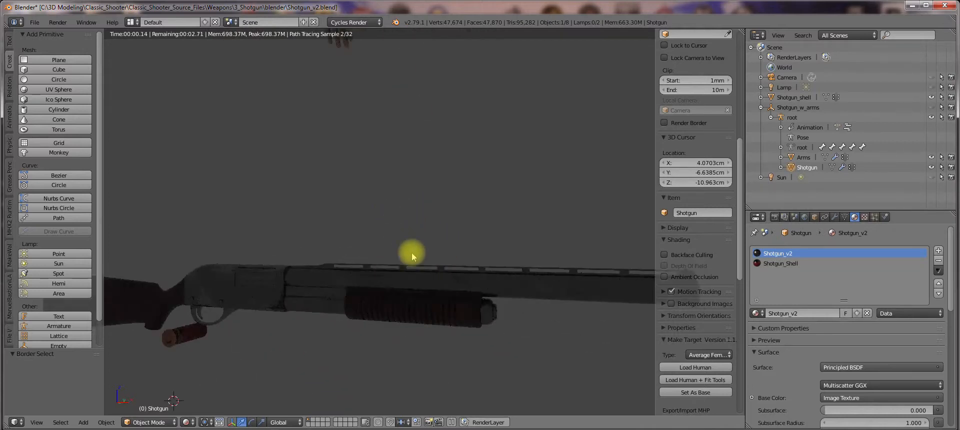
pyautogui.scroll(-2, 332, 251)
pyautogui.moveTo(345, 209); pyautogui.dragTo(361, 223, button='middle')
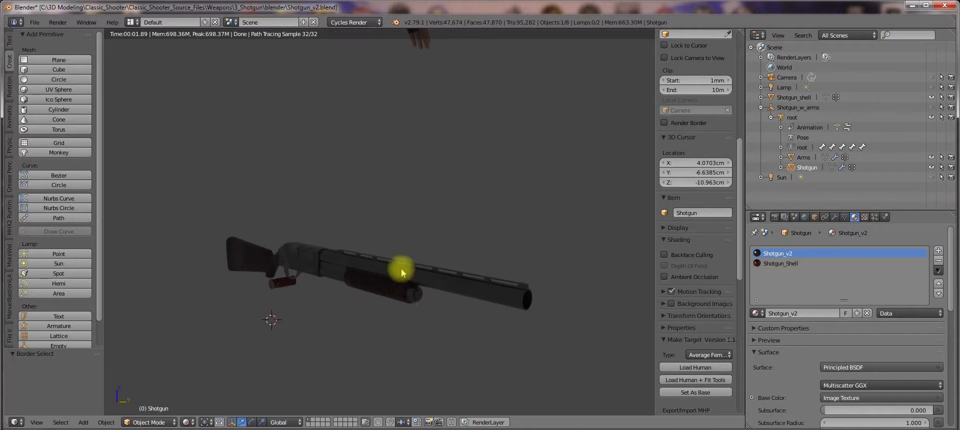
# Step: Set the 3D view's viewport shading to Texture and bring both the arms and the shotgun into view
pyautogui.press('z')
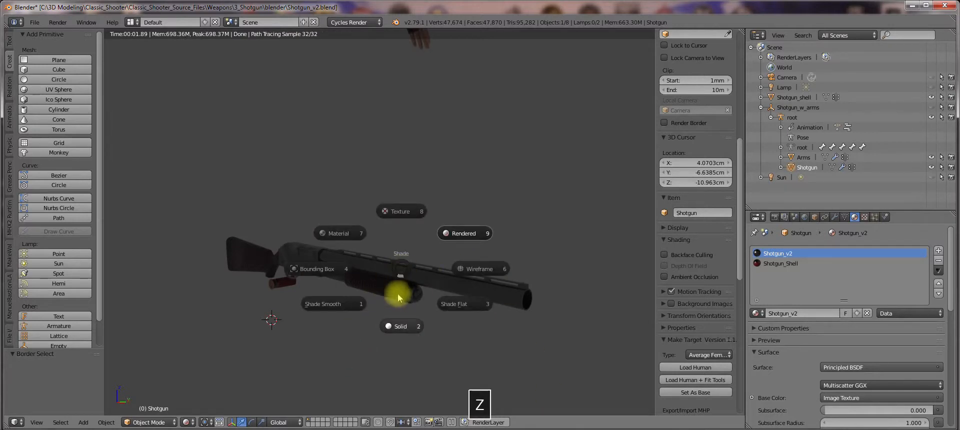
pyautogui.click(401, 209)
pyautogui.scroll(-4, 417, 297)
pyautogui.keyDown('shift'); pyautogui.moveTo(472, 312); pyautogui.dragTo(481, 358, button='middle'); pyautogui.keyUp('shift')
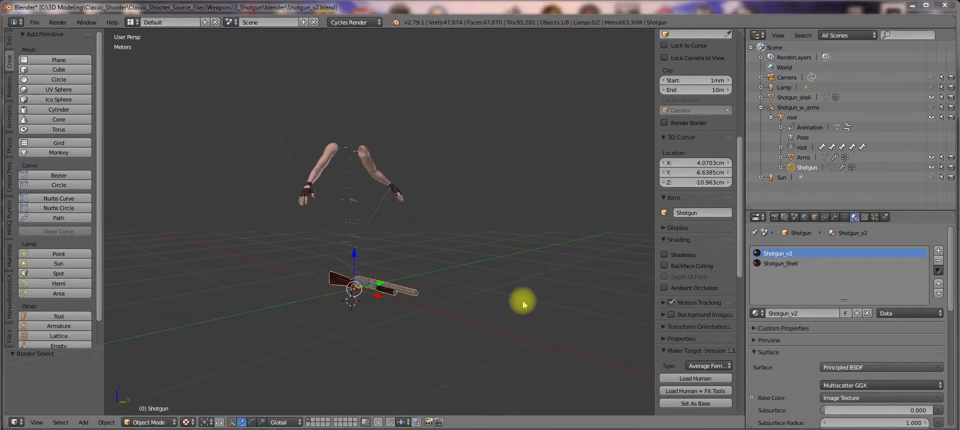
# Step: Switch to Unreal Editor and add Shotgun_v2.fbx from the 3_Shotgun blender\fbx folder to the 3_Shotgun Meshes folder
pyautogui.click(195, 429)
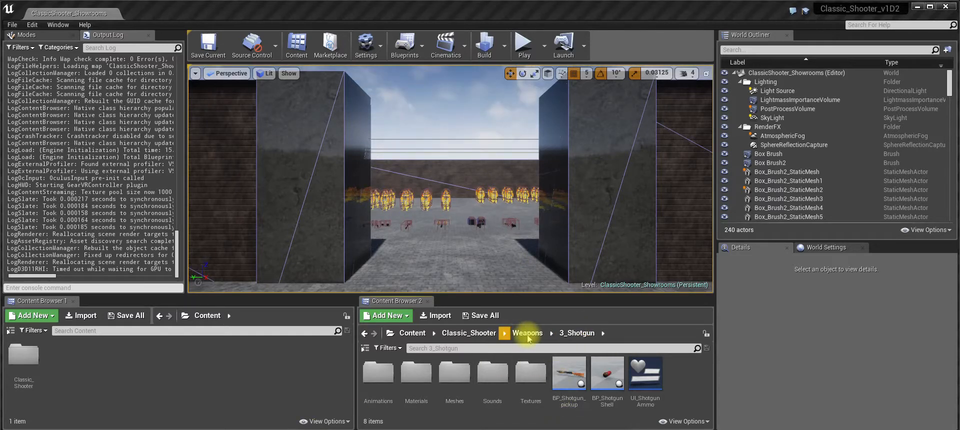
pyautogui.doubleClick(455, 378)
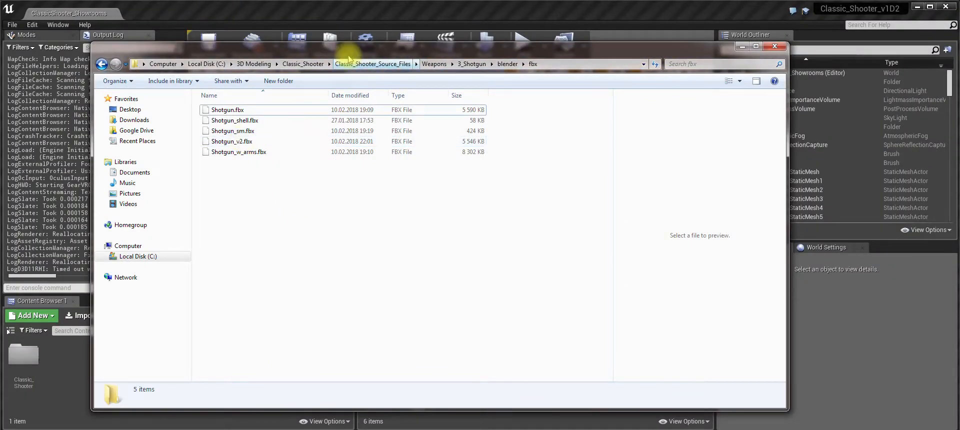
pyautogui.moveTo(364, 48); pyautogui.dragTo(324, 27)
pyautogui.moveTo(191, 120); pyautogui.dragTo(614, 406)
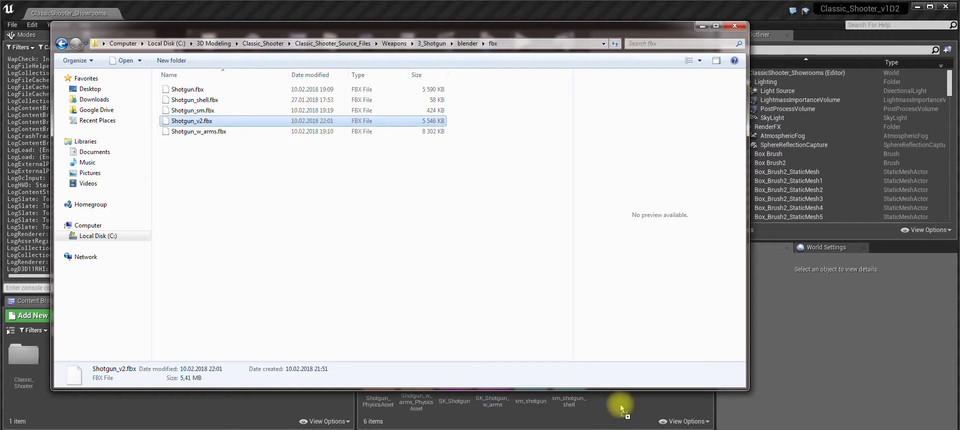
pyautogui.moveTo(623, 408); pyautogui.dragTo(622, 403)
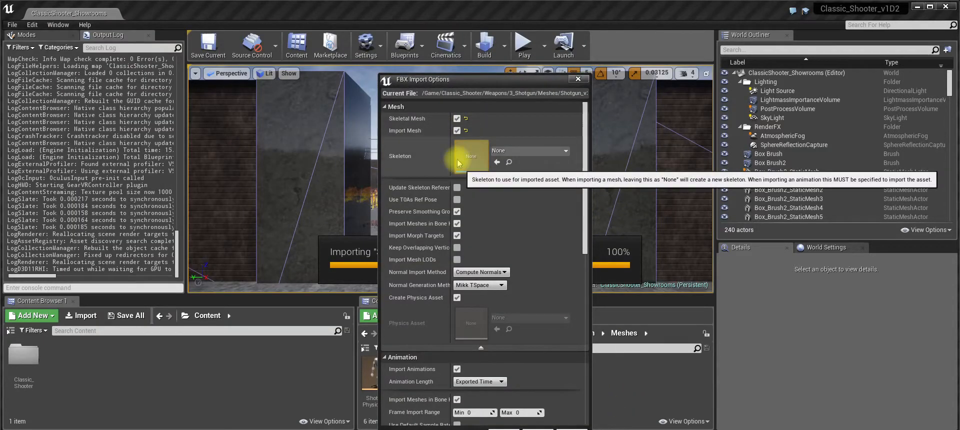
# Step: Import the mesh without animations on the Weapons_w_Arms_Skeleton, and close the message log
pyautogui.click(456, 369)
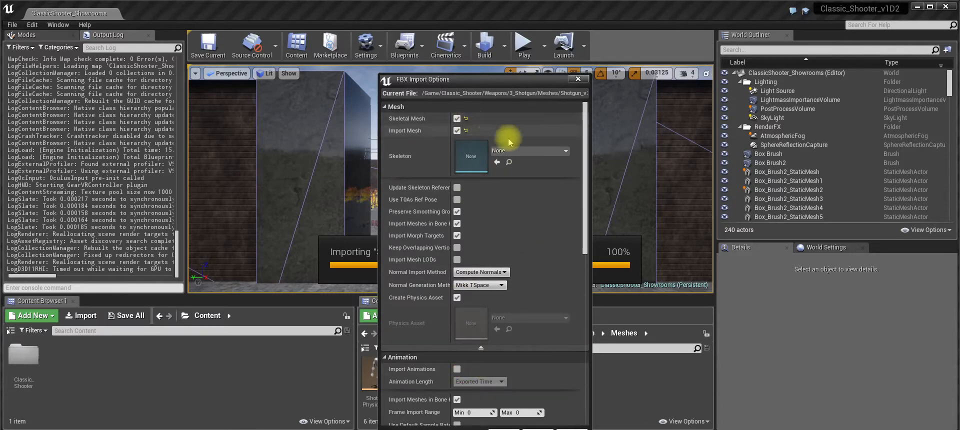
pyautogui.click(529, 151)
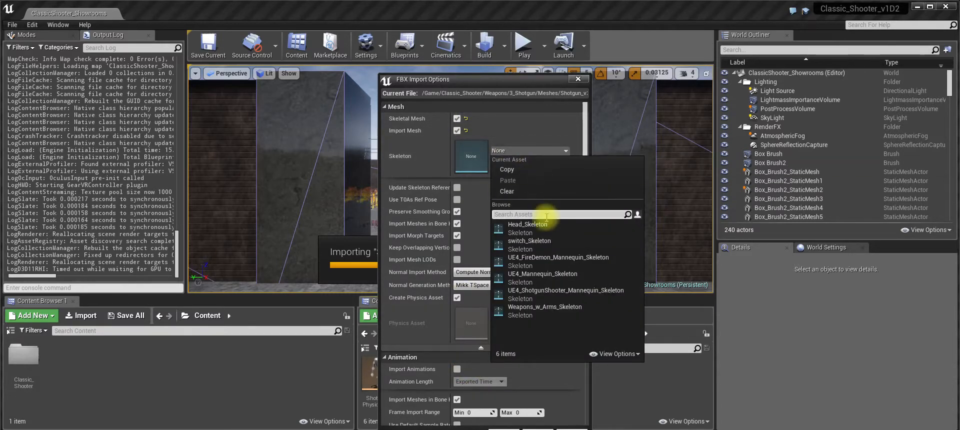
pyautogui.click(530, 313)
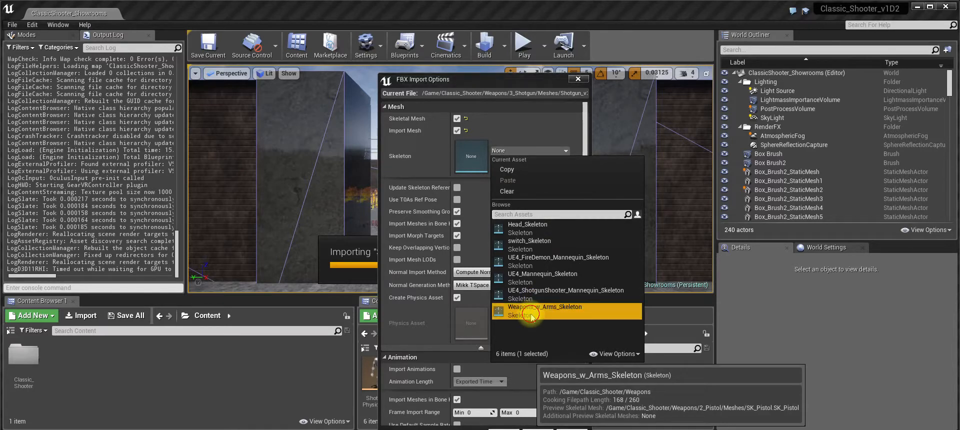
pyautogui.scroll(-2, 540, 297)
pyautogui.scroll(-6, 540, 298)
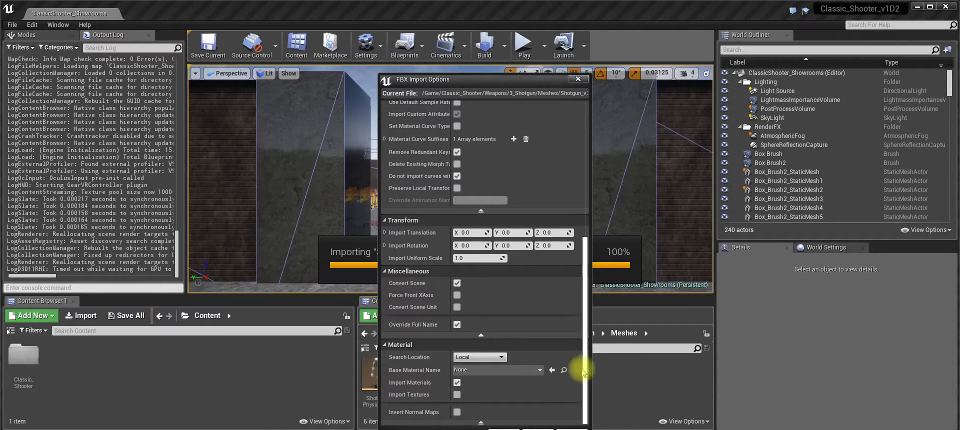
pyautogui.moveTo(518, 84); pyautogui.dragTo(515, 67)
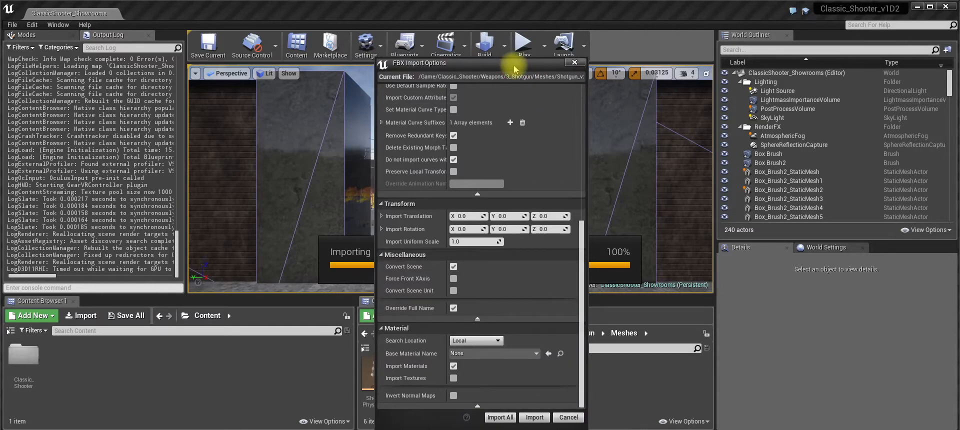
pyautogui.click(535, 417)
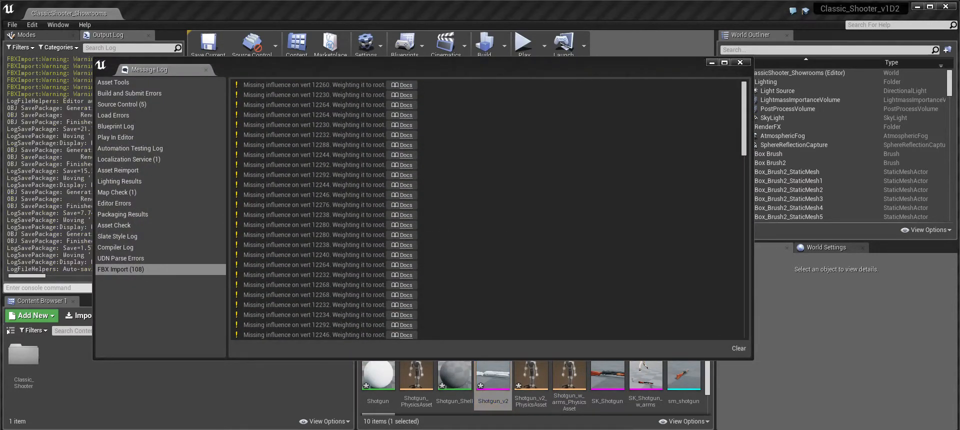
pyautogui.click(740, 63)
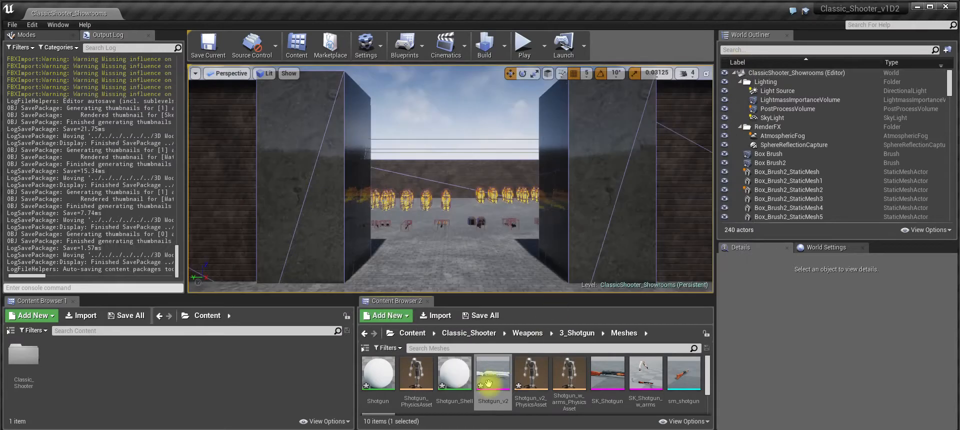
# Step: Delete the Shotgun and Shotgun_Shell materials and the Shotgun_v2 skeletal mesh from the Meshes folder
pyautogui.keyDown('ctrl'); pyautogui.click(459, 379); pyautogui.keyUp('ctrl')
pyautogui.keyDown('ctrl'); pyautogui.click(376, 374); pyautogui.keyUp('ctrl')
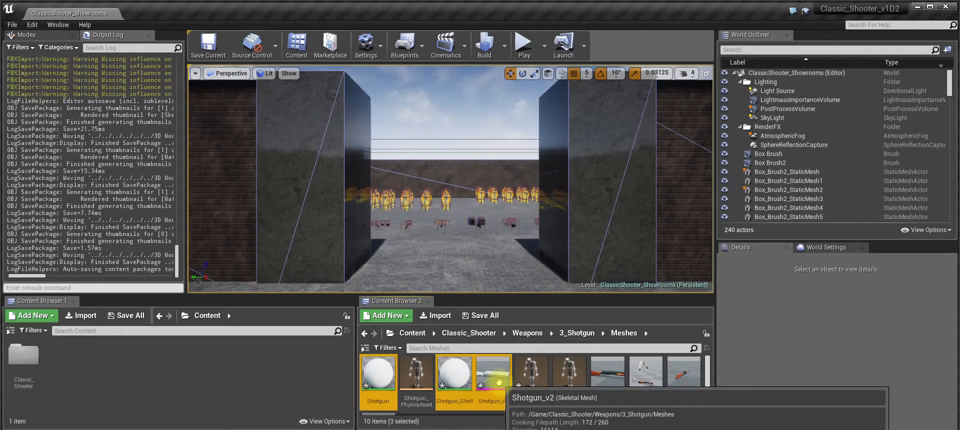
pyautogui.press('Delete')
pyautogui.click(441, 423)
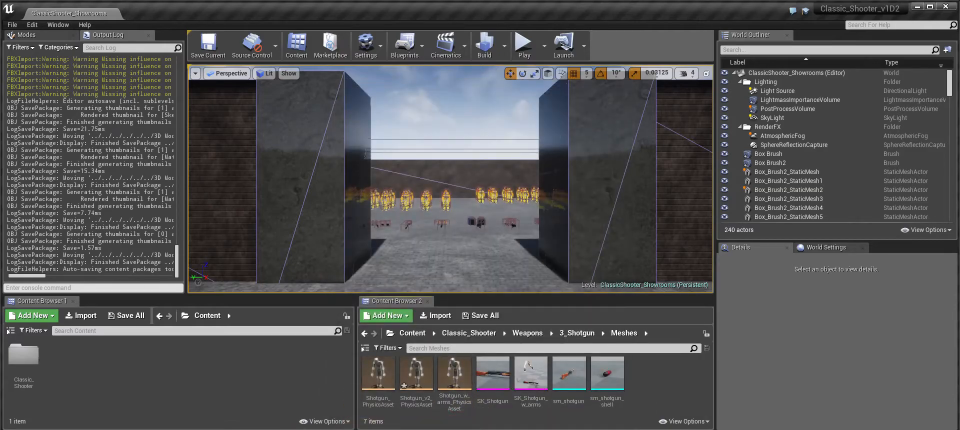
# Step: Switch to Blender and select the Shotgun mesh together with the root armature
pyautogui.click(401, 429)
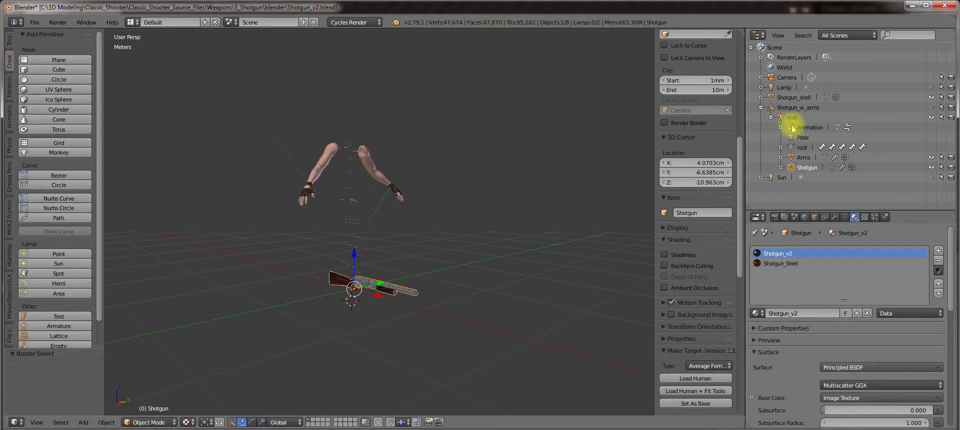
pyautogui.click(804, 158)
pyautogui.click(806, 168)
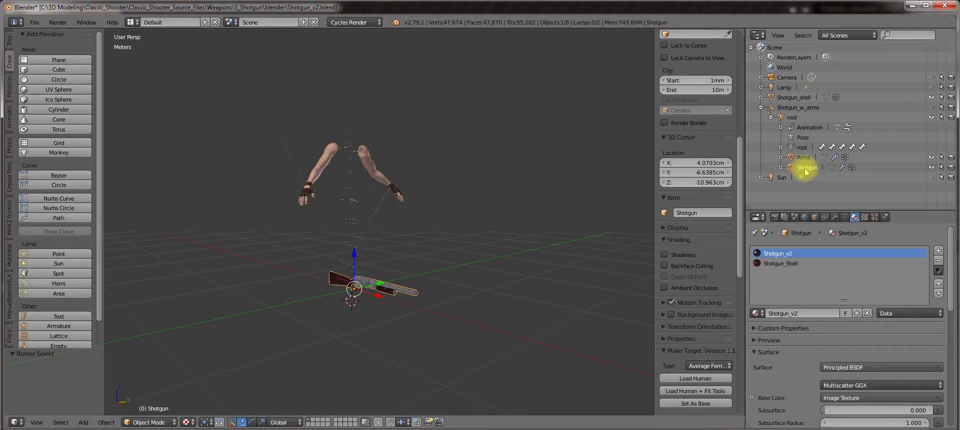
pyautogui.keyDown('shift'); pyautogui.click(790, 120); pyautogui.keyUp('shift')
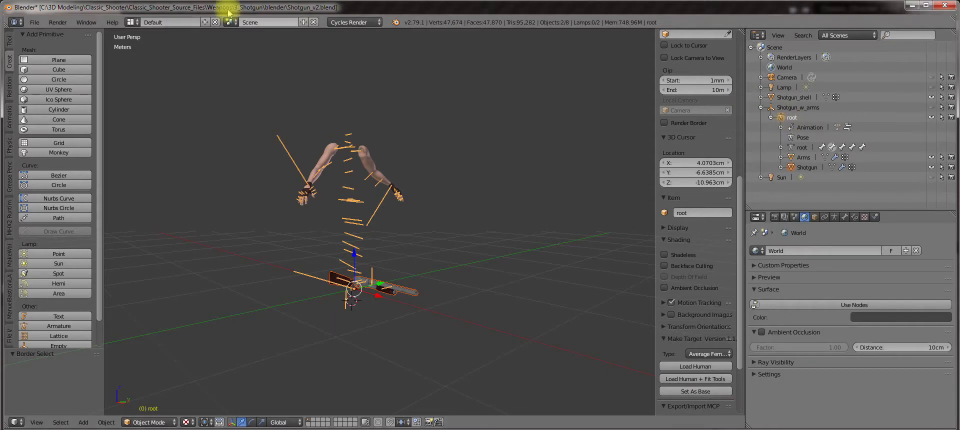
# Step: Export the selected objects as FBX with the Ue4 Wep preset, overwriting Shotgun_v2.fbx in the fbx folder
pyautogui.click(34, 22)
pyautogui.moveTo(60, 224)
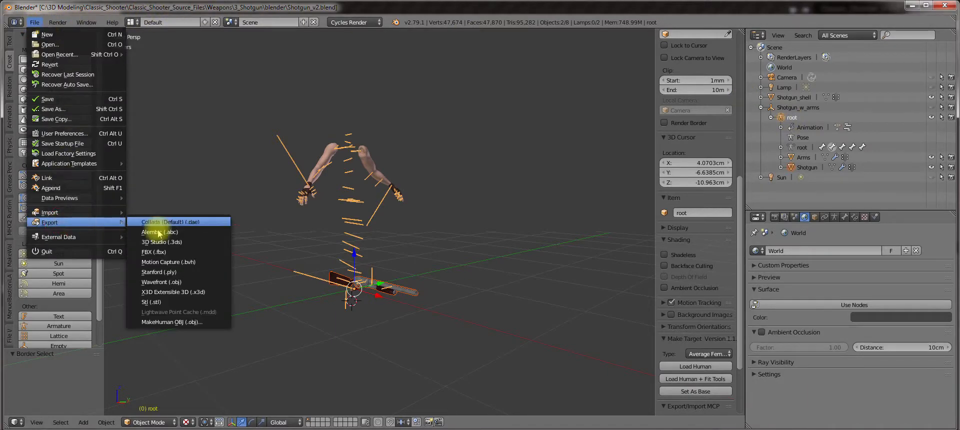
pyautogui.click(181, 251)
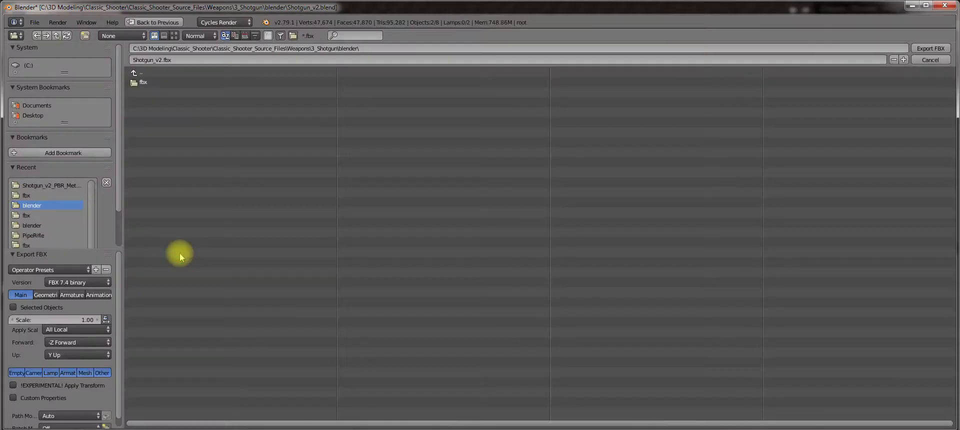
pyautogui.click(40, 270)
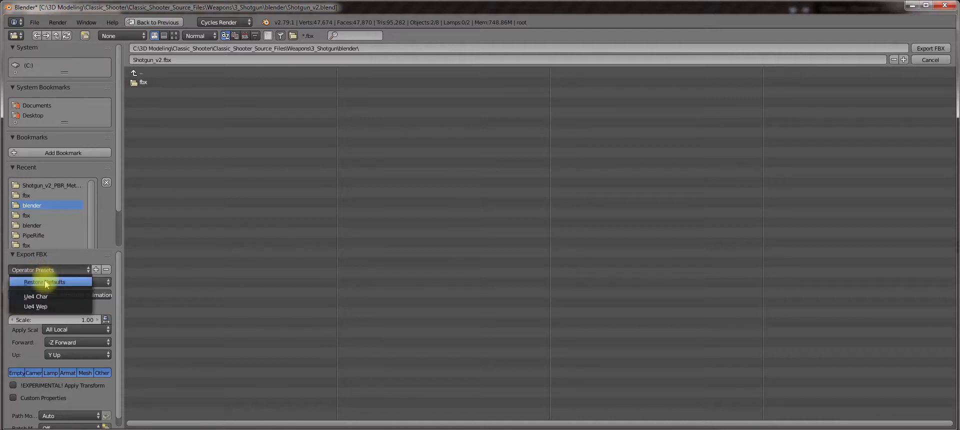
pyautogui.click(42, 306)
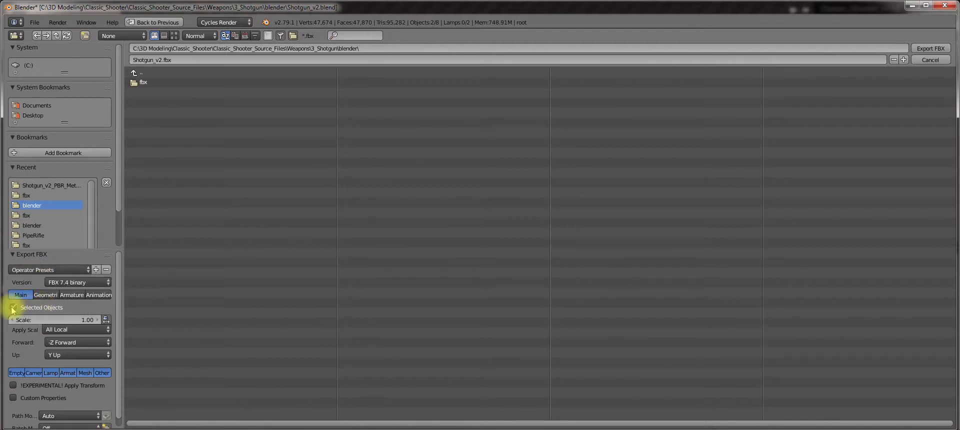
pyautogui.click(43, 295)
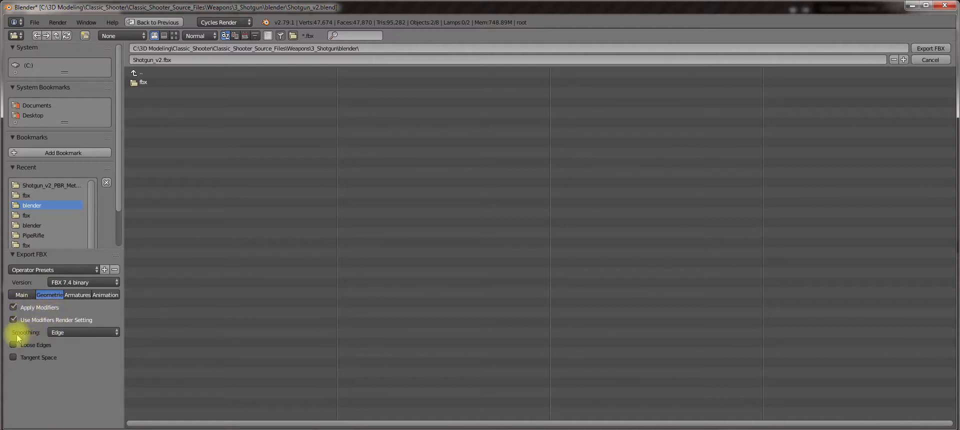
pyautogui.click(76, 295)
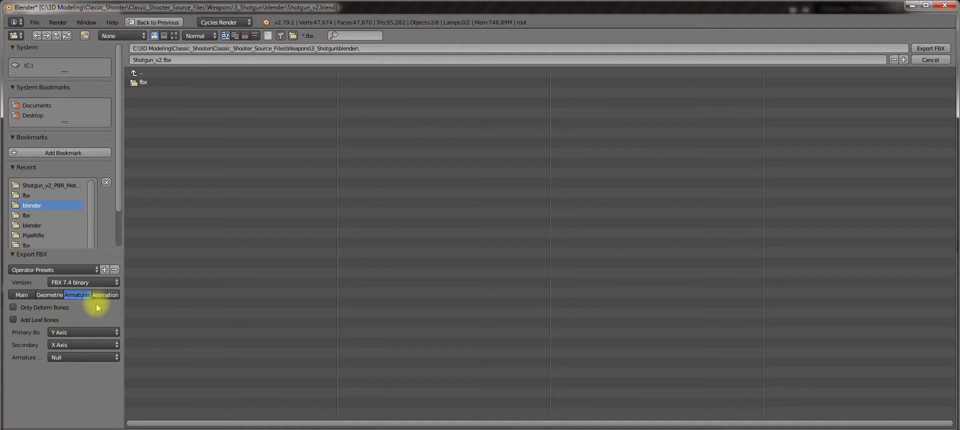
pyautogui.click(28, 295)
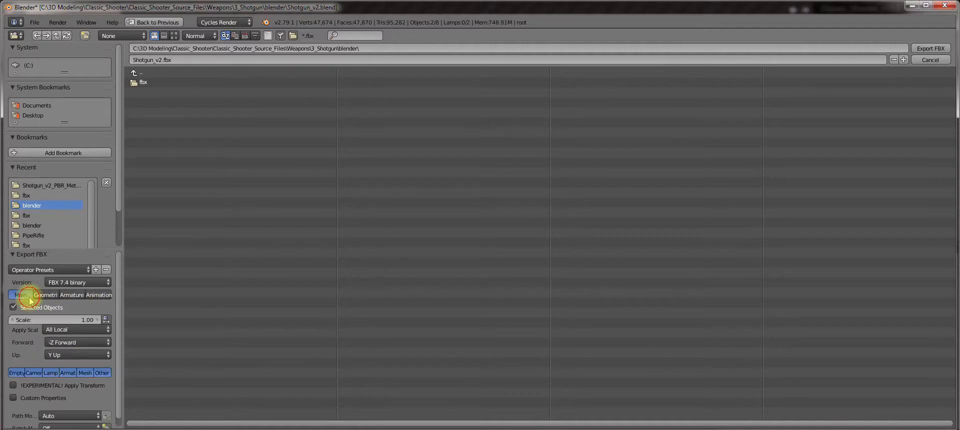
pyautogui.click(165, 89)
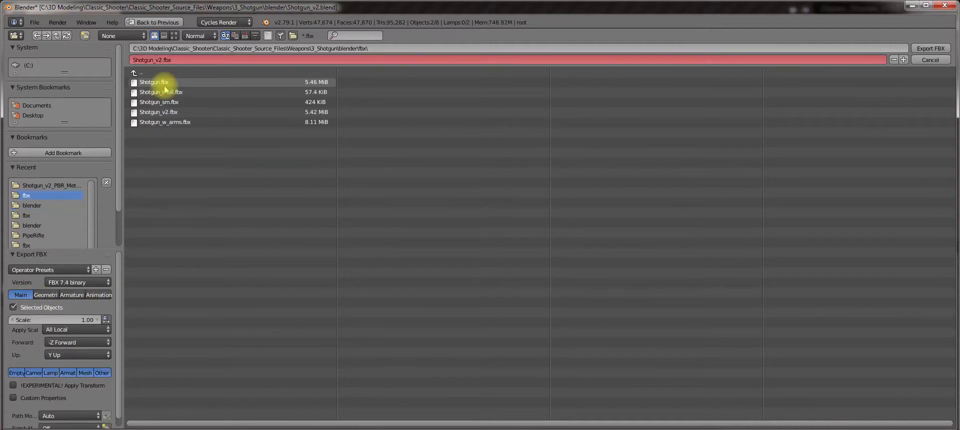
pyautogui.click(174, 113)
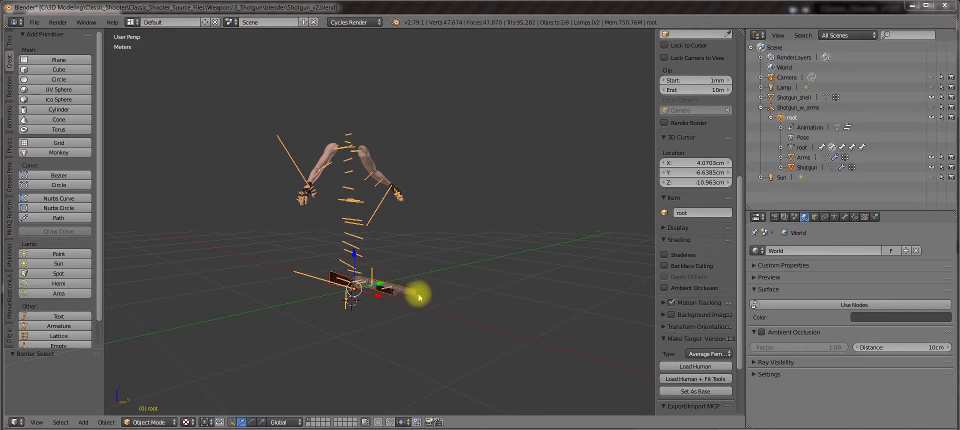
# Step: Select only the Shotgun mesh and enter Edit Mode on it
pyautogui.moveTo(419, 283)
pyautogui.mouseDown(button='middle')
pyautogui.moveTo(424, 275)
pyautogui.moveTo(424, 289)
pyautogui.mouseUp(button='middle')
pyautogui.keyDown('shift'); pyautogui.moveTo(424, 290); pyautogui.dragTo(427, 239, button='middle'); pyautogui.keyUp('shift')
pyautogui.scroll(2, 426, 265)
pyautogui.scroll(2, 426, 268)
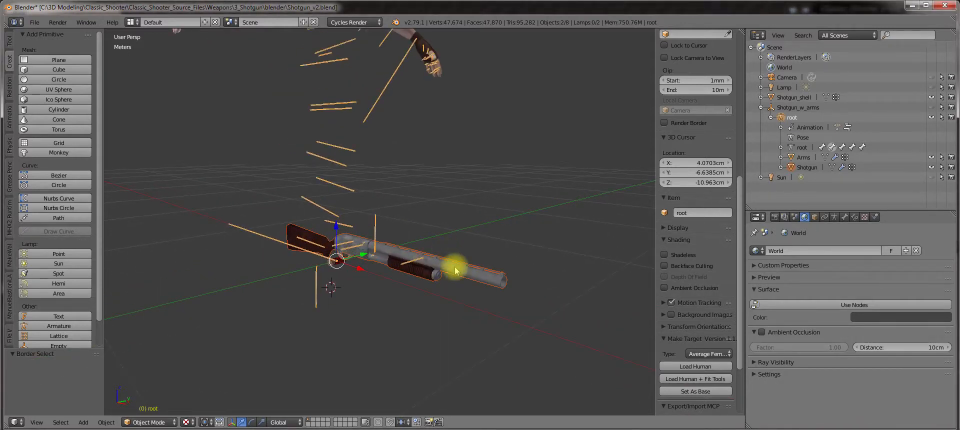
pyautogui.rightClick(455, 268)
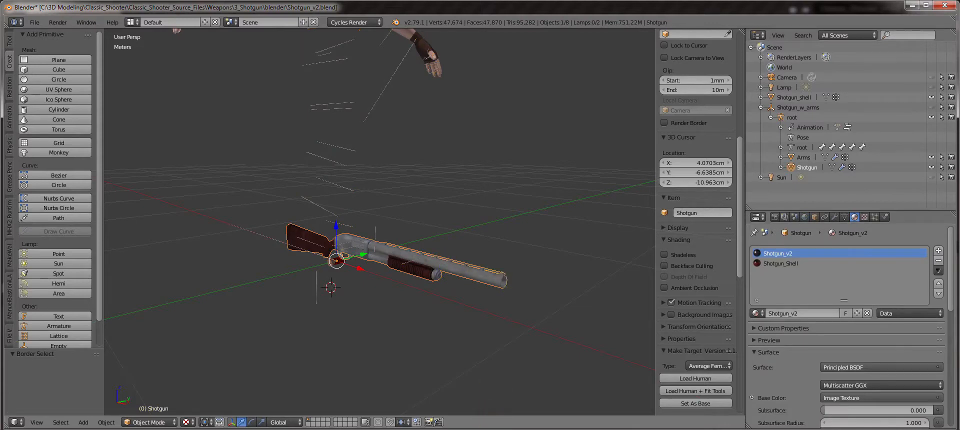
pyautogui.moveTo(538, 278)
pyautogui.mouseDown(button='middle')
pyautogui.moveTo(510, 261)
pyautogui.moveTo(406, 264)
pyautogui.moveTo(533, 276)
pyautogui.mouseUp(button='middle')
pyautogui.keyDown('shift'); pyautogui.moveTo(459, 255); pyautogui.dragTo(430, 240, button='middle'); pyautogui.keyUp('shift')
pyautogui.scroll(2, 442, 241)
pyautogui.press('Tab')
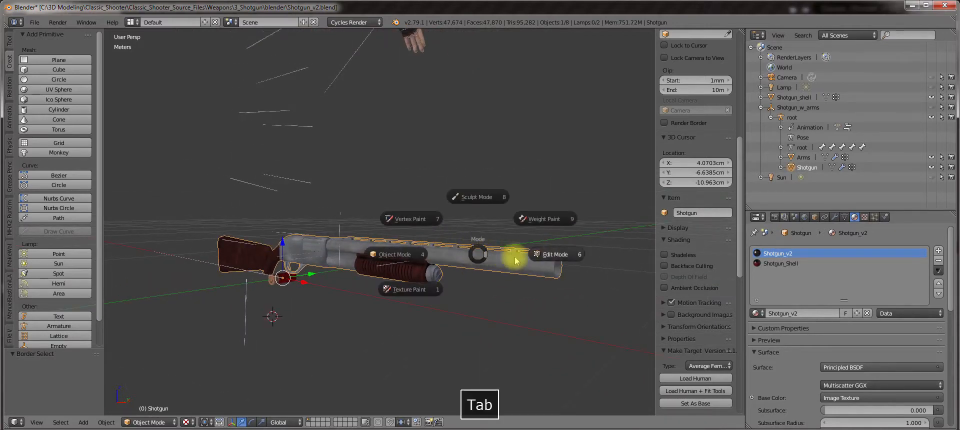
pyautogui.click(561, 255)
pyautogui.keyDown('shift'); pyautogui.moveTo(543, 227); pyautogui.dragTo(529, 209, button='middle'); pyautogui.keyUp('shift')
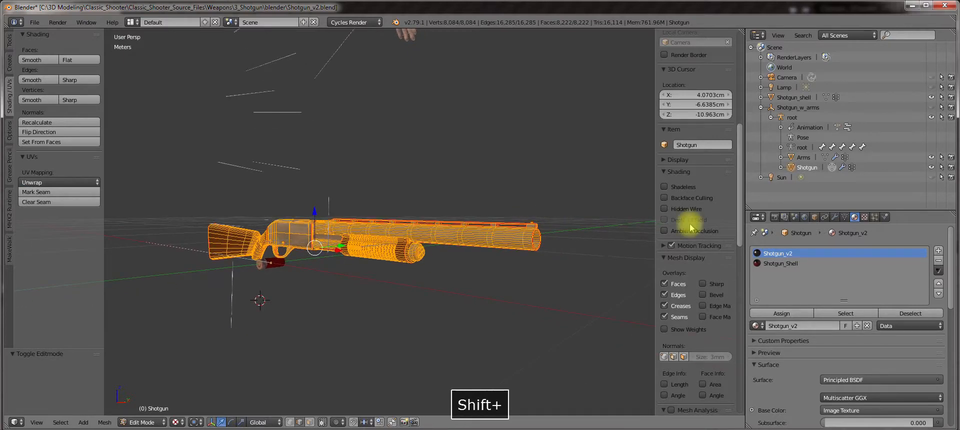
# Step: Deselect all of the mesh, then select the vertices assigned to the Shotgun_Grip vertex group
pyautogui.click(844, 217)
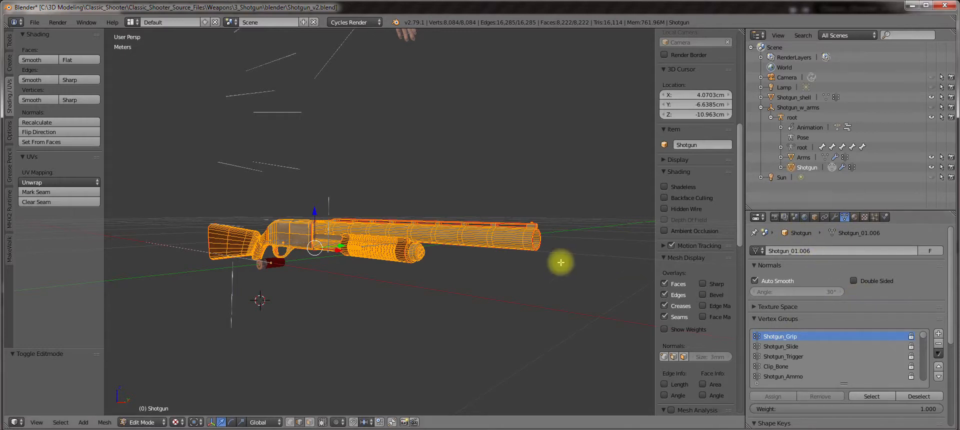
pyautogui.press('a')
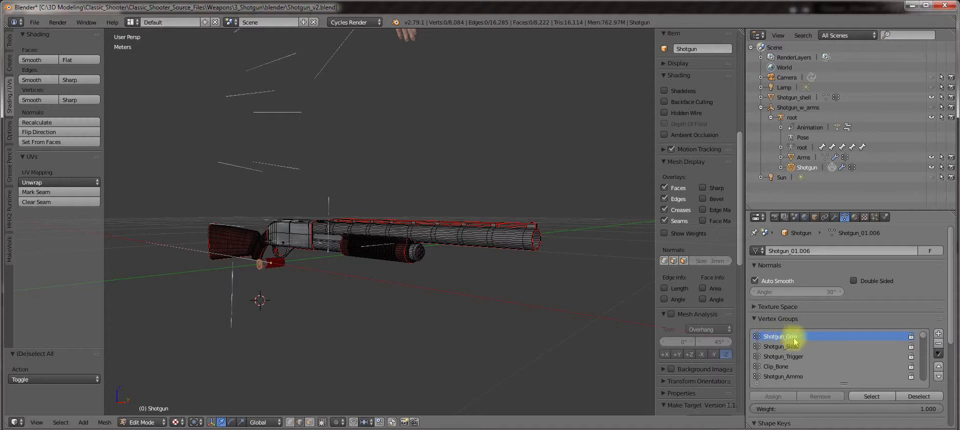
pyautogui.click(911, 337)
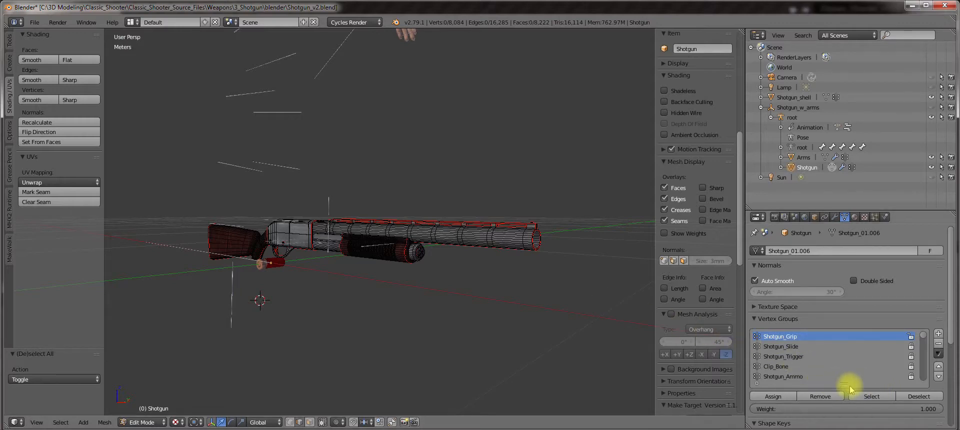
pyautogui.click(862, 396)
pyautogui.moveTo(505, 265); pyautogui.dragTo(442, 229, button='middle')
pyautogui.scroll(2, 497, 285)
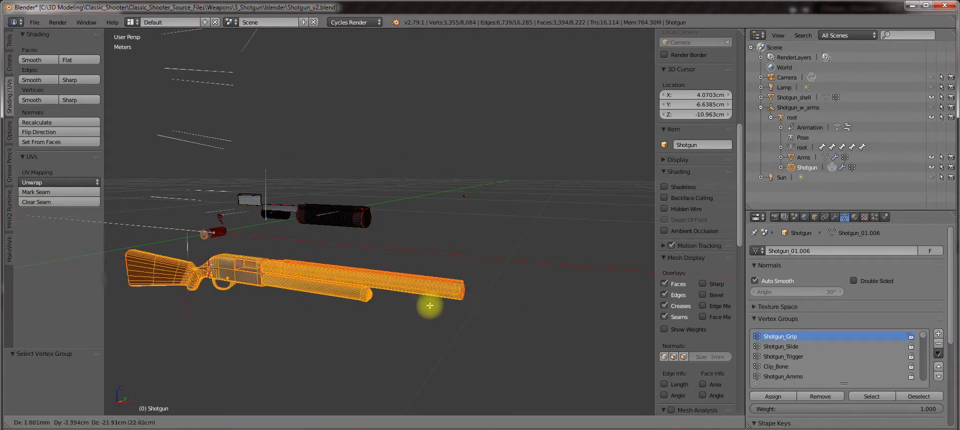
# Step: Undo the trial move, then add the linked front sight bead at the muzzle to the selection and assign it to the Shotgun_Grip vertex group
pyautogui.click(437, 266)
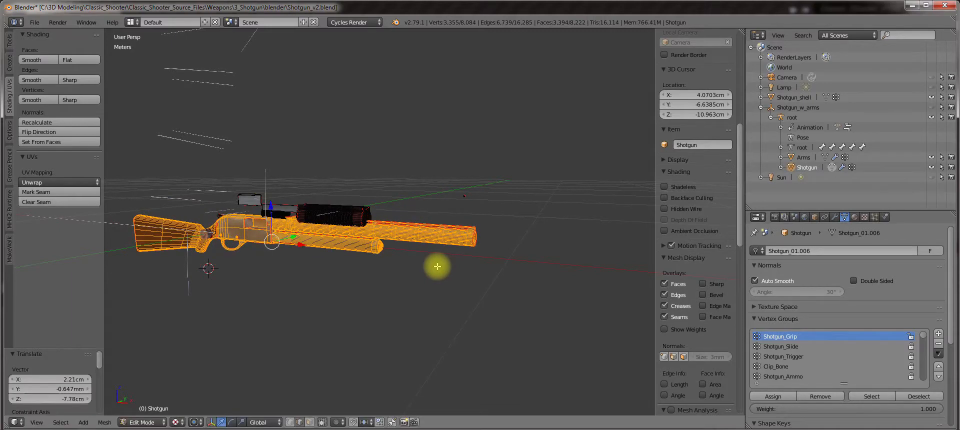
pyautogui.hotkey('ctrl', 'z')
pyautogui.scroll(3, 473, 223)
pyautogui.keyDown('shift'); pyautogui.moveTo(514, 221); pyautogui.dragTo(395, 274, button='middle'); pyautogui.keyUp('shift')
pyautogui.scroll(7, 467, 246)
pyautogui.scroll(-3, 471, 244)
pyautogui.hotkey('shift', 'd')
pyautogui.keyDown('shift'); pyautogui.moveTo(520, 225); pyautogui.dragTo(488, 227, button='middle'); pyautogui.keyUp('shift')
pyautogui.scroll(2, 489, 237)
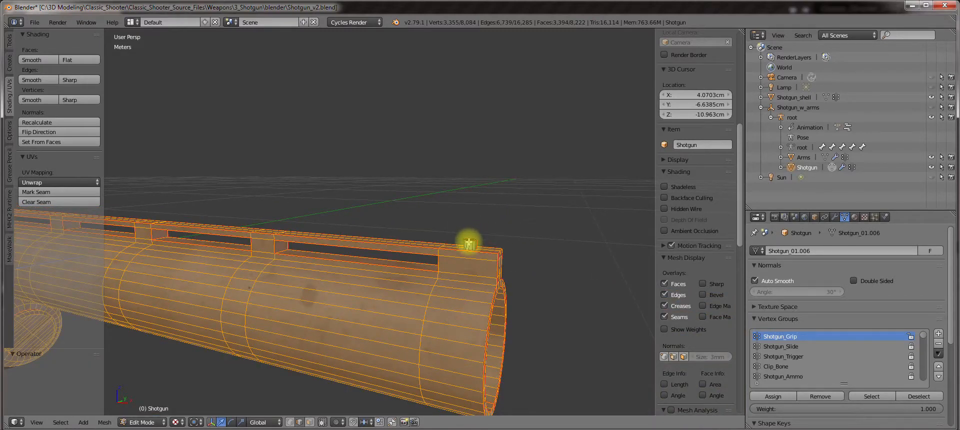
pyautogui.press('l')
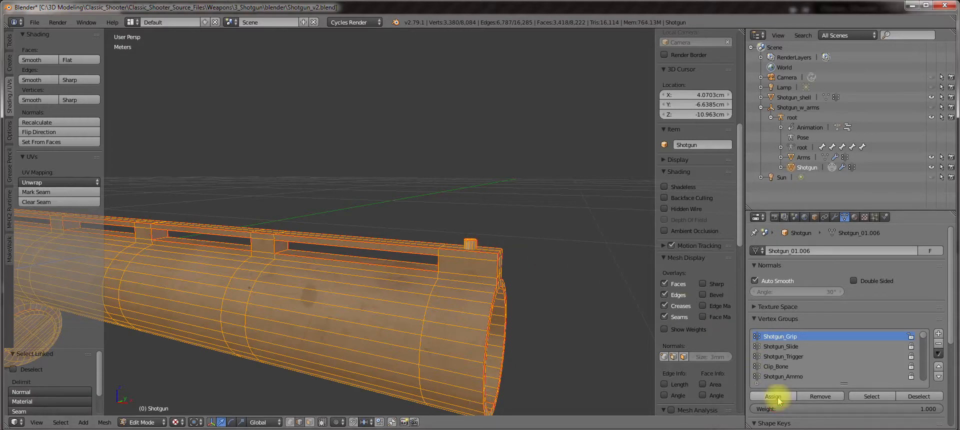
pyautogui.click(911, 339)
# Step: Try moving the selected shotgun vertices to check that the front sight follows, then undo the move
pyautogui.scroll(-4, 377, 266)
pyautogui.keyDown('shift'); pyautogui.moveTo(312, 273); pyautogui.dragTo(530, 290, button='middle'); pyautogui.keyUp('shift')
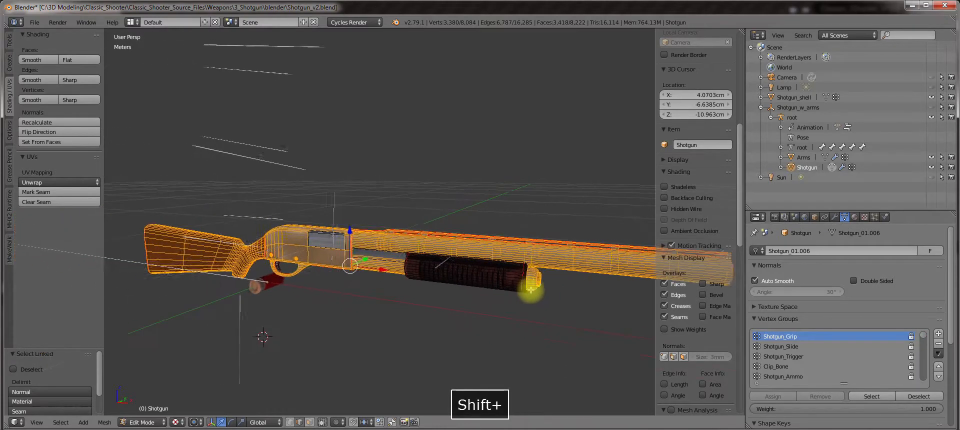
pyautogui.scroll(-2, 365, 274)
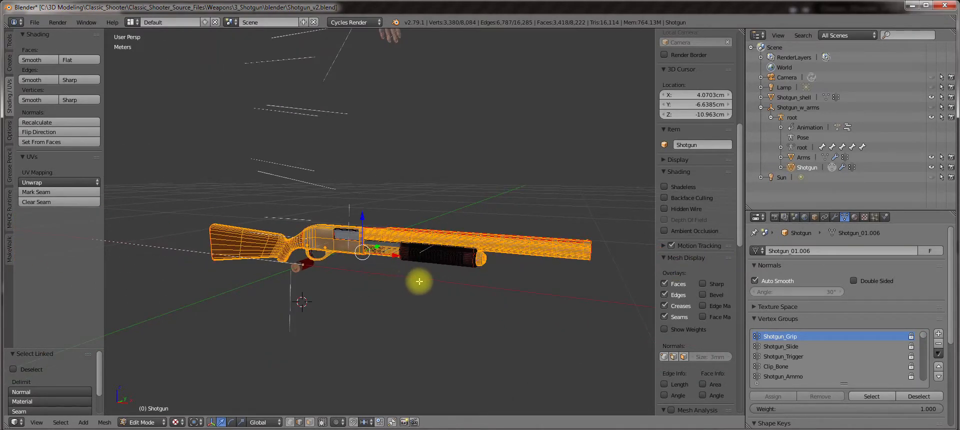
pyautogui.press('g')
pyautogui.click(386, 336)
pyautogui.hotkey('ctrl', 'z')
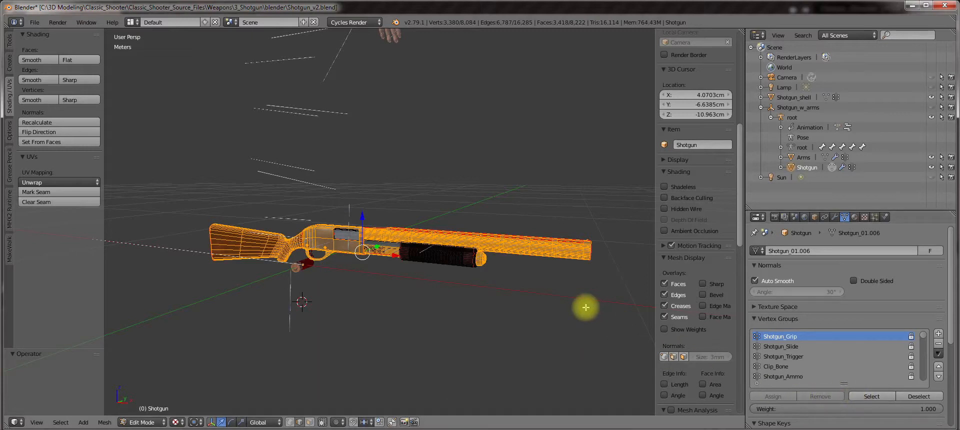
# Step: Clear the selection, reselect the vertices of the Shotgun_Grip group, and undo a trial move of them
pyautogui.press('a')
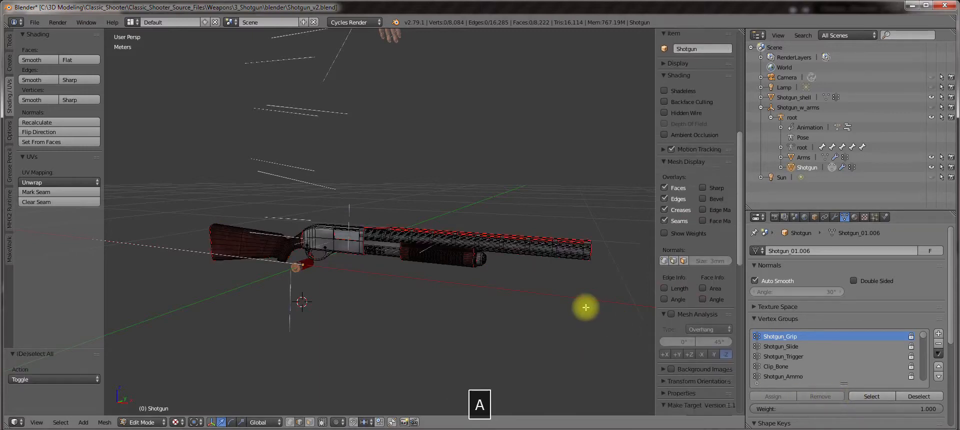
pyautogui.click(869, 397)
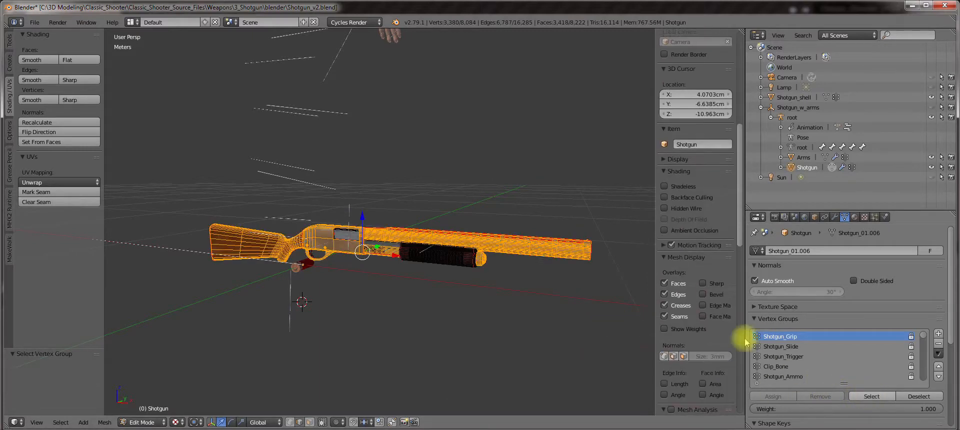
pyautogui.click(490, 352)
pyautogui.hotkey('ctrl', 'z')
# Step: Return to Object Mode and add the root armature to the Shotgun mesh selection
pyautogui.keyDown('shift'); pyautogui.moveTo(525, 287); pyautogui.dragTo(493, 305, button='middle'); pyautogui.keyUp('shift')
pyautogui.press('Tab')
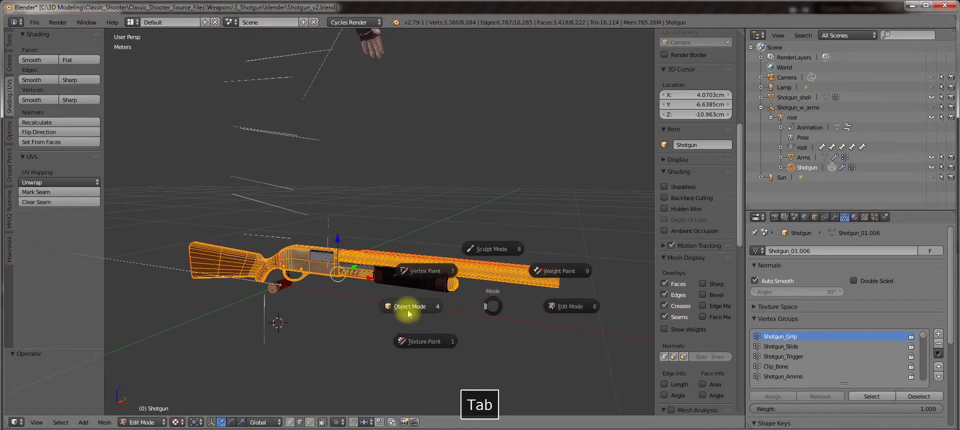
pyautogui.click(408, 314)
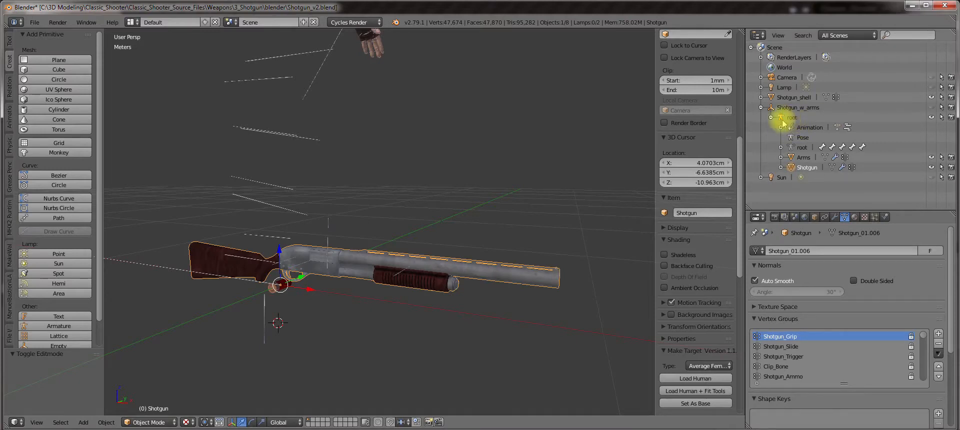
pyautogui.scroll(-1, 625, 220)
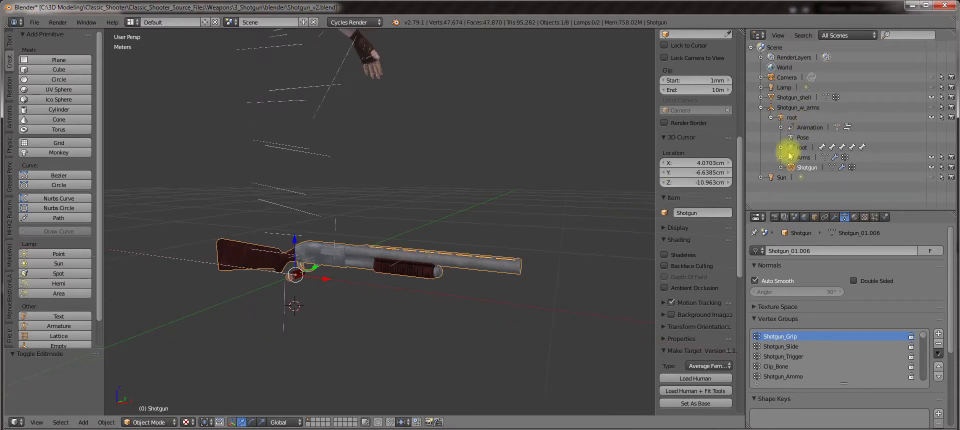
pyautogui.keyDown('shift'); pyautogui.click(791, 119); pyautogui.keyUp('shift')
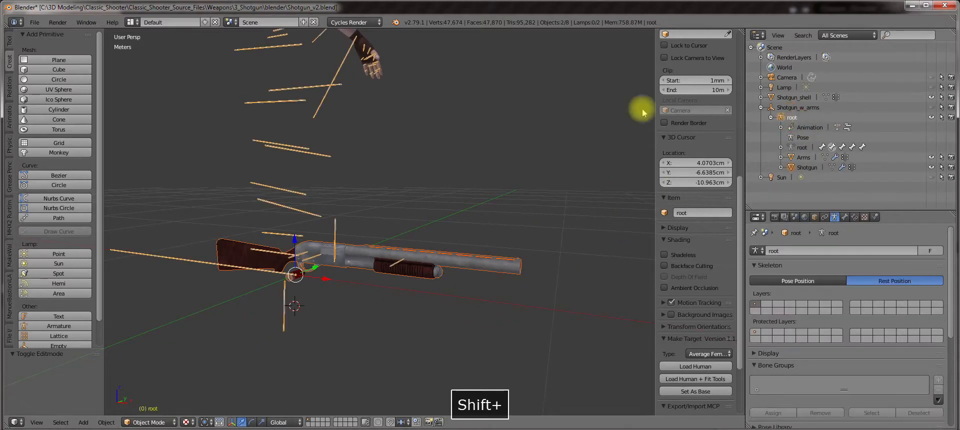
# Step: Export the selection as FBX with the Ue4 Wep preset, overwriting Shotgun_v2.fbx and reviewing the geometry and armature export options
pyautogui.click(35, 23)
pyautogui.moveTo(55, 222)
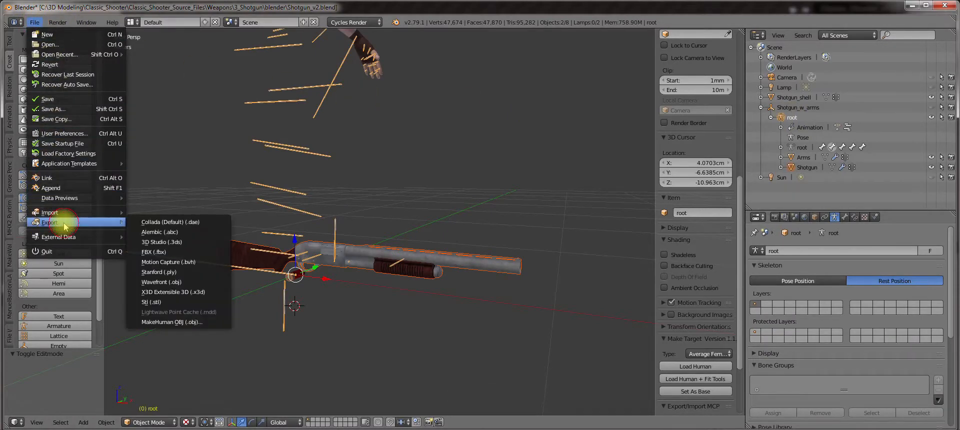
pyautogui.click(176, 252)
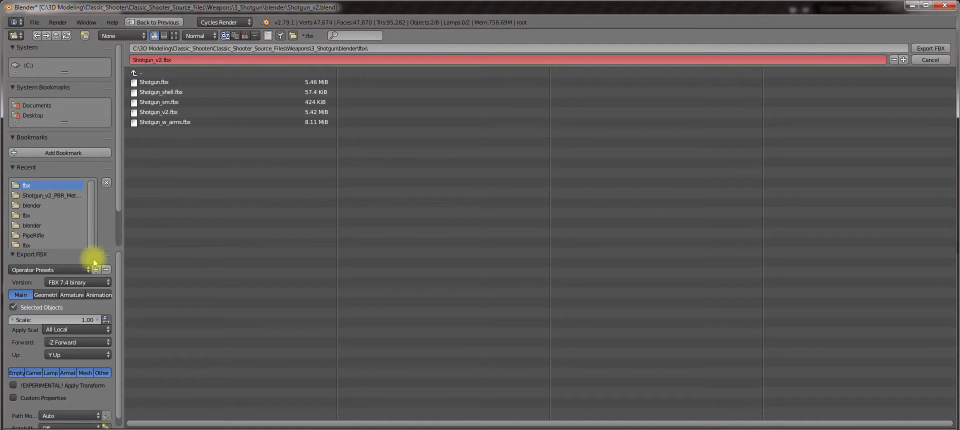
pyautogui.click(52, 270)
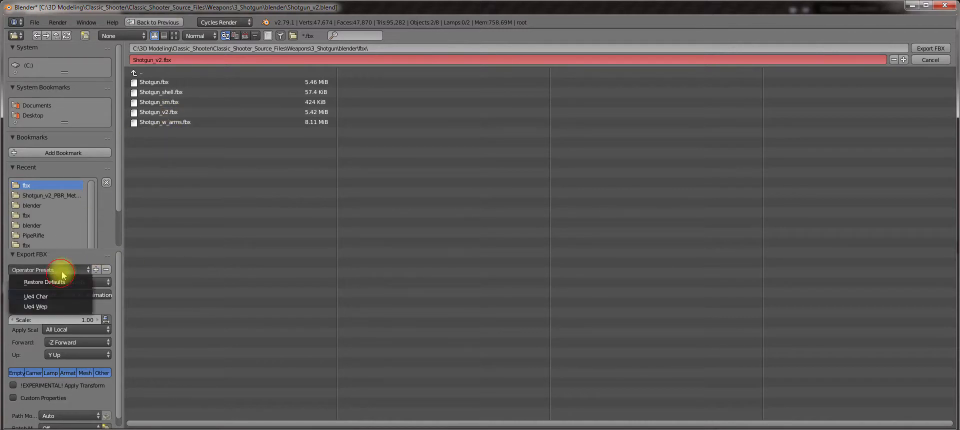
pyautogui.click(46, 307)
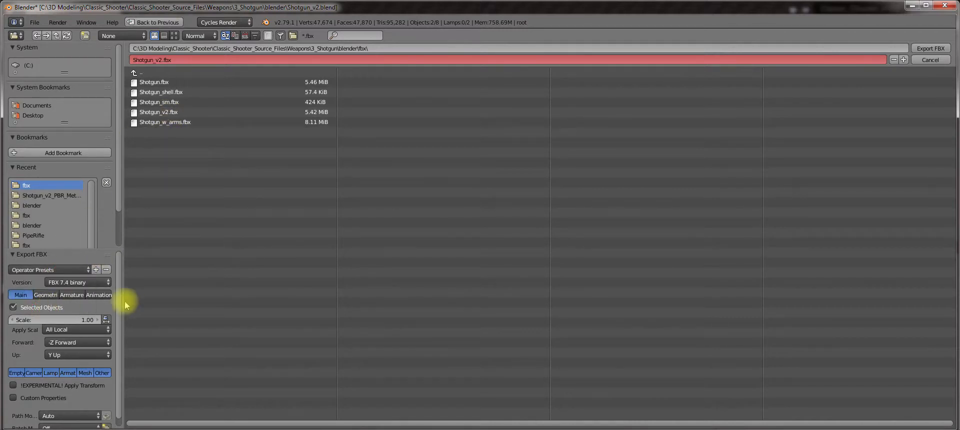
pyautogui.click(169, 113)
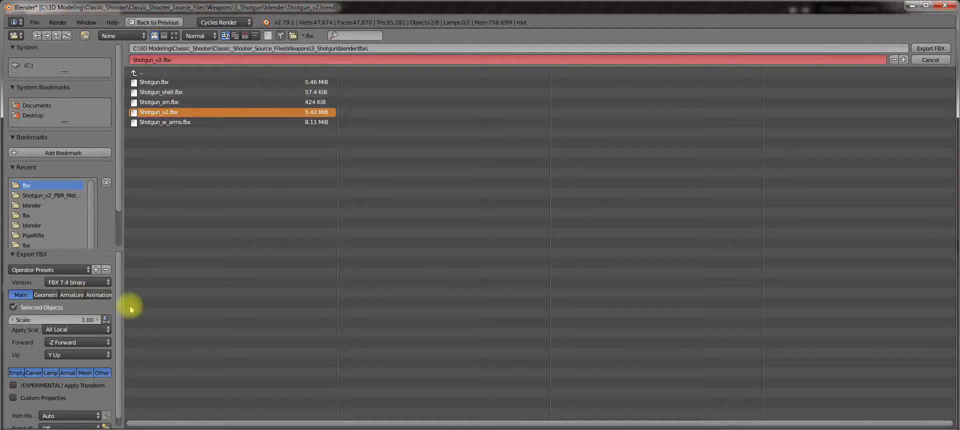
pyautogui.click(45, 294)
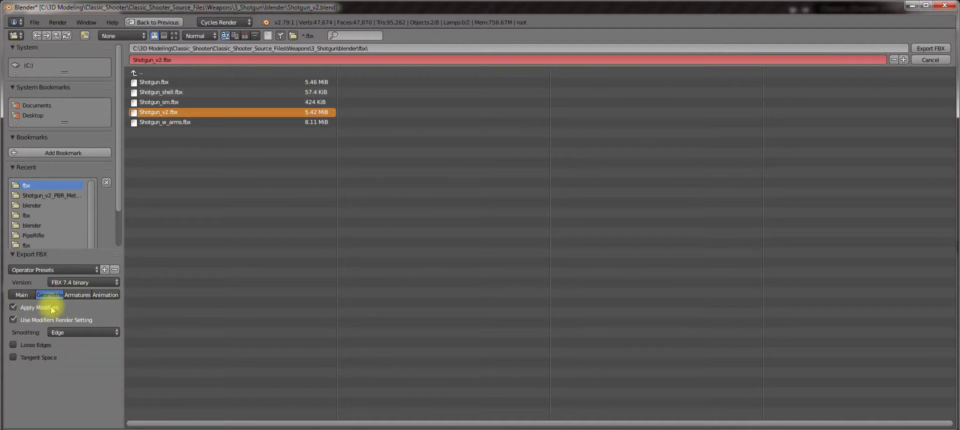
pyautogui.click(80, 295)
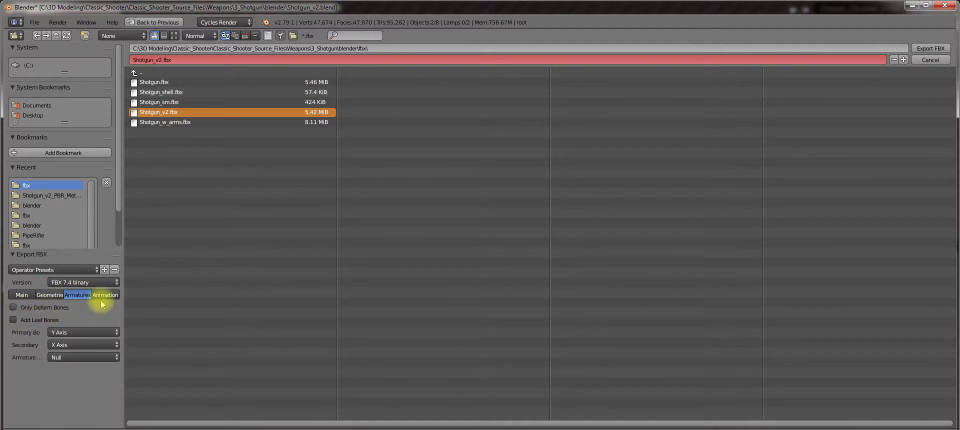
pyautogui.click(46, 295)
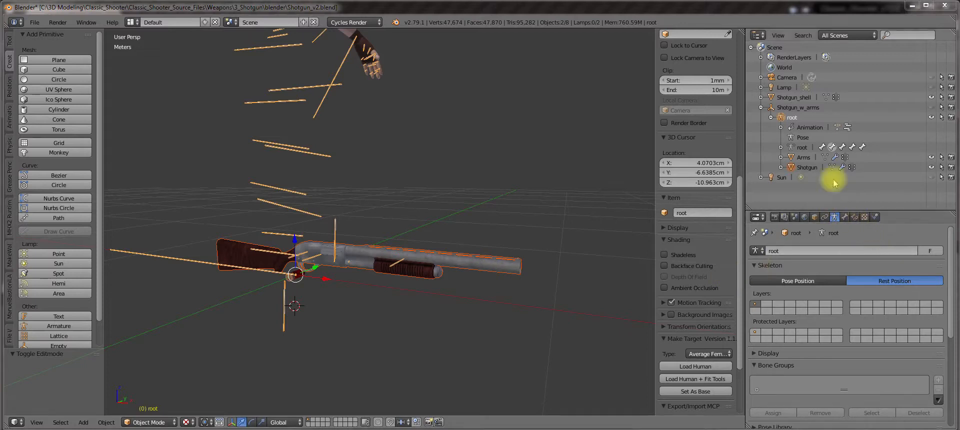
# Step: Select the Shotgun mesh and then the root armature, enter Pose Mode, and try to rotate the Shotgun_Grip bone
pyautogui.click(806, 167)
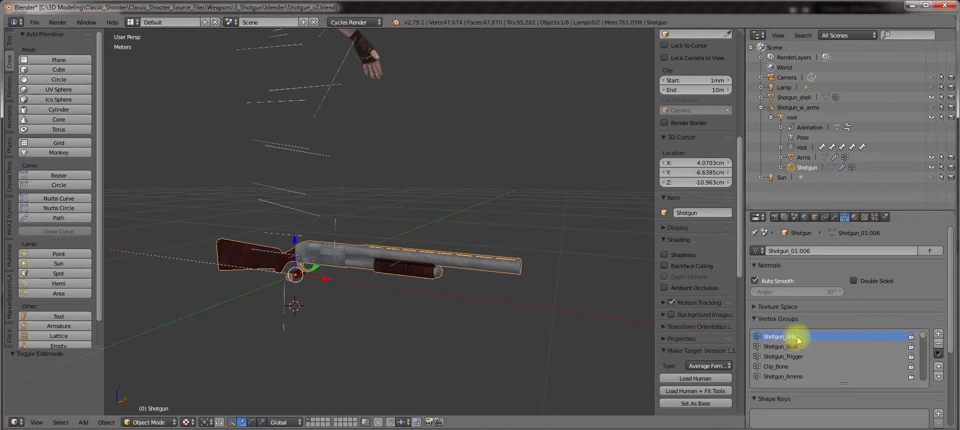
pyautogui.moveTo(315, 244); pyautogui.dragTo(372, 219, button='middle')
pyautogui.rightClick(372, 219)
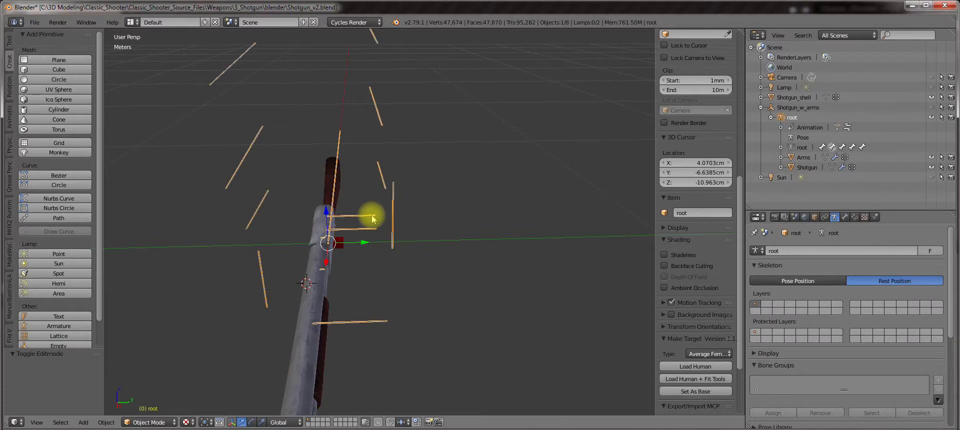
pyautogui.press('Tab')
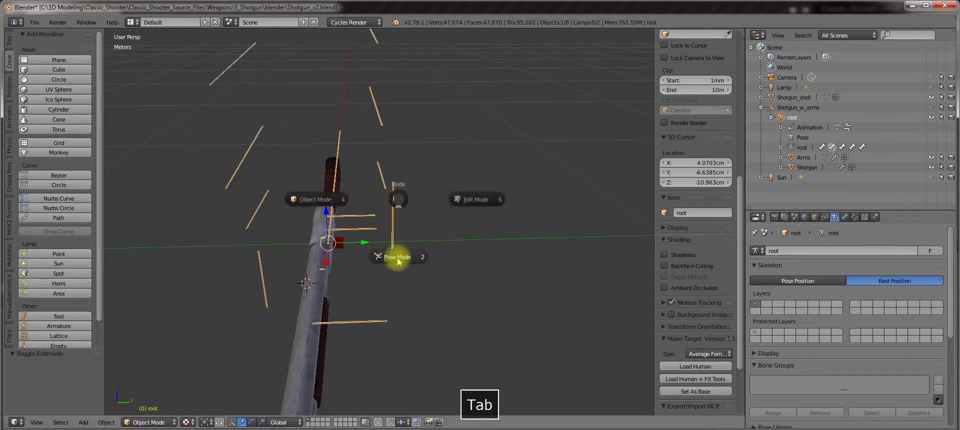
pyautogui.click(396, 256)
pyautogui.moveTo(396, 257); pyautogui.dragTo(489, 219, button='middle')
pyautogui.press('r')
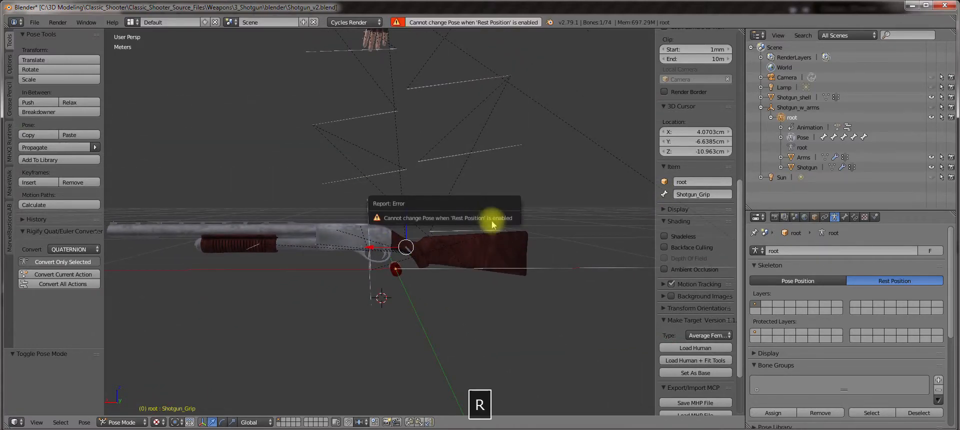
pyautogui.press('r')
pyautogui.press('Escape')
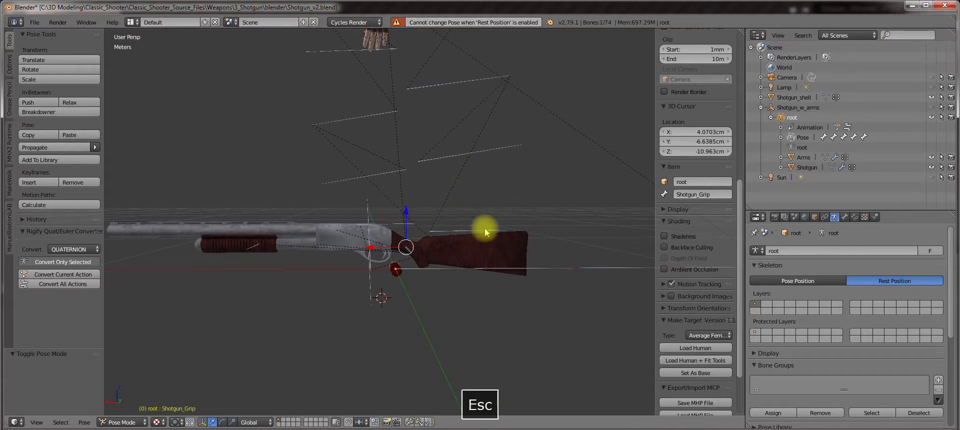
# Step: Switch the root armature to Pose Position, rotate the Shotgun_Grip bone as a test, and undo the rotation
pyautogui.click(806, 288)
pyautogui.keyDown('shift'); pyautogui.moveTo(495, 184); pyautogui.dragTo(435, 299, button='middle'); pyautogui.keyUp('shift')
pyautogui.scroll(3, 425, 238)
pyautogui.keyDown('shift'); pyautogui.moveTo(409, 179); pyautogui.dragTo(443, 293, button='middle'); pyautogui.keyUp('shift')
pyautogui.scroll(2, 450, 290)
pyautogui.press('r')
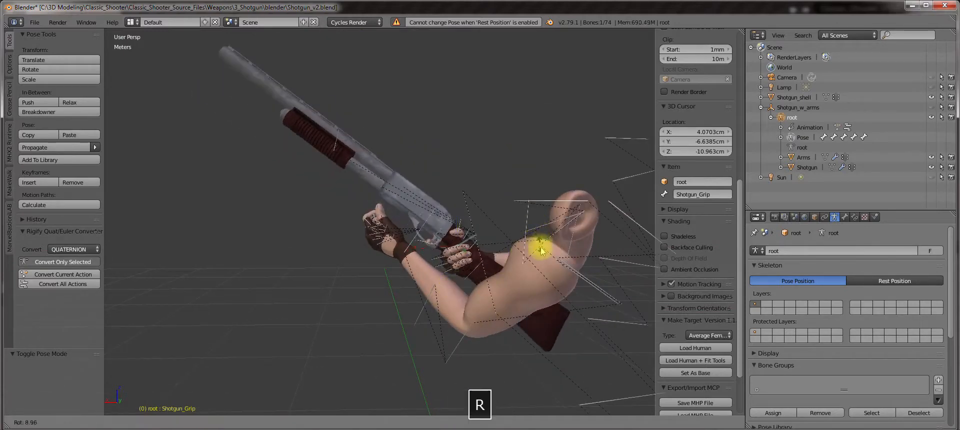
pyautogui.click(512, 272)
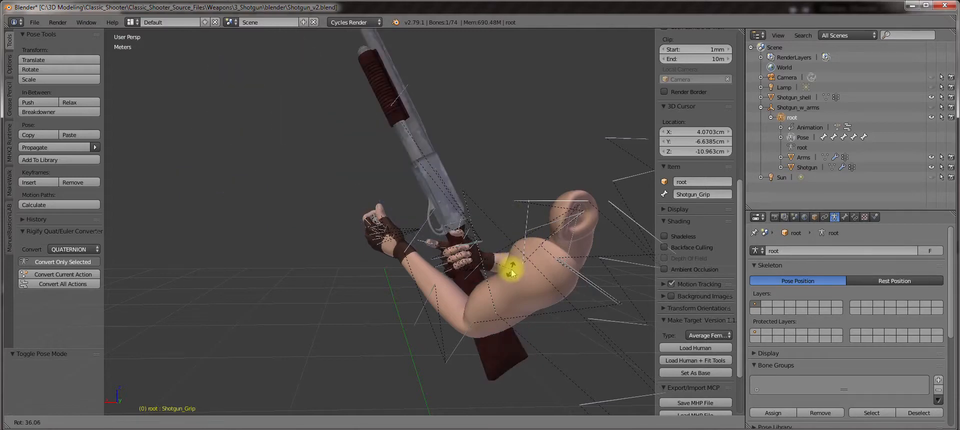
pyautogui.hotkey('ctrl', 'z')
pyautogui.hotkey('shift', 'f')
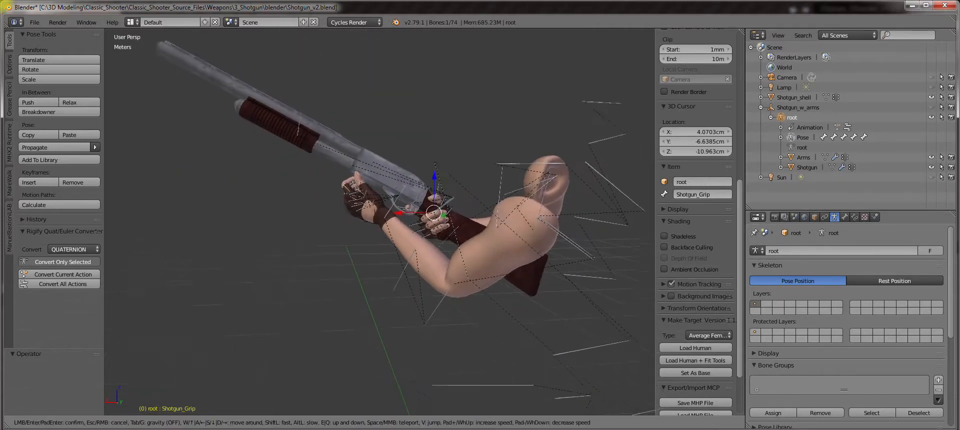
pyautogui.press('Escape')
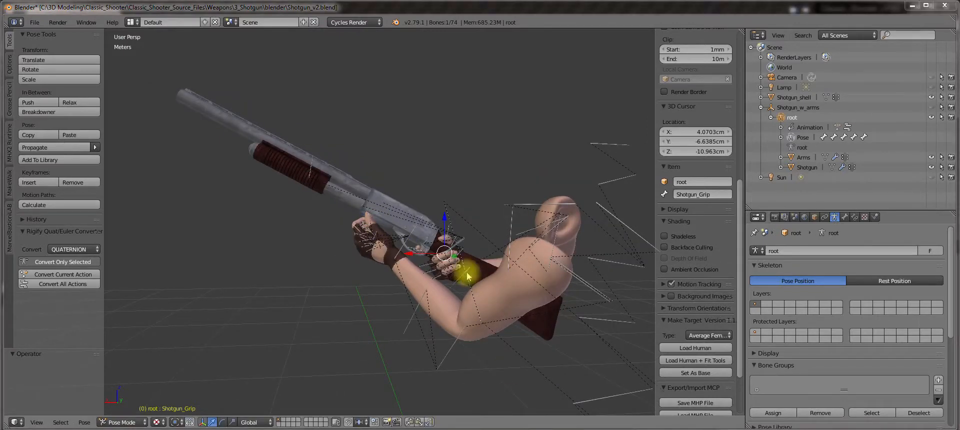
pyautogui.click(390, 309)
pyautogui.scroll(-1, 390, 309)
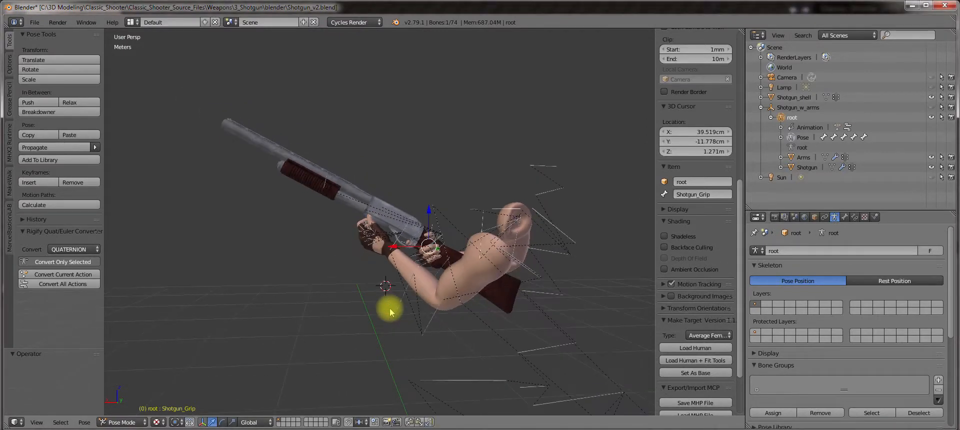
pyautogui.moveTo(390, 308)
pyautogui.mouseDown(button='middle')
pyautogui.moveTo(533, 312)
pyautogui.moveTo(394, 298)
pyautogui.mouseUp(button='middle')
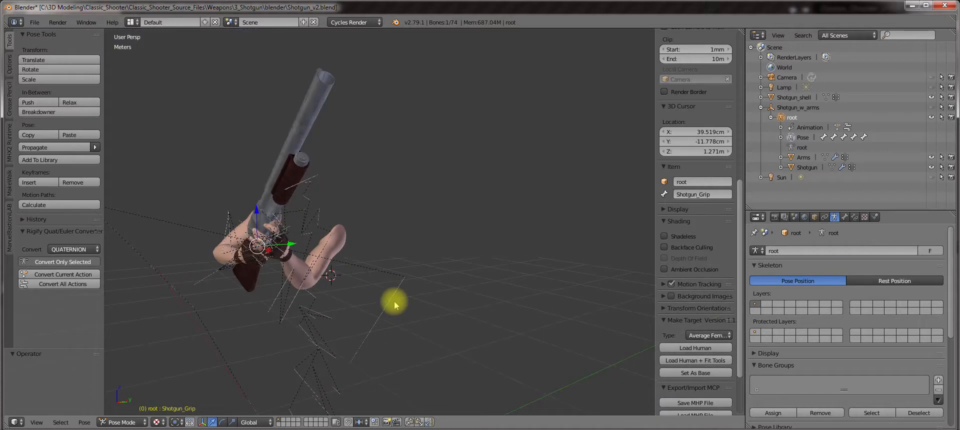
pyautogui.moveTo(373, 269); pyautogui.dragTo(421, 264, button='middle')
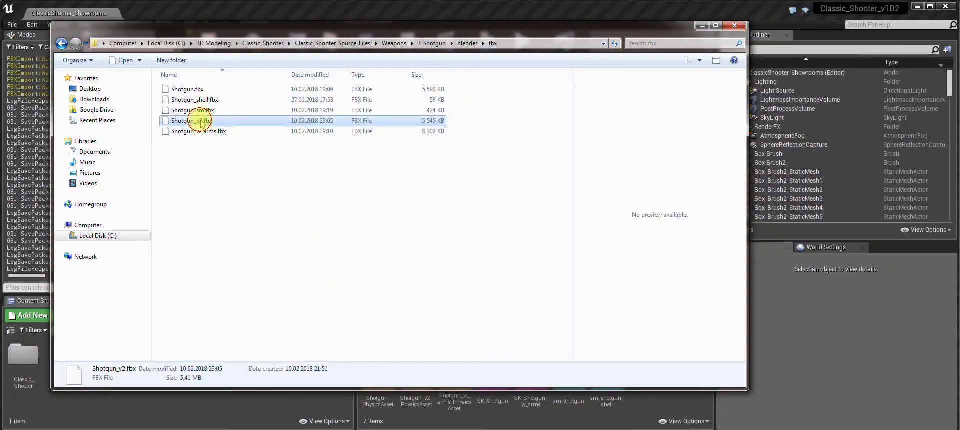
# Step: Switch to Unreal Engine and import Shotgun_v2.fbx into the 3_Shotgun Meshes folder as a skeletal mesh using Weapons_w_Arms_Skeleton
pyautogui.moveTo(201, 123); pyautogui.dragTo(659, 412)
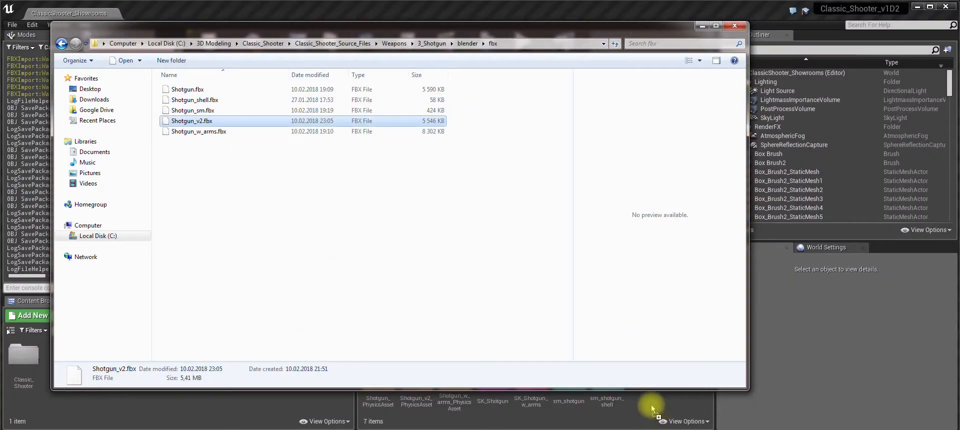
pyautogui.moveTo(653, 409); pyautogui.dragTo(650, 390)
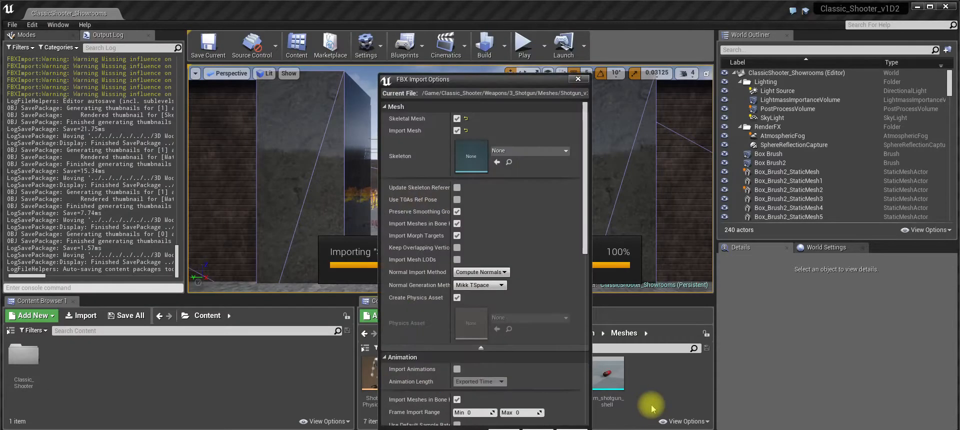
pyautogui.click(507, 150)
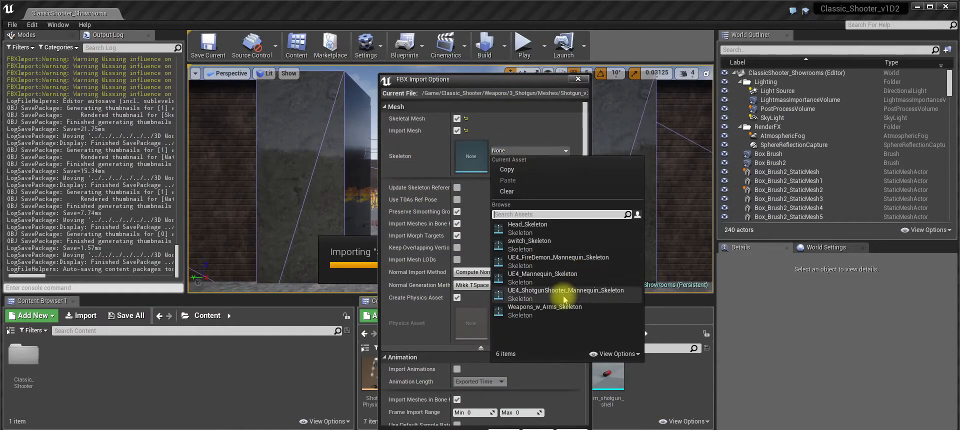
pyautogui.click(542, 311)
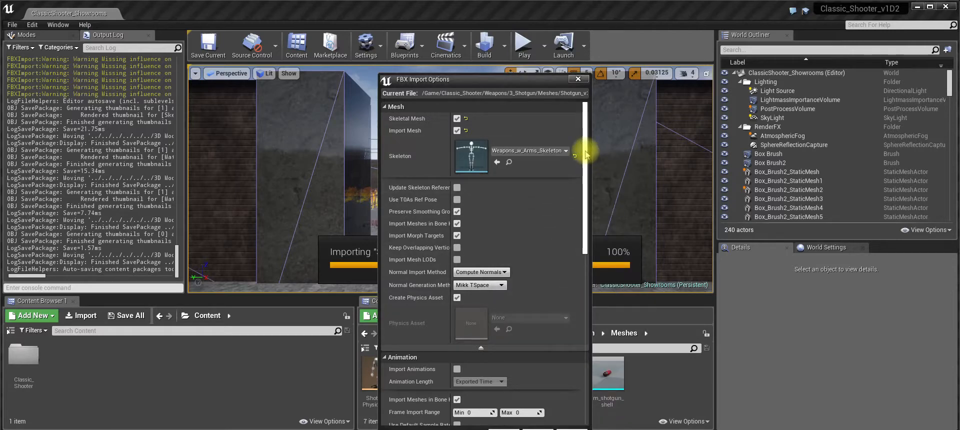
pyautogui.scroll(-1, 586, 154)
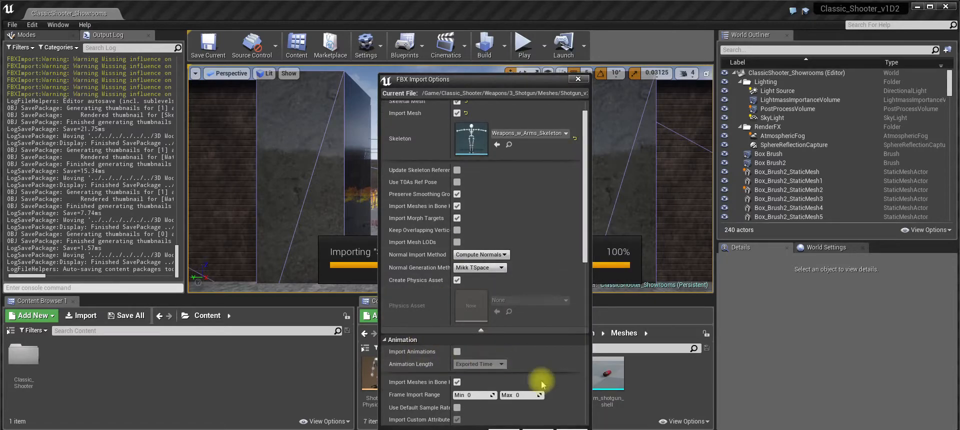
pyautogui.moveTo(529, 81); pyautogui.dragTo(514, 54)
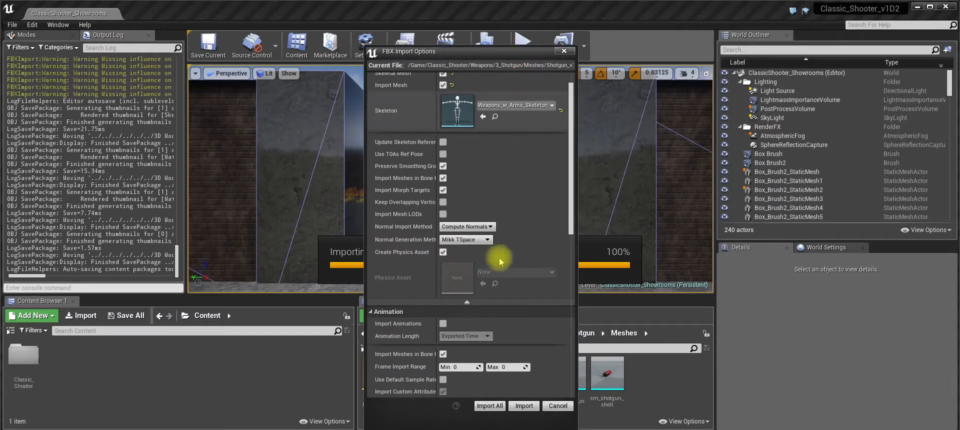
pyautogui.click(520, 403)
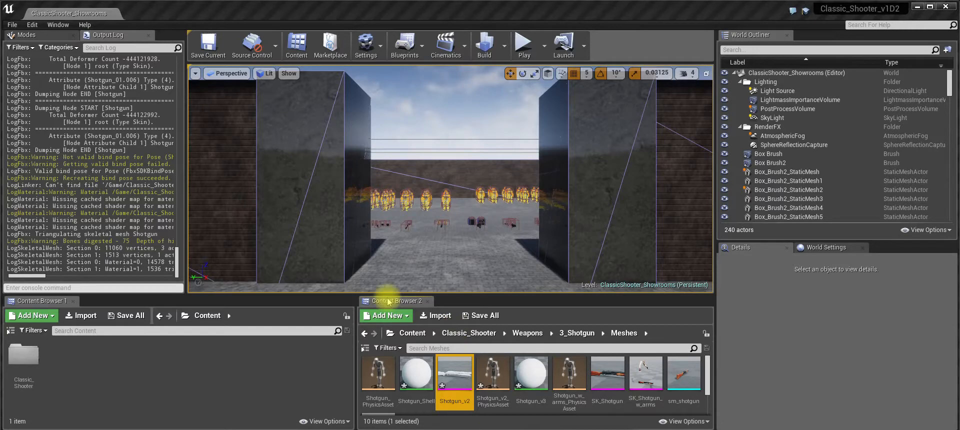
# Step: Save all modified shotgun assets, including the Shotgun_v2 mesh and its new materials
pyautogui.click(132, 318)
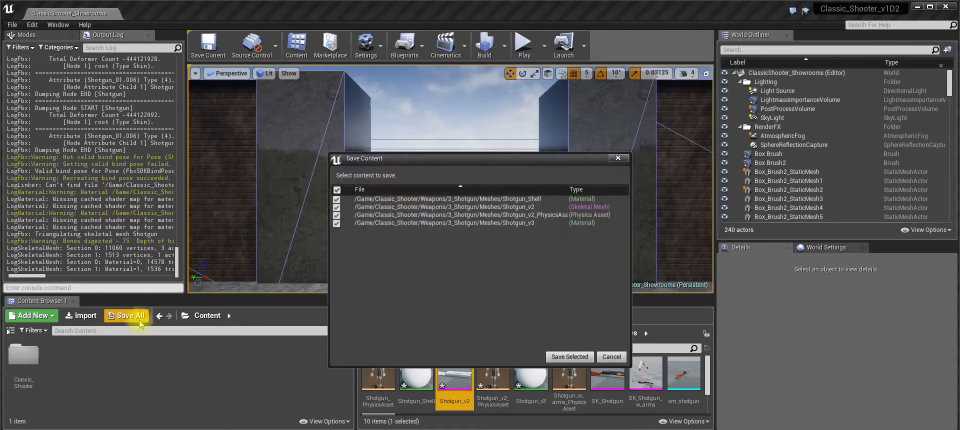
pyautogui.click(568, 356)
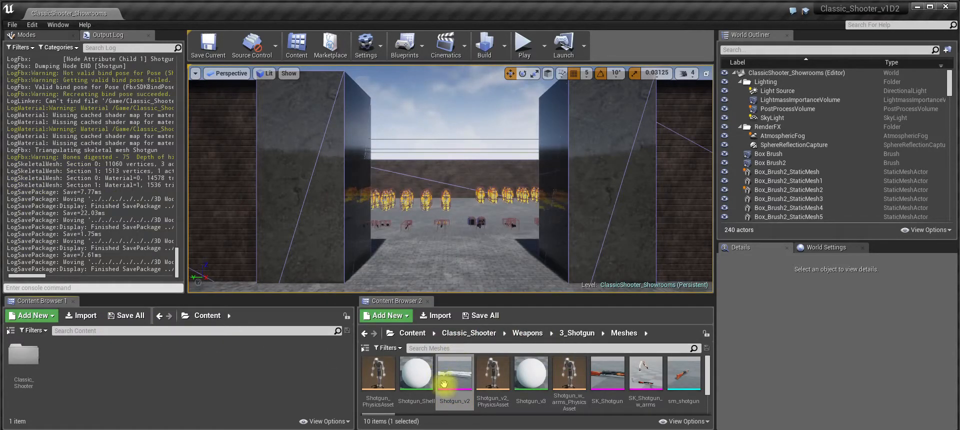
# Step: Delete the Shotgun_Shell material, replace its references with the existing M_Shotgun_Shell material, and save the affected assets
pyautogui.click(414, 375)
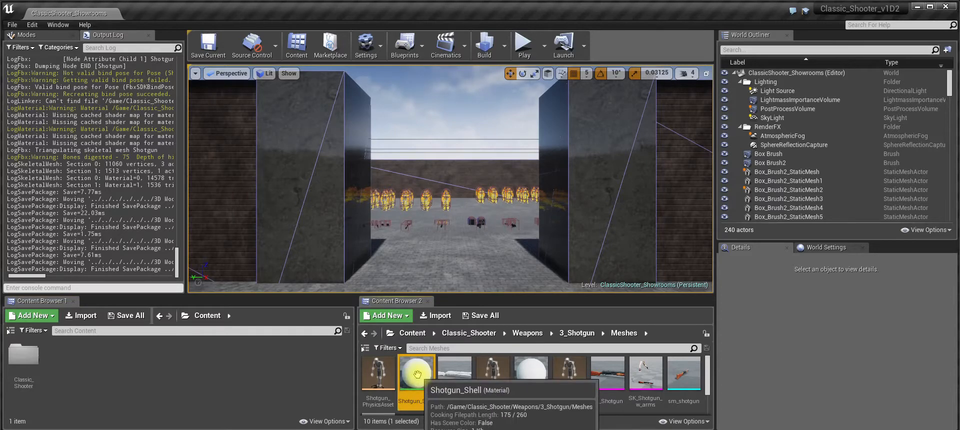
pyautogui.rightClick(416, 374)
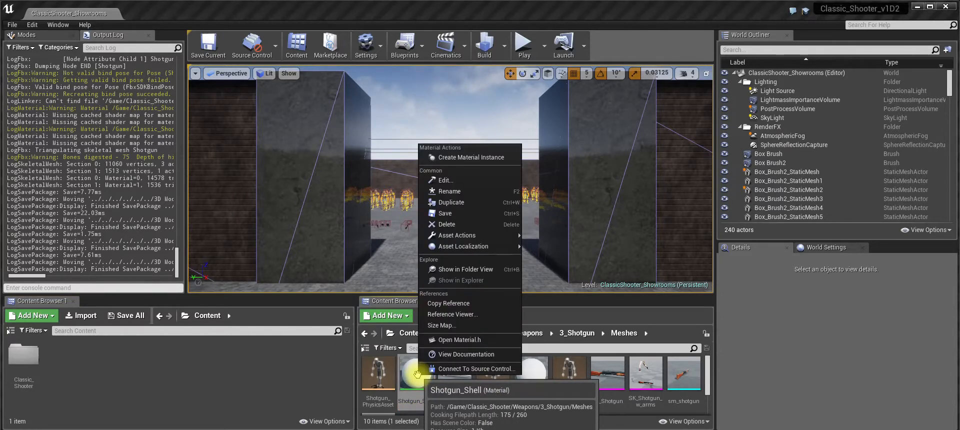
pyautogui.click(448, 224)
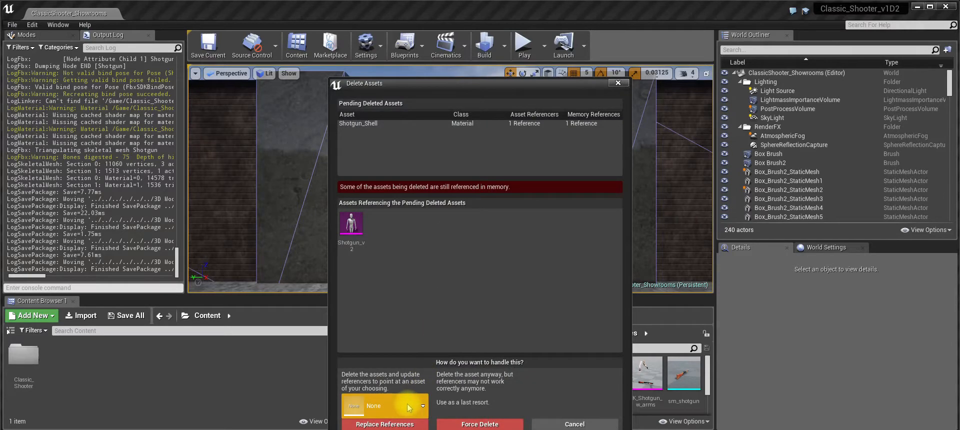
pyautogui.click(412, 405)
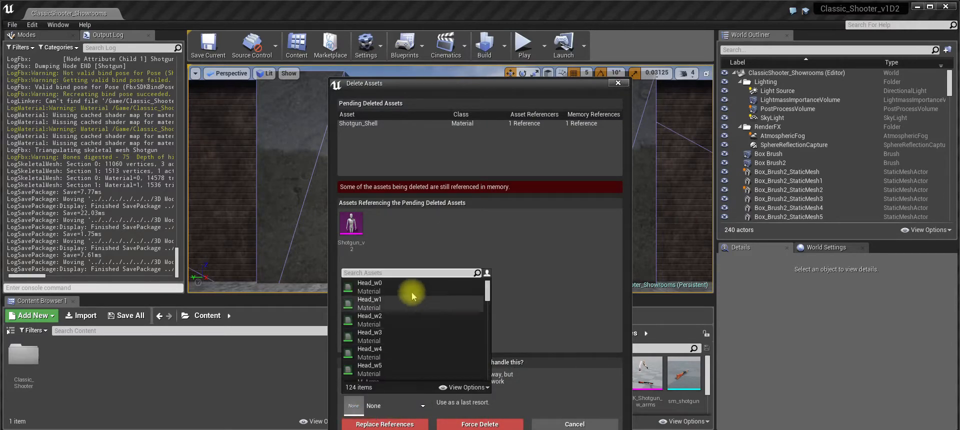
pyautogui.click(400, 274)
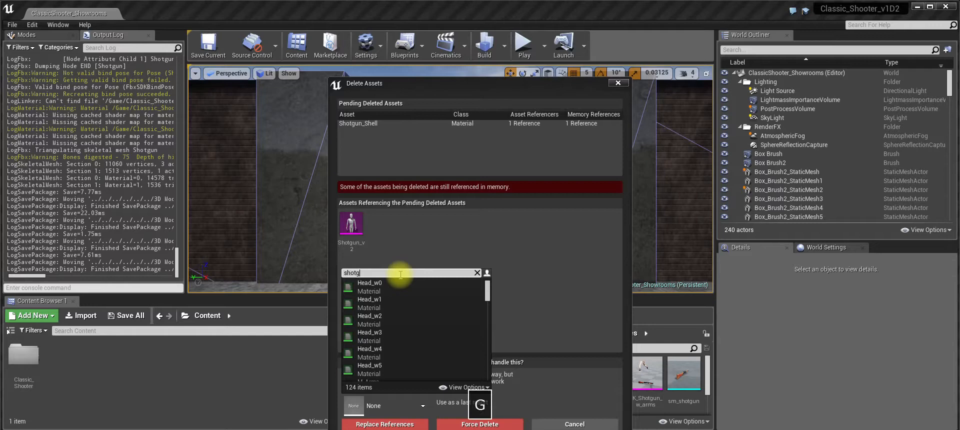
pyautogui.write('shotgunsh')
pyautogui.press('BackSpace')
pyautogui.press('BackSpace')
pyautogui.write('shel')
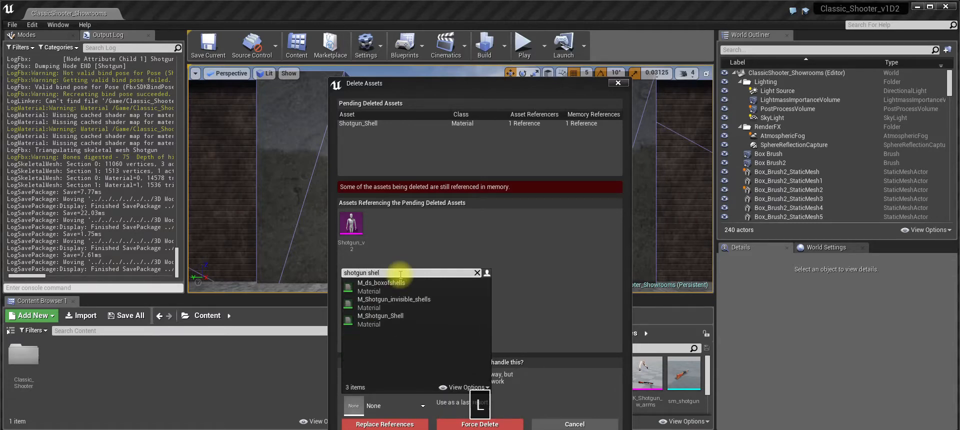
pyautogui.click(389, 324)
pyautogui.click(392, 422)
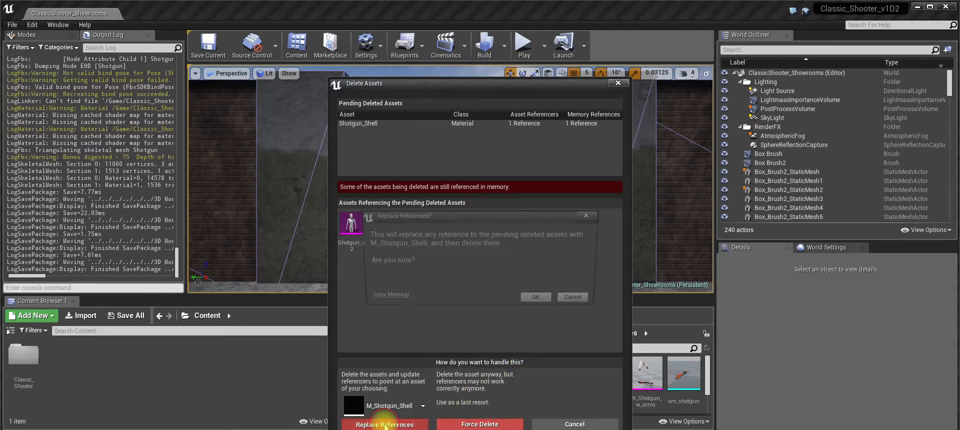
pyautogui.click(540, 302)
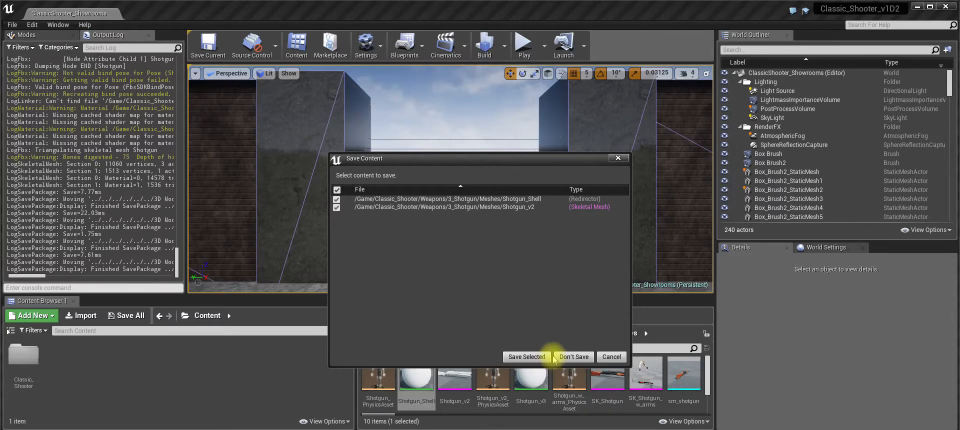
pyautogui.click(527, 356)
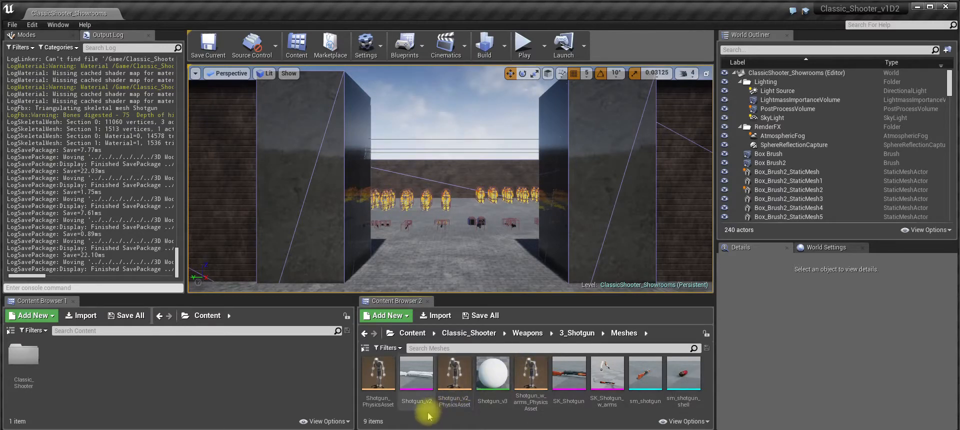
# Step: Try to rename the Shotgun_v3 material to Shotgun_v2 in the Meshes folder
pyautogui.click(495, 383)
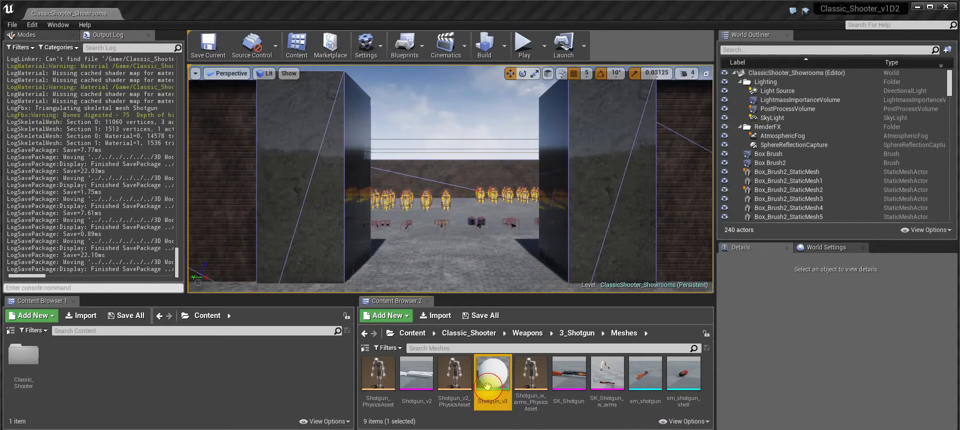
pyautogui.press('F2')
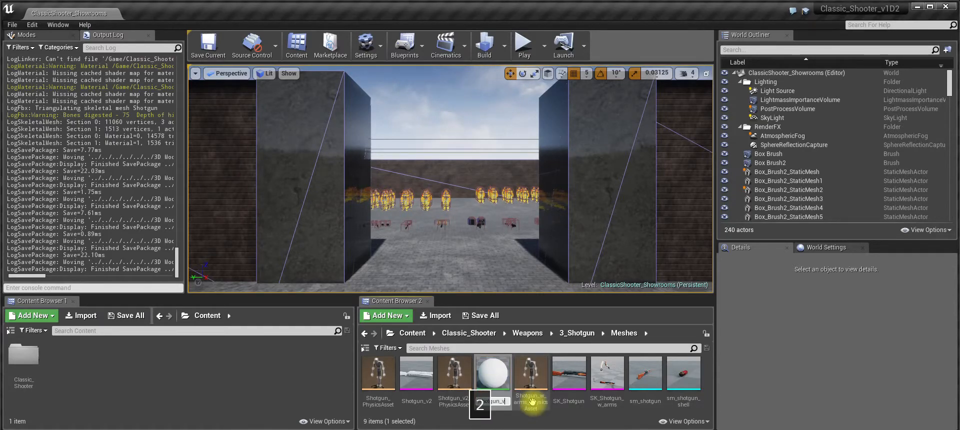
pyautogui.write('2')
pyautogui.press('Return')
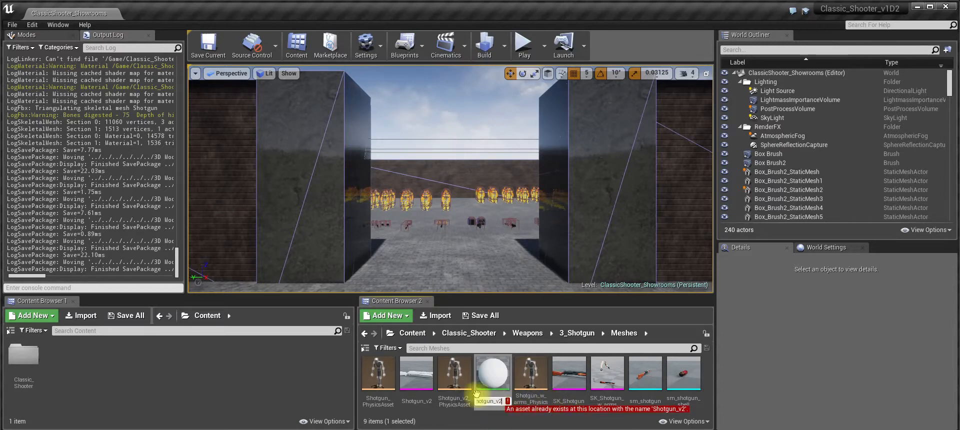
pyautogui.click(455, 380)
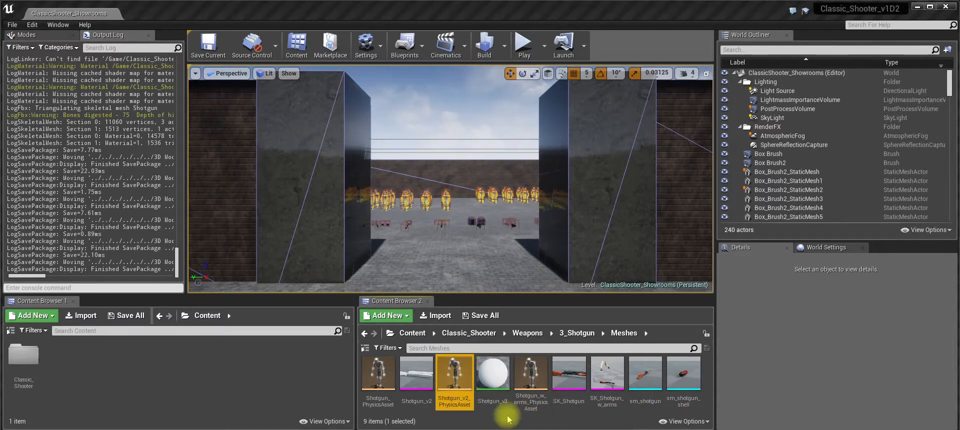
# Step: Reopen the Meshes folder from 3_Shotgun and retry renaming the Shotgun_v3 material to Shotgun_v2
pyautogui.click(585, 338)
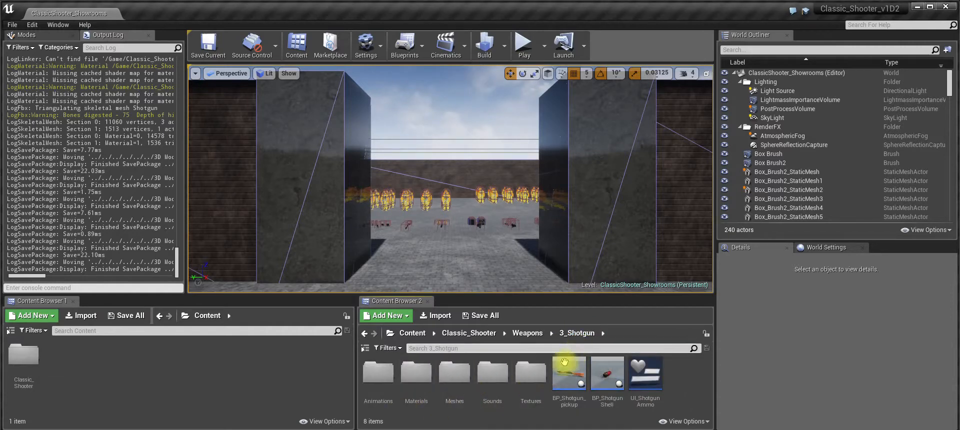
pyautogui.rightClick(458, 383)
pyautogui.press('Escape')
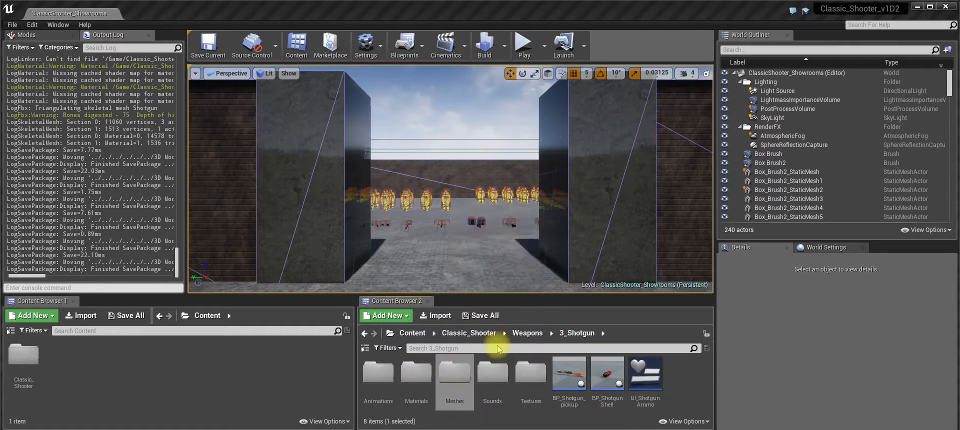
pyautogui.doubleClick(455, 378)
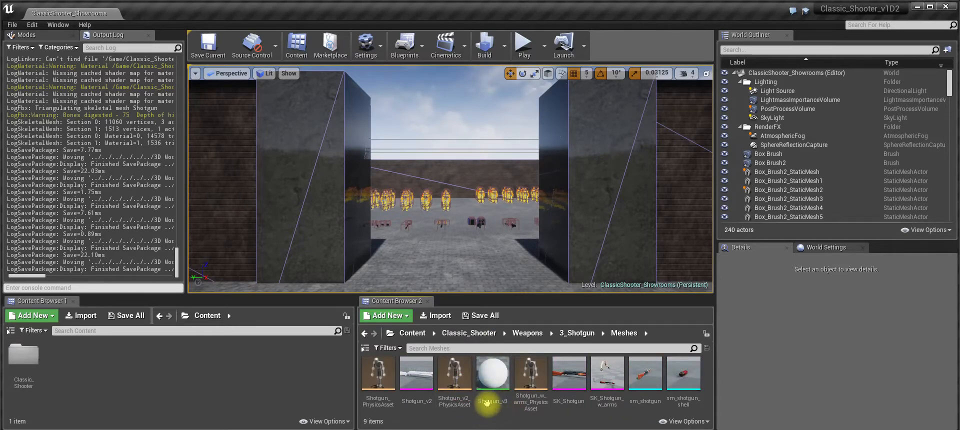
pyautogui.click(491, 386)
pyautogui.press('F2')
pyautogui.press('BackSpace')
pyautogui.write('2')
pyautogui.press('Return')
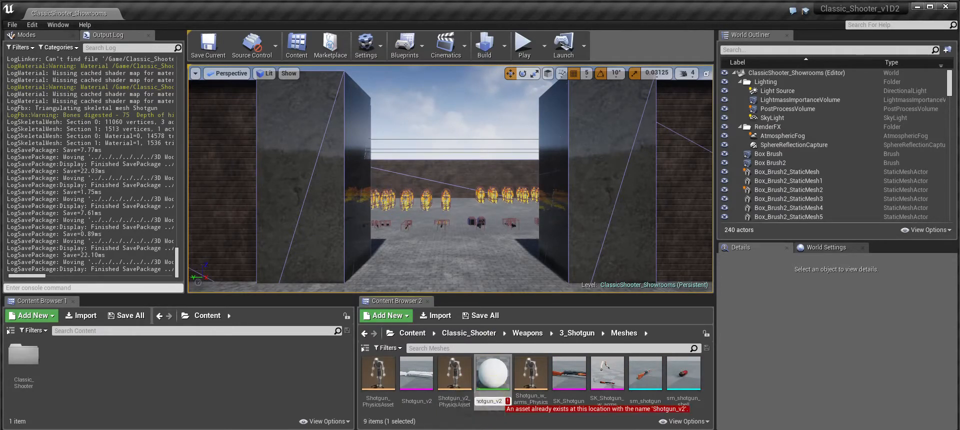
pyautogui.click(530, 380)
# Step: Move the Shotgun_v3 material from Meshes into the Materials folder of Classic_Shooter/Weapons/3_Shotgun
pyautogui.click(491, 375)
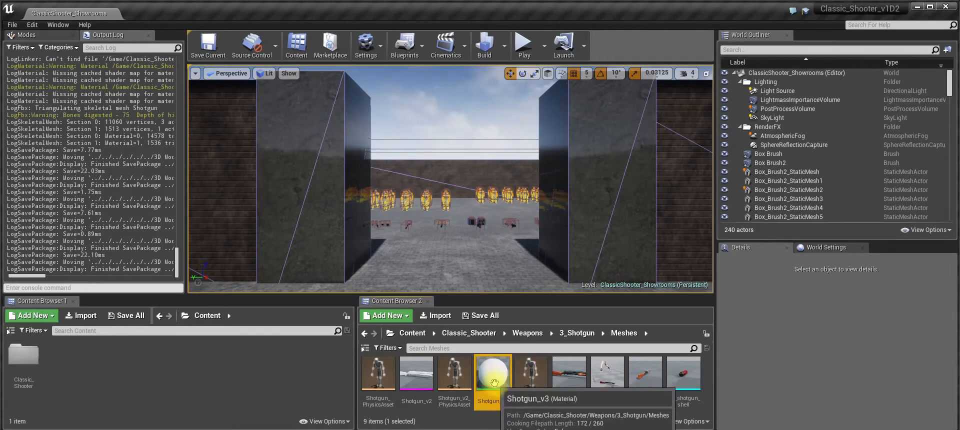
pyautogui.doubleClick(20, 370)
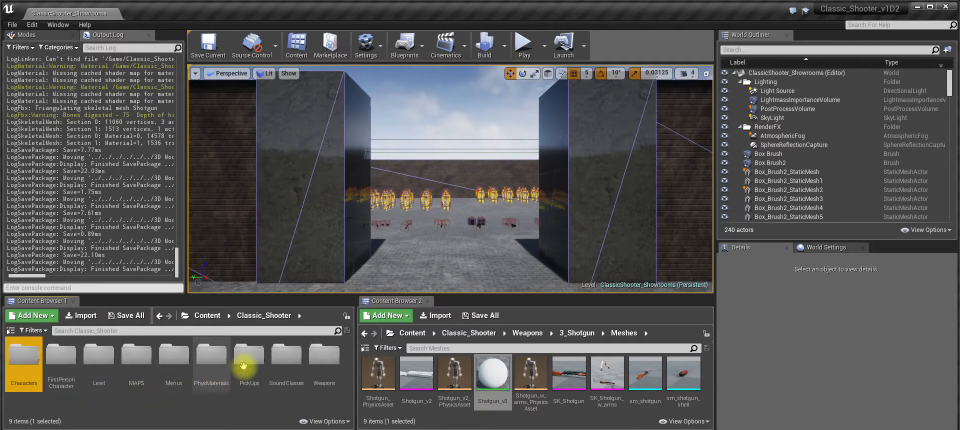
pyautogui.doubleClick(324, 355)
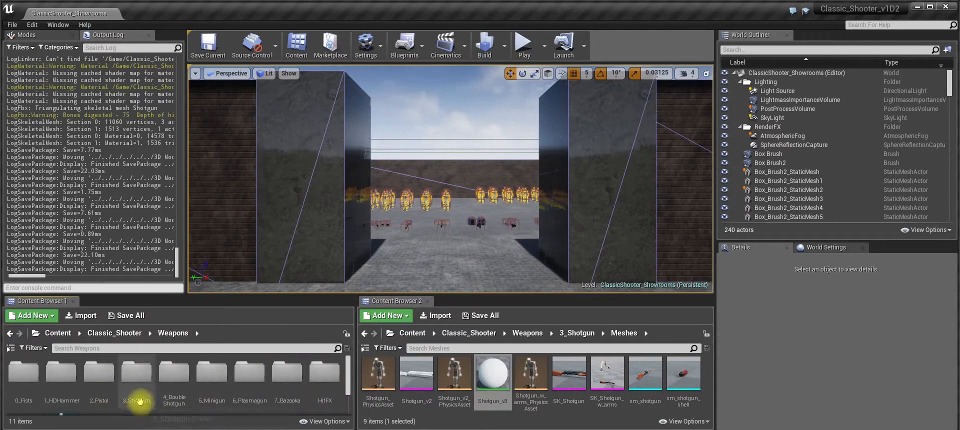
pyautogui.doubleClick(136, 387)
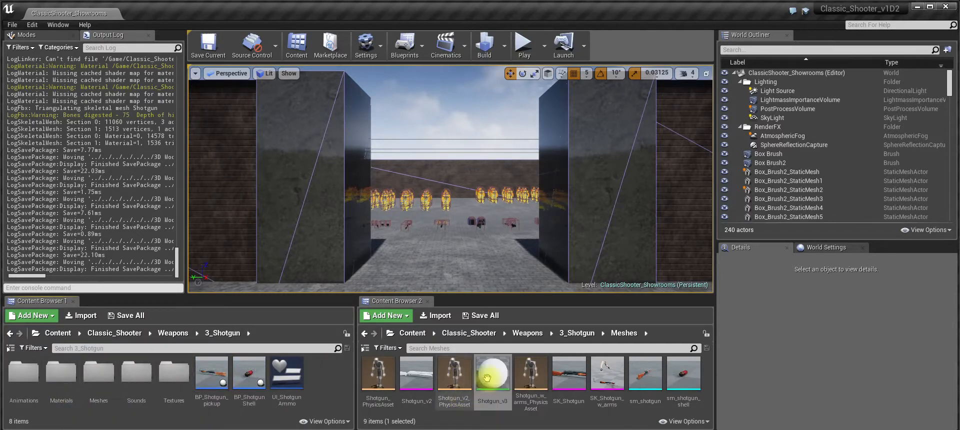
pyautogui.moveTo(493, 380); pyautogui.dragTo(68, 379)
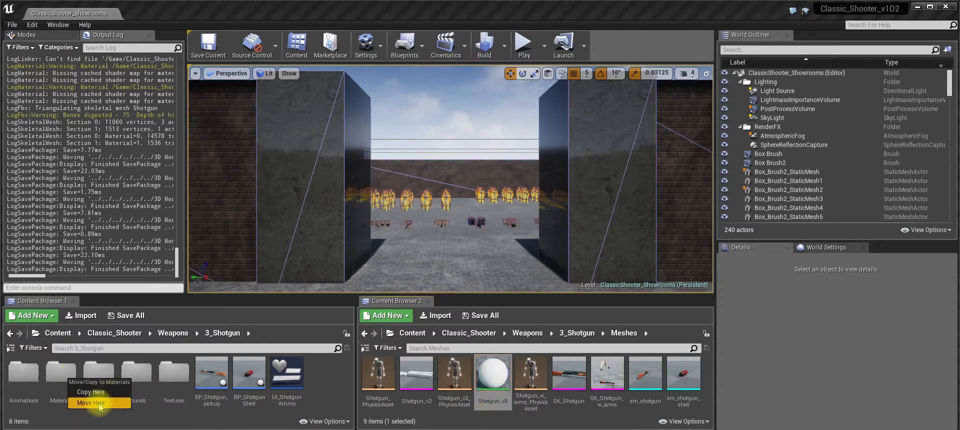
pyautogui.click(91, 402)
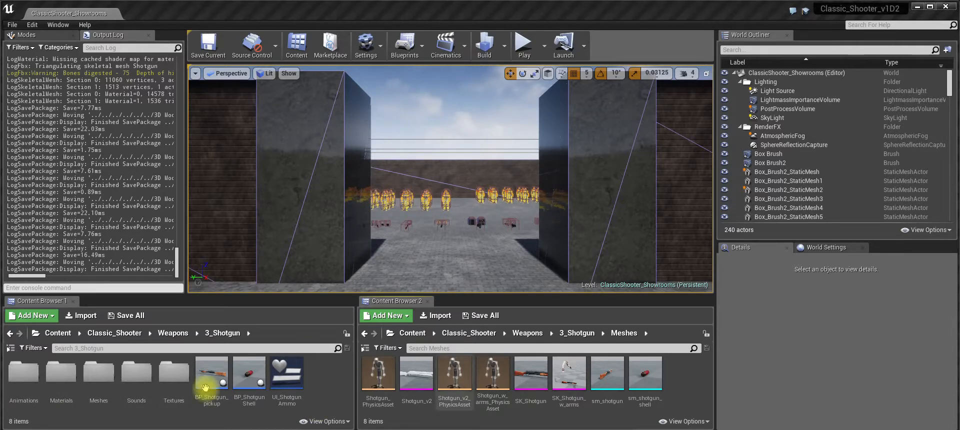
# Step: Open the 3_Shotgun Textures folder and preview the Shotgun_v2 base color, normal and occlusion PNG files in Windows Explorer
pyautogui.click(576, 332)
pyautogui.doubleClick(543, 380)
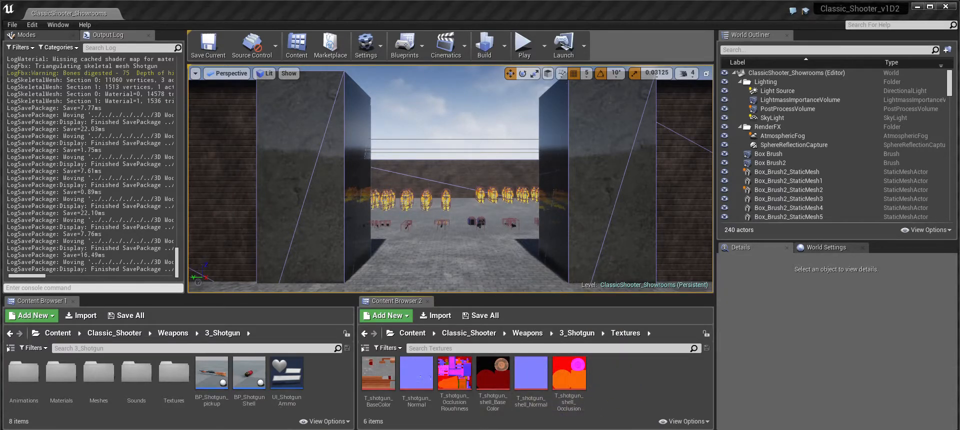
pyautogui.hotkey('alt', 'Tab')
pyautogui.click(371, 164)
pyautogui.click(310, 152)
pyautogui.click(254, 151)
pyautogui.moveTo(515, 75); pyautogui.dragTo(407, 42)
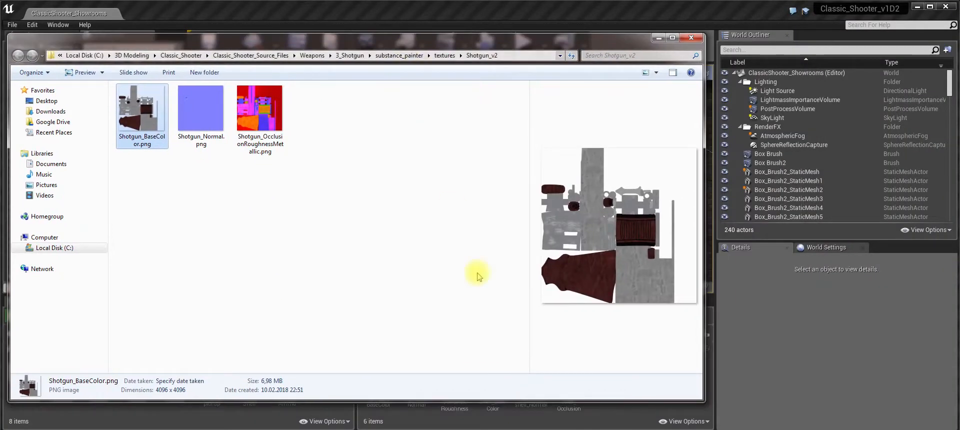
# Step: Create a folder named Shotgun_v2 inside the 3_Shotgun Textures folder in Unreal Editor and open it
pyautogui.click(582, 411)
pyautogui.rightClick(607, 380)
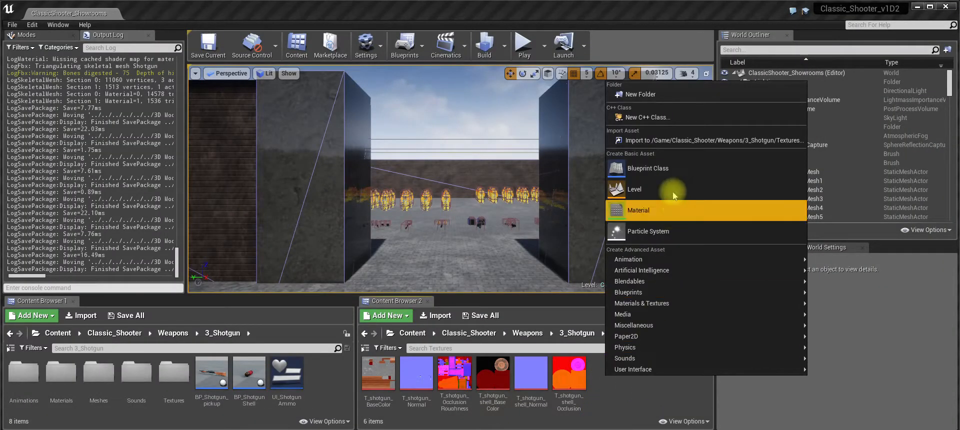
pyautogui.click(658, 95)
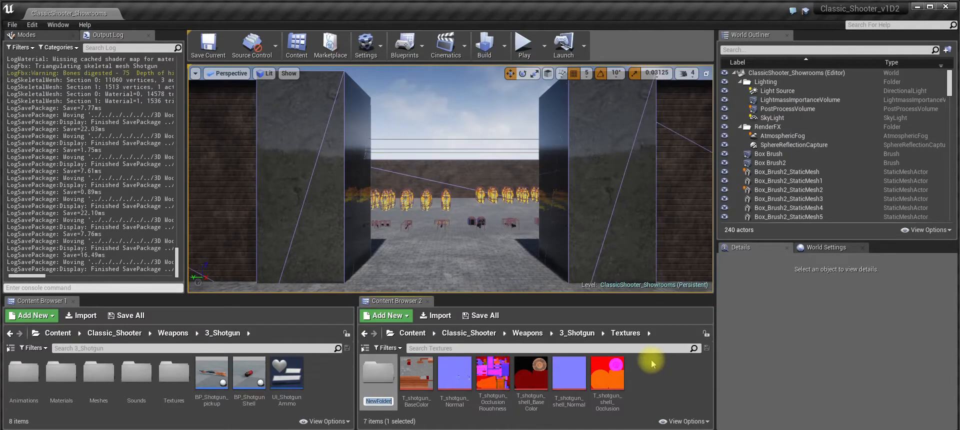
pyautogui.write('Shotgun_')
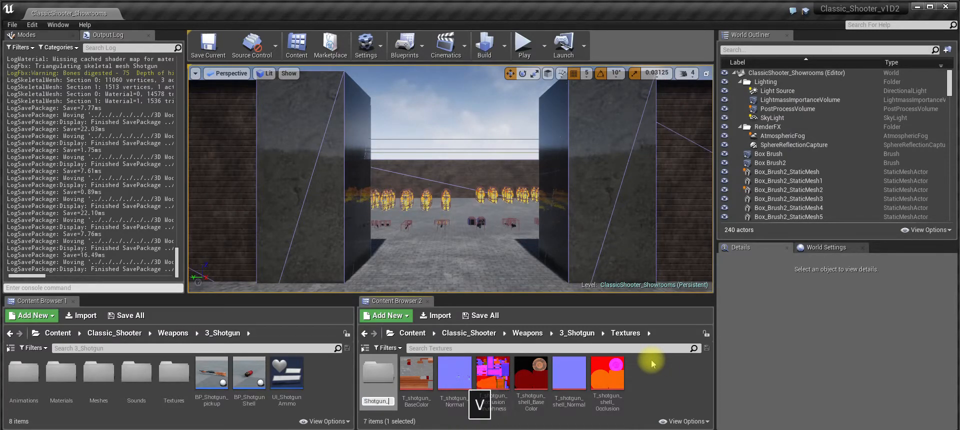
pyautogui.write('v2')
pyautogui.press('Return')
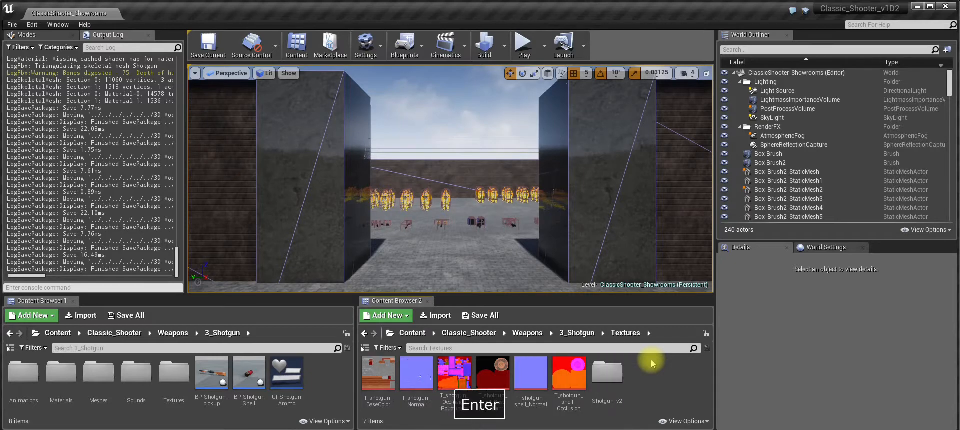
pyautogui.click(624, 373)
pyautogui.doubleClick(624, 373)
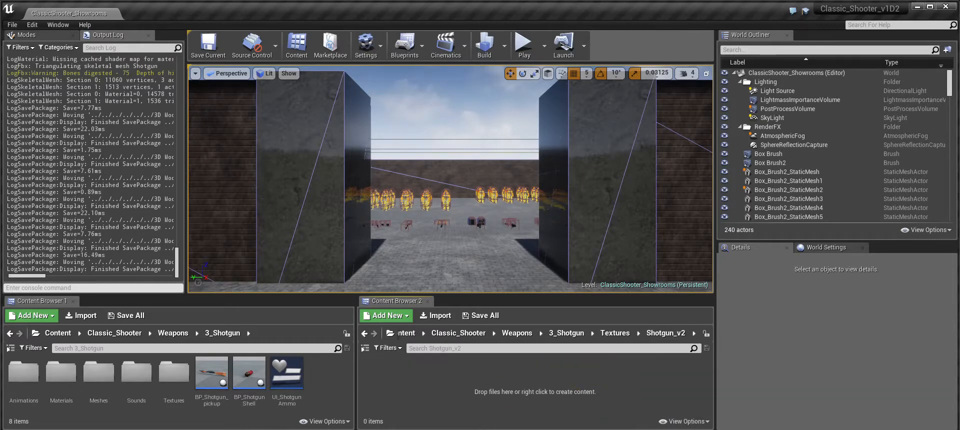
# Step: Import Shotgun_BaseColor.png, Shotgun_Normal.png and Shotgun_OcclusionRoughnessMetallic.png from Windows Explorer into the project's Shotgun_v2 texture folder
pyautogui.hotkey('alt', 'Tab')
pyautogui.keyDown('shift'); pyautogui.click(251, 125); pyautogui.keyUp('shift')
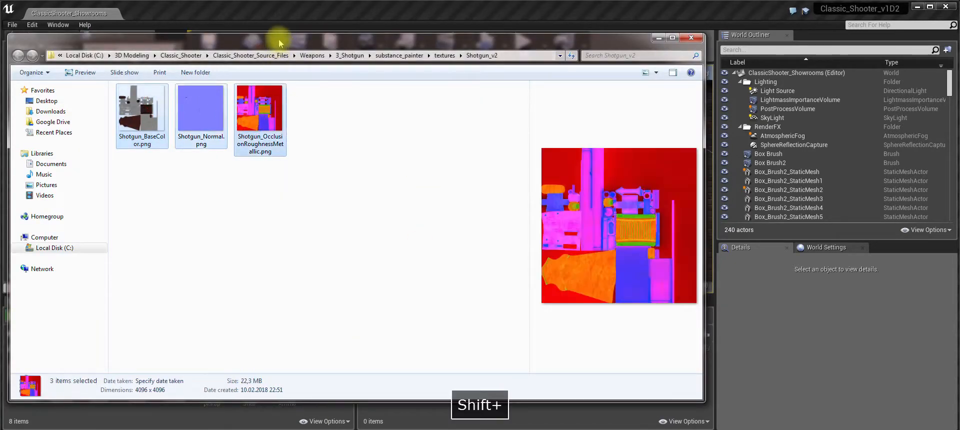
pyautogui.moveTo(276, 38); pyautogui.dragTo(278, 17)
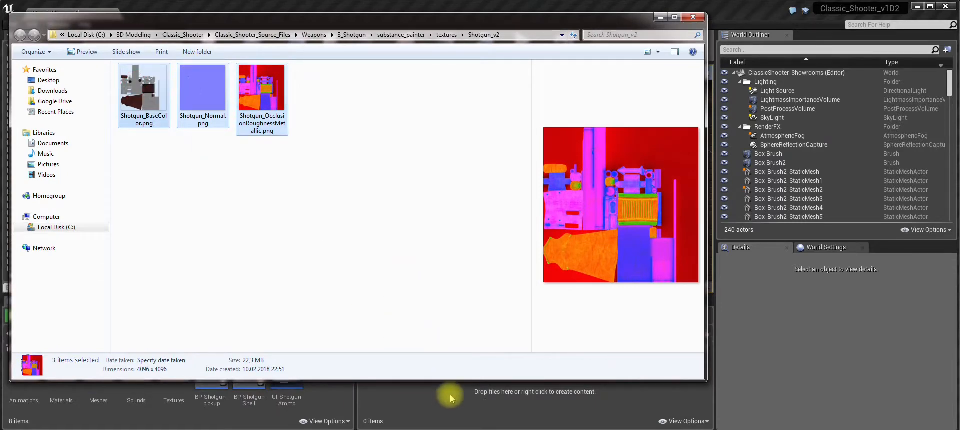
pyautogui.moveTo(435, 398); pyautogui.dragTo(434, 399)
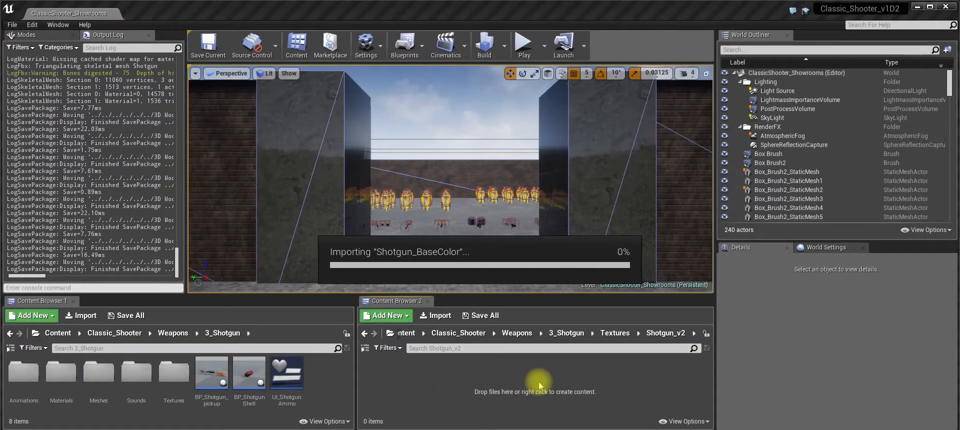
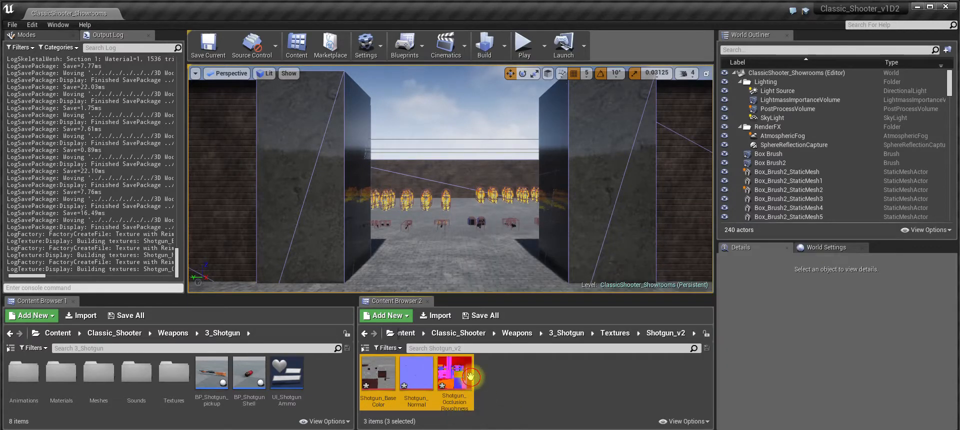
# Step: Turn off sRGB for the Shotgun_OcclusionRoughnessMetallic texture and close its editor
pyautogui.doubleClick(471, 376)
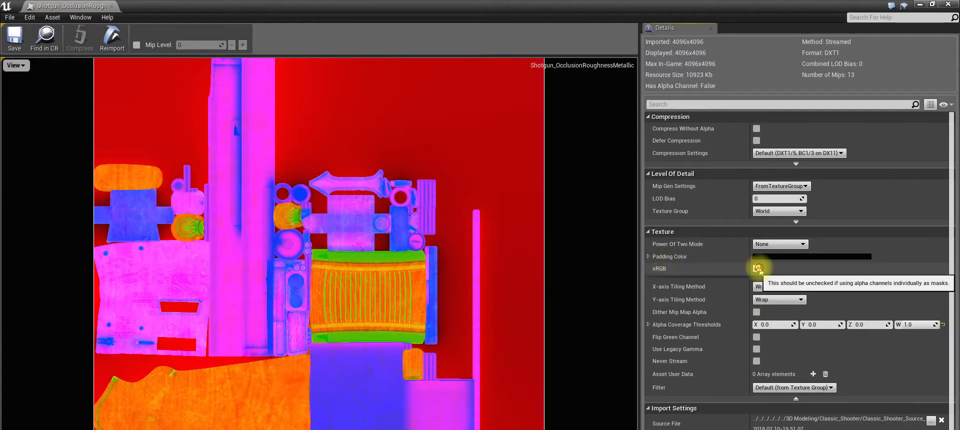
pyautogui.click(756, 269)
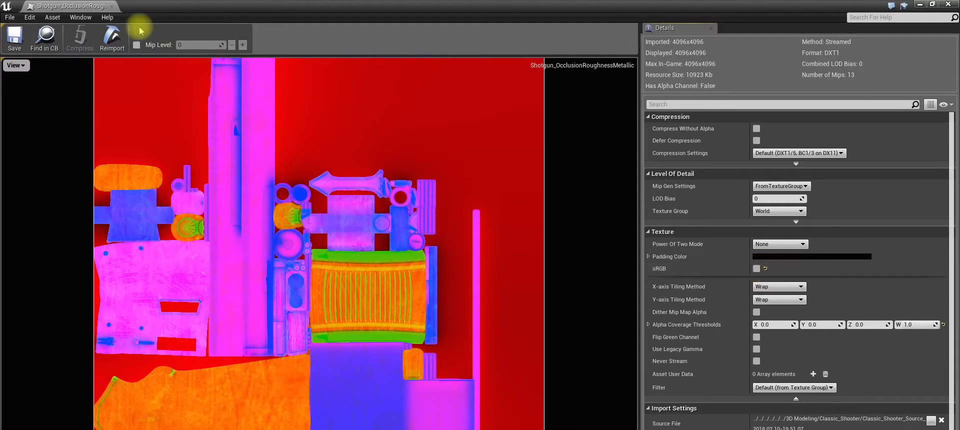
pyautogui.click(114, 6)
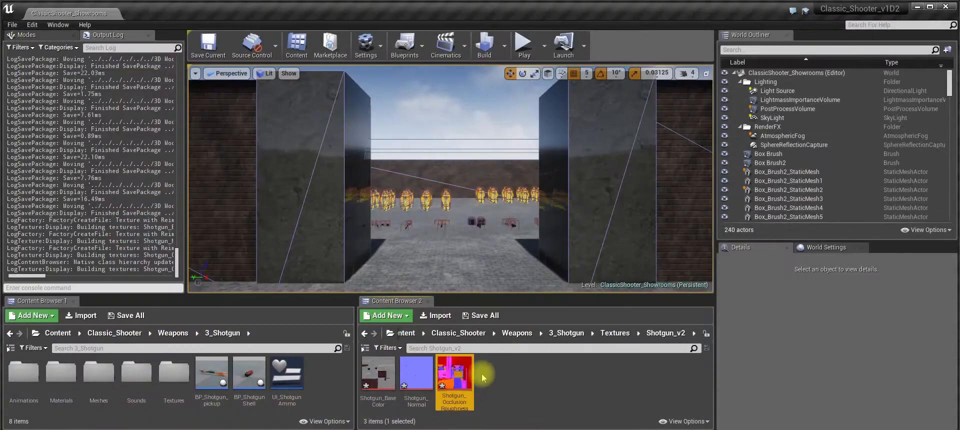
# Step: Rename the Shotgun_v3 material in the 3_Shotgun Materials folder as Shotgun_v2
pyautogui.doubleClick(61, 384)
pyautogui.click(146, 398)
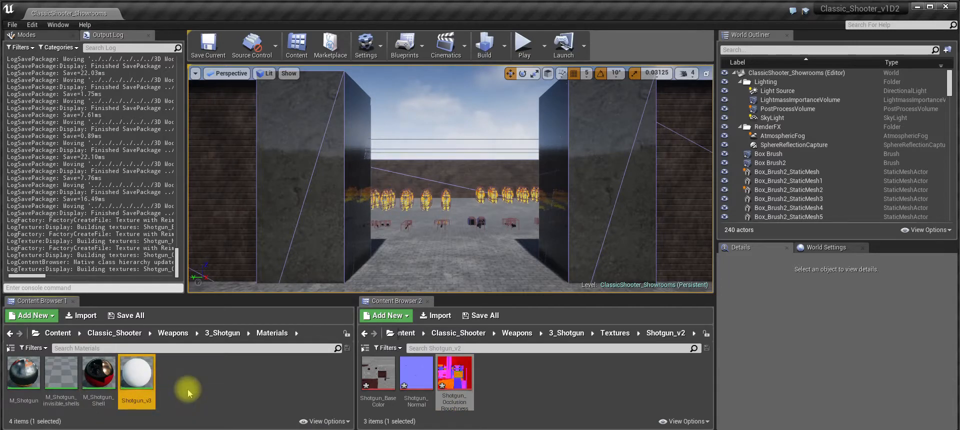
pyautogui.press('F2')
pyautogui.press('BackSpace')
pyautogui.write('2')
pyautogui.press('Return')
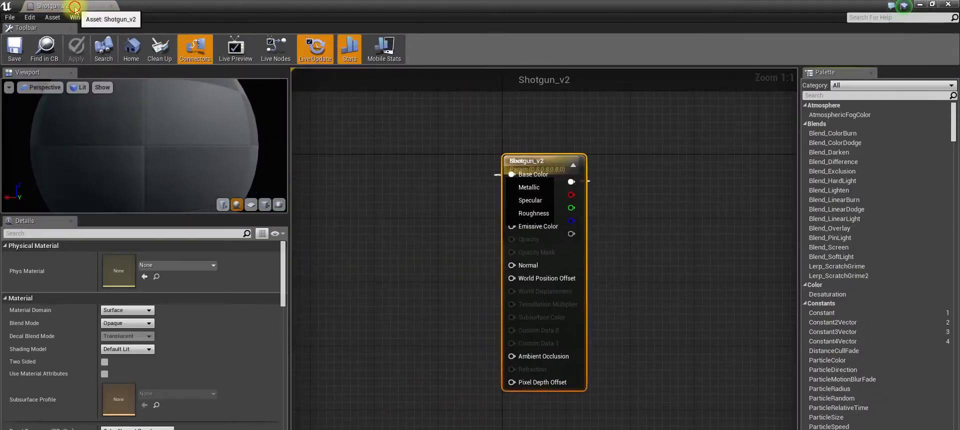
# Step: Dock the Shotgun_v2 material editor beside the level and delete the default color parameter node feeding Base Color
pyautogui.moveTo(70, 10); pyautogui.dragTo(210, 15)
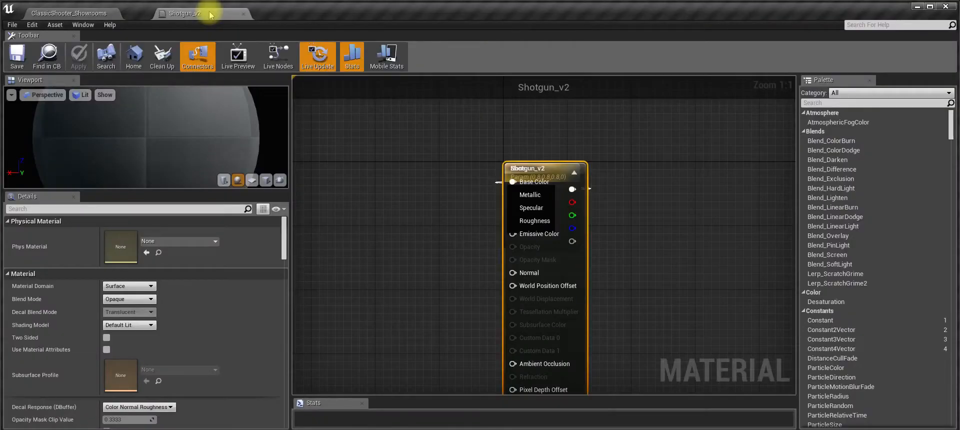
pyautogui.moveTo(575, 169); pyautogui.dragTo(671, 168)
pyautogui.click(540, 172)
pyautogui.press('Delete')
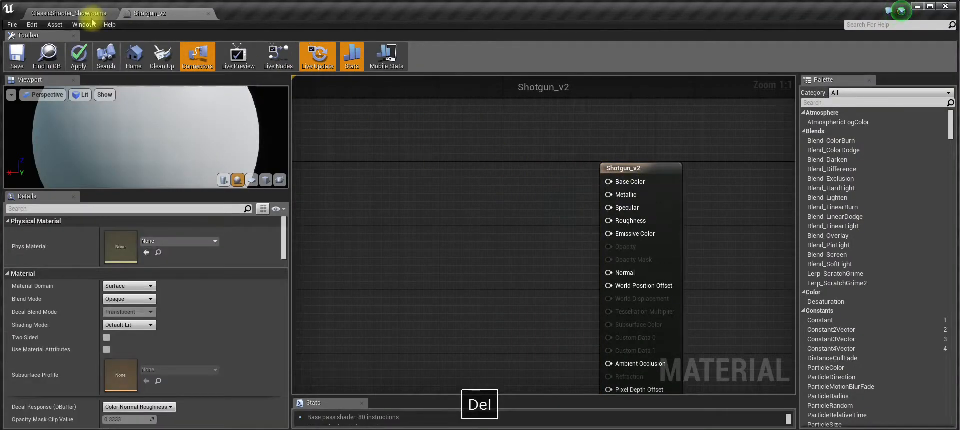
# Step: Add the Shotgun_v2 base color, normal and OcclusionRoughnessMetallic textures to the Shotgun_v2 material graph as texture samples
pyautogui.click(91, 16)
pyautogui.click(377, 372)
pyautogui.keyDown('shift'); pyautogui.click(453, 380); pyautogui.keyUp('shift')
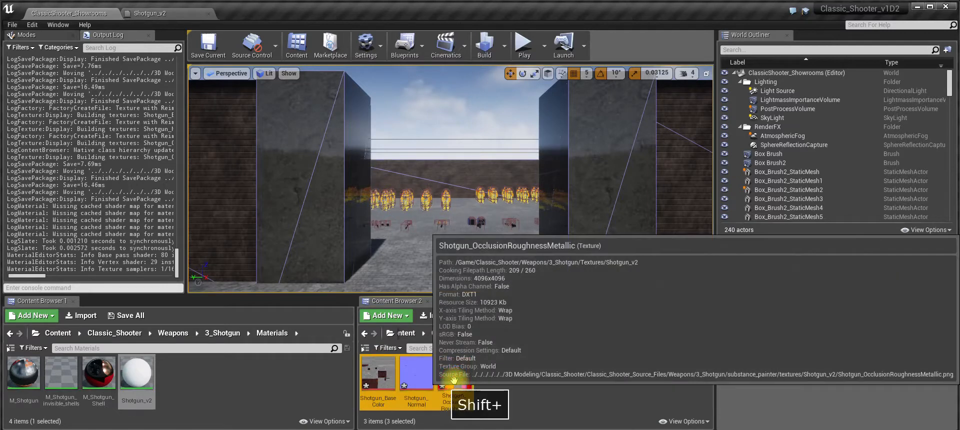
pyautogui.moveTo(380, 380); pyautogui.dragTo(467, 184)
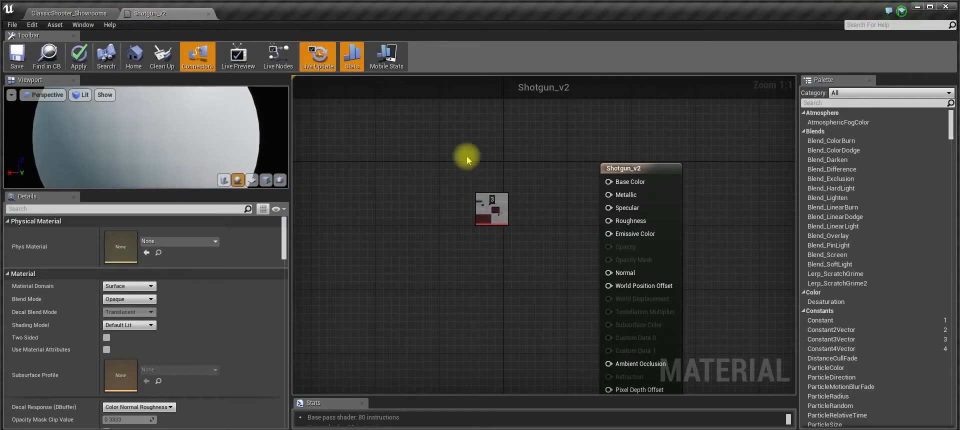
# Step: Arrange the three texture samples in a column beside the material node: base color, normal, then OcclusionRoughnessMetallic
pyautogui.moveTo(447, 159); pyautogui.dragTo(384, 129, button='right')
pyautogui.moveTo(469, 199); pyautogui.dragTo(440, 287)
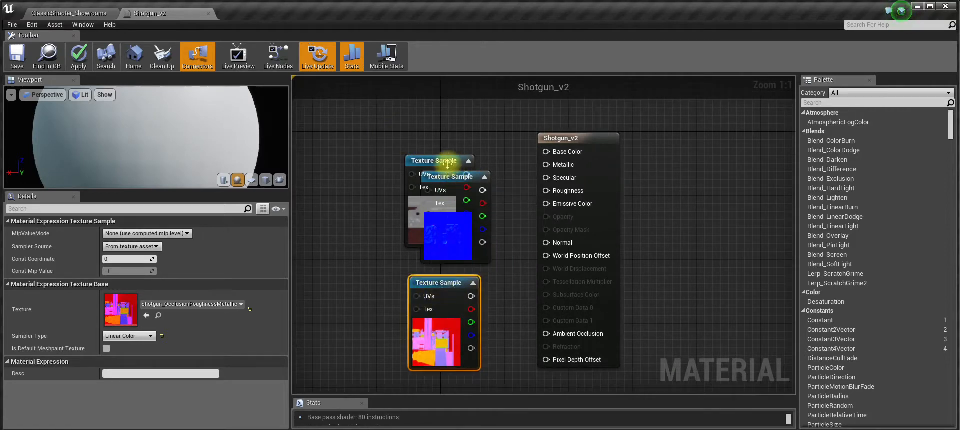
pyautogui.moveTo(447, 164); pyautogui.dragTo(448, 118)
pyautogui.moveTo(450, 181); pyautogui.dragTo(443, 189)
pyautogui.moveTo(472, 174); pyautogui.dragTo(496, 240, button='right')
pyautogui.moveTo(461, 179); pyautogui.dragTo(461, 153)
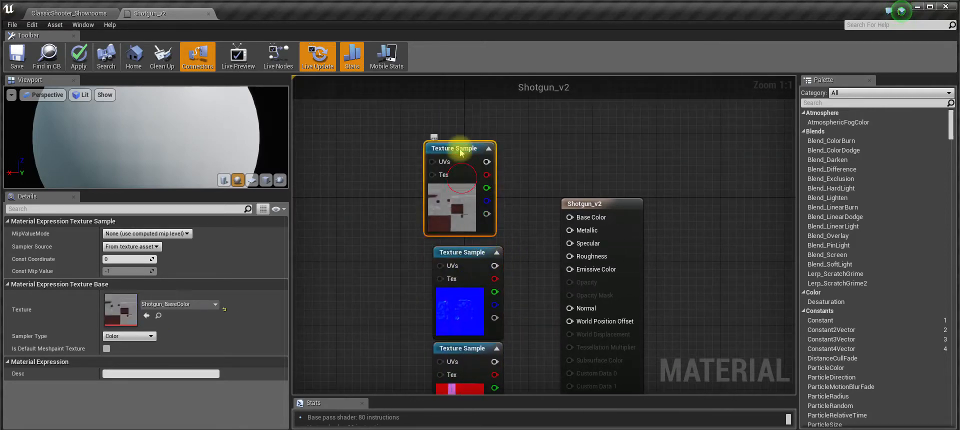
pyautogui.moveTo(468, 258); pyautogui.dragTo(460, 249)
pyautogui.moveTo(460, 328); pyautogui.dragTo(426, 210, button='right')
pyautogui.moveTo(437, 233); pyautogui.dragTo(421, 250)
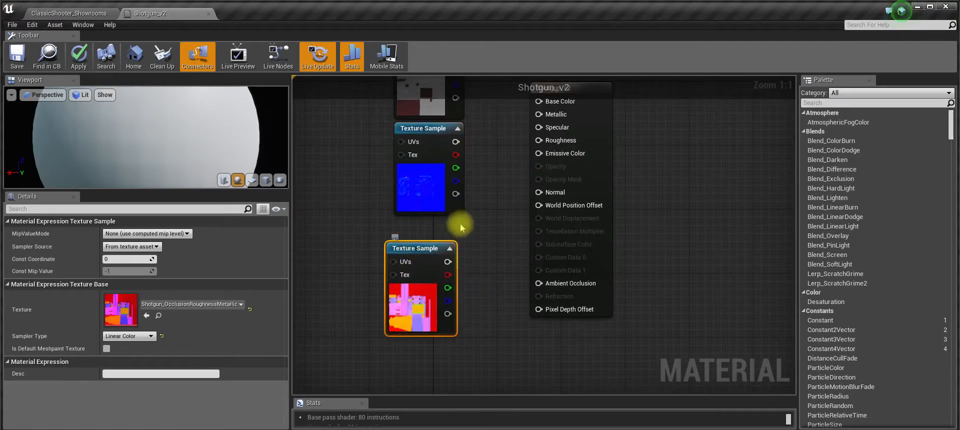
pyautogui.moveTo(458, 228); pyautogui.dragTo(457, 277, button='right')
pyautogui.click(422, 180)
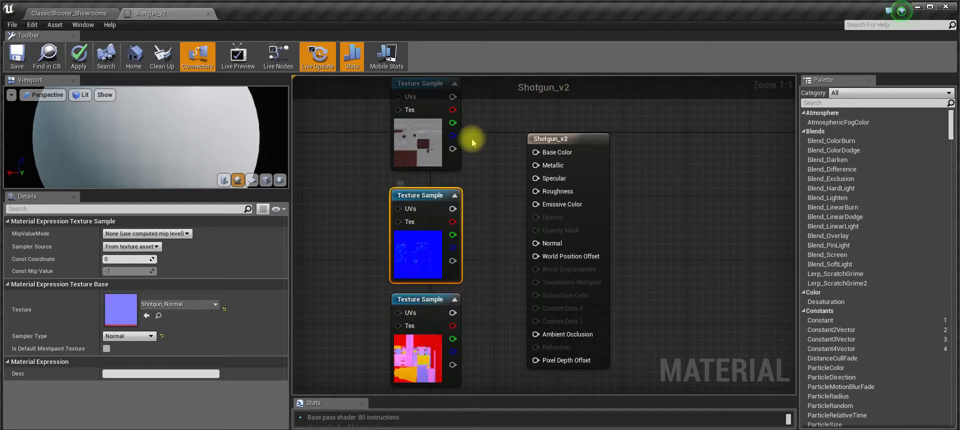
# Step: Connect the base color texture's RGB output to Base Color and the normal texture's RGB output to Normal
pyautogui.moveTo(466, 114); pyautogui.dragTo(451, 156, button='right')
pyautogui.moveTo(437, 140); pyautogui.dragTo(520, 195)
pyautogui.moveTo(487, 240); pyautogui.dragTo(470, 165, button='right')
pyautogui.moveTo(420, 176); pyautogui.dragTo(504, 210)
# Step: Connect the OcclusionRoughnessMetallic texture's blue channel to Metallic, green to Roughness and red to Ambient Occlusion, and save the material
pyautogui.moveTo(421, 319); pyautogui.dragTo(503, 132)
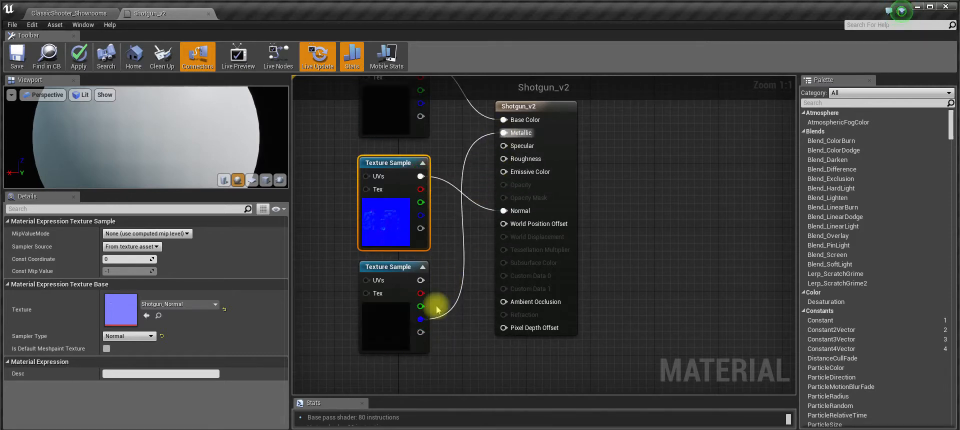
pyautogui.moveTo(421, 306); pyautogui.dragTo(504, 159)
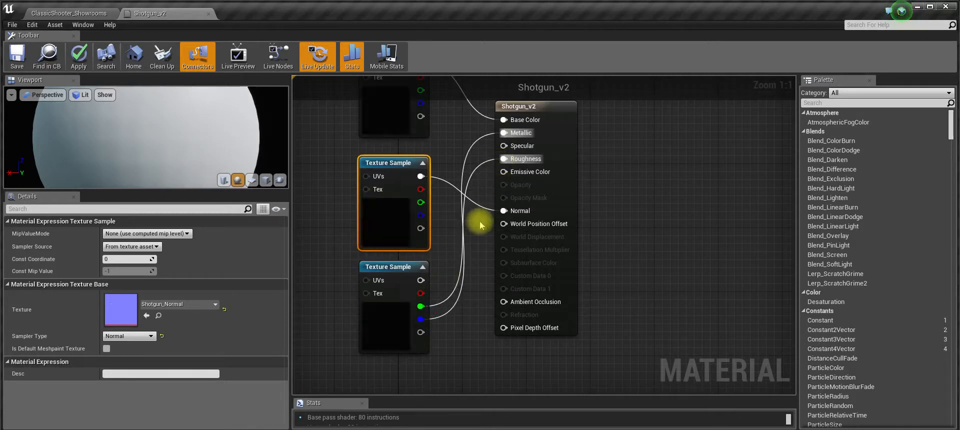
pyautogui.moveTo(421, 293); pyautogui.dragTo(505, 303)
pyautogui.moveTo(486, 258); pyautogui.dragTo(477, 304, button='right')
pyautogui.click(21, 56)
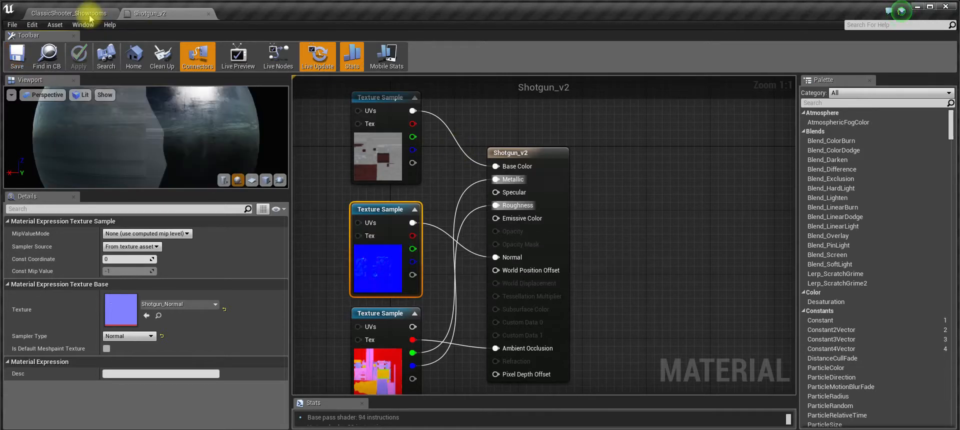
# Step: Open the BP_FirstPersonCharacter blueprint from the Classic_Shooter/FirstPersonCharacter folder
pyautogui.click(71, 15)
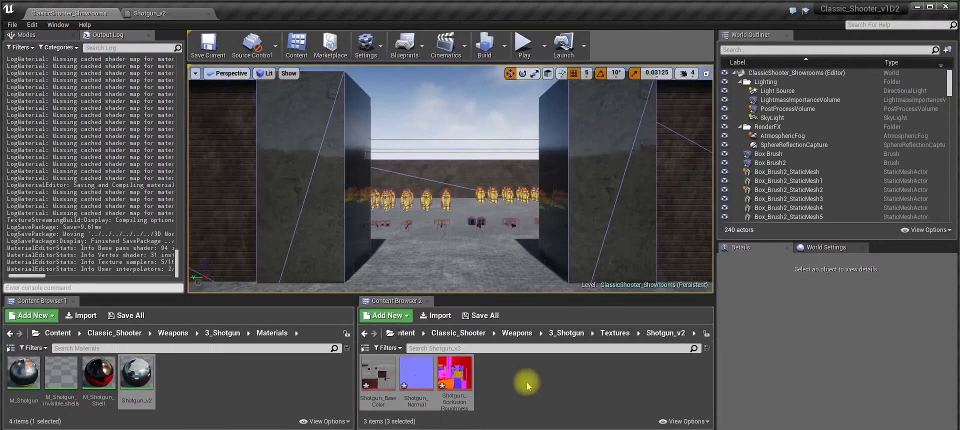
pyautogui.click(366, 333)
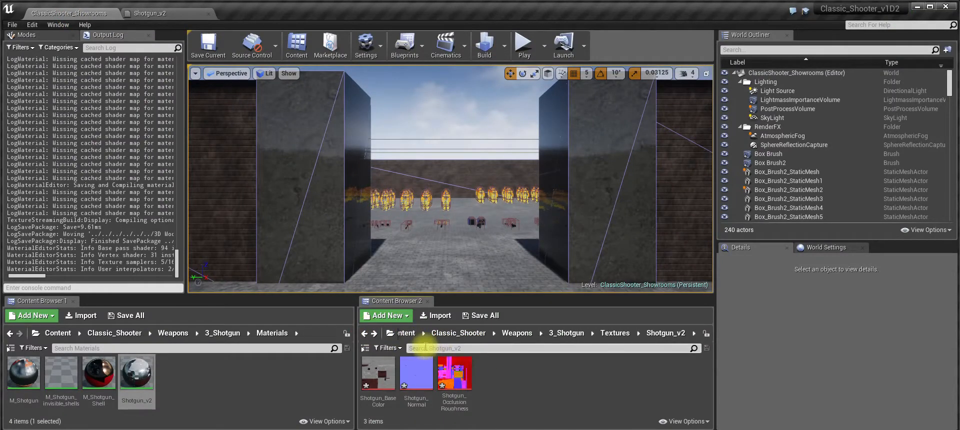
pyautogui.click(374, 333)
pyautogui.click(364, 333)
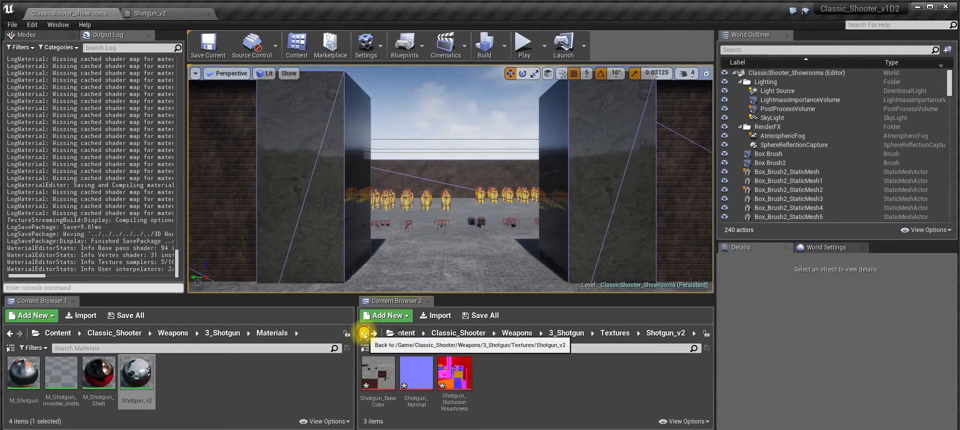
pyautogui.click(460, 333)
pyautogui.doubleClick(426, 380)
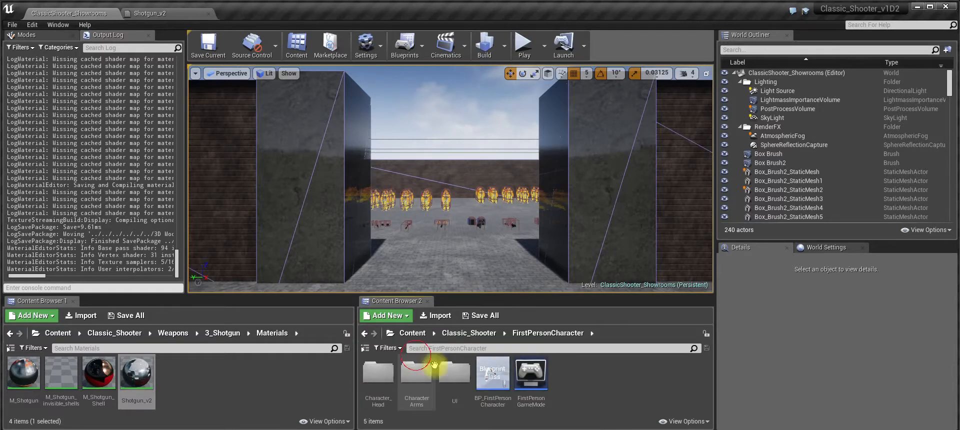
pyautogui.doubleClick(494, 384)
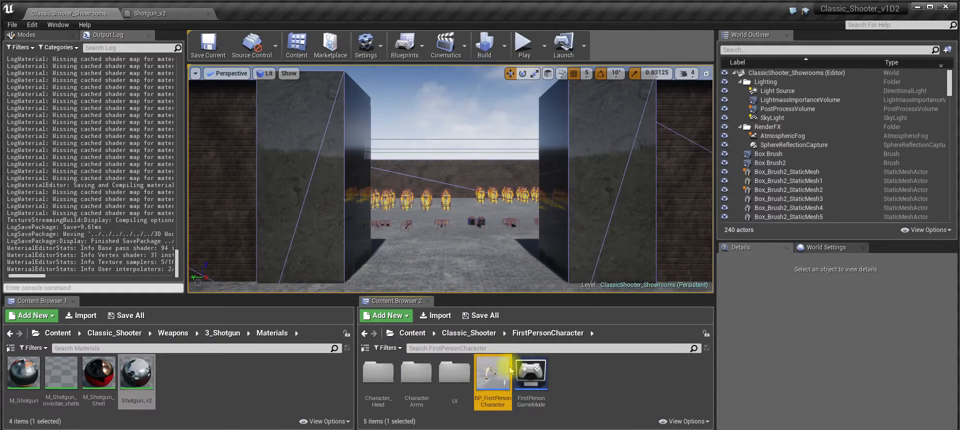
# Step: Set the skeletal mesh of the character blueprint's Shotgun component to Shotgun_v2
pyautogui.scroll(-4, 390, 264)
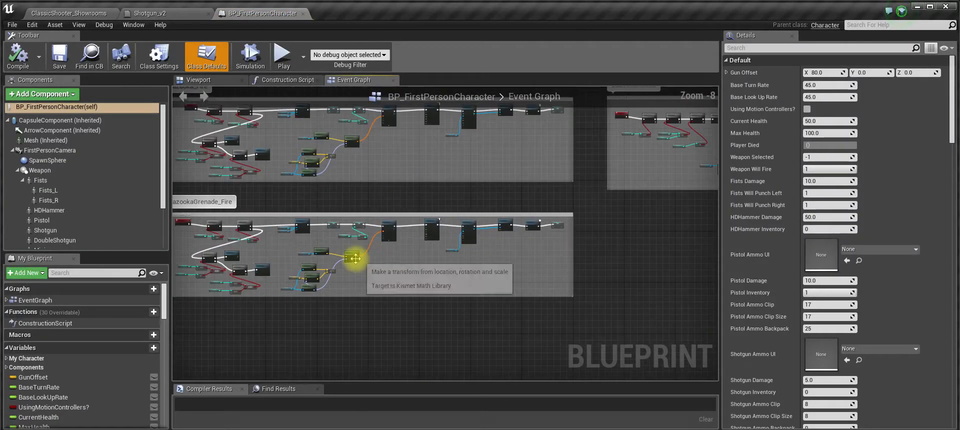
pyautogui.moveTo(387, 278); pyautogui.dragTo(485, 327, button='right')
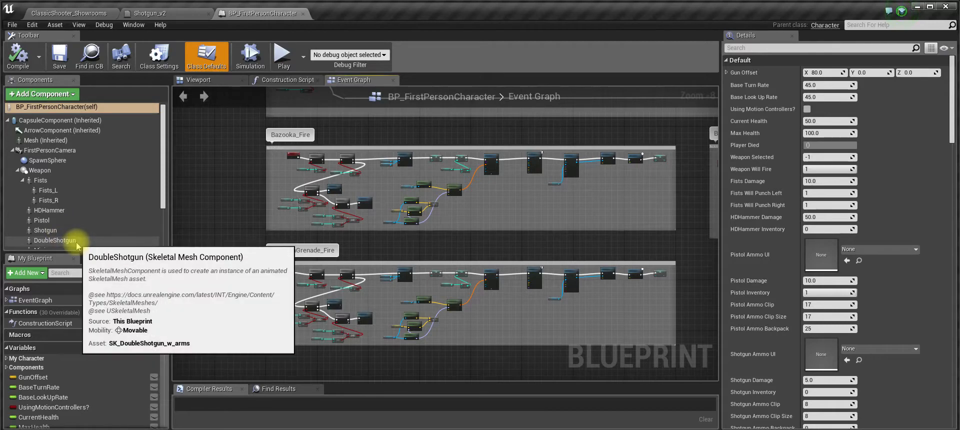
pyautogui.scroll(-3, 80, 217)
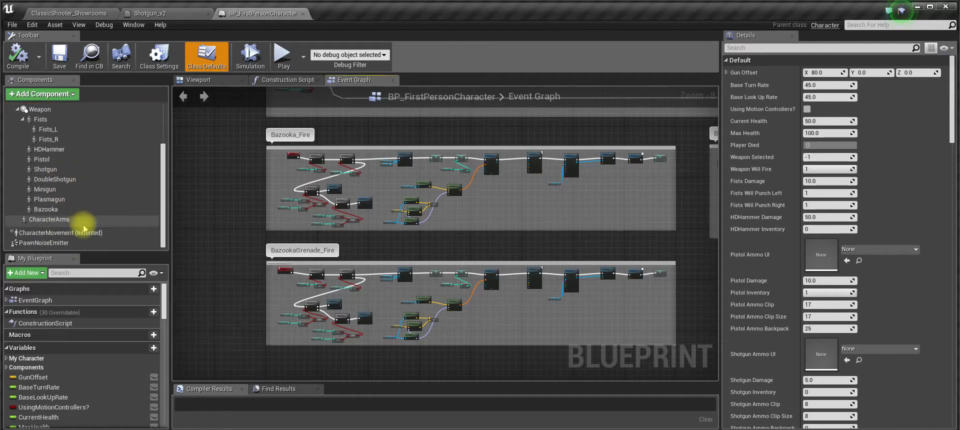
pyautogui.click(63, 171)
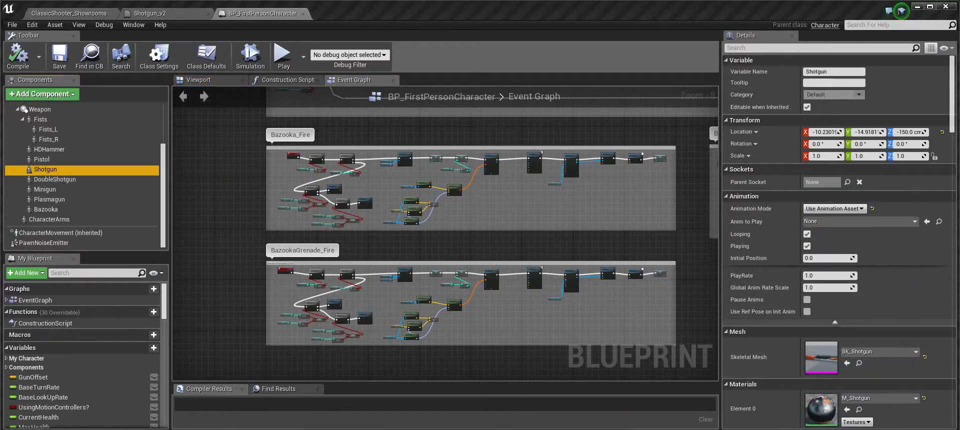
pyautogui.click(877, 352)
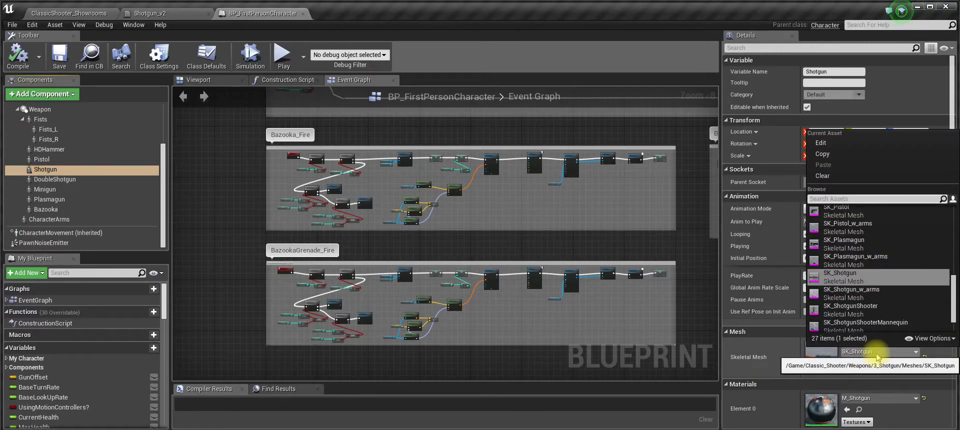
pyautogui.write('shotgun')
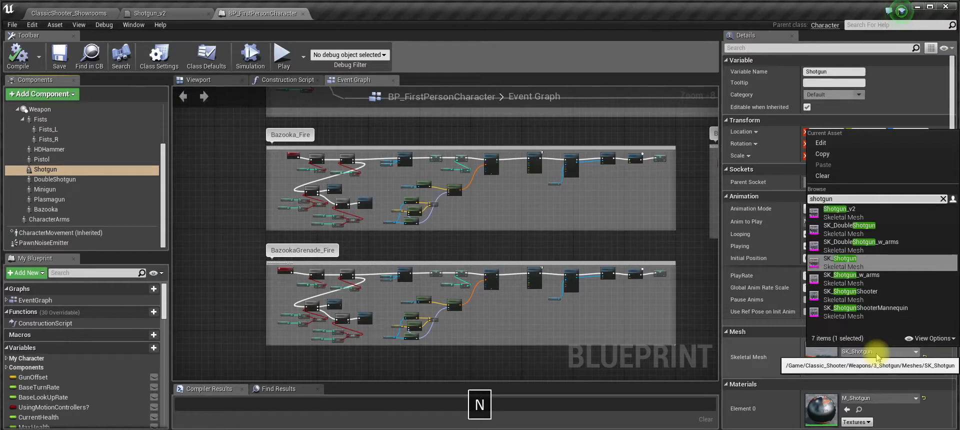
pyautogui.click(870, 215)
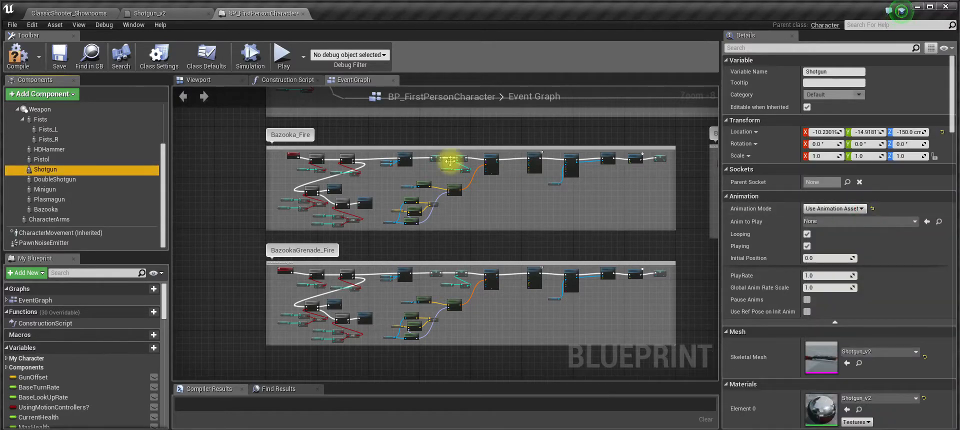
# Step: Rename the Shotgun_v2 skeletal mesh in the 3_Shotgun Meshes folder as SK_Shotgun_v2
pyautogui.click(100, 13)
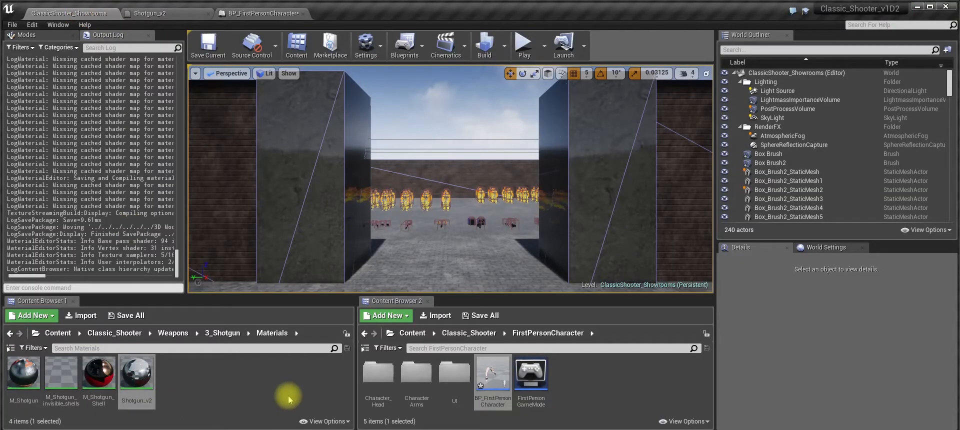
pyautogui.click(222, 332)
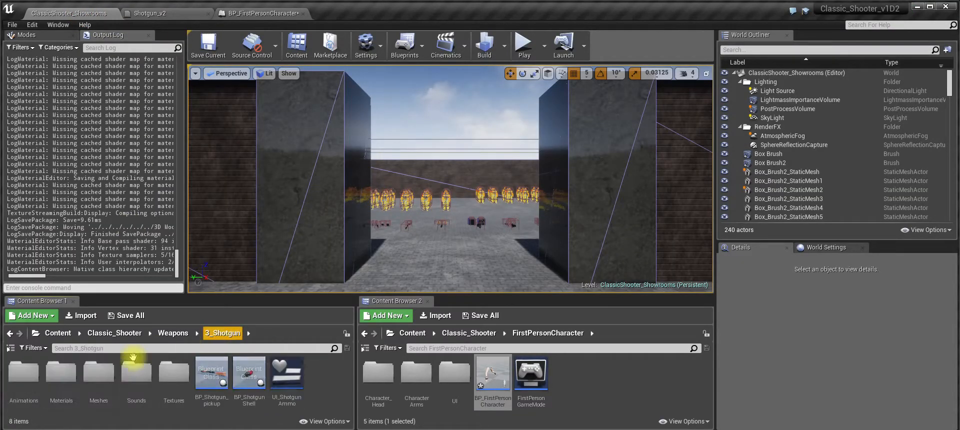
pyautogui.doubleClick(100, 380)
pyautogui.click(75, 398)
pyautogui.press('F2')
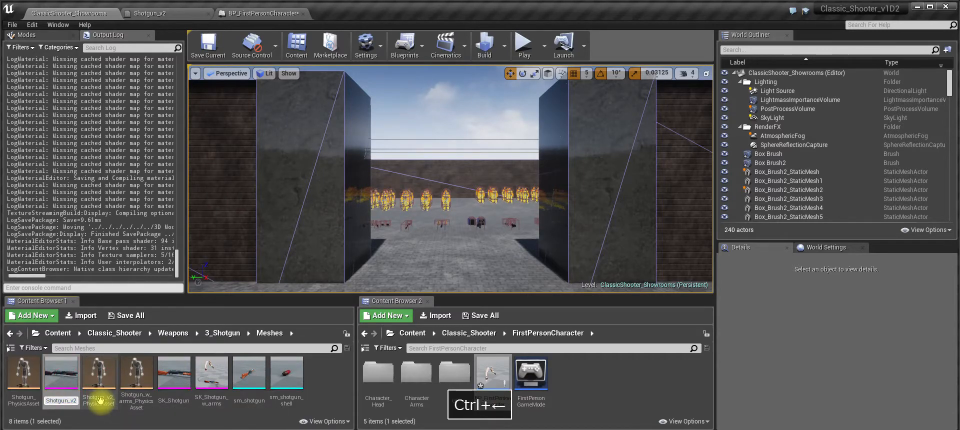
pyautogui.write('SK_Shotgun_v2')
pyautogui.press('Return')
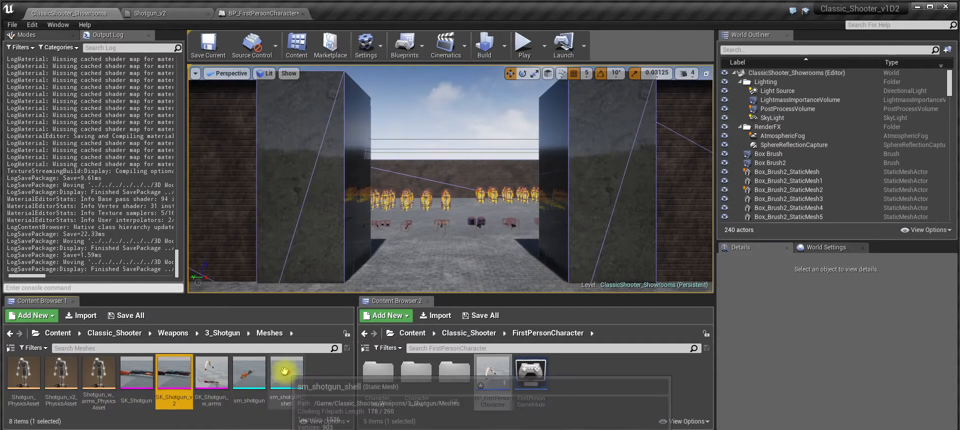
# Step: Check the Shotgun component's mesh reference in BP_FirstPersonCharacter, view the Shotgun_v2 material, and return to the level editor
pyautogui.click(259, 18)
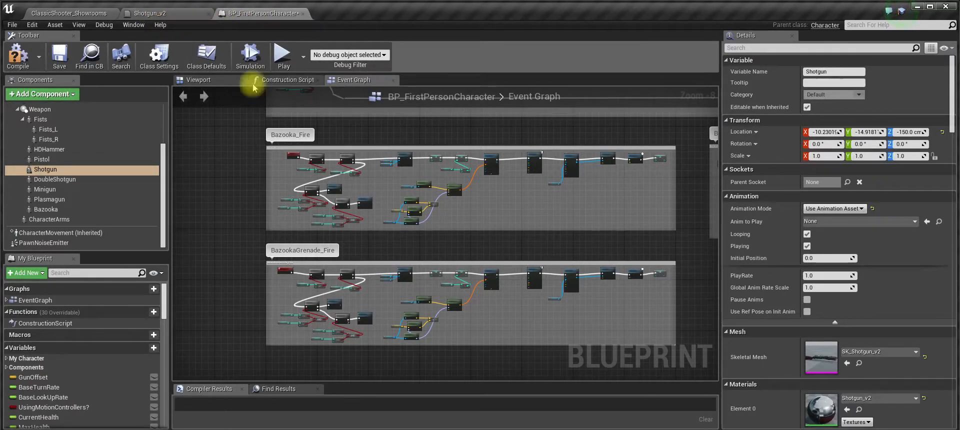
pyautogui.click(150, 13)
pyautogui.click(80, 13)
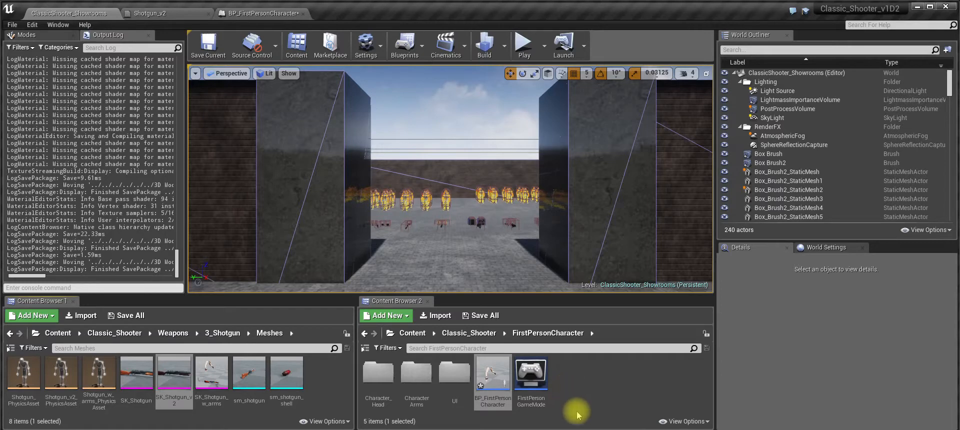
# Step: Open Weapons_w_Arms_Skeleton from the Classic_Shooter/Weapons folder and set its preview mesh to SK_Shotgun_v2
pyautogui.click(463, 333)
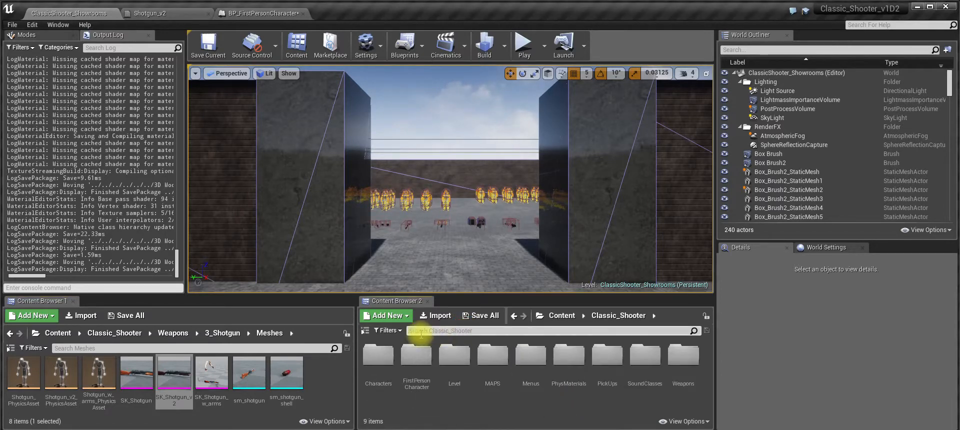
pyautogui.doubleClick(680, 385)
pyautogui.scroll(-2, 662, 382)
pyautogui.doubleClick(409, 391)
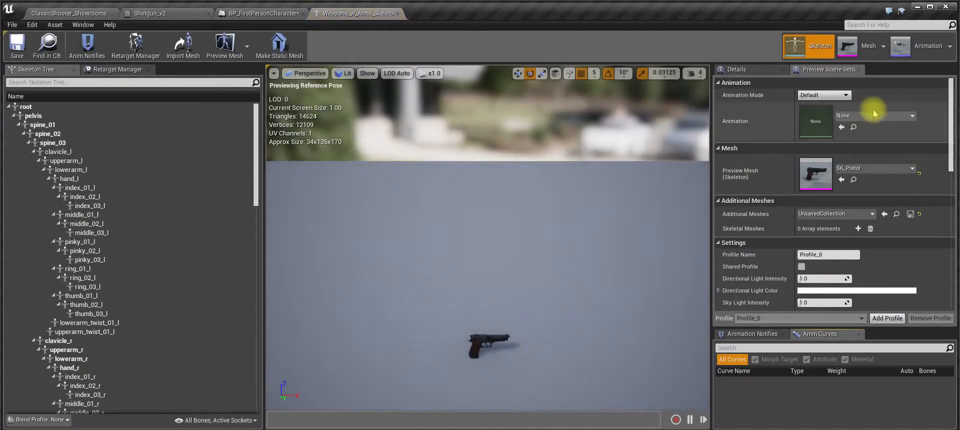
pyautogui.click(869, 169)
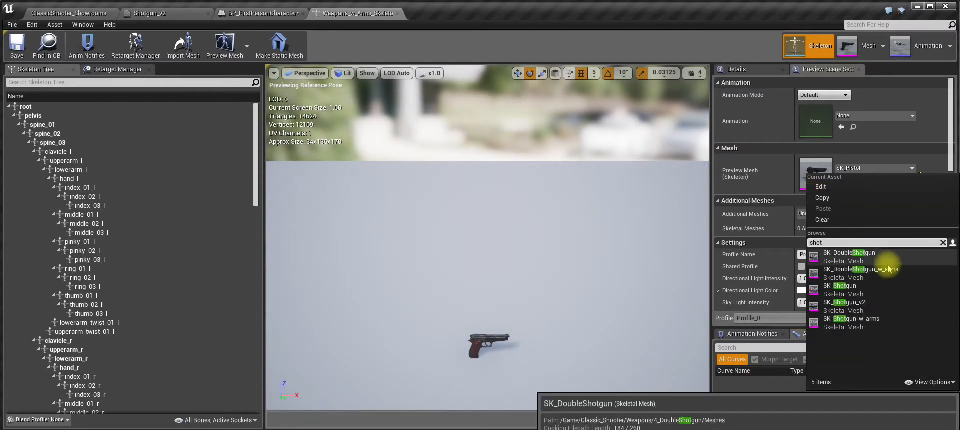
pyautogui.click(825, 305)
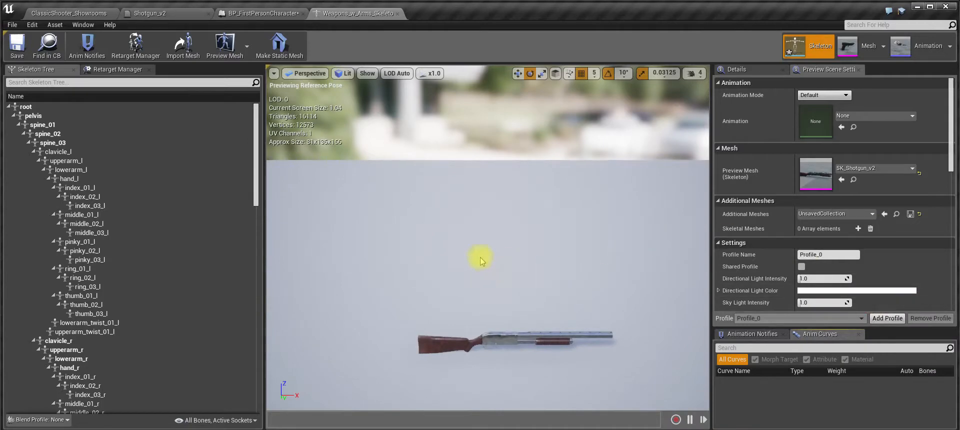
# Step: Select ShotgunFlashSocket under the Shotgun_Ammo bone and check its placement against the shotgun's muzzle using the move gizmo
pyautogui.scroll(-10, 158, 310)
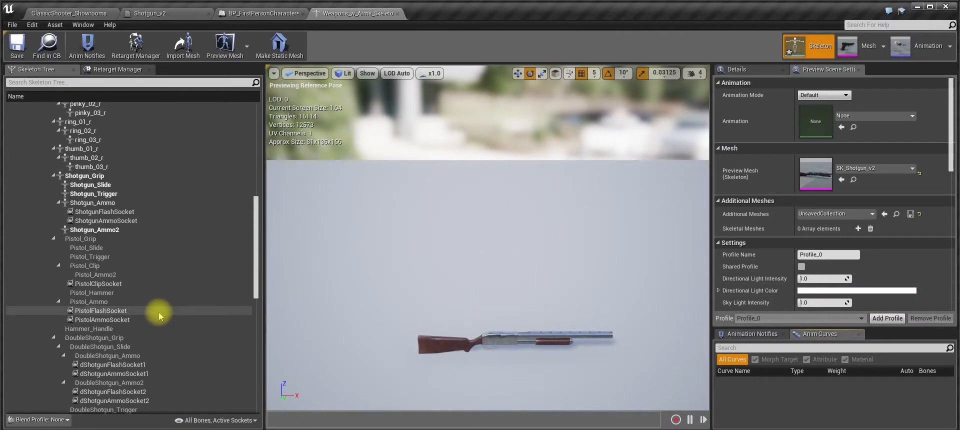
pyautogui.click(125, 212)
pyautogui.keyDown('shift'); pyautogui.moveTo(466, 319); pyautogui.dragTo(521, 358, button='middle'); pyautogui.keyUp('shift')
pyautogui.scroll(3, 521, 360)
pyautogui.moveTo(541, 287)
pyautogui.keyDown('shift'); pyautogui.mouseDown(button='middle')
pyautogui.moveTo(543, 210)
pyautogui.moveTo(542, 279)
pyautogui.mouseUp(button='middle'); pyautogui.keyUp('shift')
pyautogui.press('w')
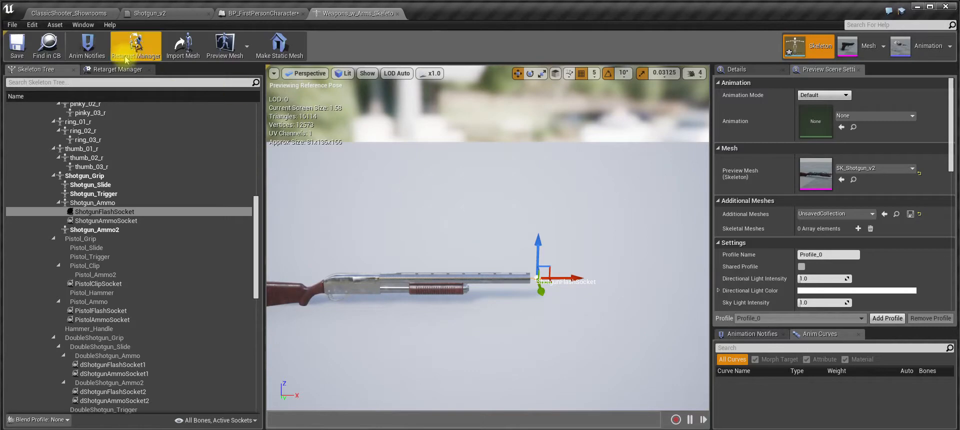
# Step: Play the ClassicShooter_Showrooms level and walk forward to pick up the shotgun and its shells
pyautogui.click(75, 14)
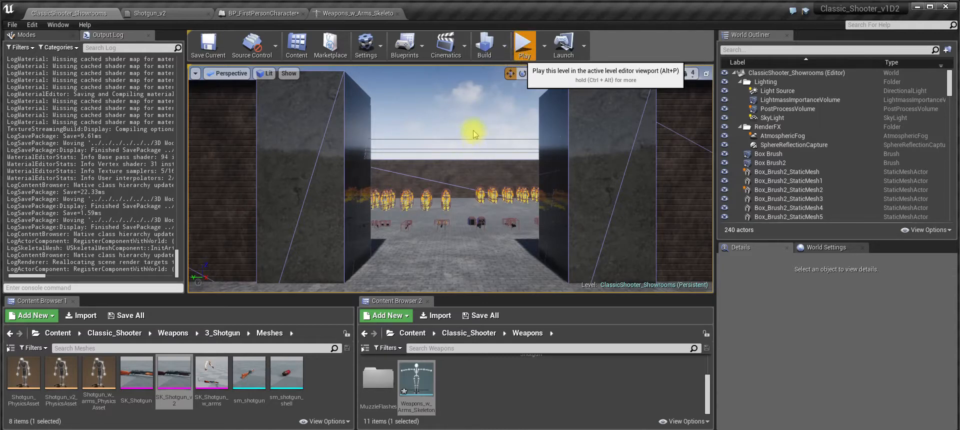
pyautogui.press('w')
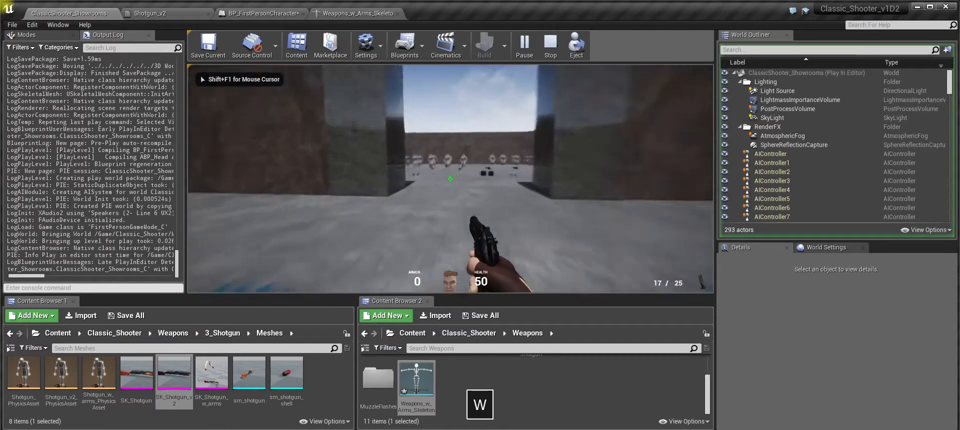
pyautogui.press('a')
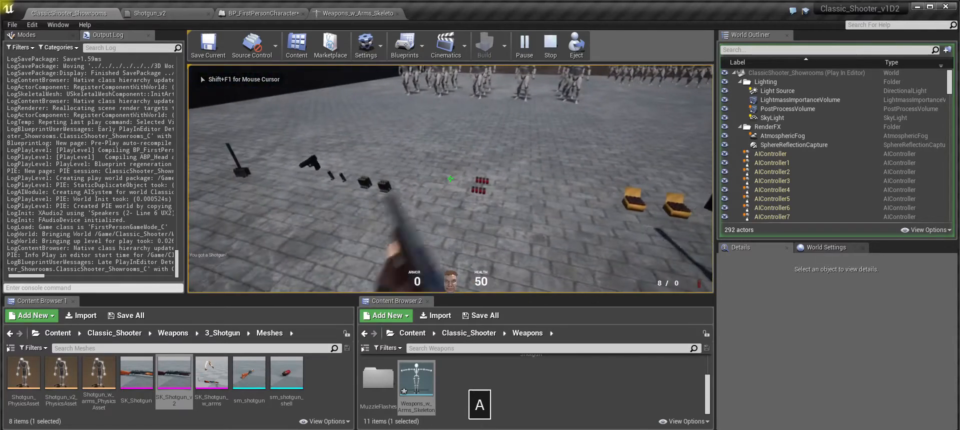
pyautogui.press('w')
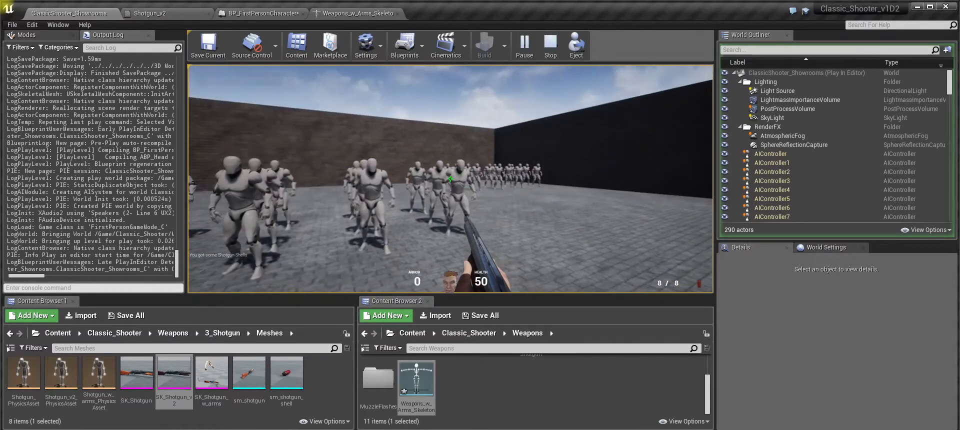
# Step: Fire the shotgun repeatedly at the enemies while moving around the arena to test its firing animation
pyautogui.click(450, 178)
pyautogui.press('w')
pyautogui.click(450, 179)
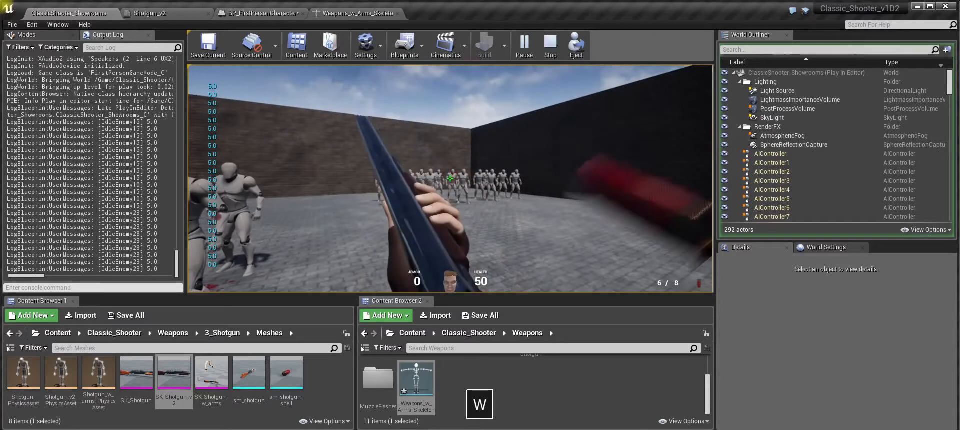
pyautogui.click(449, 178)
pyautogui.press('d')
pyautogui.click(450, 178)
pyautogui.click(449, 178)
pyautogui.press('w')
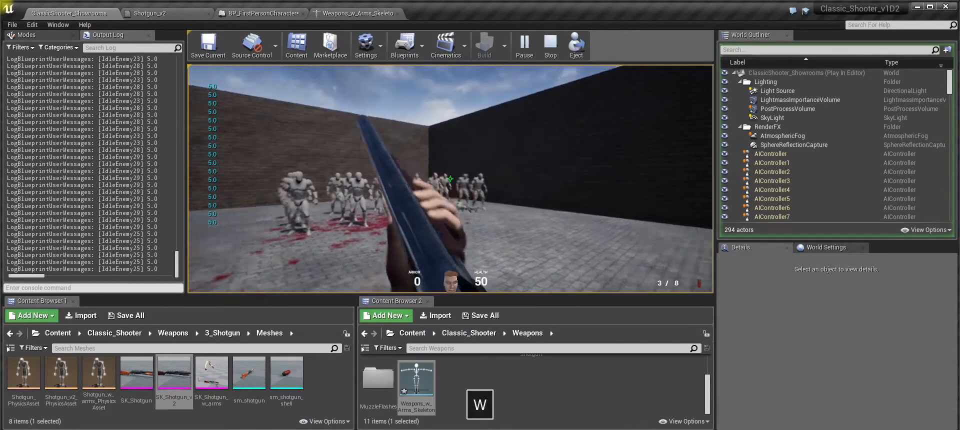
pyautogui.press('d')
pyautogui.click(450, 179)
pyautogui.press('w')
pyautogui.click(450, 178)
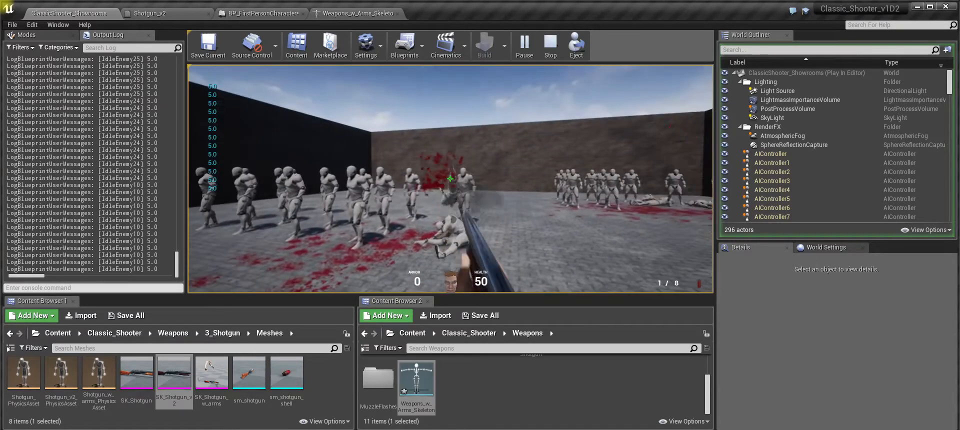
# Step: Fire again, reload the shotgun, take one more shot, and end the play session
pyautogui.press('w')
pyautogui.click(450, 178)
pyautogui.press('r')
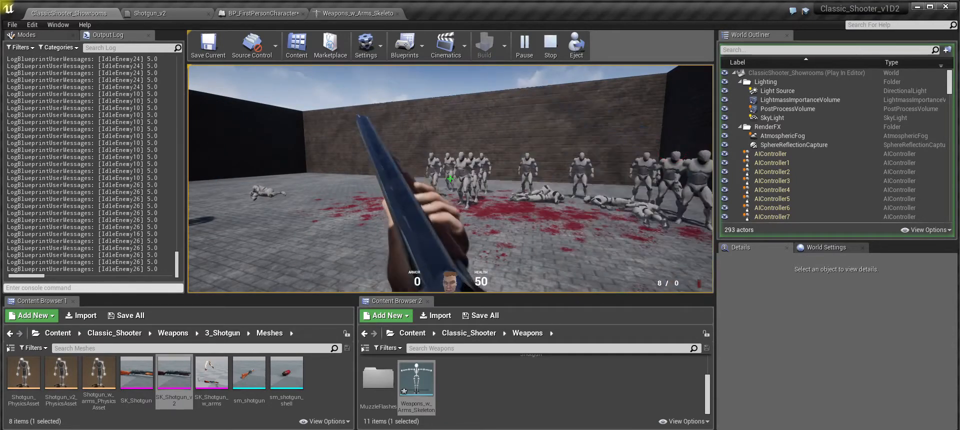
pyautogui.click(450, 179)
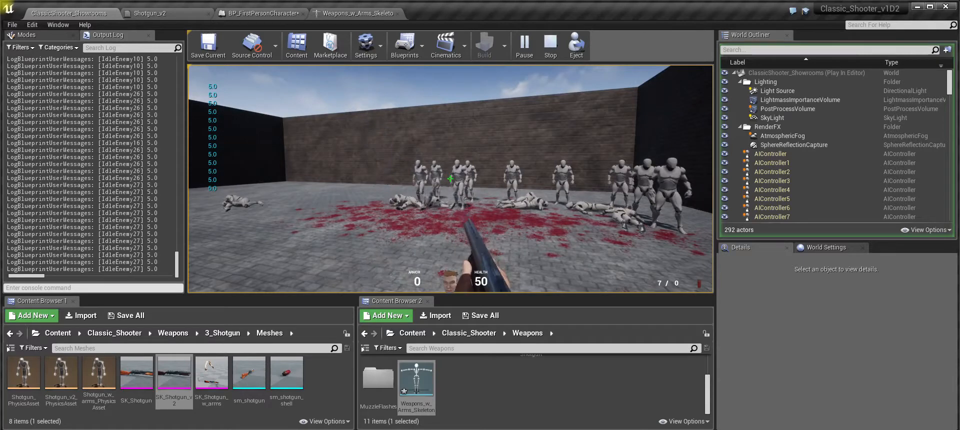
pyautogui.press('Escape')
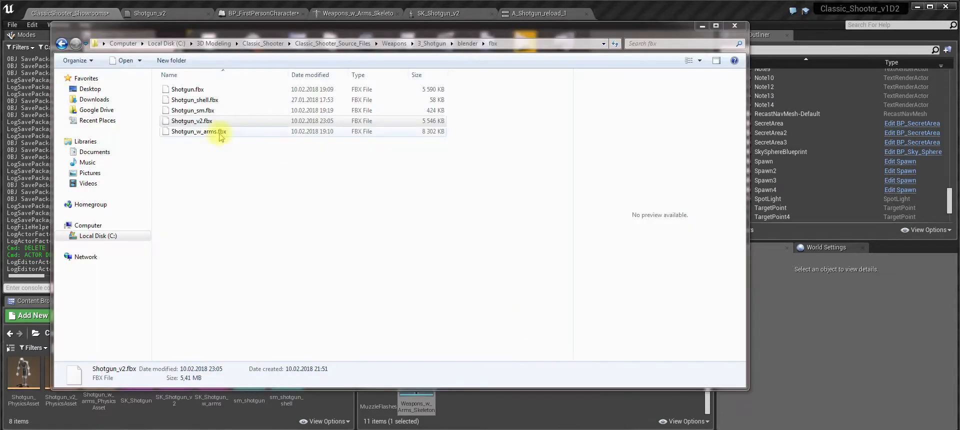
# Step: Import Shotgun_v2.fbx into the 3_Shotgun Meshes folder as a static mesh with Skeletal Mesh disabled, and save all modified content
pyautogui.click(195, 121)
pyautogui.moveTo(192, 123); pyautogui.dragTo(266, 415)
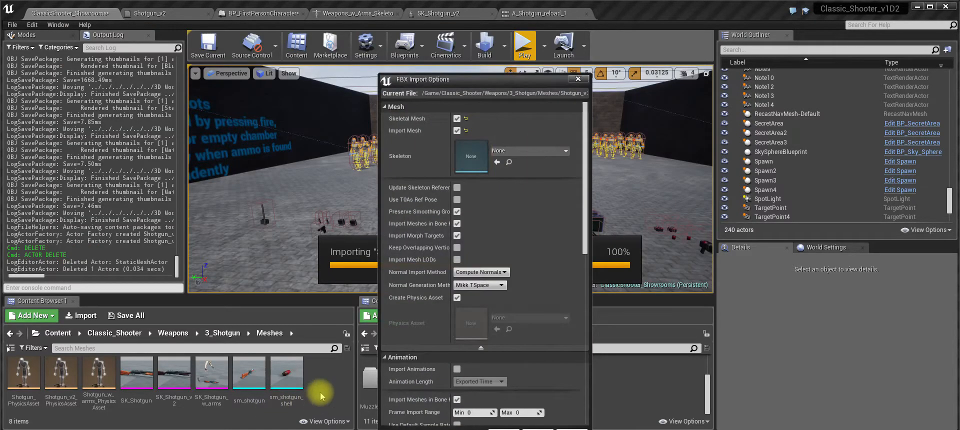
pyautogui.click(457, 119)
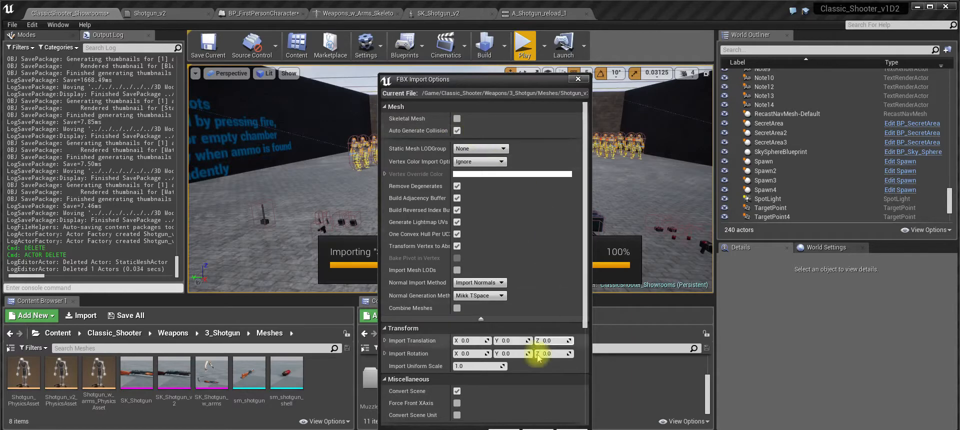
pyautogui.moveTo(495, 80); pyautogui.dragTo(479, 52)
pyautogui.click(521, 403)
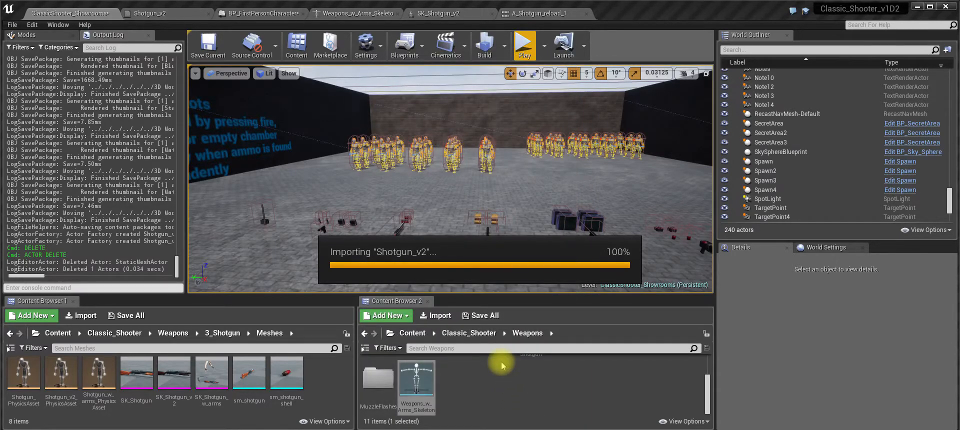
pyautogui.click(125, 315)
pyautogui.click(572, 356)
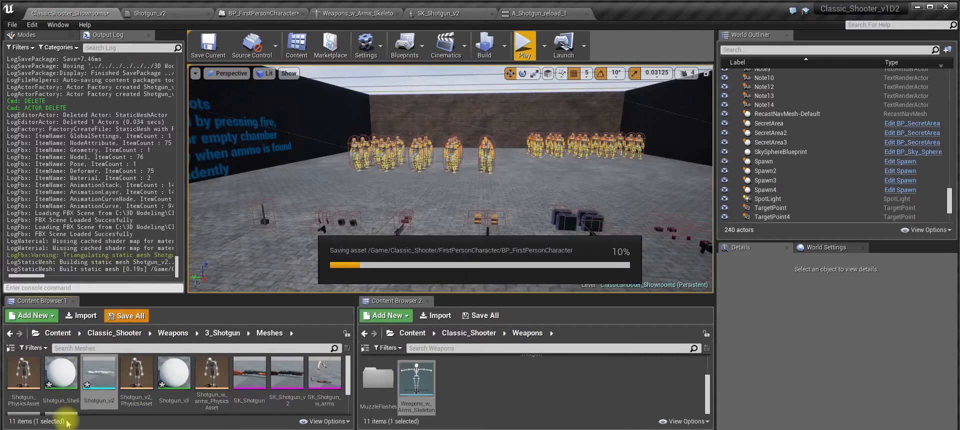
# Step: Delete the imported Shotgun_Shell material, replacing its references with M_Shotgun_Shell, apply the pending Shotgun_v2 material changes, and save the affected assets
pyautogui.click(65, 376)
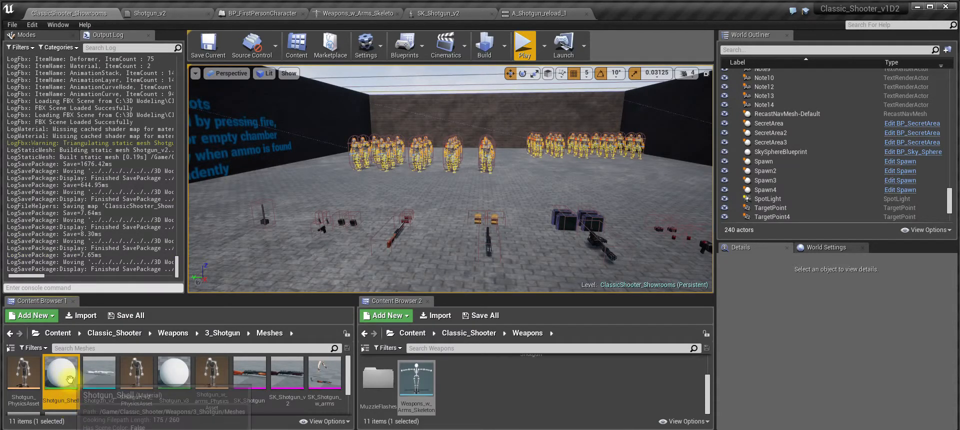
pyautogui.press('Delete')
pyautogui.click(378, 411)
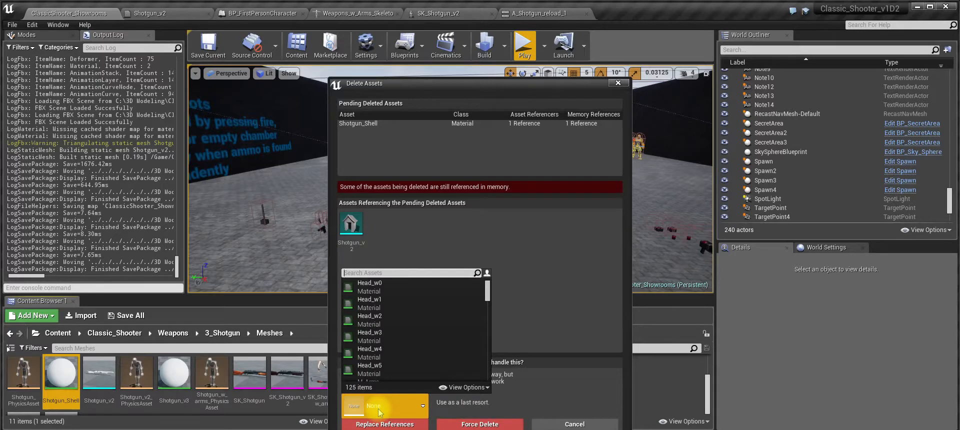
pyautogui.write('shell s')
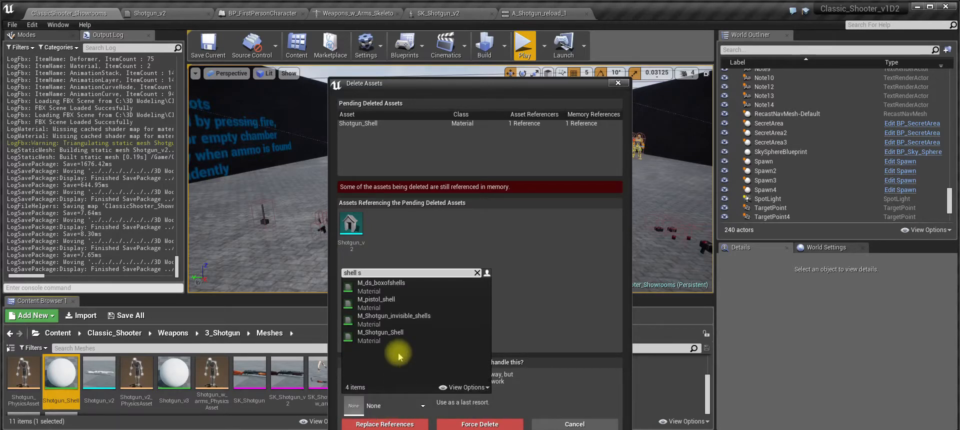
pyautogui.click(384, 337)
pyautogui.click(384, 424)
pyautogui.click(525, 305)
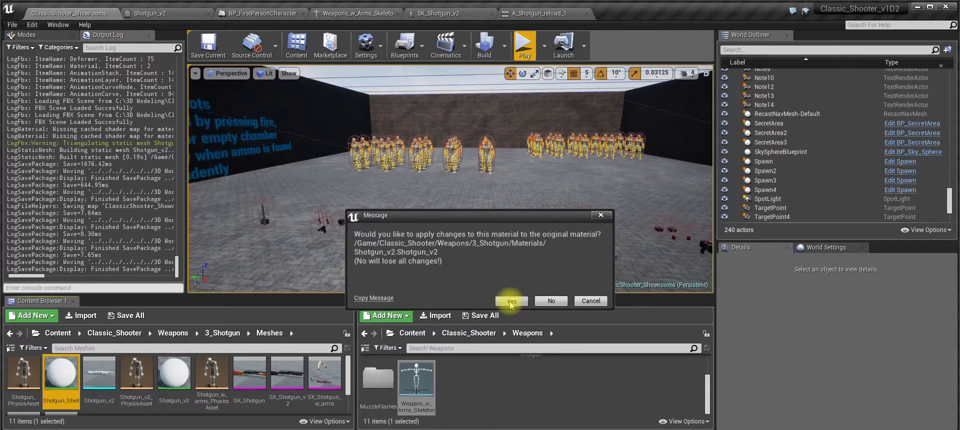
pyautogui.click(510, 302)
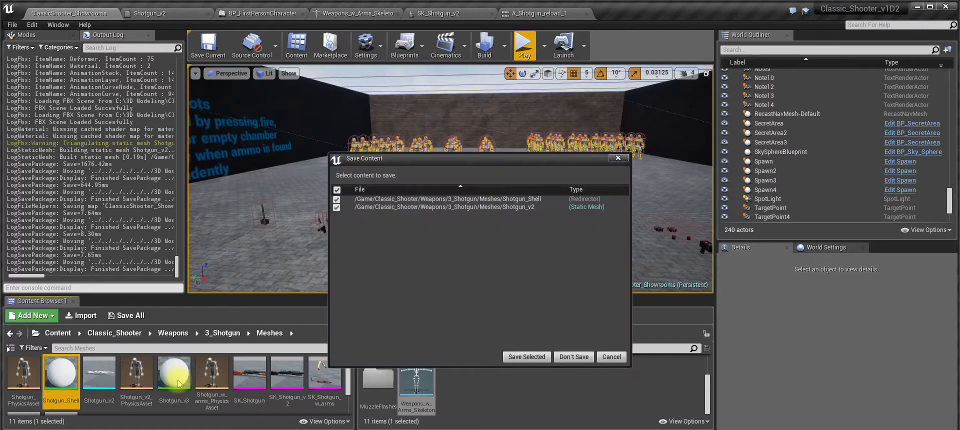
pyautogui.click(527, 357)
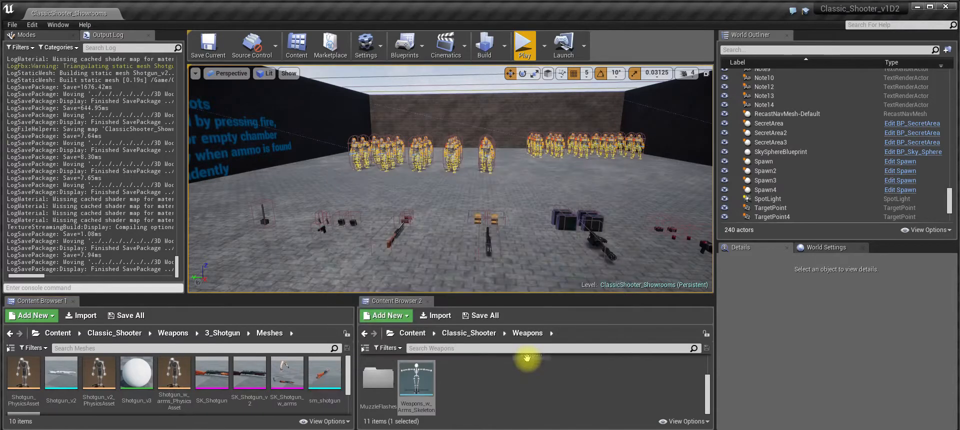
# Step: Delete the imported Shotgun_v3 material, replacing its references with the Shotgun_v2 material, and save the affected assets
pyautogui.click(138, 383)
pyautogui.press('Delete')
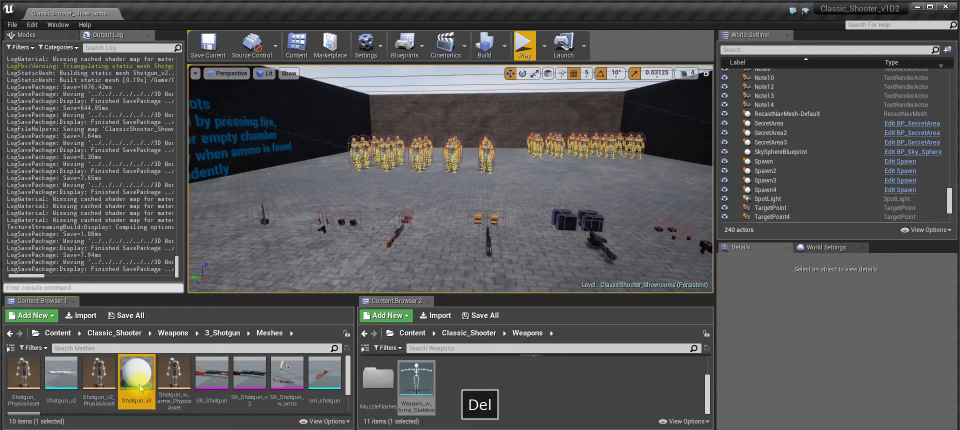
pyautogui.click(399, 405)
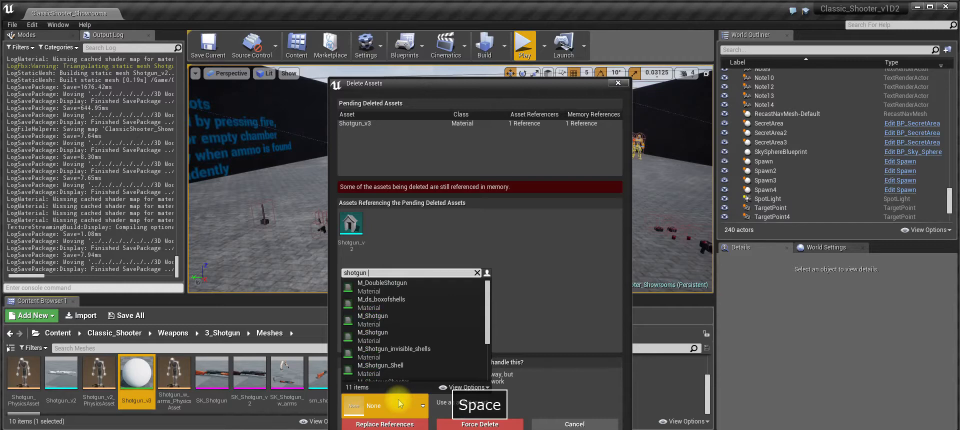
pyautogui.write('2')
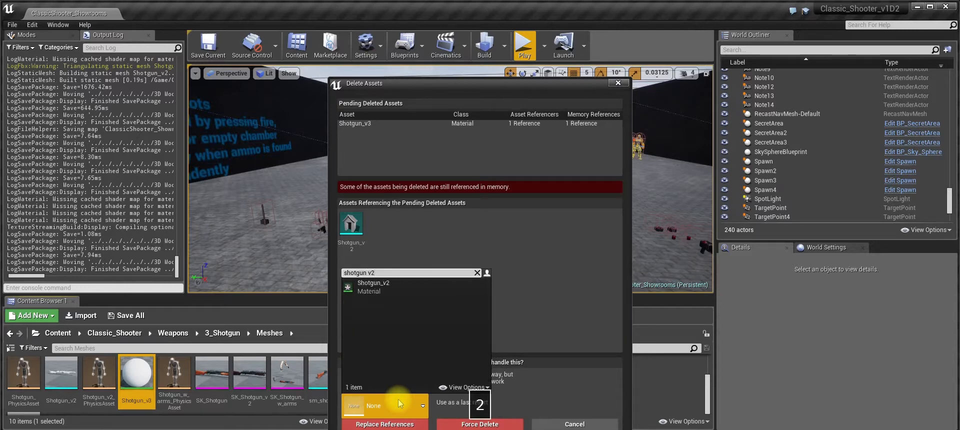
pyautogui.click(392, 288)
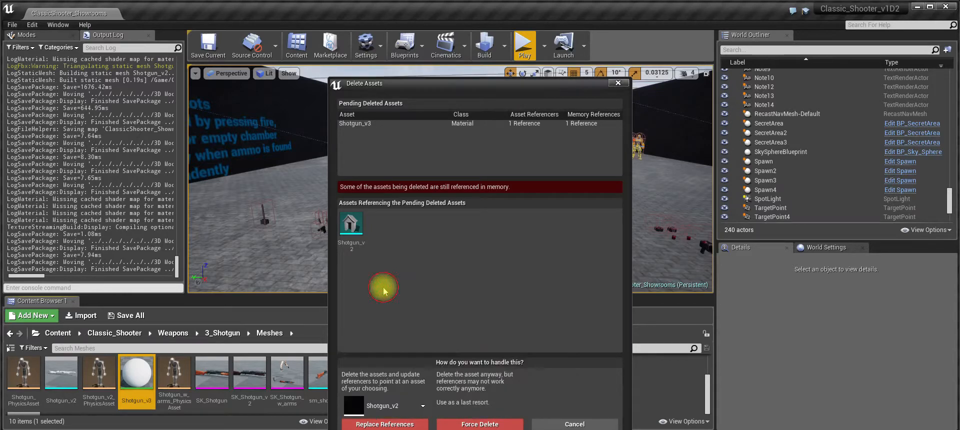
pyautogui.click(394, 424)
pyautogui.click(537, 299)
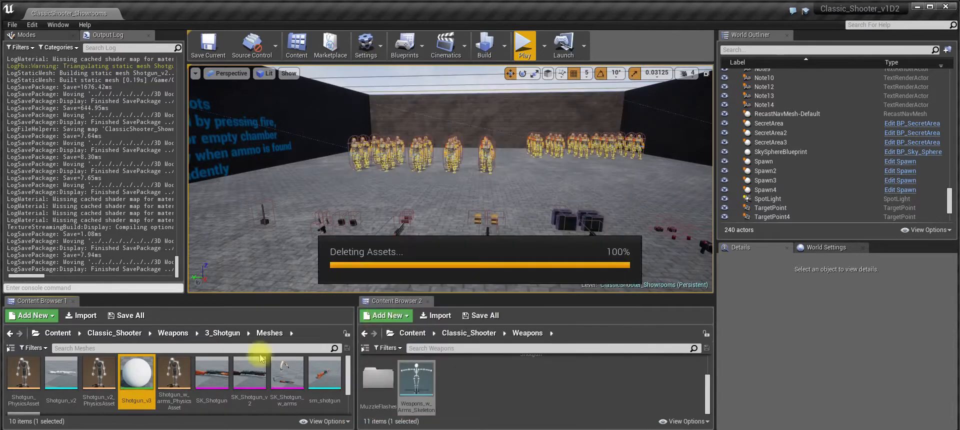
pyautogui.click(527, 356)
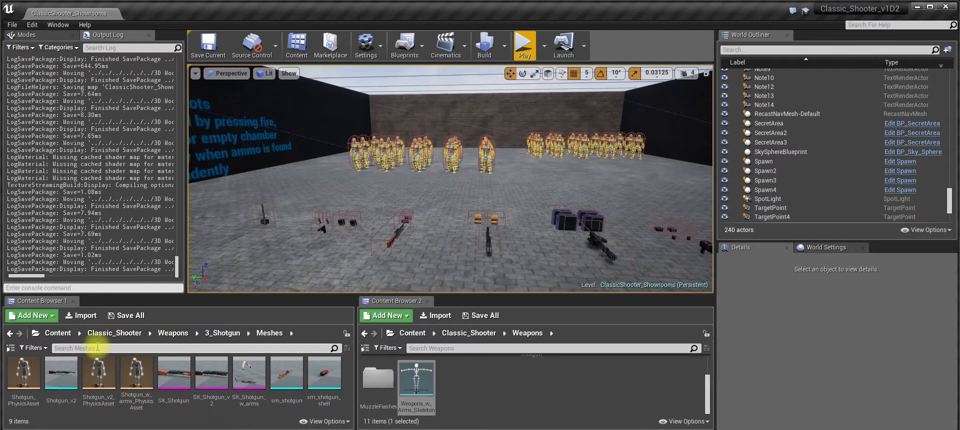
# Step: Open the Materials folder of the 3_Shotgun weapon
pyautogui.click(173, 333)
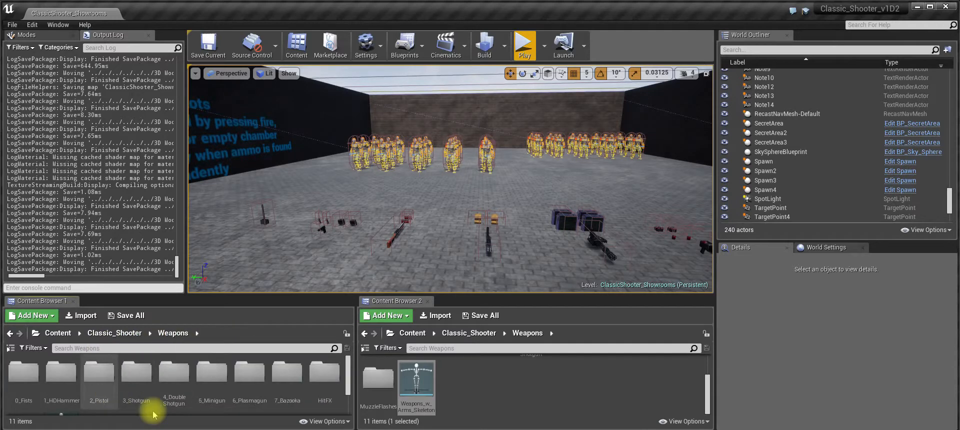
pyautogui.click(138, 383)
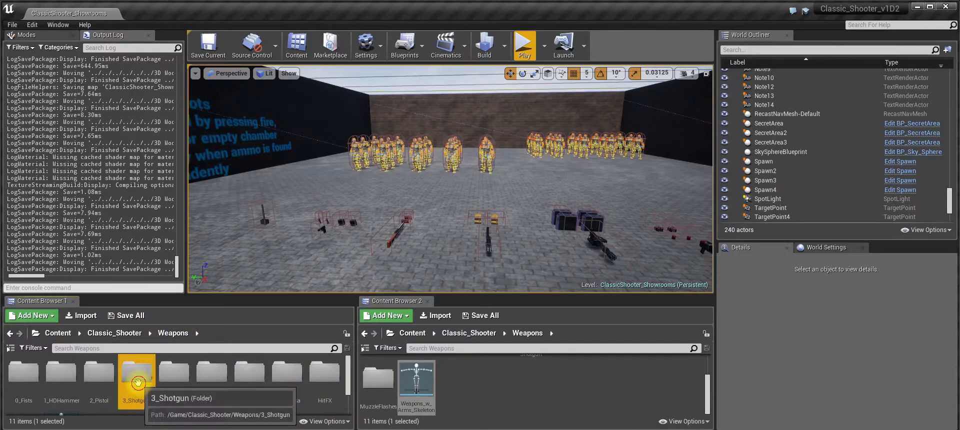
pyautogui.doubleClick(138, 383)
pyautogui.doubleClick(61, 375)
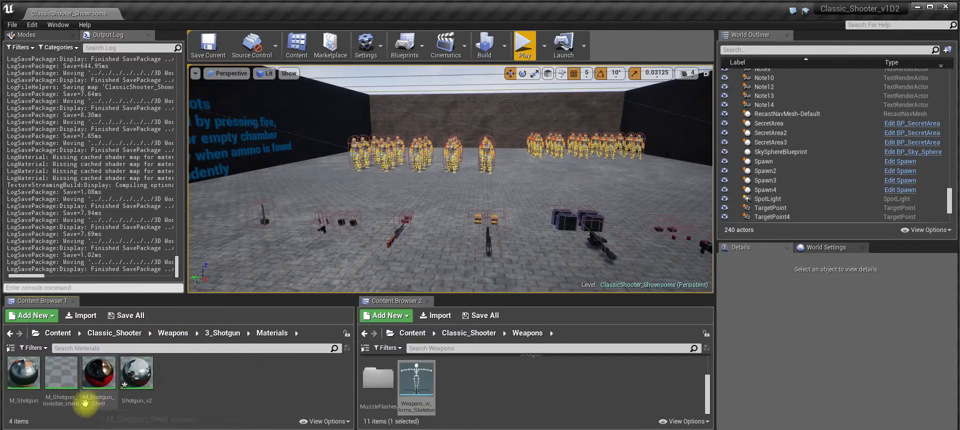
# Step: Rename the Shotgun_v2 material to M_Shotgun_v2 and return to the 3_Shotgun folder
pyautogui.click(154, 402)
pyautogui.press('F2')
pyautogui.hotkey('ctrl', 'Left')
pyautogui.write('M')
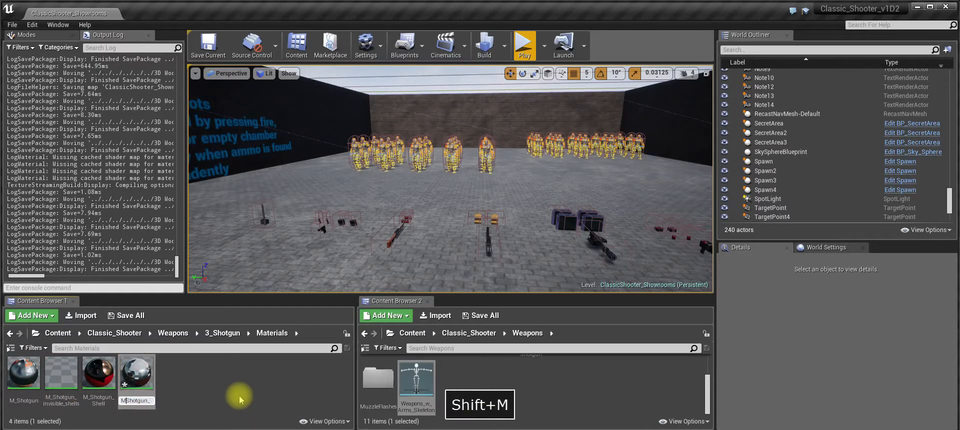
pyautogui.write('_')
pyautogui.press('Return')
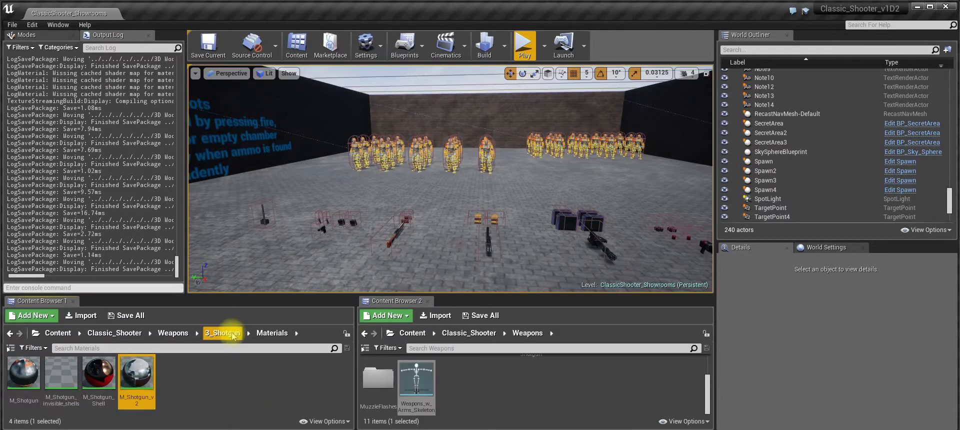
pyautogui.click(219, 334)
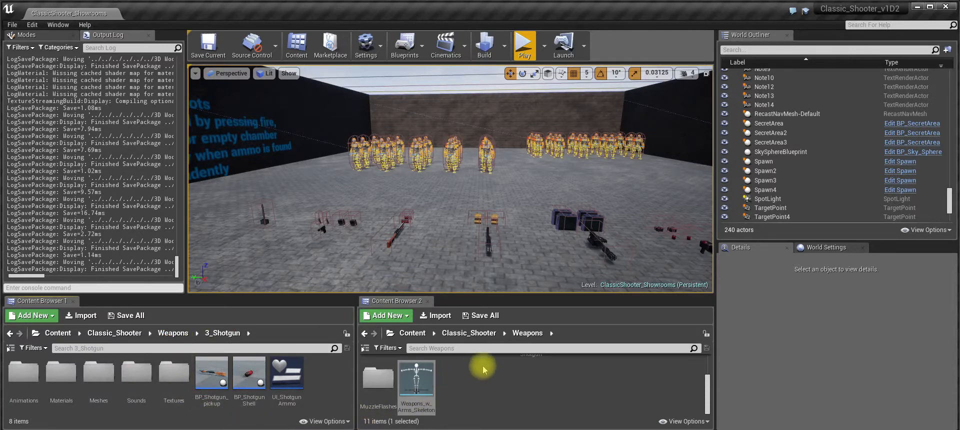
# Step: Open the blueprint of the BP_Shotgun_pickup placed in the level and set its Shotgun component's static mesh to Shotgun_v2
pyautogui.click(327, 245)
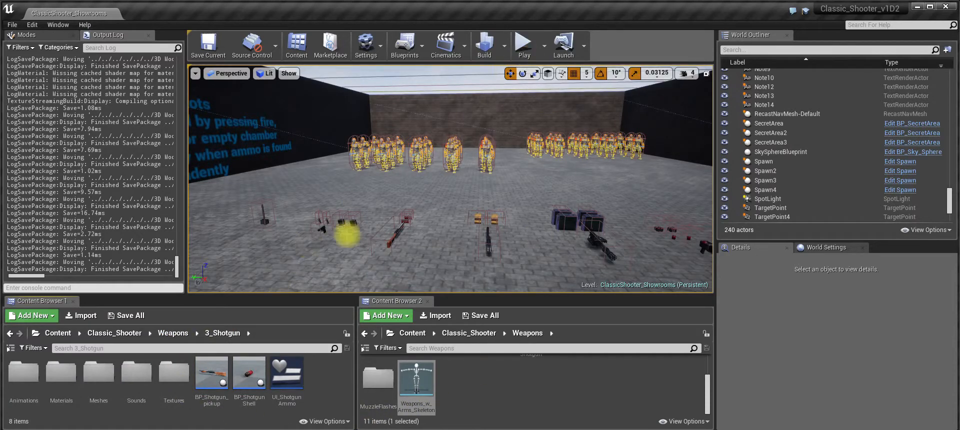
pyautogui.click(389, 236)
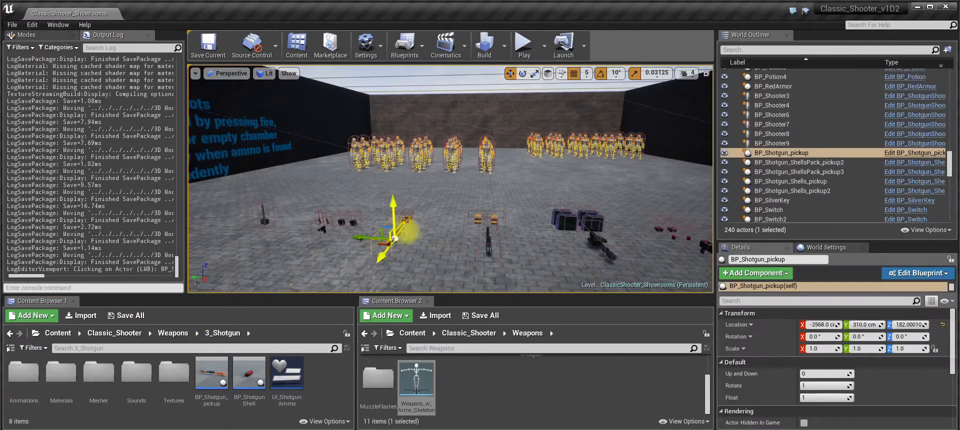
pyautogui.click(916, 153)
pyautogui.click(39, 141)
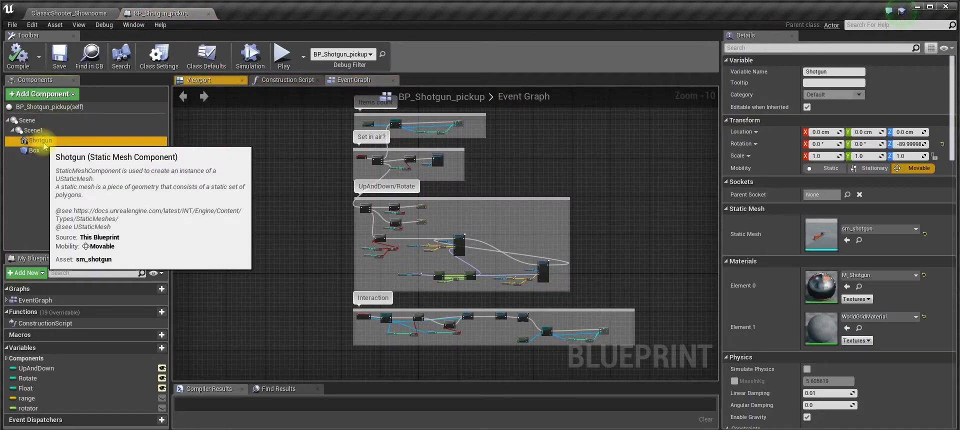
pyautogui.click(916, 231)
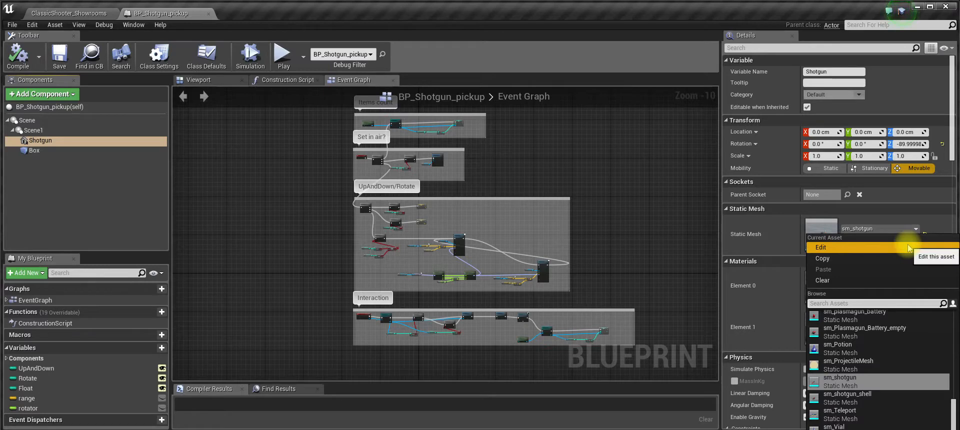
pyautogui.write('shot v2')
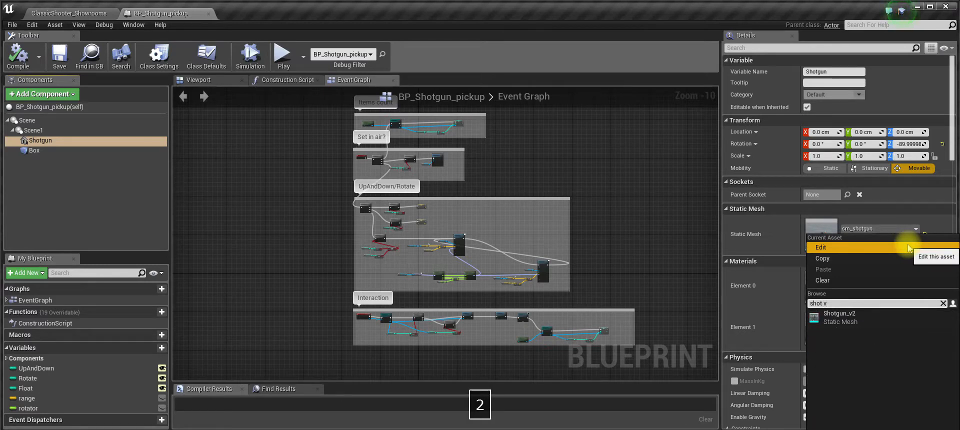
pyautogui.click(866, 320)
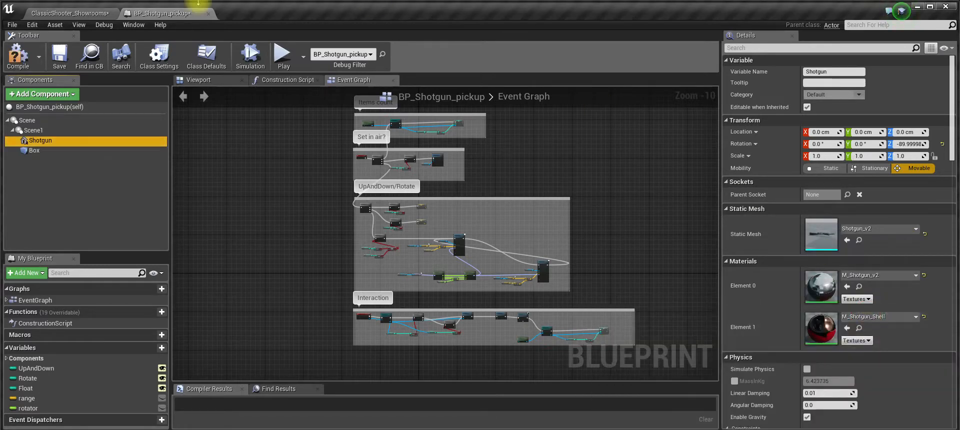
# Step: Rotate the Shotgun component about Z to about 180° so the gun lies lengthwise along the collision box
pyautogui.click(195, 80)
pyautogui.keyDown('alt'); pyautogui.moveTo(462, 212); pyautogui.dragTo(467, 207); pyautogui.keyUp('alt')
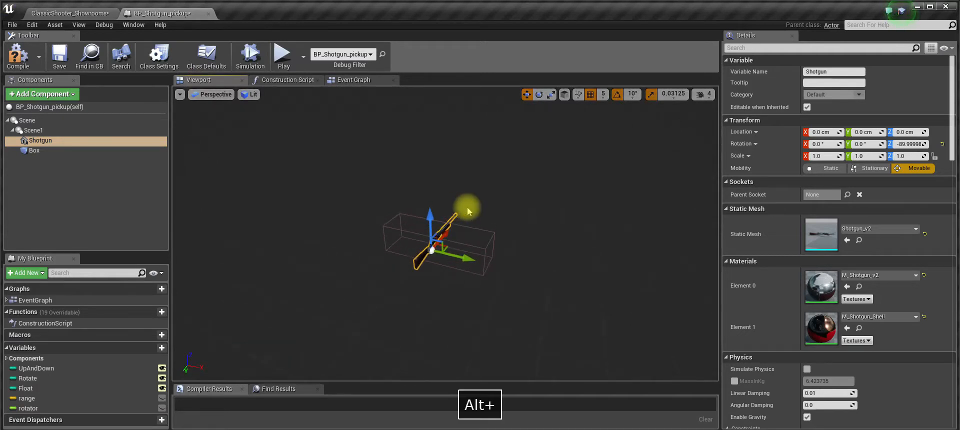
pyautogui.scroll(3, 467, 207)
pyautogui.press('e')
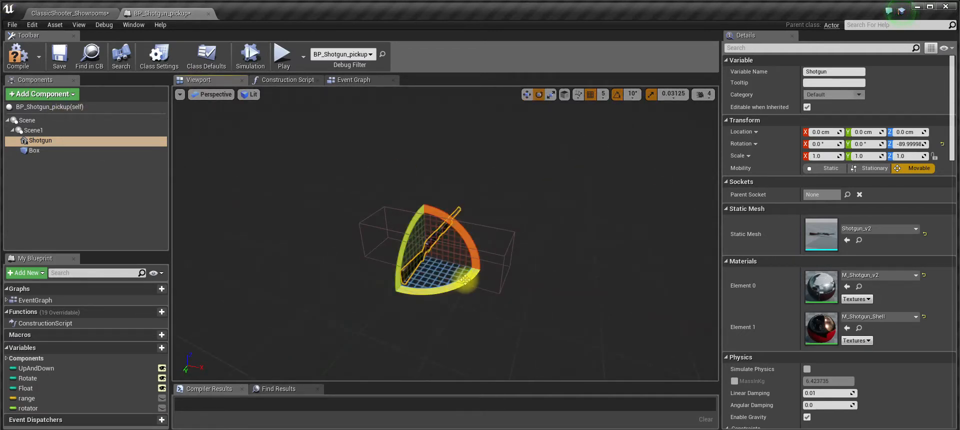
pyautogui.moveTo(421, 290); pyautogui.dragTo(456, 270)
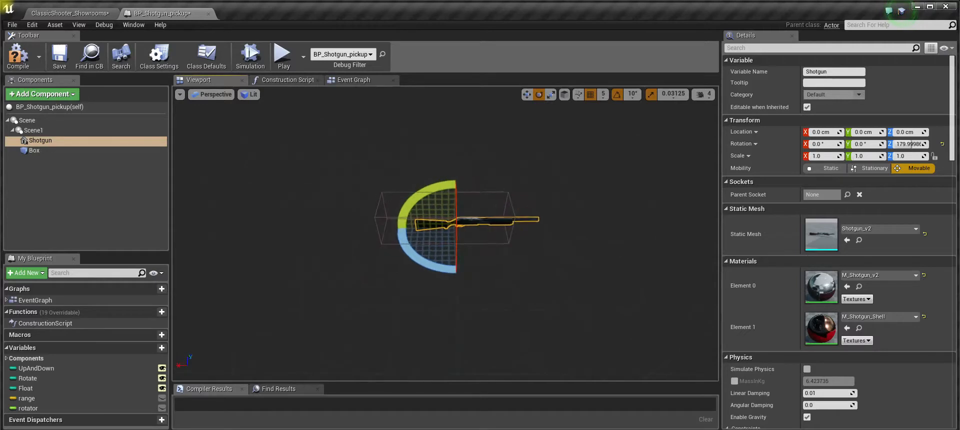
# Step: Move the Shotgun component along X to about 35 cm so the gun sits inside the collision box
pyautogui.click(63, 121)
pyautogui.click(43, 131)
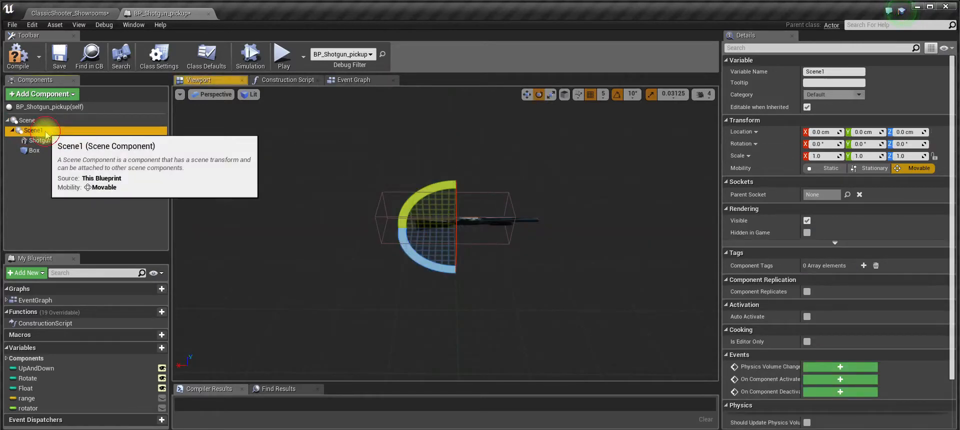
pyautogui.keyDown('alt'); pyautogui.moveTo(349, 203); pyautogui.dragTo(515, 207); pyautogui.keyUp('alt')
pyautogui.press('w')
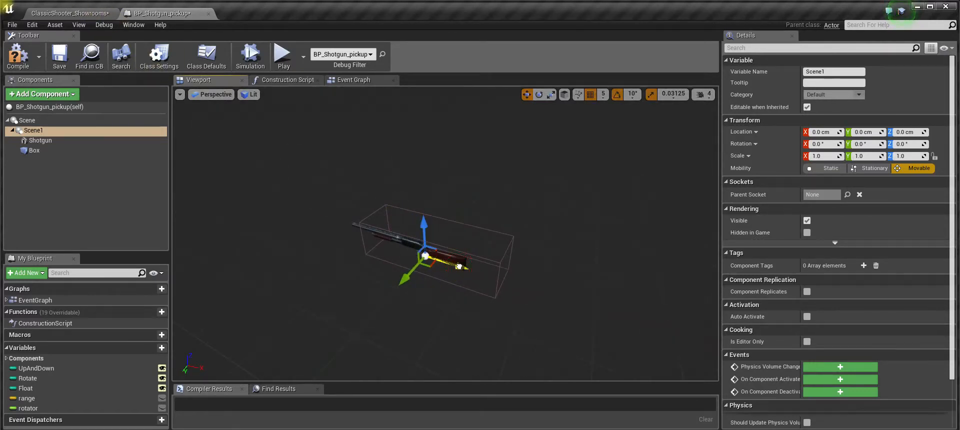
pyautogui.click(502, 264)
pyautogui.click(458, 261)
pyautogui.keyDown('alt'); pyautogui.moveTo(501, 228); pyautogui.dragTo(524, 213); pyautogui.keyUp('alt')
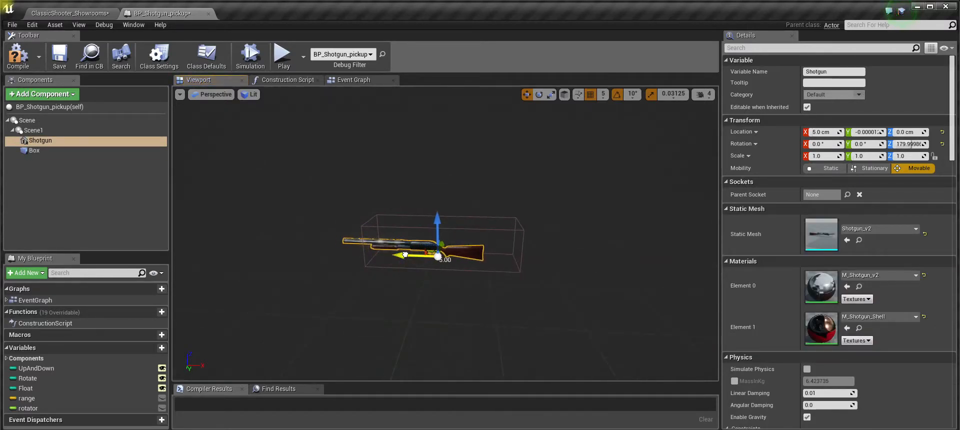
pyautogui.moveTo(403, 255); pyautogui.dragTo(424, 255)
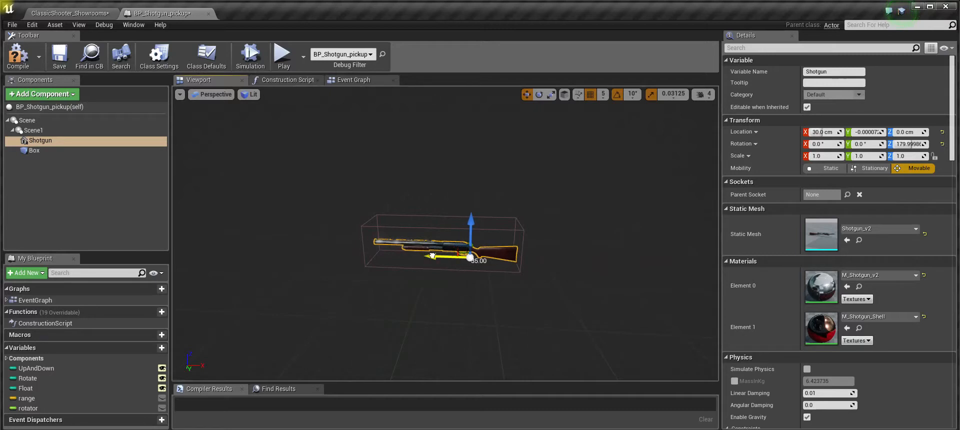
pyautogui.moveTo(374, 202)
pyautogui.keyDown('alt'); pyautogui.mouseDown()
pyautogui.moveTo(373, 188)
pyautogui.moveTo(382, 240)
pyautogui.moveTo(373, 185)
pyautogui.moveTo(381, 197)
pyautogui.mouseUp(); pyautogui.keyUp('alt')
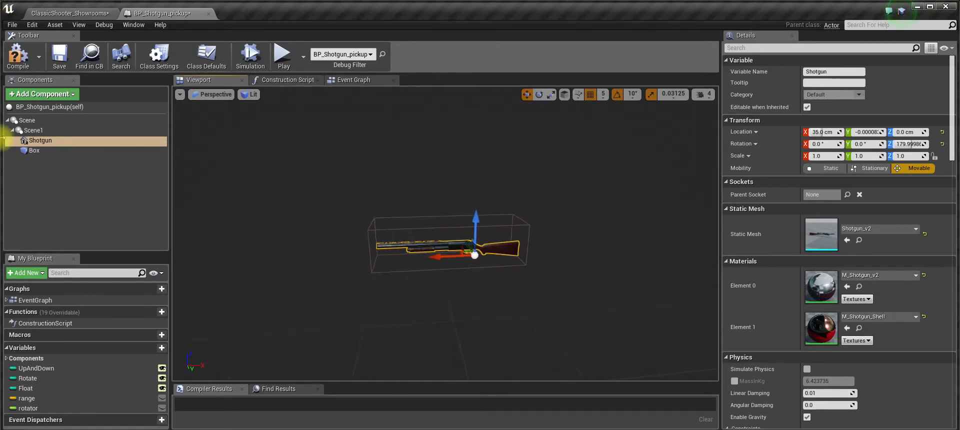
# Step: Play the showroom level to check the updated shotgun pickup, and inspect the weapon pickups in the editor
pyautogui.click(72, 10)
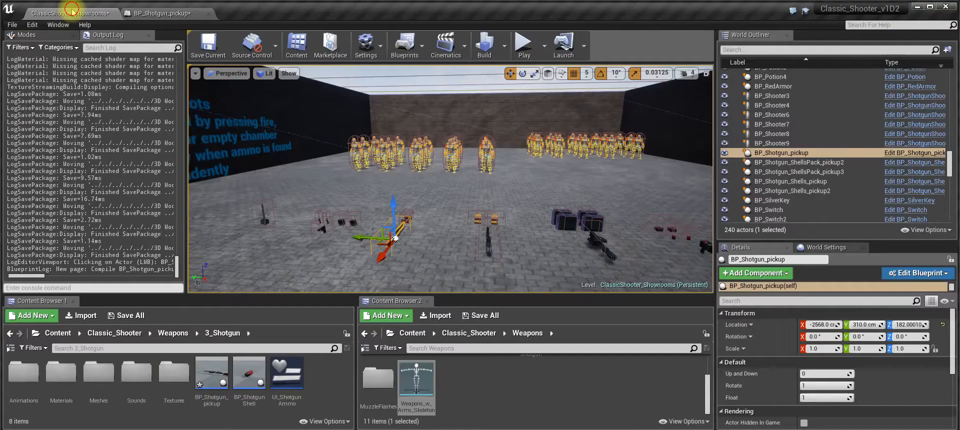
pyautogui.keyDown('alt'); pyautogui.moveTo(395, 238); pyautogui.dragTo(435, 190); pyautogui.keyUp('alt')
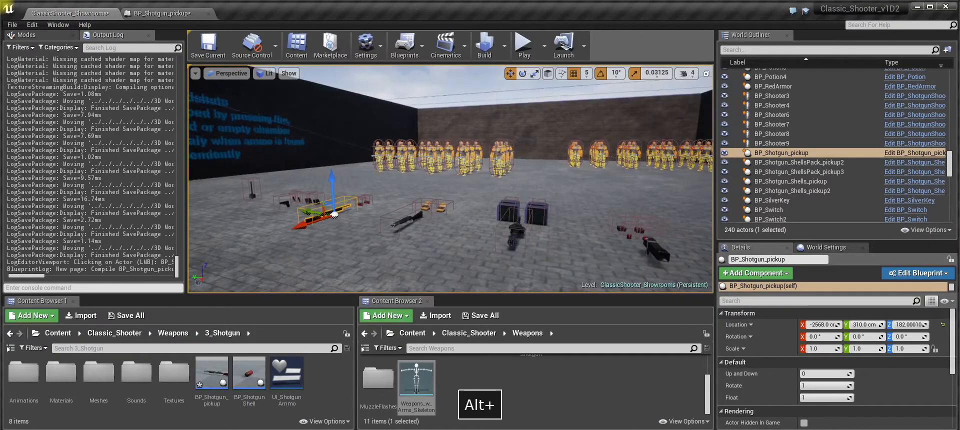
pyautogui.click(523, 56)
pyautogui.press('w')
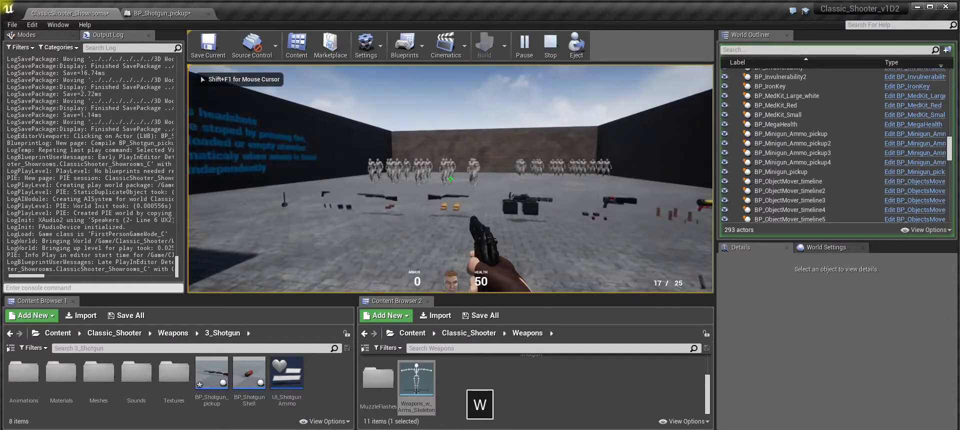
pyautogui.press('Escape')
pyautogui.click(367, 215)
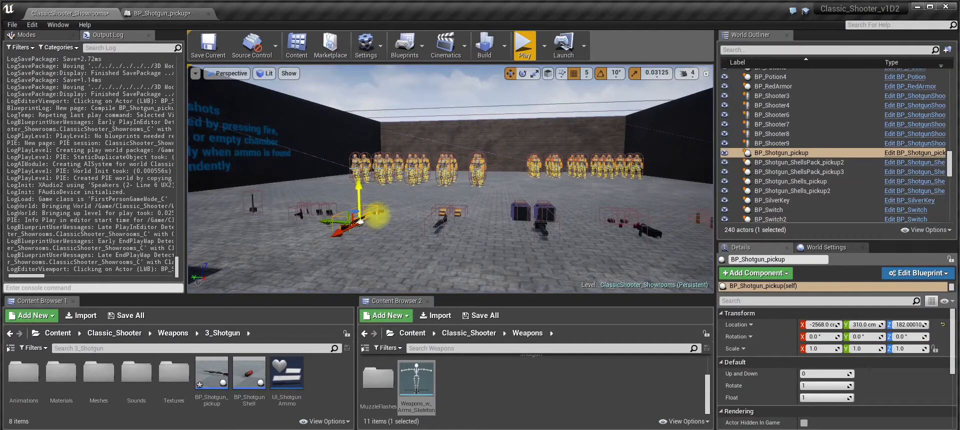
pyautogui.click(441, 223)
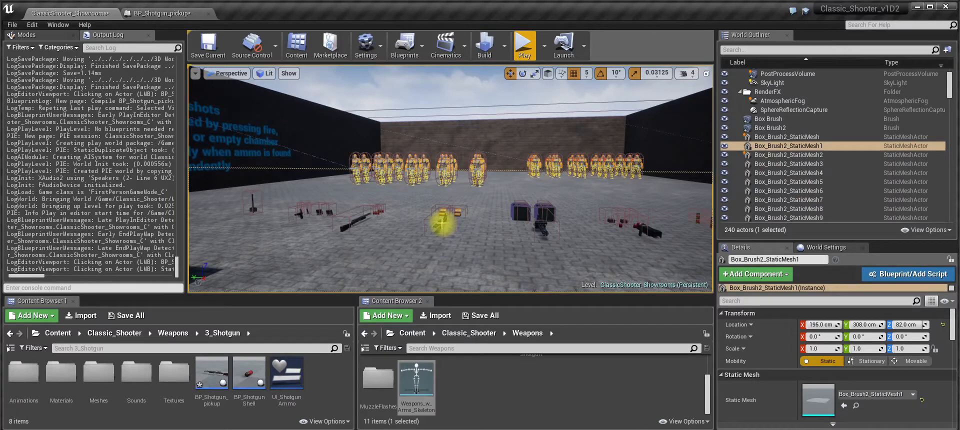
pyautogui.click(442, 222)
pyautogui.click(359, 219)
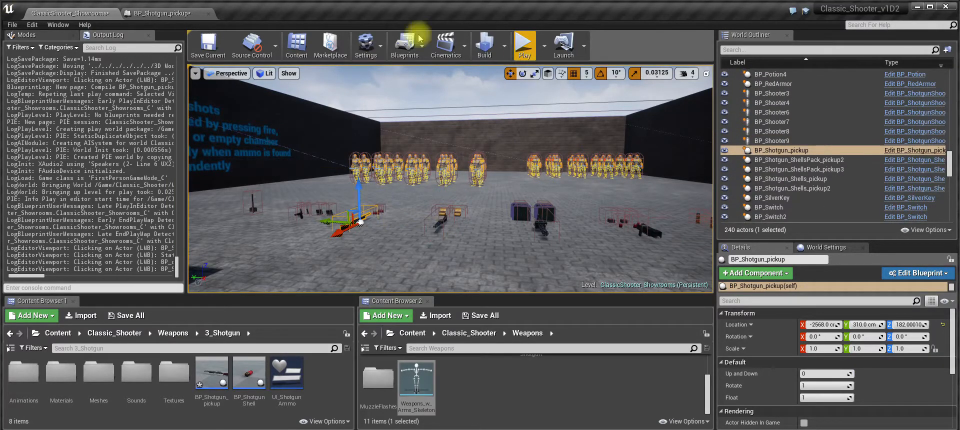
# Step: Recheck the shotgun's placement in the pickup blueprint and playtest its spin up close beside the neighbouring weapon
pyautogui.click(172, 13)
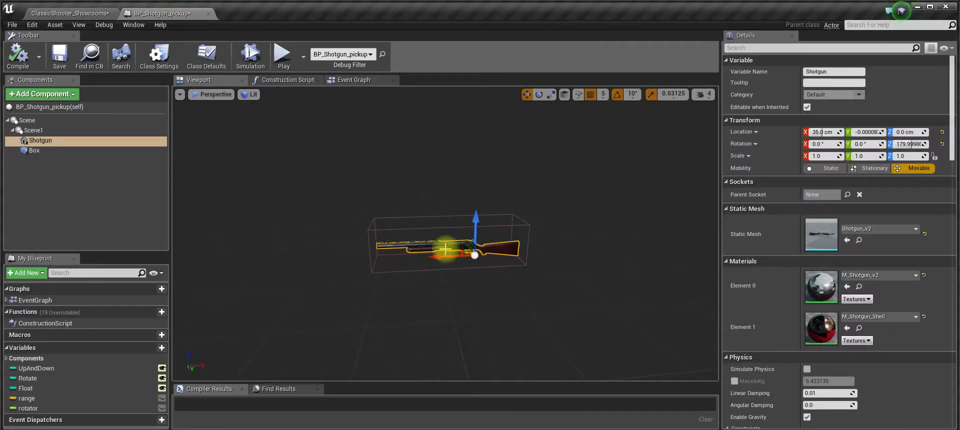
pyautogui.click(50, 12)
pyautogui.click(523, 45)
pyautogui.press('w')
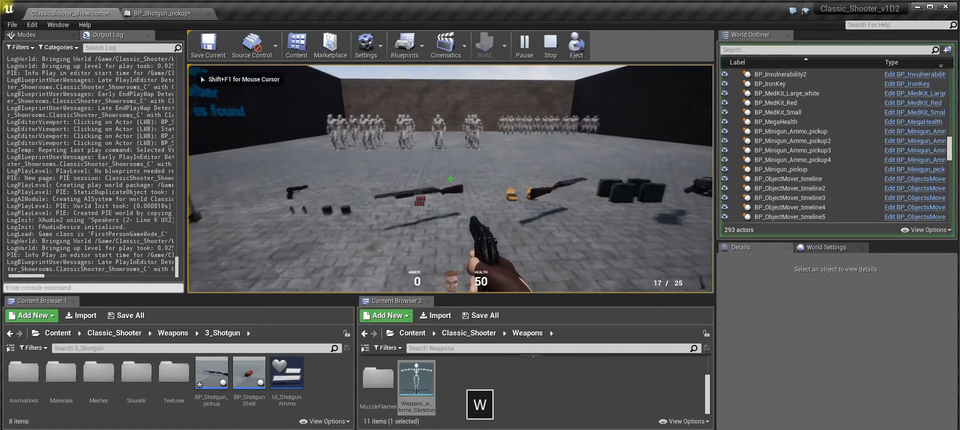
pyautogui.press('d')
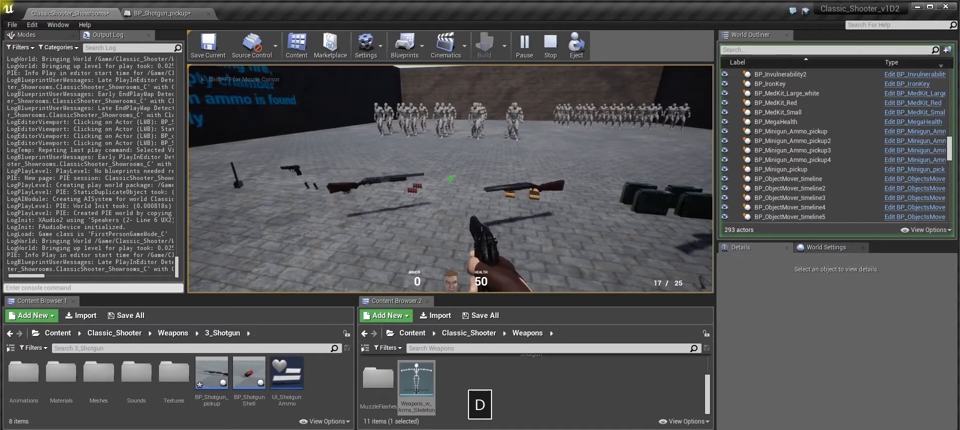
pyautogui.press('Escape')
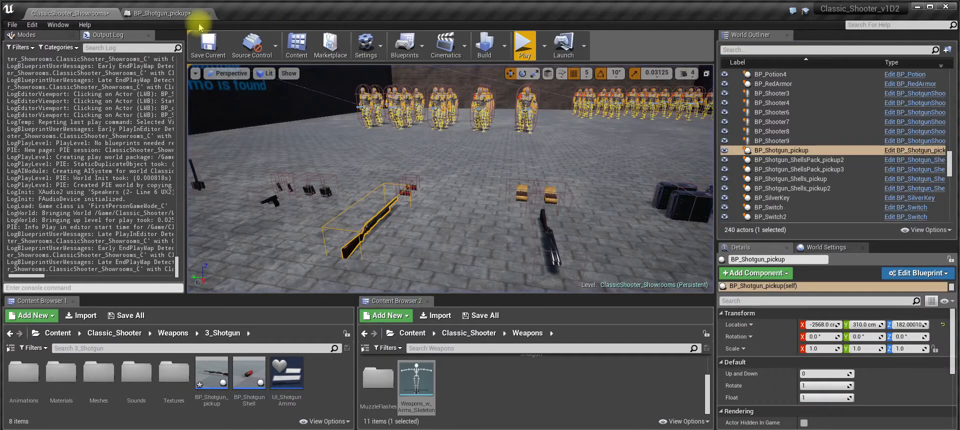
# Step: Set the Shotgun component's X location to 0 in the BP_Shotgun_pickup blueprint
pyautogui.click(180, 15)
pyautogui.click(75, 130)
pyautogui.keyDown('alt'); pyautogui.moveTo(362, 256); pyautogui.dragTo(373, 254); pyautogui.keyUp('alt')
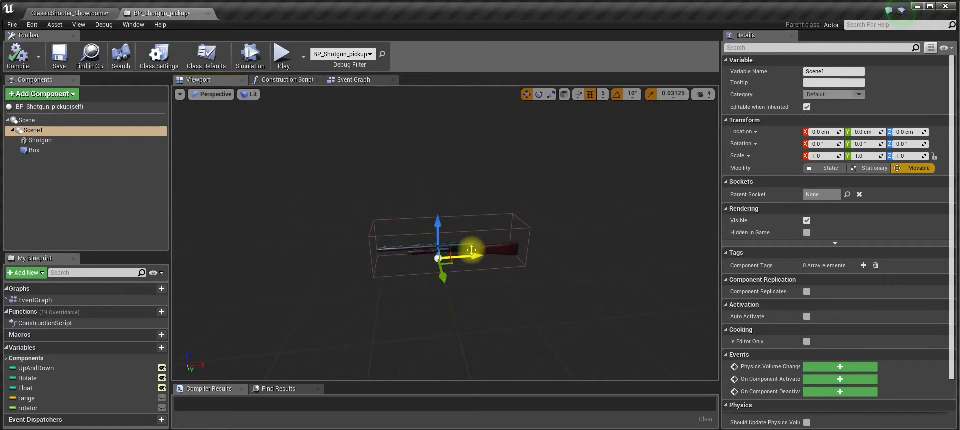
pyautogui.click(470, 245)
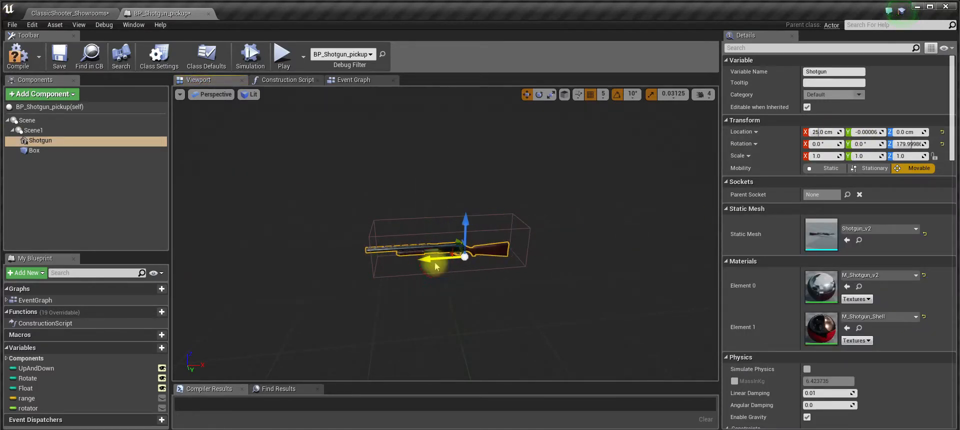
pyautogui.click(822, 132)
pyautogui.write('0')
pyautogui.press('Return')
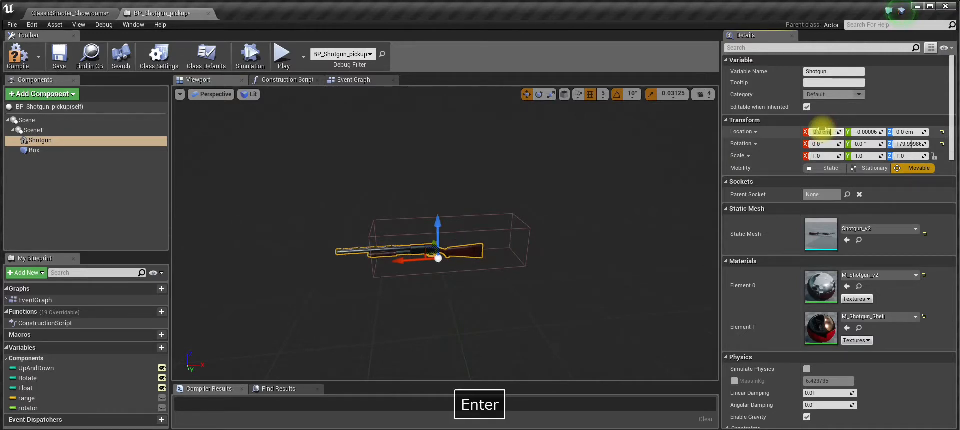
# Step: Move the Box collision component along X to about -25 cm so it encloses the shotgun mesh
pyautogui.click(515, 227)
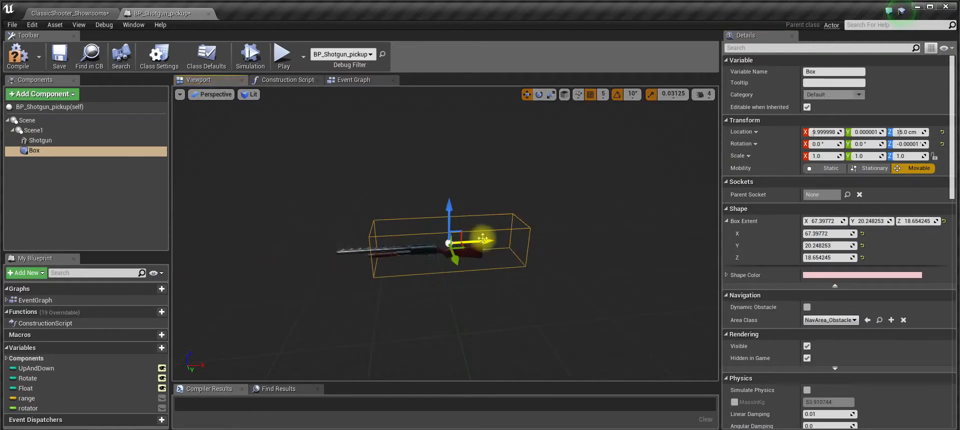
pyautogui.moveTo(453, 244); pyautogui.dragTo(447, 246)
pyautogui.keyDown('alt'); pyautogui.moveTo(456, 184); pyautogui.dragTo(420, 169); pyautogui.keyUp('alt')
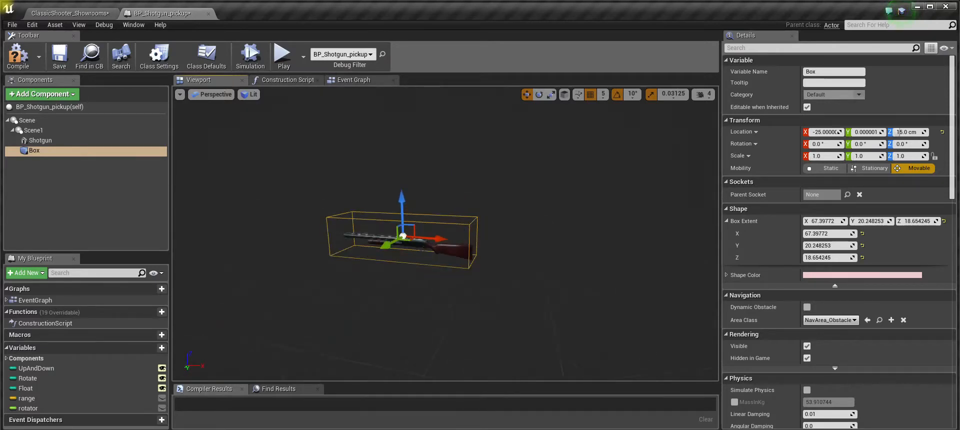
# Step: Play the showroom level and watch the shotgun pickup rotate from several angles beside the other weapons
pyautogui.click(100, 13)
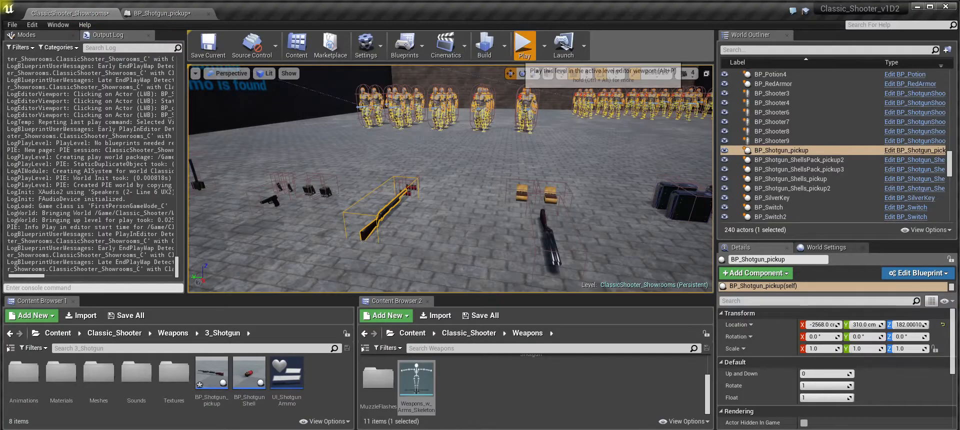
pyautogui.click(524, 50)
pyautogui.press('w')
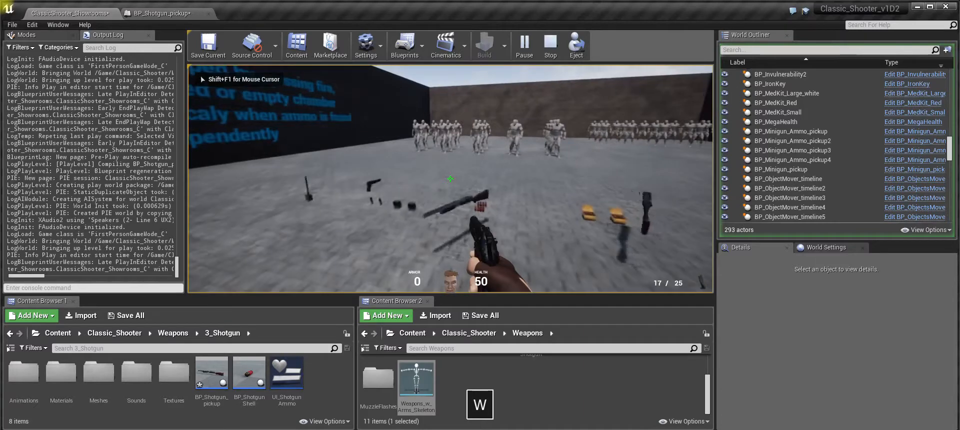
pyautogui.press('d')
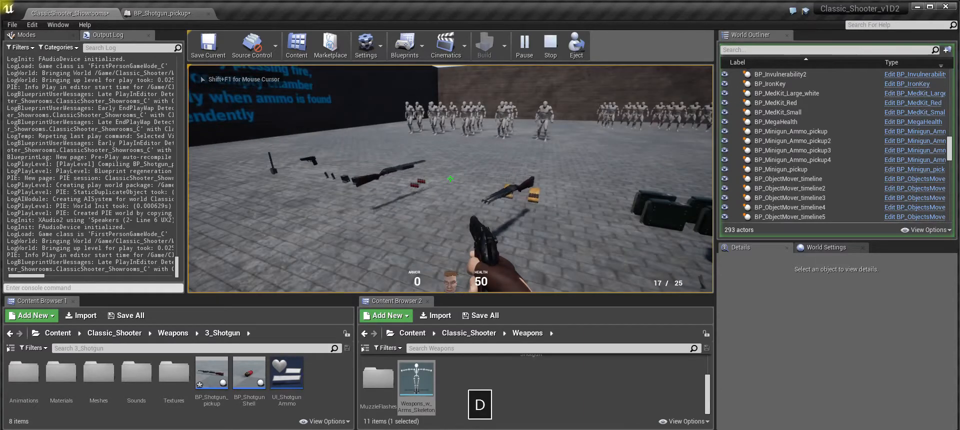
pyautogui.press('a')
pyautogui.press('d')
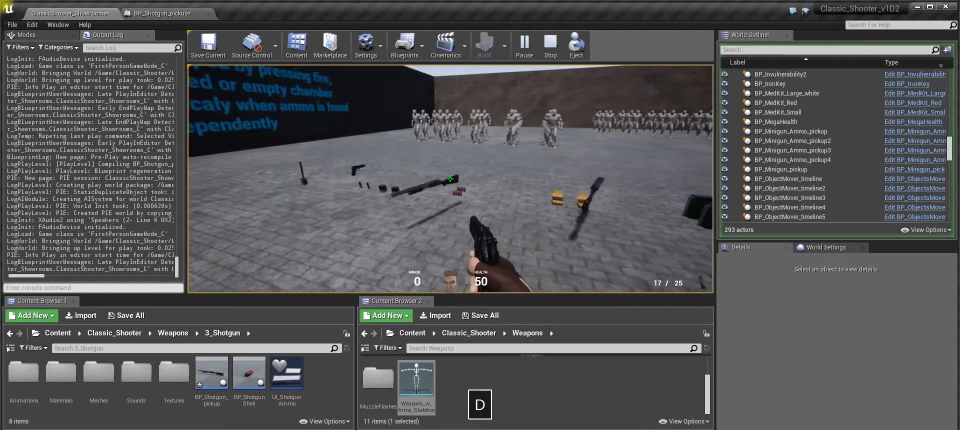
pyautogui.press('d')
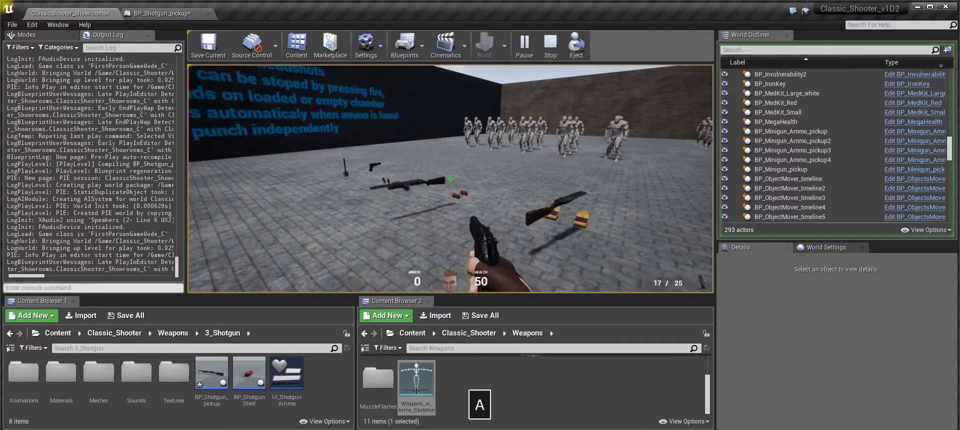
pyautogui.press('a')
pyautogui.press('Escape')
# Step: Shift the Shotgun mesh and Box collision components together in BP_Shotgun_pickup by 5 cm along X toward the stock
pyautogui.click(189, 13)
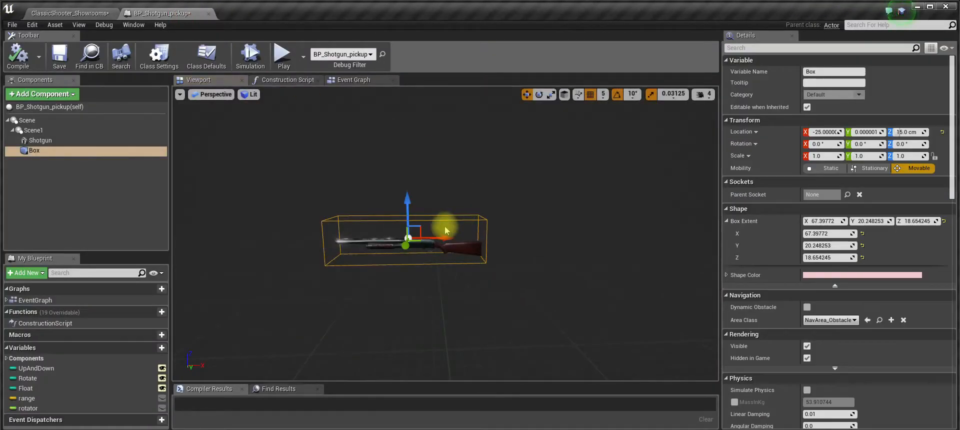
pyautogui.click(431, 244)
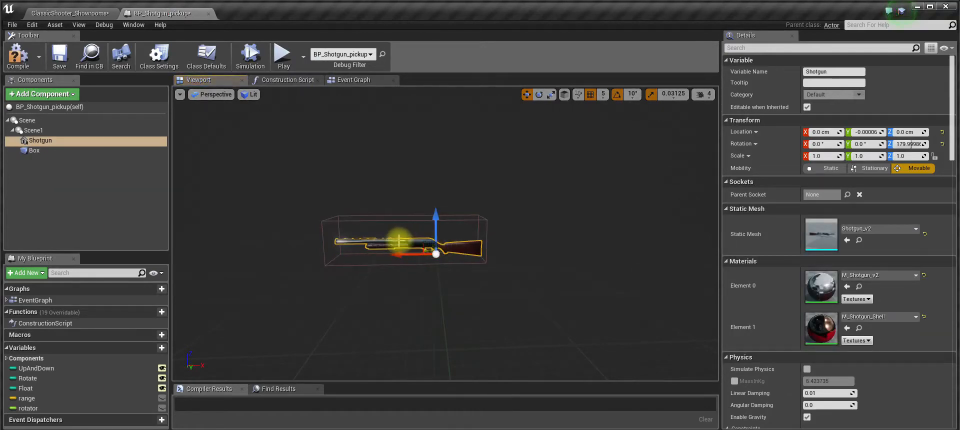
pyautogui.keyDown('shift'); pyautogui.click(46, 152); pyautogui.keyUp('shift')
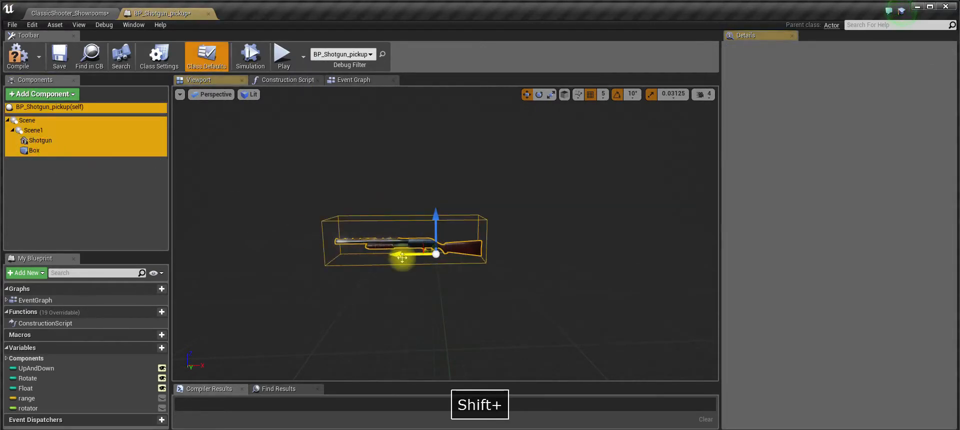
pyautogui.click(400, 255)
pyautogui.click(52, 141)
pyautogui.keyDown('ctrl'); pyautogui.click(35, 150); pyautogui.keyUp('ctrl')
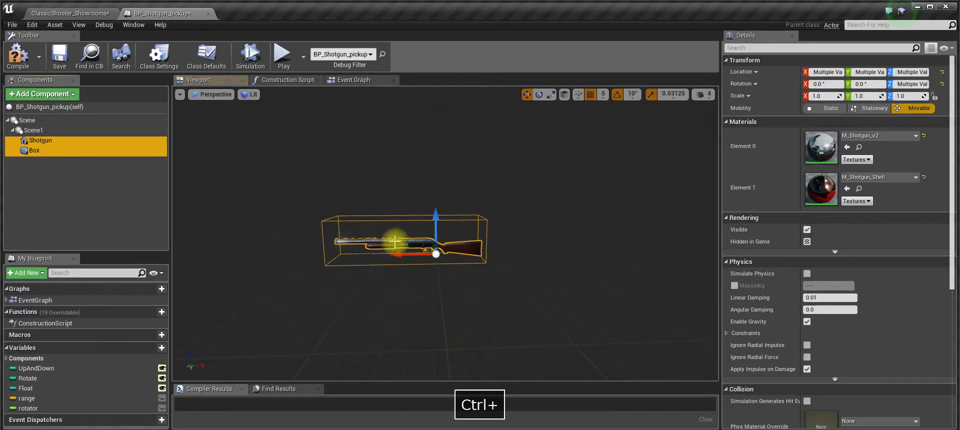
pyautogui.moveTo(401, 255); pyautogui.dragTo(403, 255)
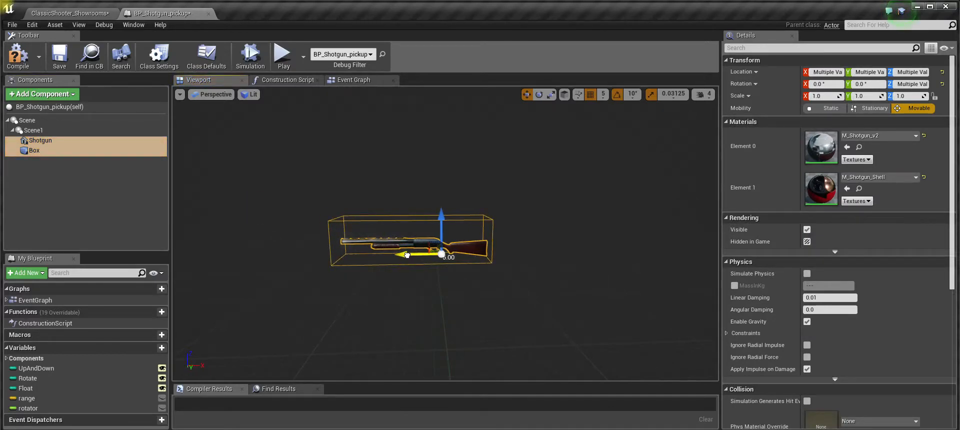
# Step: Playtest the showroom level, check the shotgun pickup's rotation against the neighbouring weapons, and walk over it to collect it
pyautogui.click(80, 11)
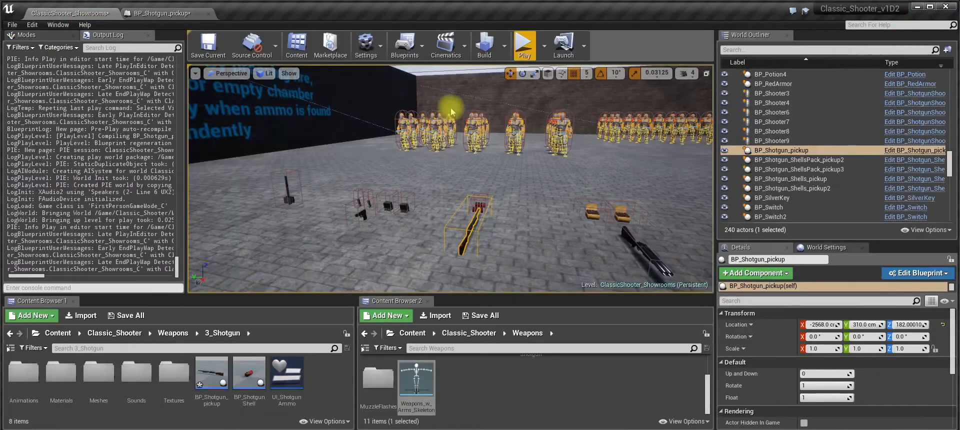
pyautogui.click(524, 46)
pyautogui.press('w')
pyautogui.press('d')
pyautogui.press('w')
pyautogui.press('d')
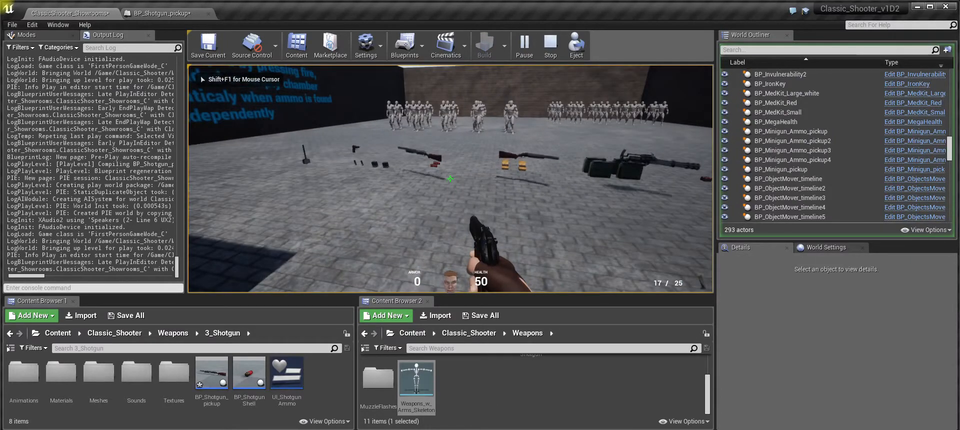
pyautogui.press('d')
pyautogui.press('w')
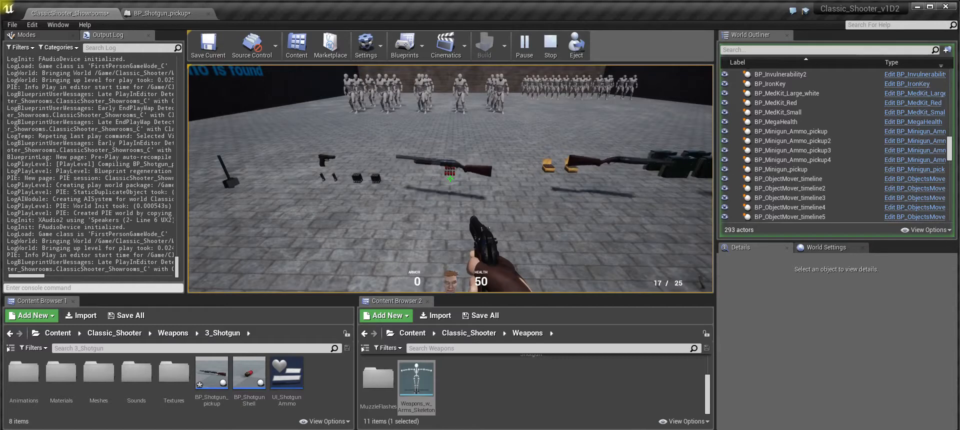
pyautogui.press('w')
# Step: Test the collected shotgun by firing at the groups of idle enemies until it is empty, and reload it
pyautogui.click(450, 178)
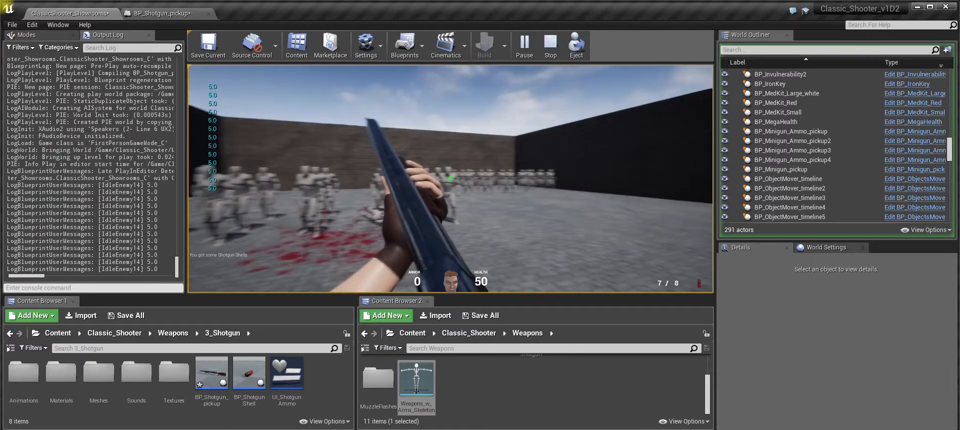
pyautogui.press('w')
pyautogui.click(617, 69)
pyautogui.click(617, 69)
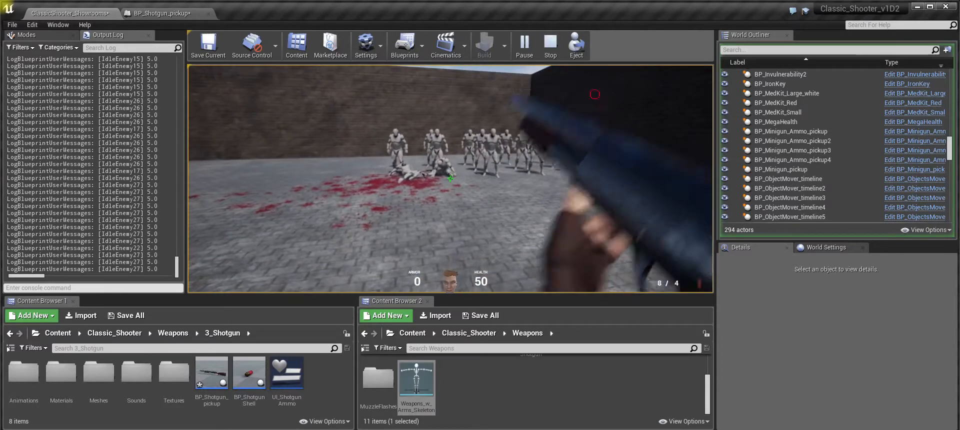
pyautogui.click(617, 75)
pyautogui.press('w')
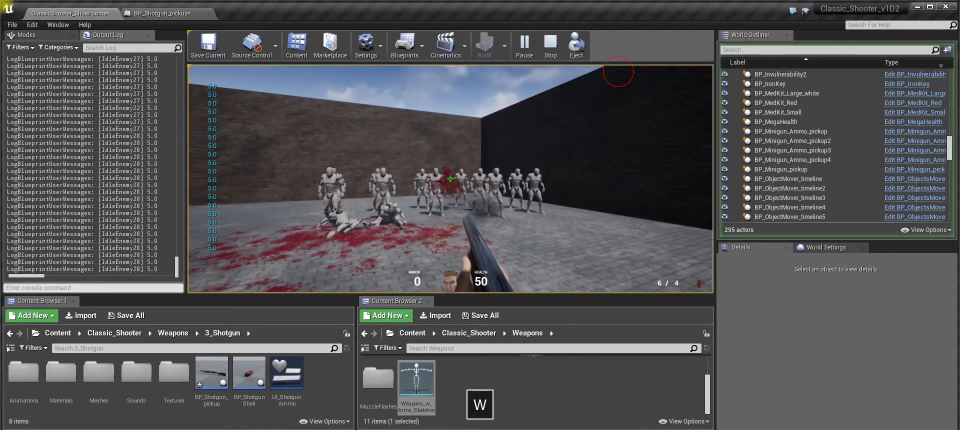
pyautogui.click(619, 74)
pyautogui.click(623, 72)
pyautogui.click(620, 73)
pyautogui.click(613, 72)
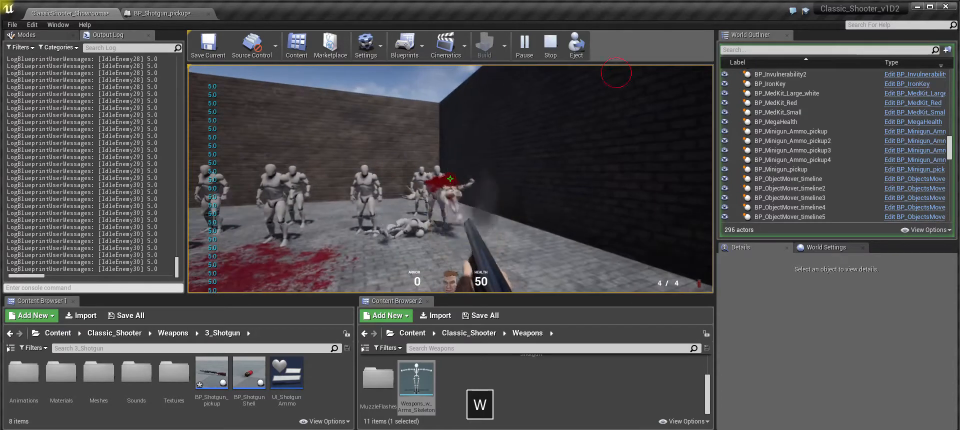
pyautogui.press('s')
pyautogui.click(607, 73)
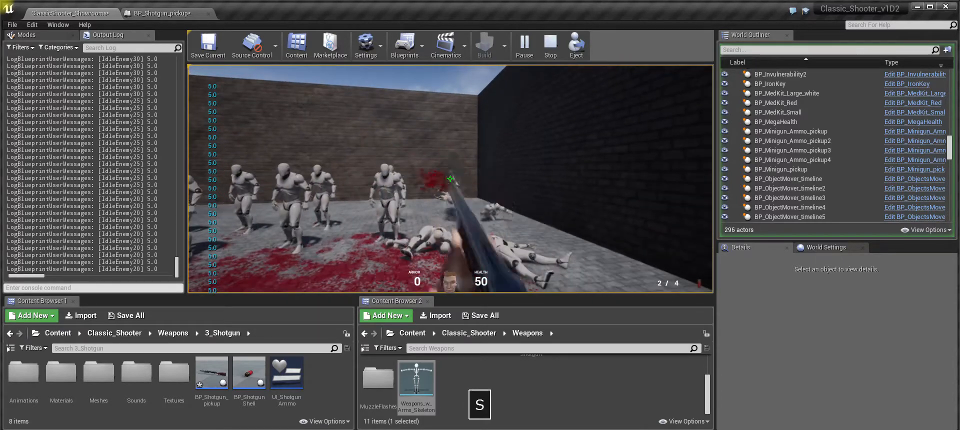
pyautogui.click(607, 73)
pyautogui.press('w')
pyautogui.press('a')
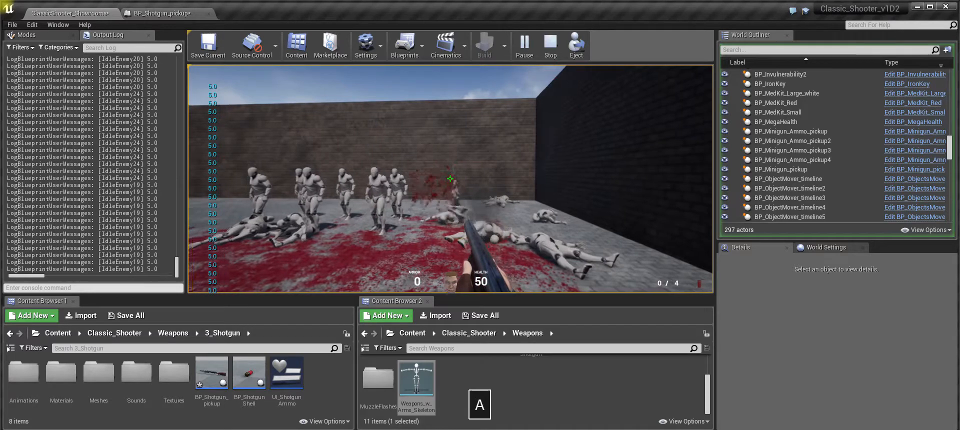
pyautogui.click(449, 179)
pyautogui.press('r')
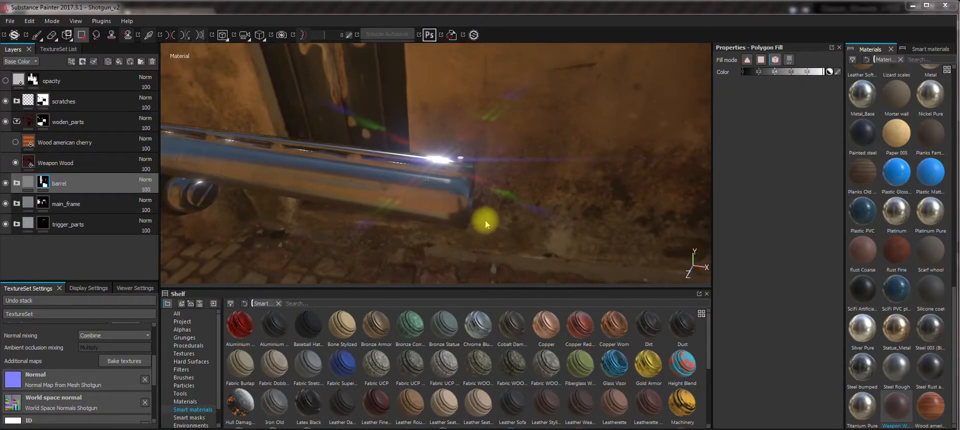
# Step: Switch to the Shotgun_v2 project in Substance Painter and examine the barrel's muzzle and metal surface from several angles
pyautogui.click(454, 171)
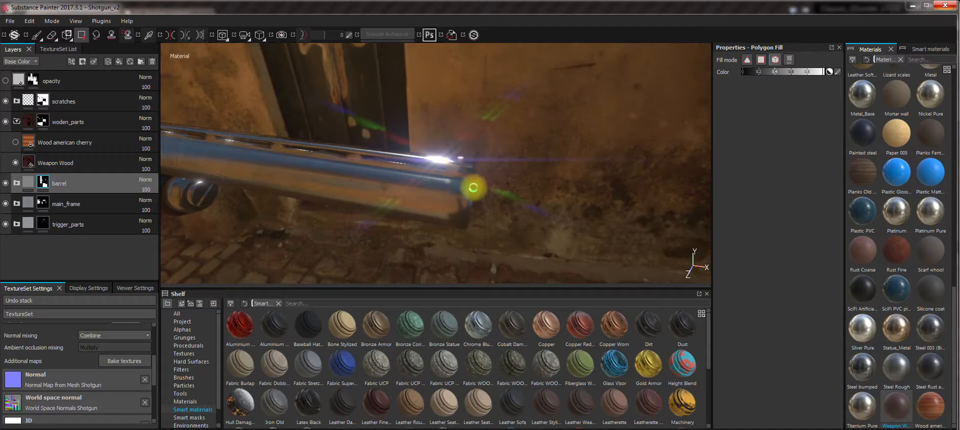
pyautogui.press('Tab')
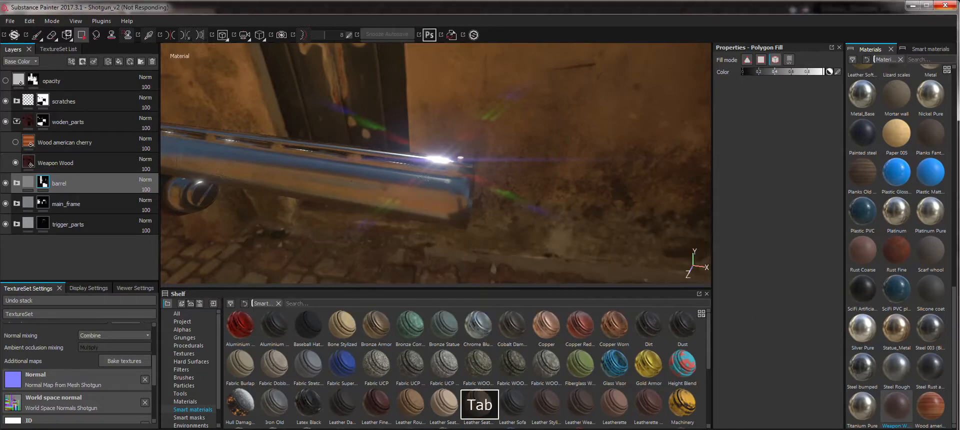
pyautogui.keyDown('alt'); pyautogui.click(432, 194); pyautogui.keyUp('alt')
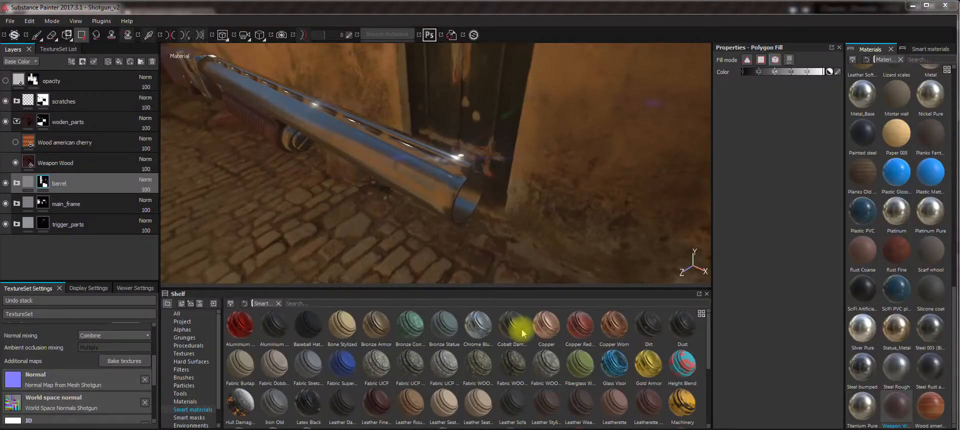
pyautogui.keyDown('alt'); pyautogui.moveTo(431, 194); pyautogui.dragTo(467, 205); pyautogui.keyUp('alt')
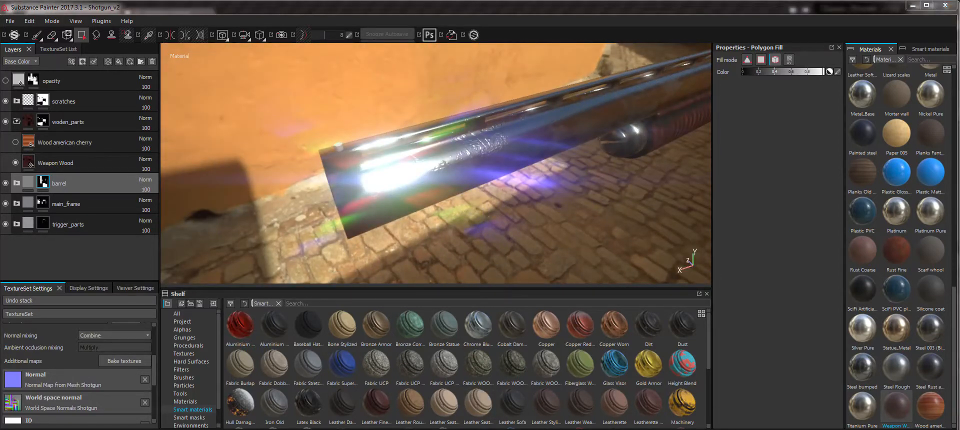
pyautogui.keyDown('alt'); pyautogui.moveTo(482, 161); pyautogui.dragTo(428, 135); pyautogui.keyUp('alt')
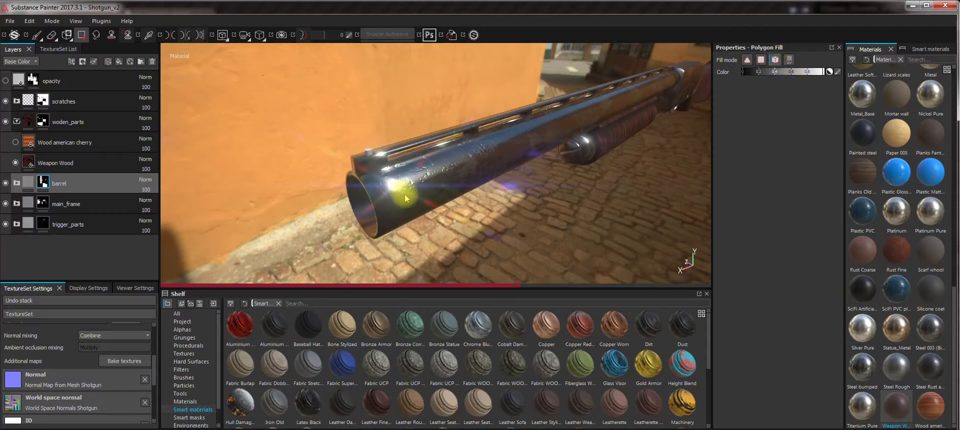
pyautogui.keyDown('alt'); pyautogui.moveTo(404, 193); pyautogui.dragTo(742, 199); pyautogui.keyUp('alt')
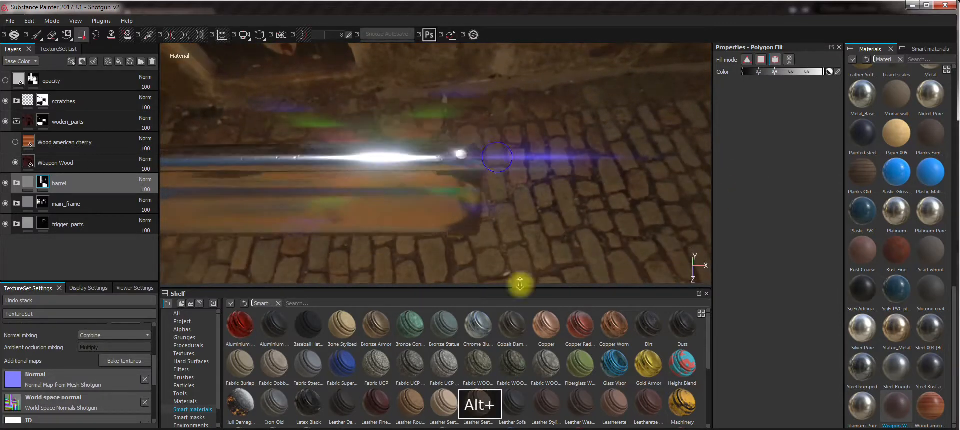
pyautogui.keyDown('alt'); pyautogui.moveTo(521, 247); pyautogui.dragTo(521, 154); pyautogui.keyUp('alt')
pyautogui.keyDown('alt'); pyautogui.moveTo(405, 143); pyautogui.dragTo(416, 84); pyautogui.keyUp('alt')
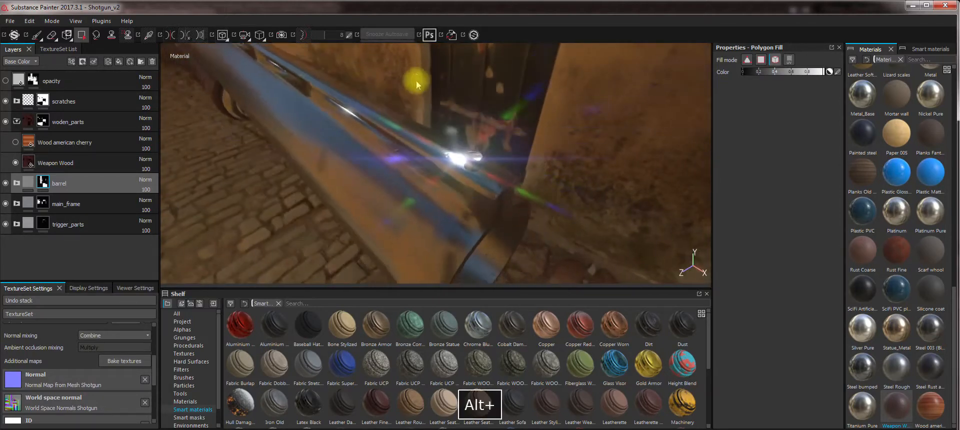
pyautogui.keyDown('alt'); pyautogui.moveTo(508, 215); pyautogui.dragTo(462, 170); pyautogui.keyUp('alt')
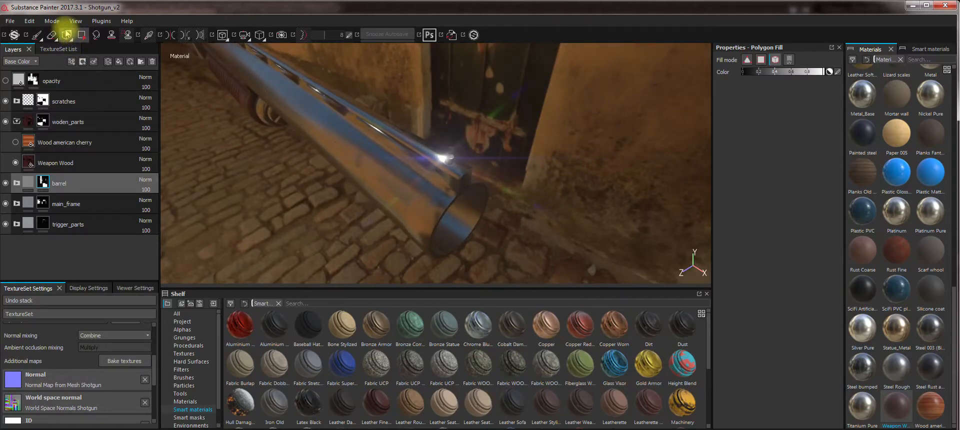
# Step: Frame the whole shotgun from the side and save the Shotgun_v2 project
pyautogui.click(10, 21)
pyautogui.keyDown('alt'); pyautogui.moveTo(322, 134); pyautogui.dragTo(192, 102); pyautogui.keyUp('alt')
pyautogui.keyDown('alt'); pyautogui.moveTo(371, 142); pyautogui.dragTo(331, 125); pyautogui.keyUp('alt')
pyautogui.keyDown('alt'); pyautogui.moveTo(458, 75); pyautogui.dragTo(514, 68, button='right'); pyautogui.keyUp('alt')
pyautogui.keyDown('alt'); pyautogui.moveTo(514, 67); pyautogui.dragTo(562, 192); pyautogui.keyUp('alt')
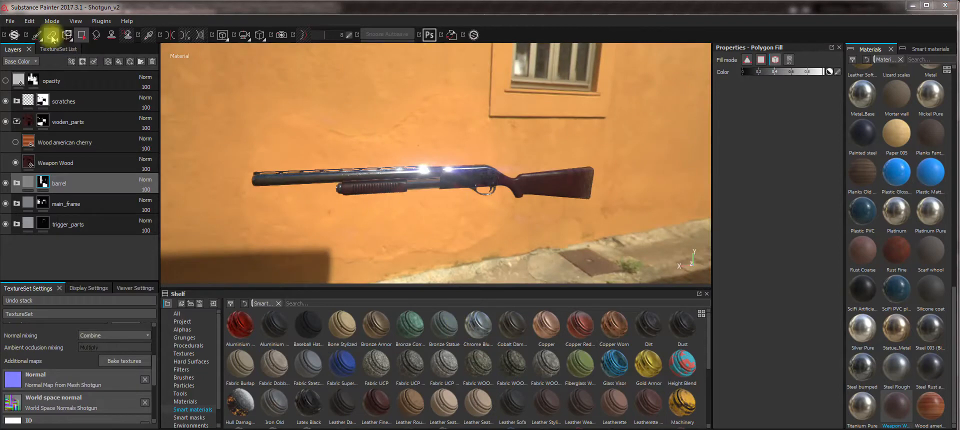
pyautogui.click(10, 21)
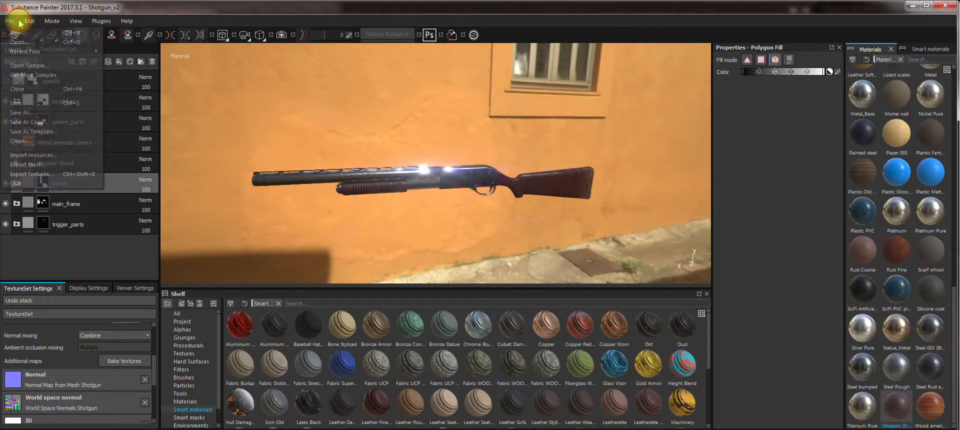
pyautogui.click(34, 104)
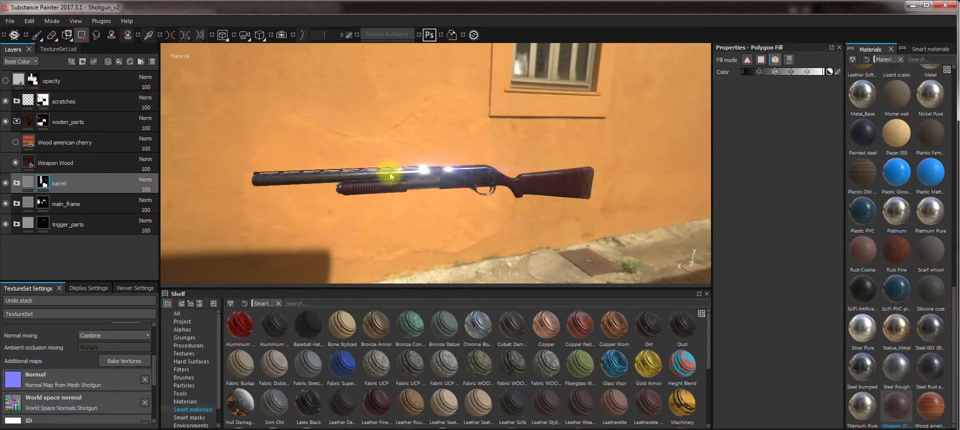
# Step: Export the Shotgun texture set as 8-bit PNG files at 4096x4096 with the PBR MetalRough configuration, leaving out Shotgun_Shell
pyautogui.keyDown('alt'); pyautogui.moveTo(405, 153); pyautogui.dragTo(343, 135); pyautogui.keyUp('alt')
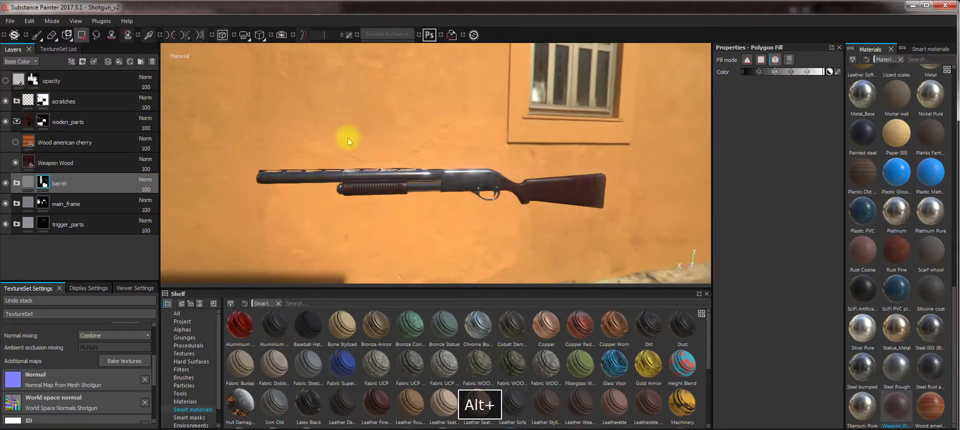
pyautogui.click(10, 21)
pyautogui.click(26, 173)
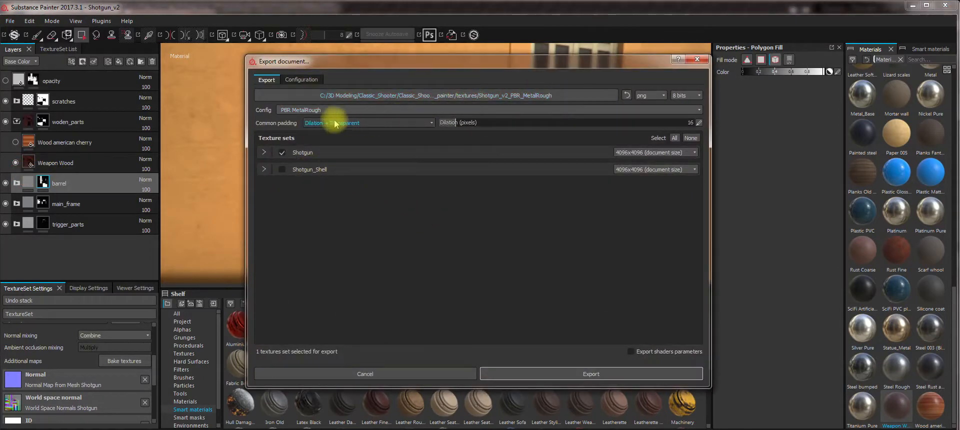
pyautogui.click(544, 375)
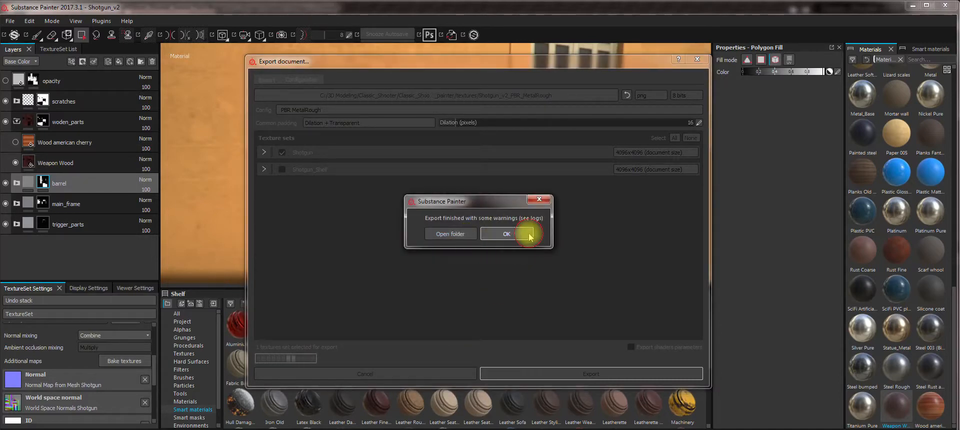
pyautogui.click(506, 234)
# Step: Set up another texture export of the Shotgun set with the Unreal Engine 4 (Packed) configuration
pyautogui.click(10, 21)
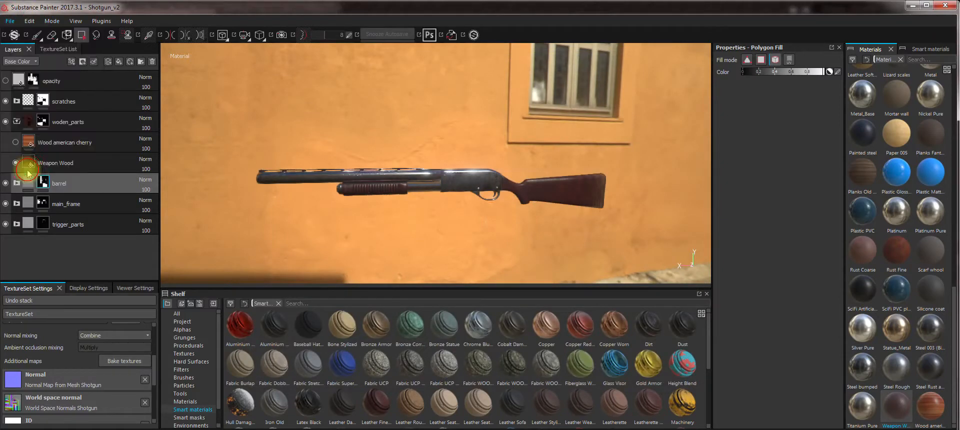
pyautogui.click(28, 174)
pyautogui.click(345, 109)
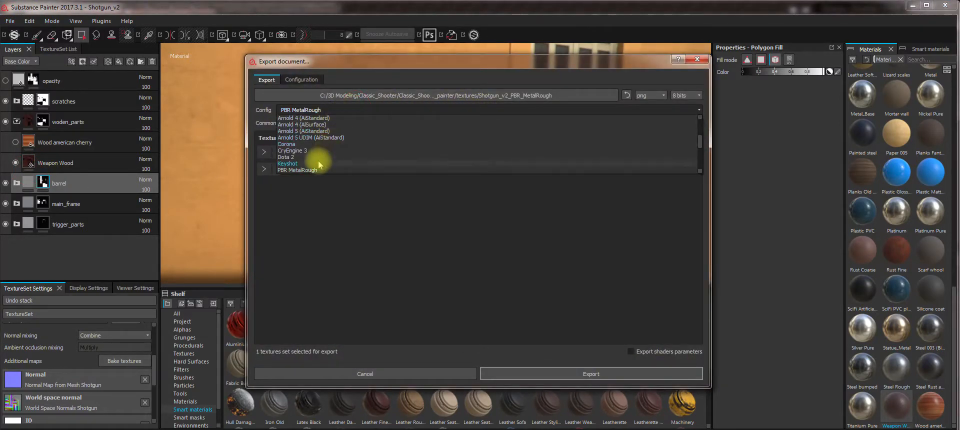
pyautogui.scroll(-2, 317, 166)
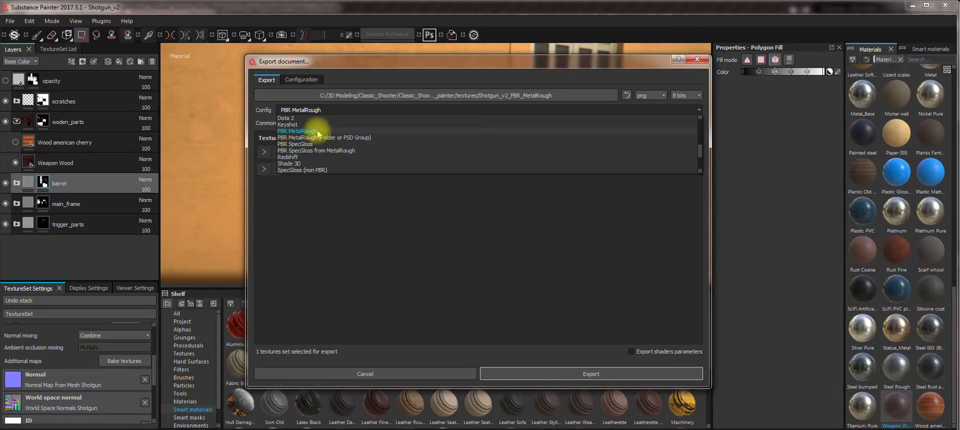
pyautogui.scroll(-2, 316, 157)
pyautogui.click(327, 150)
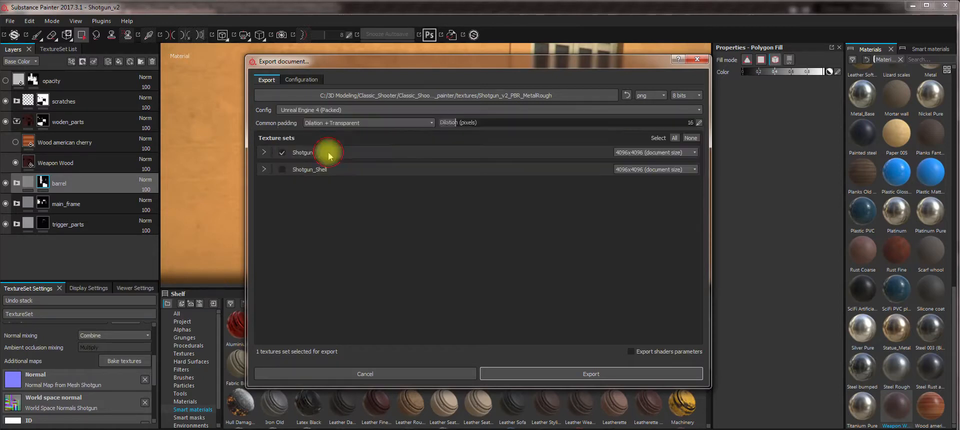
# Step: Set the export folder to substance_painter/textures/Shotgun_v2 and export the 8-bit PNG textures
pyautogui.click(538, 96)
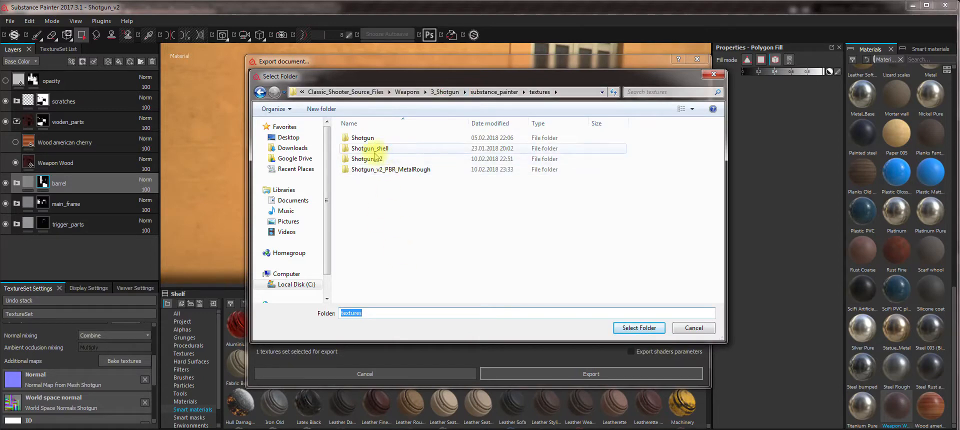
pyautogui.doubleClick(385, 159)
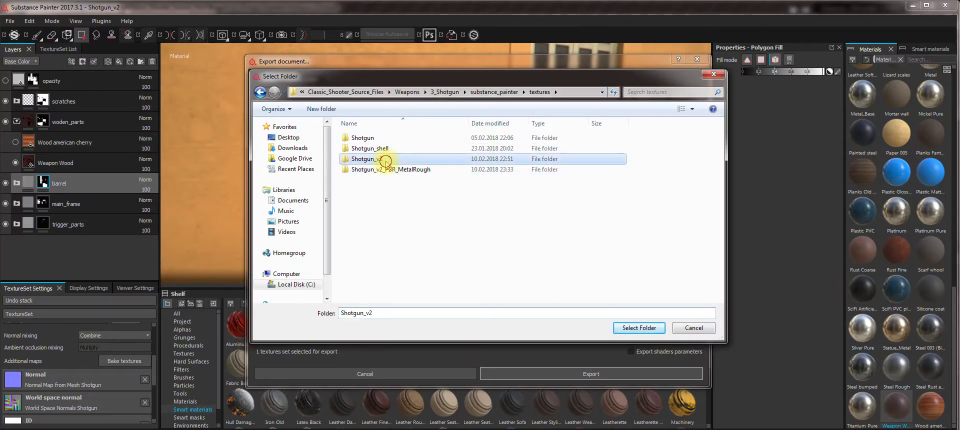
pyautogui.click(638, 327)
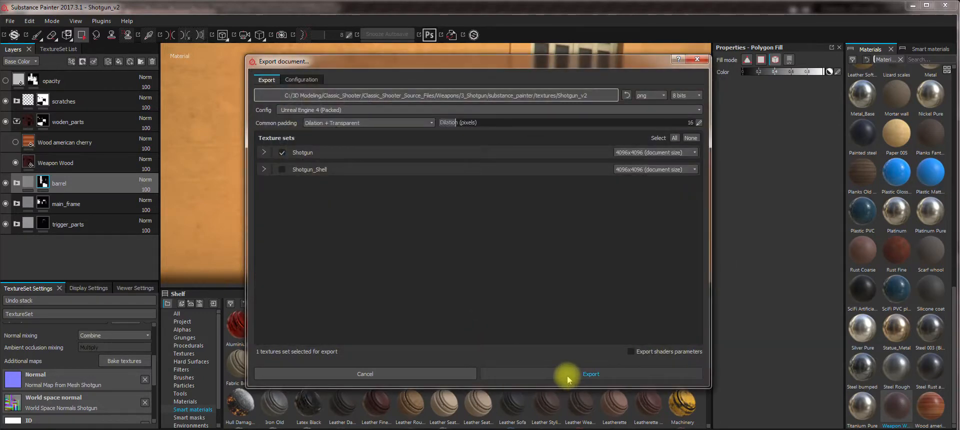
pyautogui.click(569, 378)
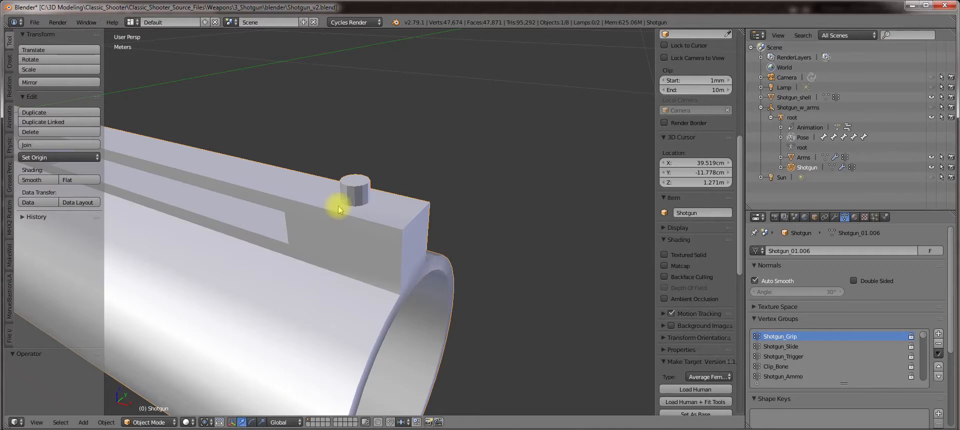
# Step: Switch to the Shotgun_v2 file in Blender, select the Shotgun mesh and examine the sight post at the barrel's muzzle
pyautogui.scroll(-4, 337, 208)
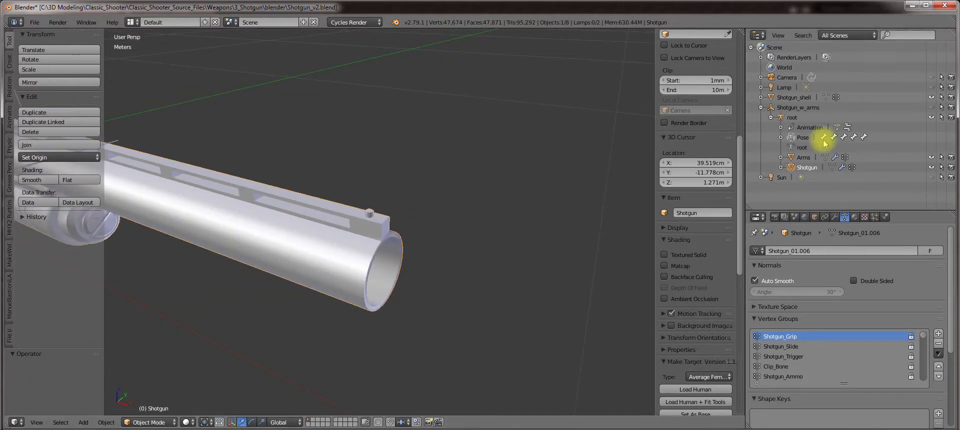
pyautogui.moveTo(285, 187); pyautogui.dragTo(336, 186, button='middle')
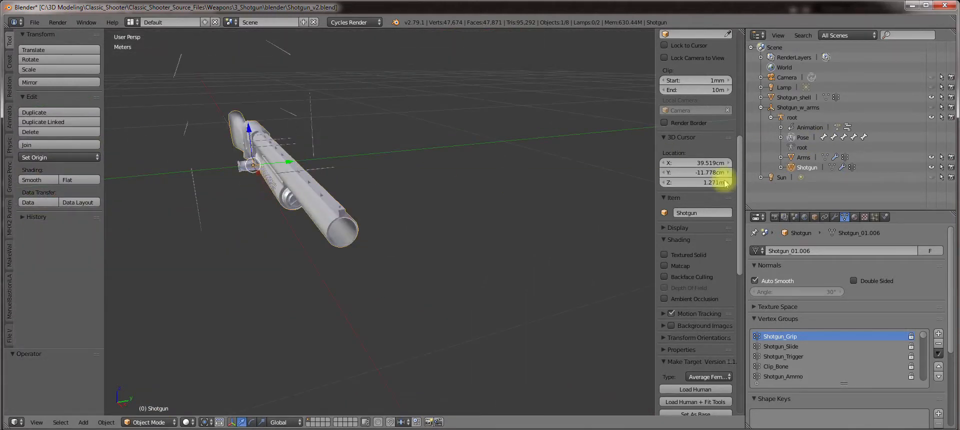
pyautogui.click(803, 157)
pyautogui.click(804, 168)
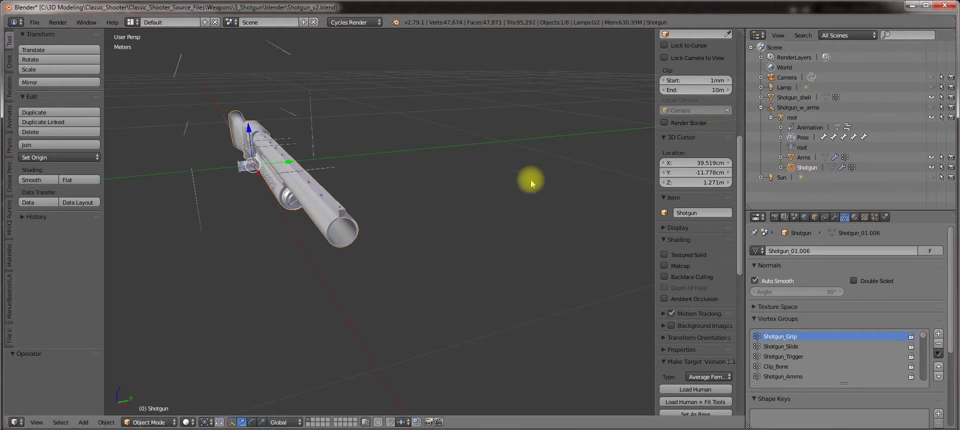
pyautogui.scroll(8, 358, 203)
pyautogui.scroll(3, 360, 191)
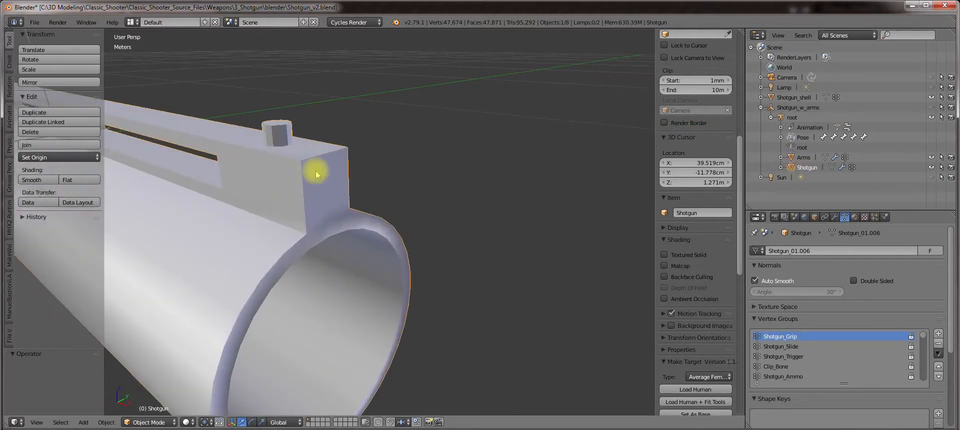
pyautogui.scroll(-3, 176, 106)
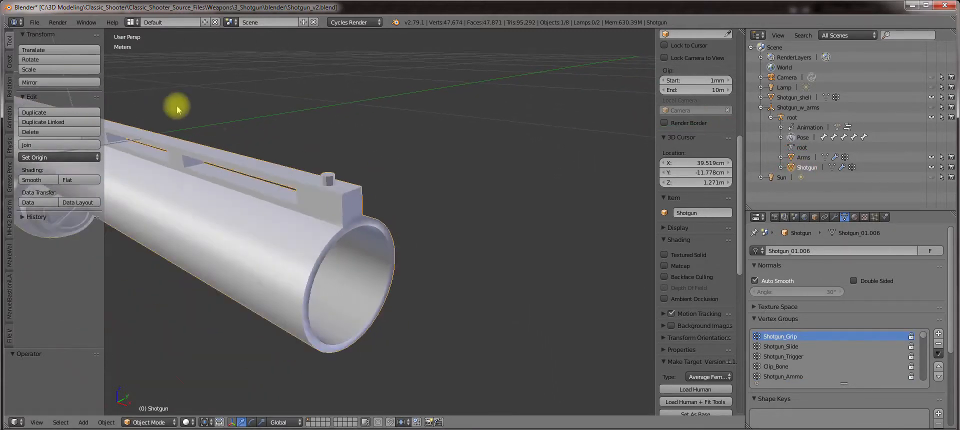
# Step: Apply smooth shading to the Shotgun mesh and check the sight post and muzzle up close
pyautogui.click(9, 61)
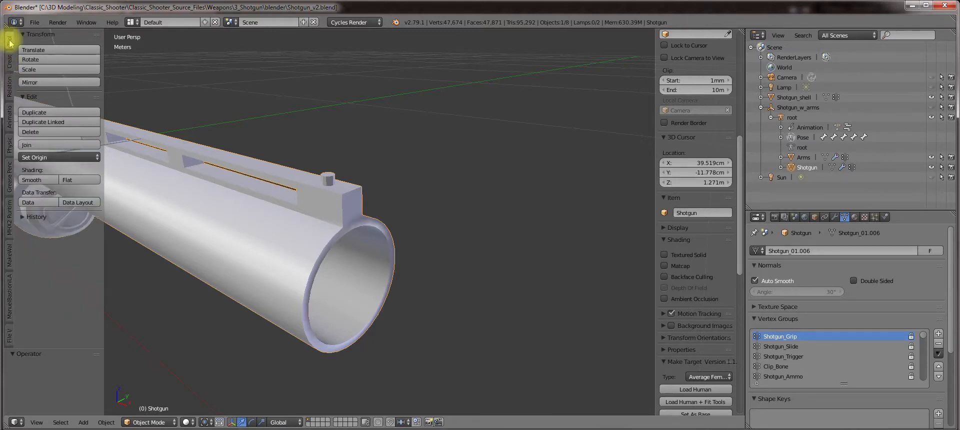
pyautogui.click(31, 181)
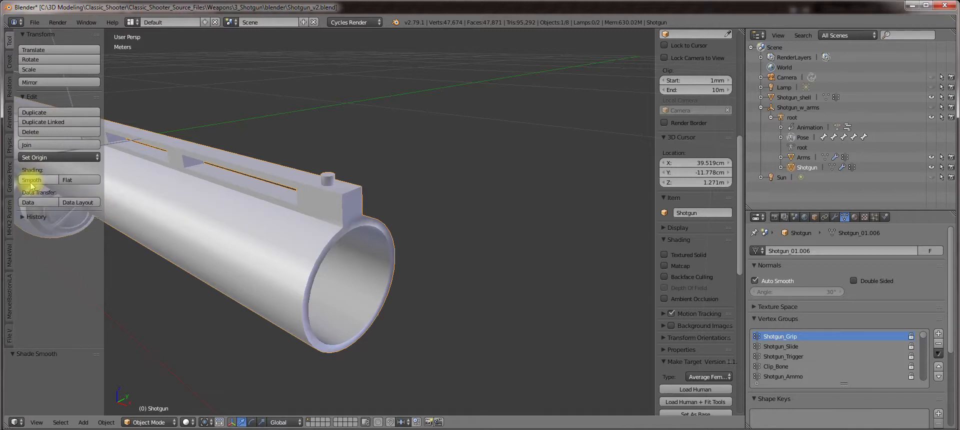
pyautogui.scroll(5, 286, 145)
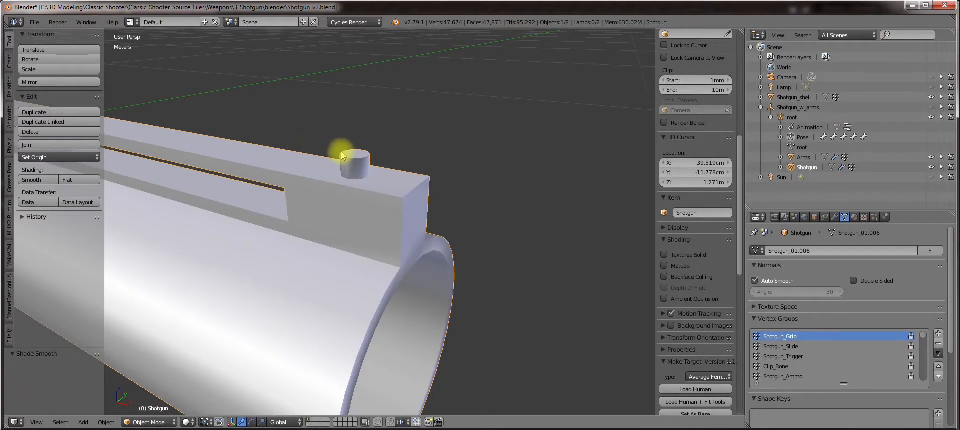
pyautogui.scroll(-5, 341, 152)
pyautogui.scroll(3, 353, 169)
pyautogui.moveTo(389, 172)
pyautogui.mouseDown(button='middle')
pyautogui.moveTo(353, 170)
pyautogui.moveTo(400, 172)
pyautogui.mouseUp(button='middle')
pyautogui.scroll(-3, 401, 167)
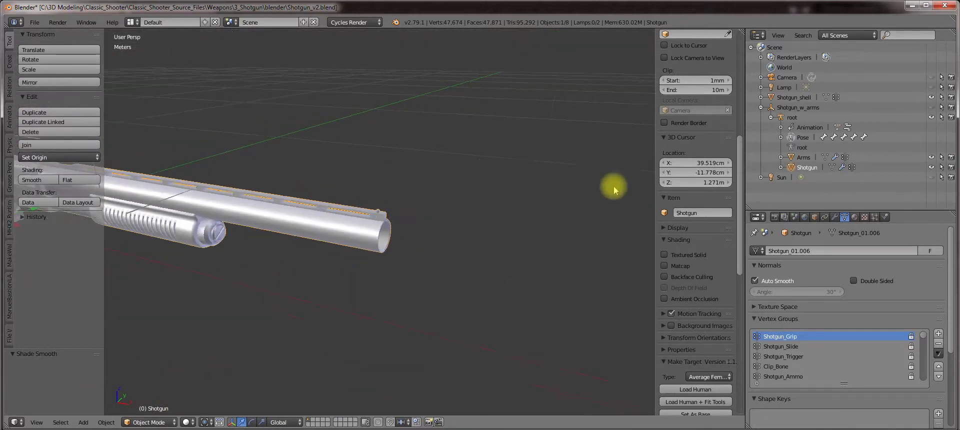
# Step: Add the root armature to the selection and export the selected objects with an FBX preset, overwriting Shotgun_v2.fbx in the fbx folder
pyautogui.keyDown('shift'); pyautogui.click(791, 117); pyautogui.keyUp('shift')
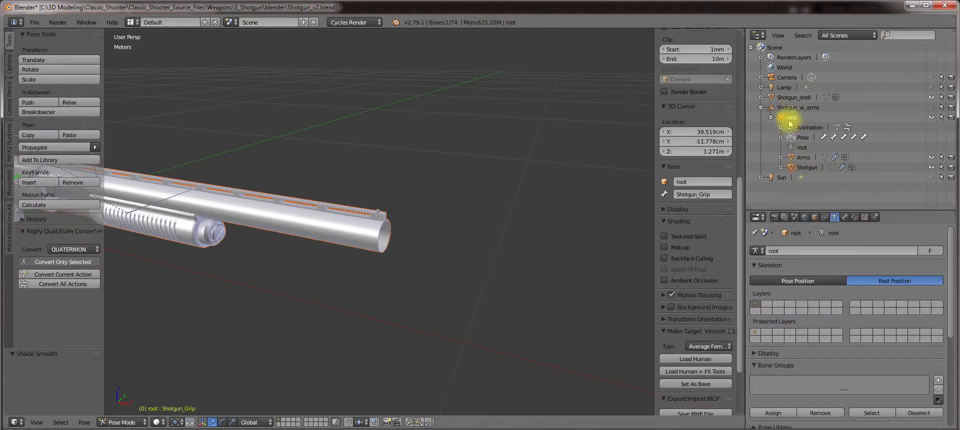
pyautogui.keyDown('shift'); pyautogui.moveTo(355, 184); pyautogui.dragTo(452, 173, button='middle'); pyautogui.keyUp('shift')
pyautogui.scroll(-1, 452, 173)
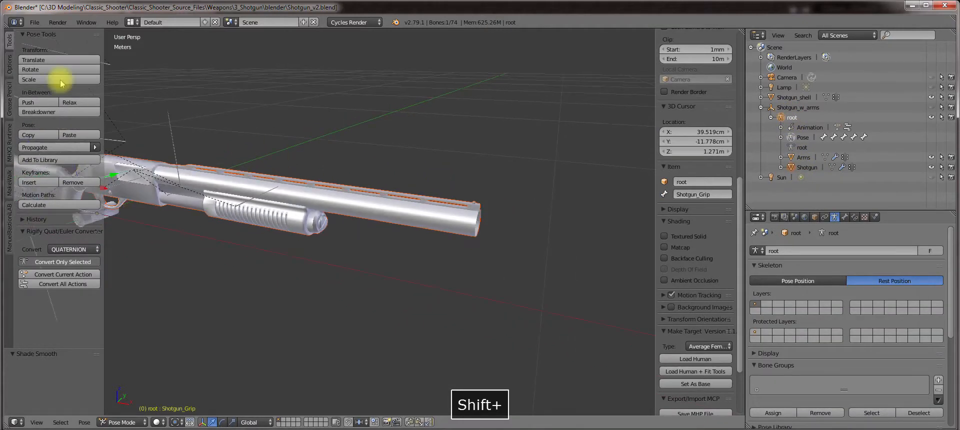
pyautogui.click(35, 22)
pyautogui.moveTo(60, 221)
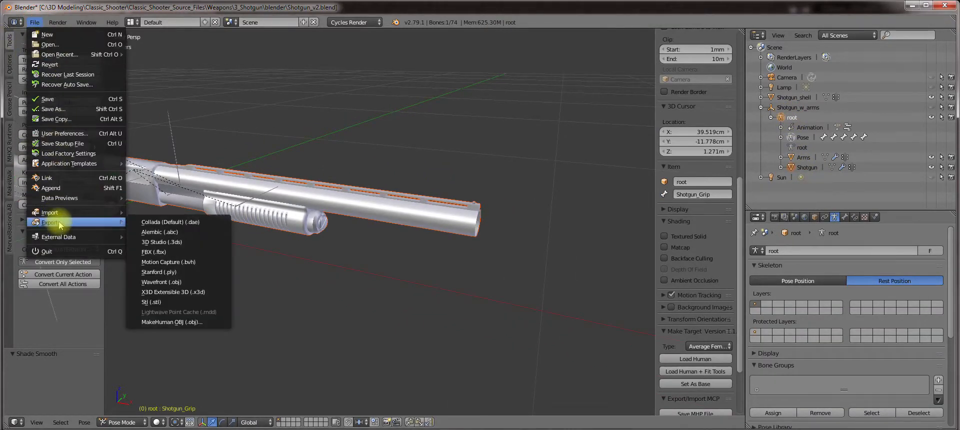
pyautogui.click(167, 256)
pyautogui.click(39, 270)
pyautogui.click(40, 302)
pyautogui.click(210, 112)
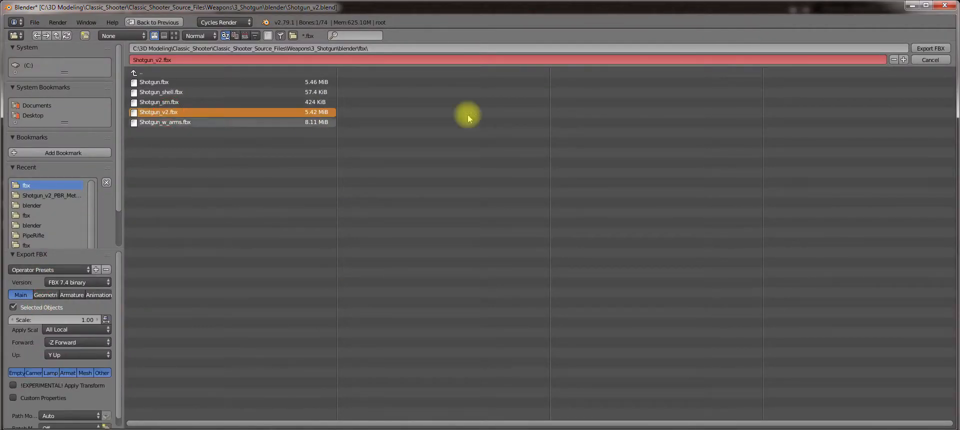
pyautogui.click(910, 49)
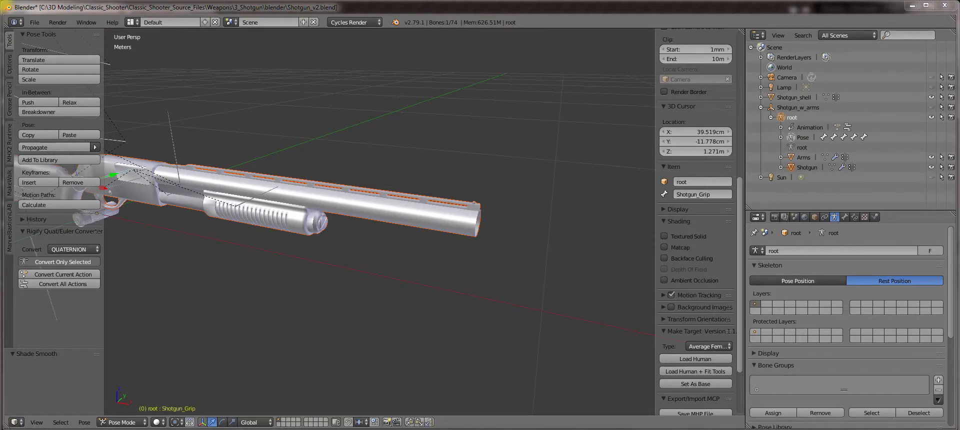
# Step: Split the 3D view, turn the new area into a Node Editor and show the Shotgun mesh's material settings
pyautogui.moveTo(106, 426); pyautogui.dragTo(189, 400)
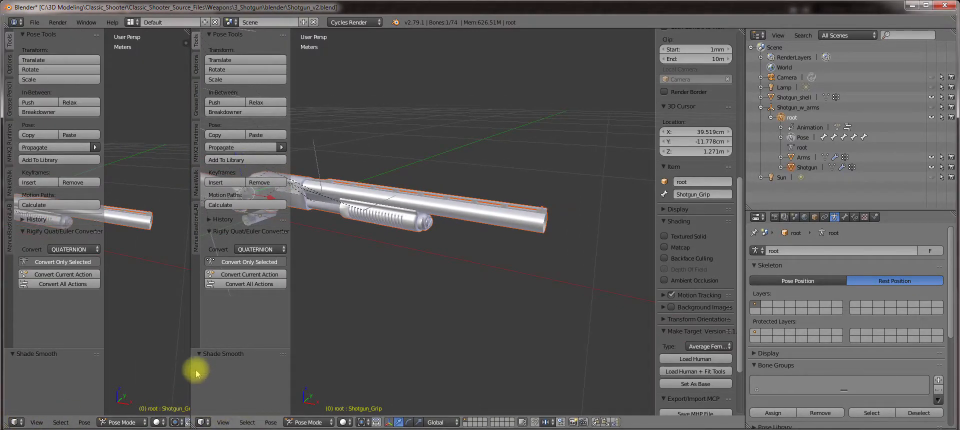
pyautogui.moveTo(192, 370); pyautogui.dragTo(314, 364)
pyautogui.click(16, 421)
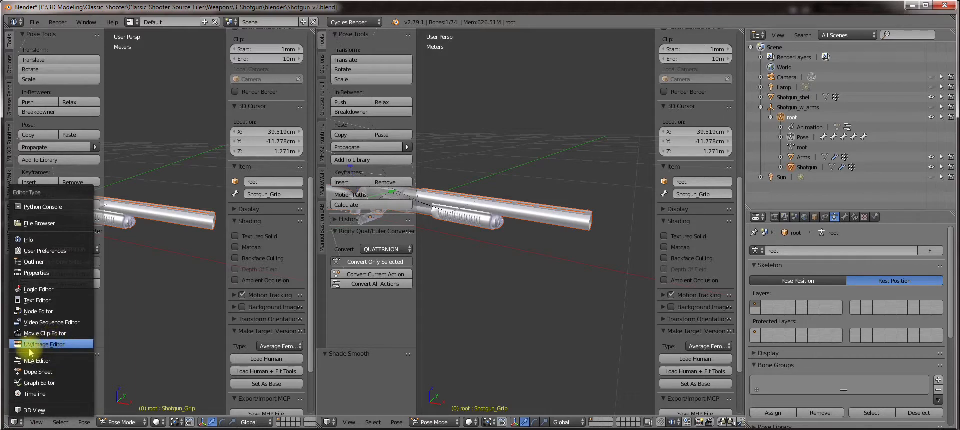
pyautogui.click(31, 310)
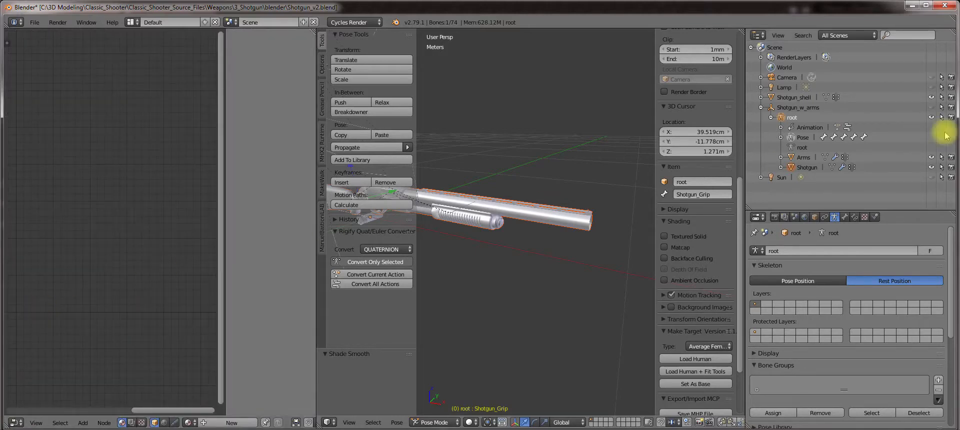
pyautogui.click(794, 166)
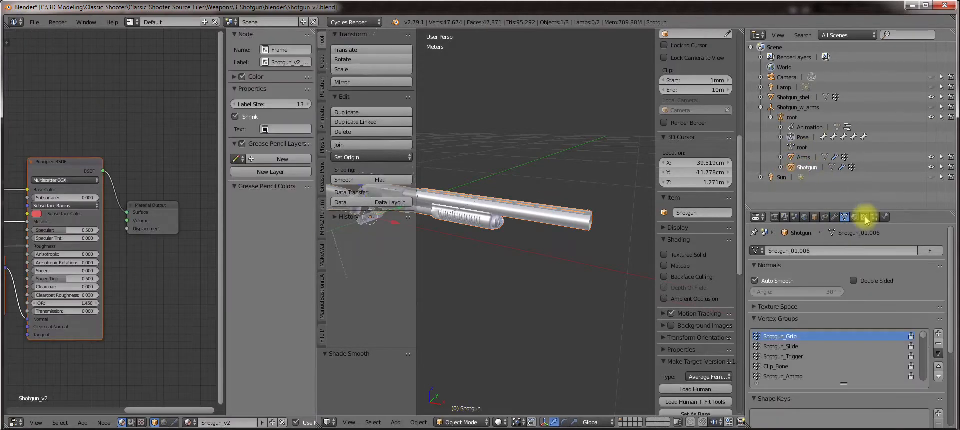
pyautogui.click(854, 217)
# Step: Delete all nodes of the Shotgun_v2 material except the Material Output
pyautogui.scroll(-1, 102, 246)
pyautogui.scroll(-1, 165, 262)
pyautogui.scroll(-2, 150, 264)
pyautogui.moveTo(142, 265); pyautogui.dragTo(87, 268, button='middle')
pyautogui.press('a')
pyautogui.keyDown('shift'); pyautogui.click(180, 199); pyautogui.keyUp('shift')
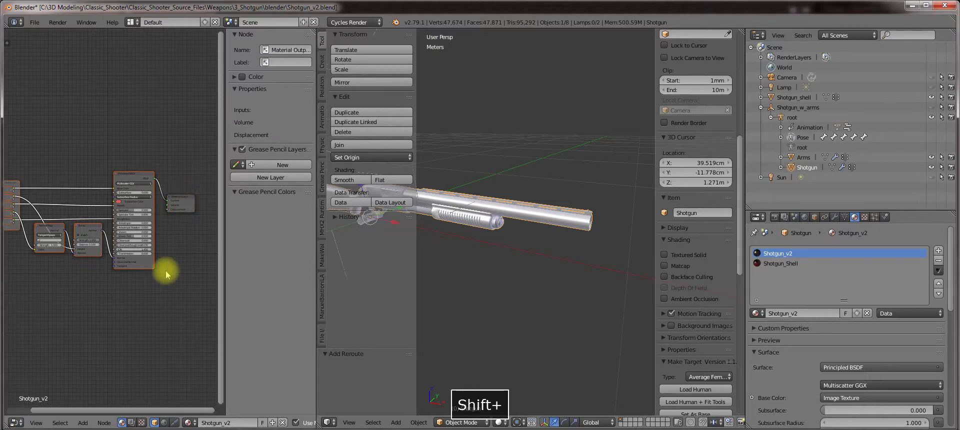
pyautogui.press('Delete')
# Step: Add an Image Texture Set + Principled BSDF node setup to the Shotgun_v2 material from the exported textures
pyautogui.click(82, 422)
pyautogui.moveTo(98, 371)
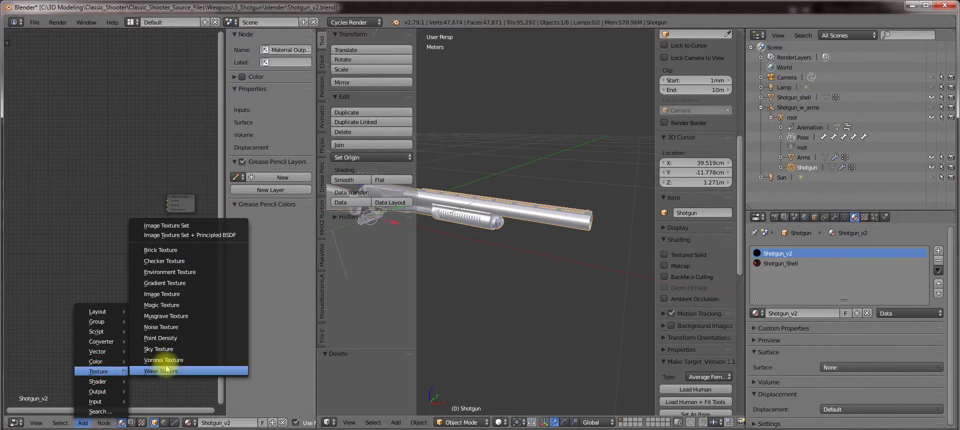
pyautogui.click(165, 235)
pyautogui.doubleClick(155, 82)
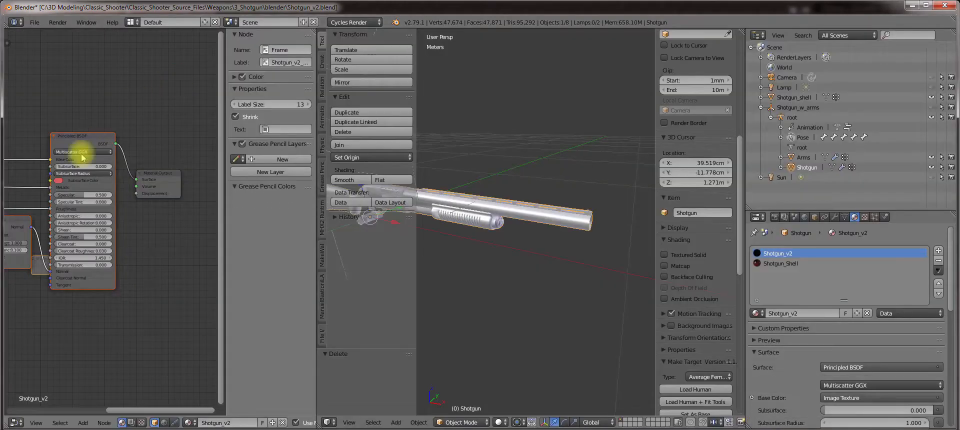
# Step: Merge the Node Editor area back into the 3D view and inspect the barrel in Texture and Material viewport shading
pyautogui.moveTo(315, 423); pyautogui.dragTo(273, 400)
pyautogui.press('z')
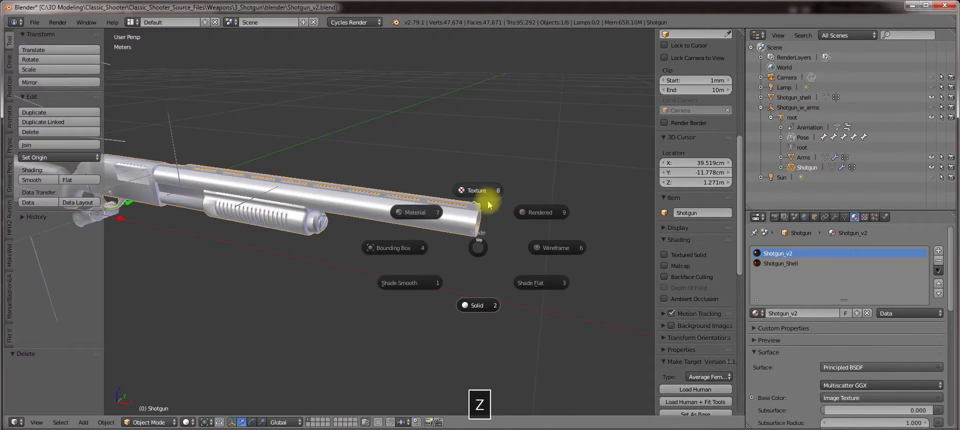
pyautogui.click(487, 185)
pyautogui.scroll(4, 481, 227)
pyautogui.keyDown('shift'); pyautogui.moveTo(528, 223); pyautogui.dragTo(406, 251, button='middle'); pyautogui.keyUp('shift')
pyautogui.scroll(4, 407, 249)
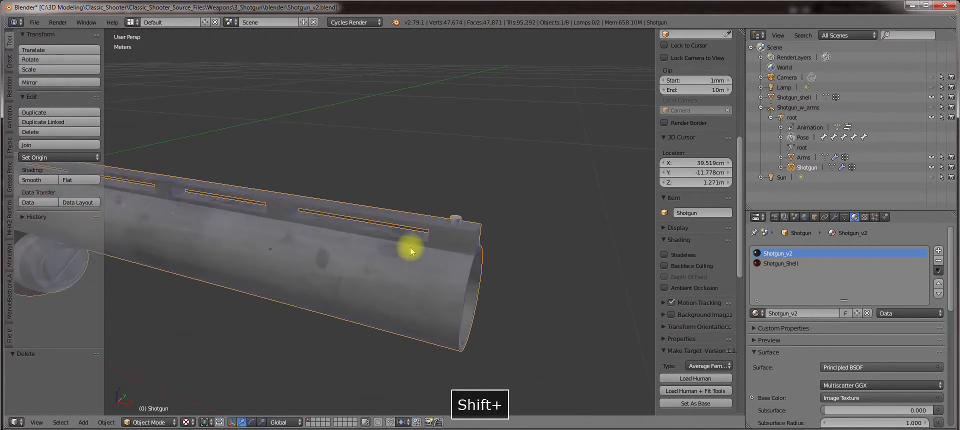
pyautogui.press('z')
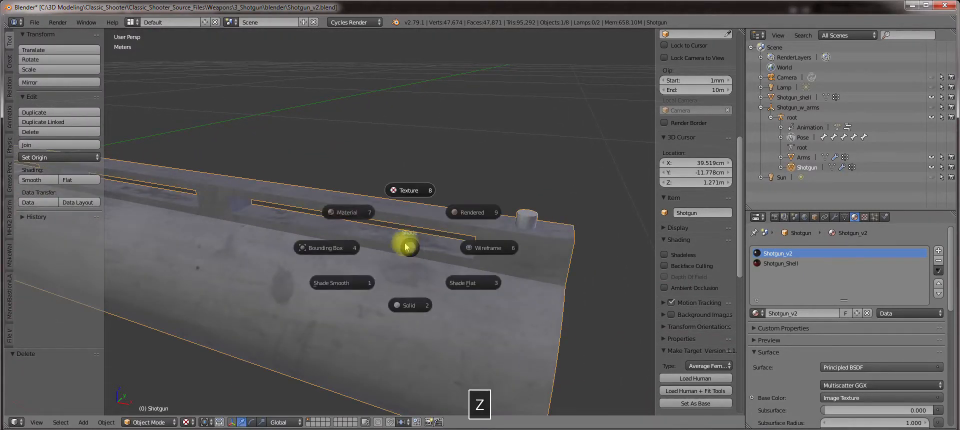
pyautogui.click(351, 213)
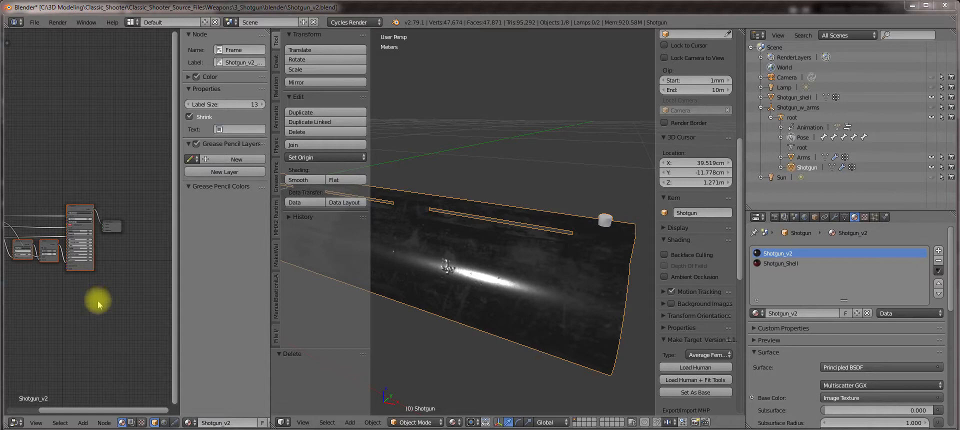
# Step: Bring the full Shotgun_v2 node setup into view and save the Blender file
pyautogui.moveTo(83, 309); pyautogui.dragTo(121, 309, button='middle')
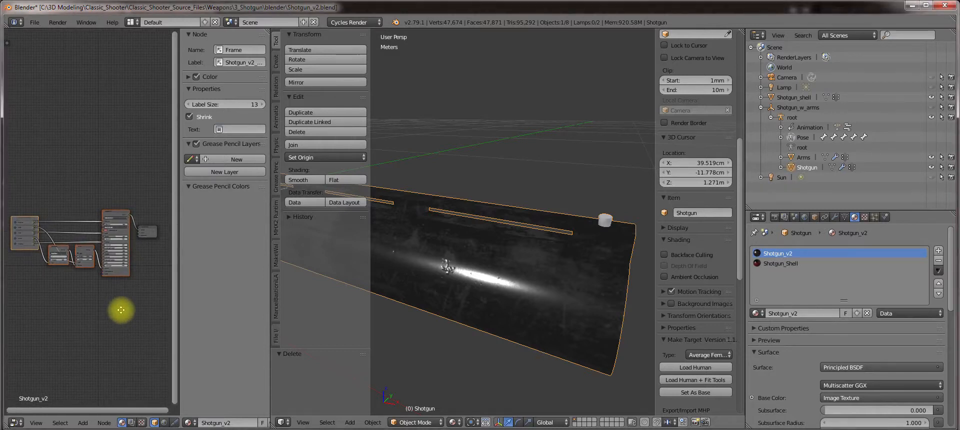
pyautogui.click(33, 22)
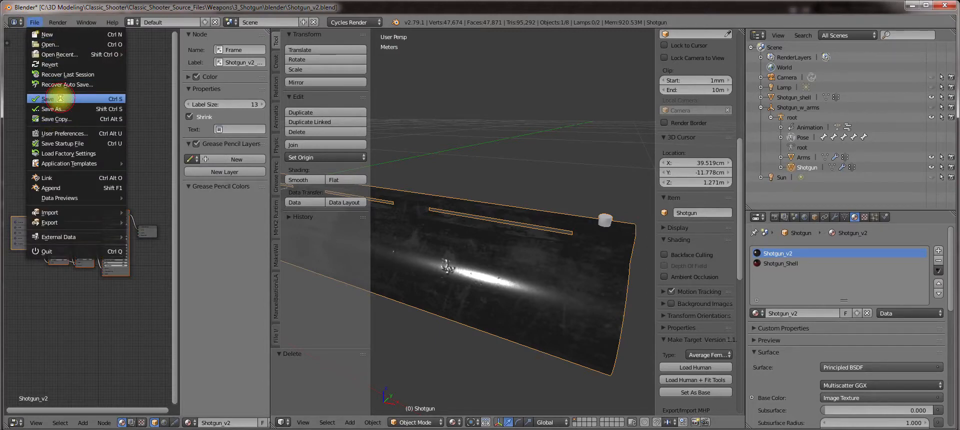
pyautogui.click(34, 23)
pyautogui.click(33, 23)
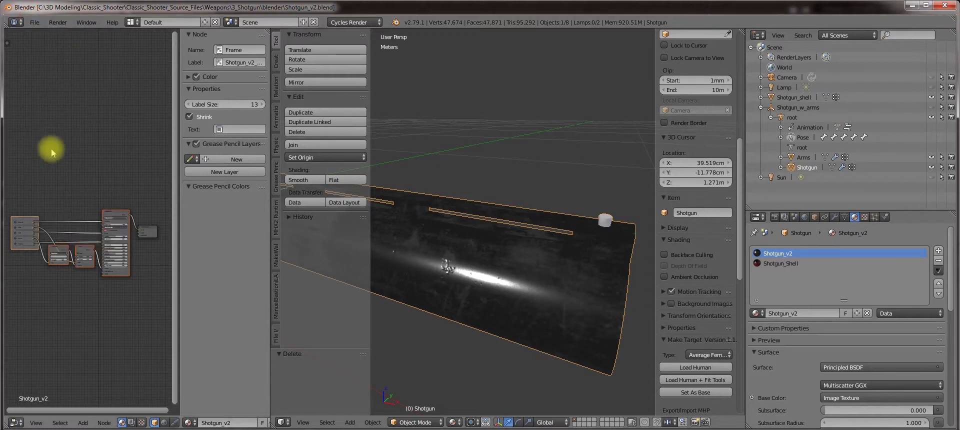
# Step: Delete all nodes of the Shotgun_v2 material except the Material Output
pyautogui.press('Delete')
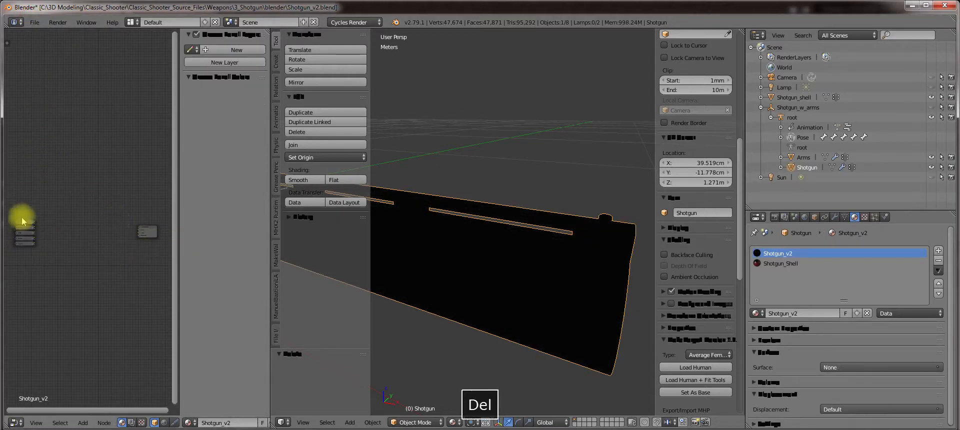
pyautogui.hotkey('ctrl', 'z')
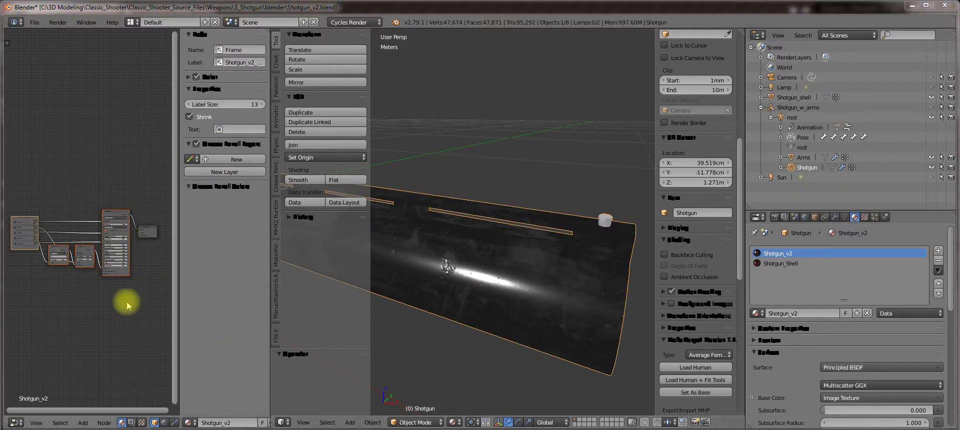
pyautogui.press('a')
pyautogui.press('a')
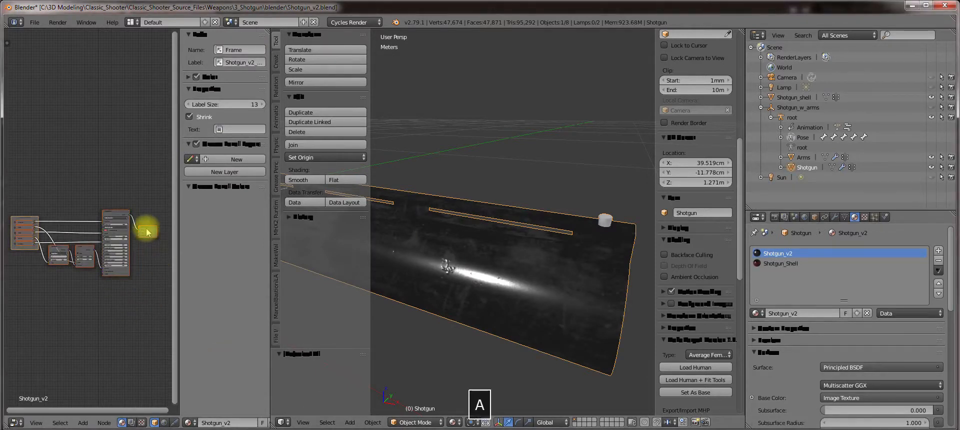
pyautogui.keyDown('shift'); pyautogui.click(151, 234); pyautogui.keyUp('shift')
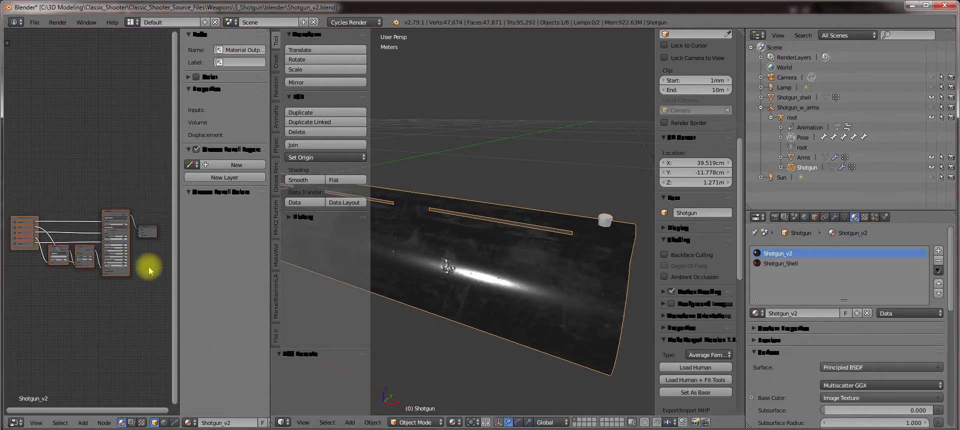
pyautogui.press('Delete')
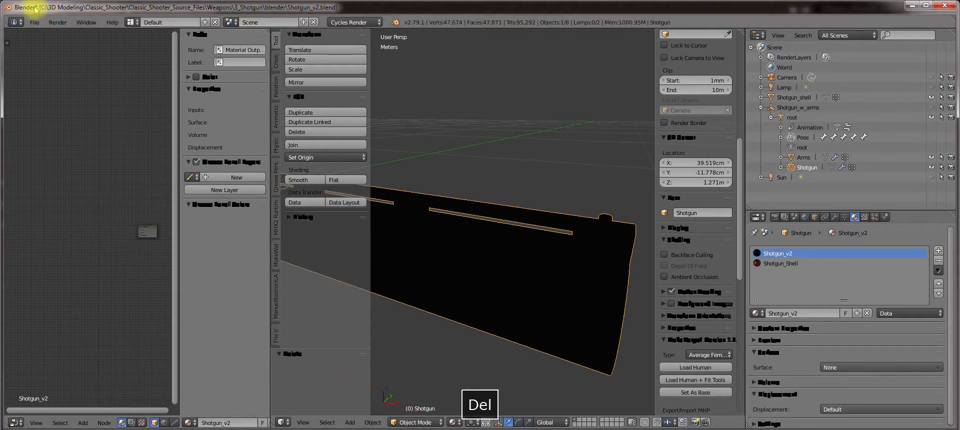
# Step: Save the Blender file and reopen Shotgun_v2.blend from the 3_Shotgun blender folder
pyautogui.click(34, 22)
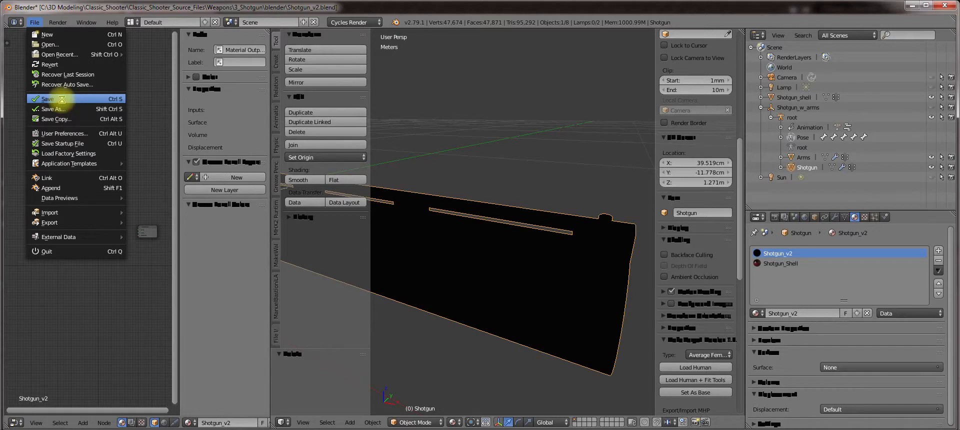
pyautogui.click(64, 97)
pyautogui.click(35, 23)
pyautogui.click(50, 45)
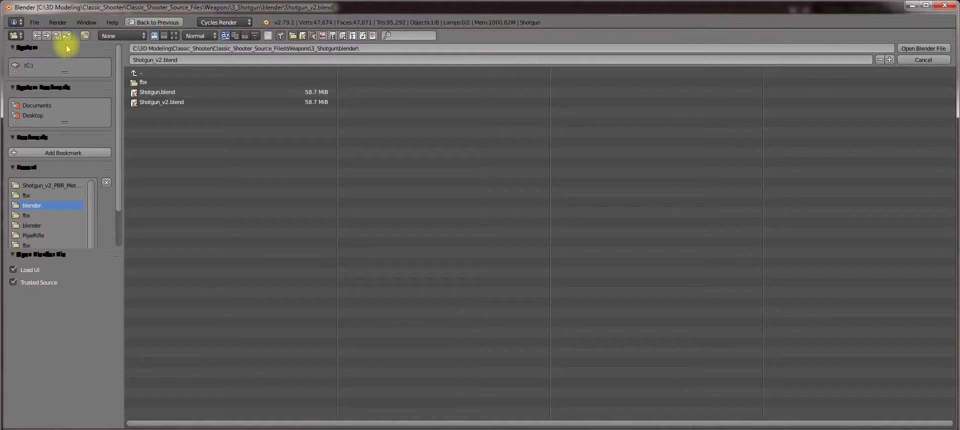
pyautogui.doubleClick(171, 102)
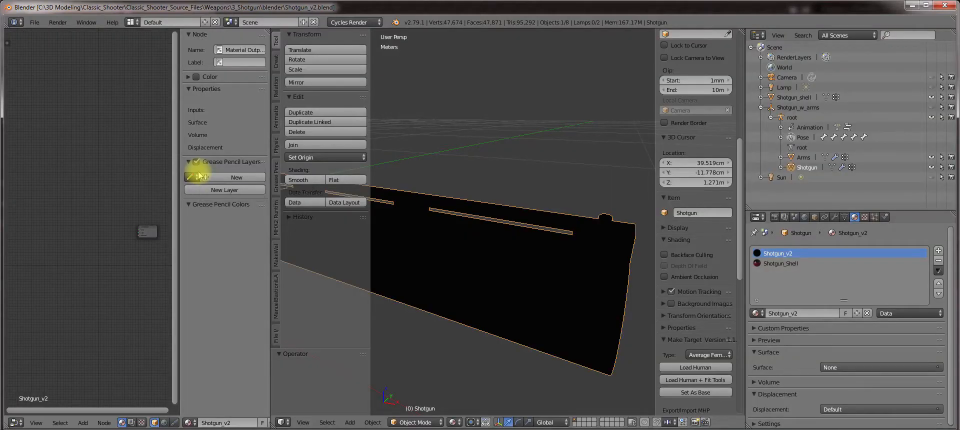
# Step: Import the exported Shotgun_v2 texture set with its Principled BSDF shader into the emptied Shotgun_v2 material
pyautogui.click(83, 422)
pyautogui.moveTo(98, 372)
pyautogui.click(160, 221)
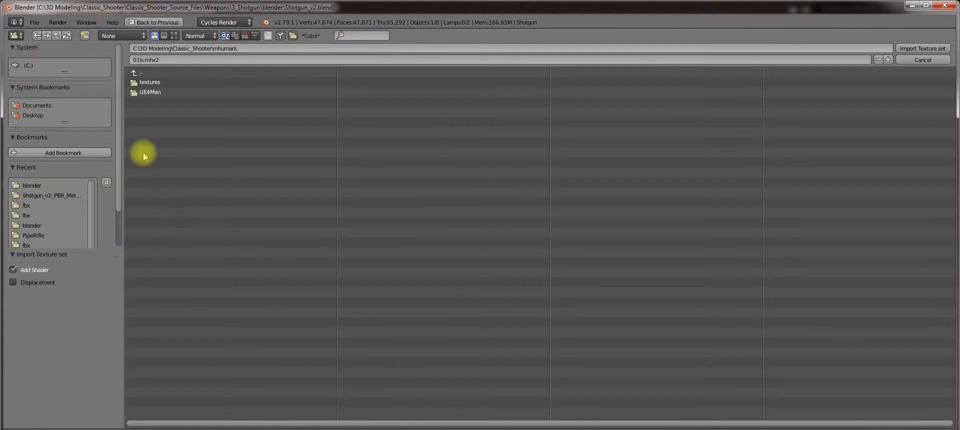
pyautogui.click(150, 83)
pyautogui.click(50, 196)
pyautogui.click(178, 83)
pyautogui.press('Return')
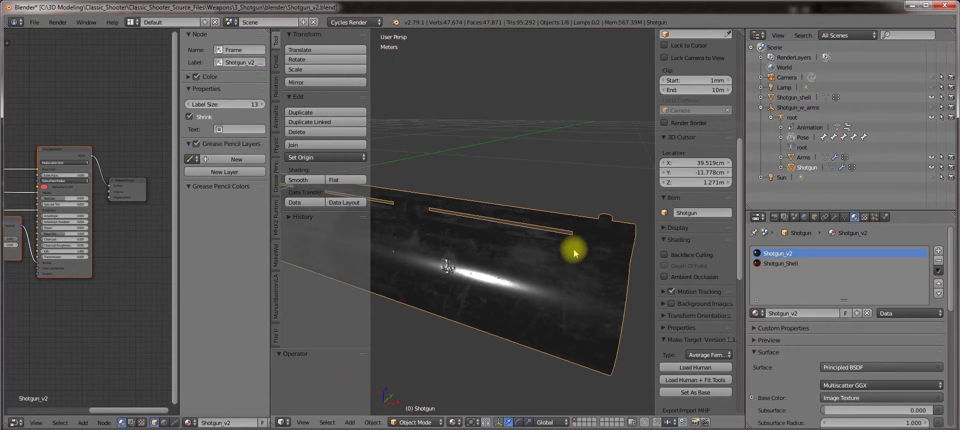
# Step: Switch the 3D view to Texture shading and examine the barrel's muzzle end
pyautogui.press('z')
pyautogui.click(568, 189)
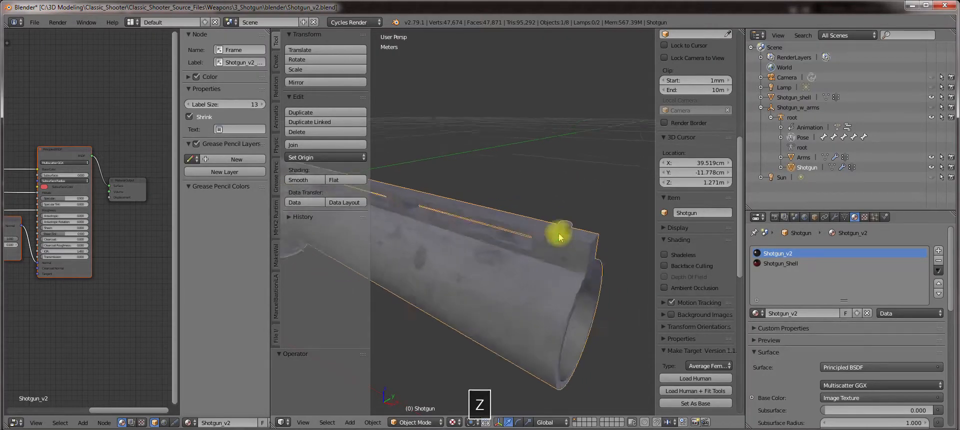
pyautogui.moveTo(559, 237); pyautogui.dragTo(548, 237, button='middle')
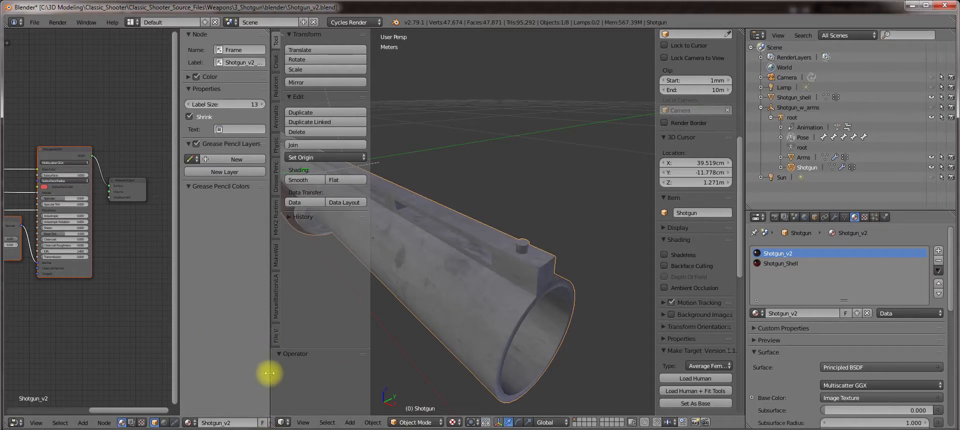
# Step: Merge the Node Editor area back into the 3D view, frame the whole shotgun and save the file
pyautogui.moveTo(271, 424); pyautogui.dragTo(240, 414)
pyautogui.scroll(-4, 354, 239)
pyautogui.moveTo(329, 247); pyautogui.dragTo(345, 225, button='middle')
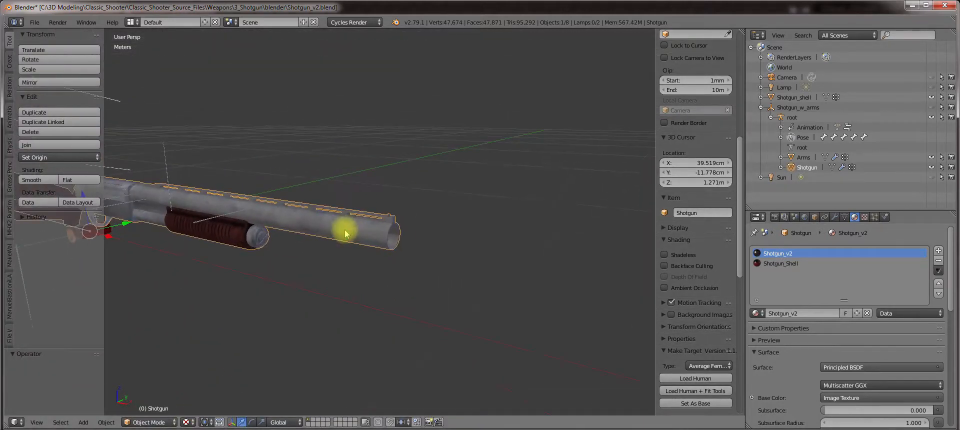
pyautogui.keyDown('shift'); pyautogui.moveTo(414, 274); pyautogui.dragTo(436, 231, button='middle'); pyautogui.keyUp('shift')
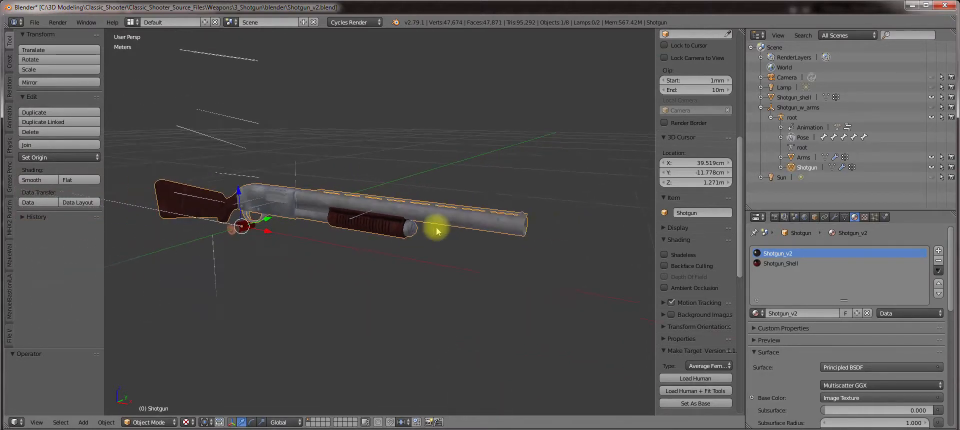
pyautogui.click(35, 22)
pyautogui.click(58, 103)
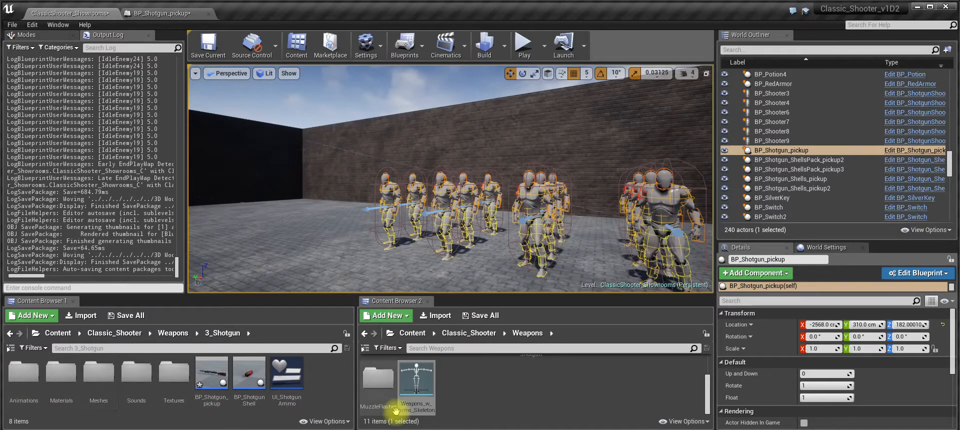
# Step: In Unreal Editor, reimport the SK_Shotgun_v2 skeletal mesh and the Shotgun_v2 static mesh in the 3_Shotgun Meshes folder
pyautogui.doubleClick(98, 374)
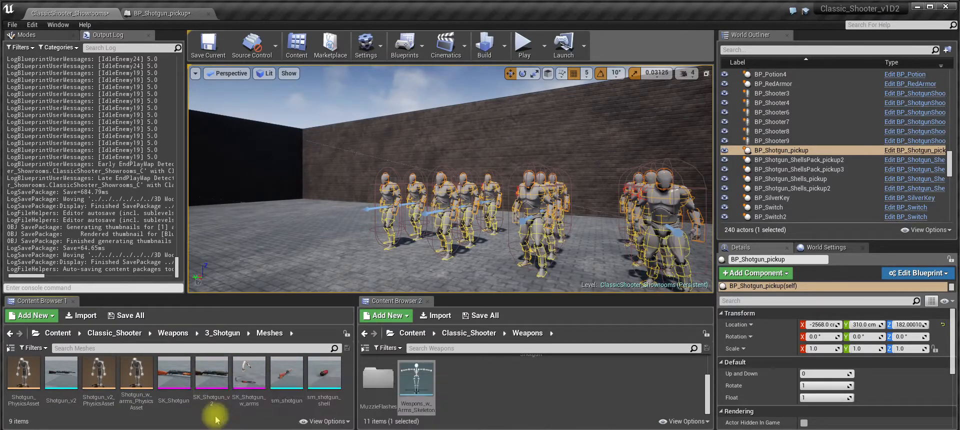
pyautogui.click(212, 377)
pyautogui.rightClick(211, 377)
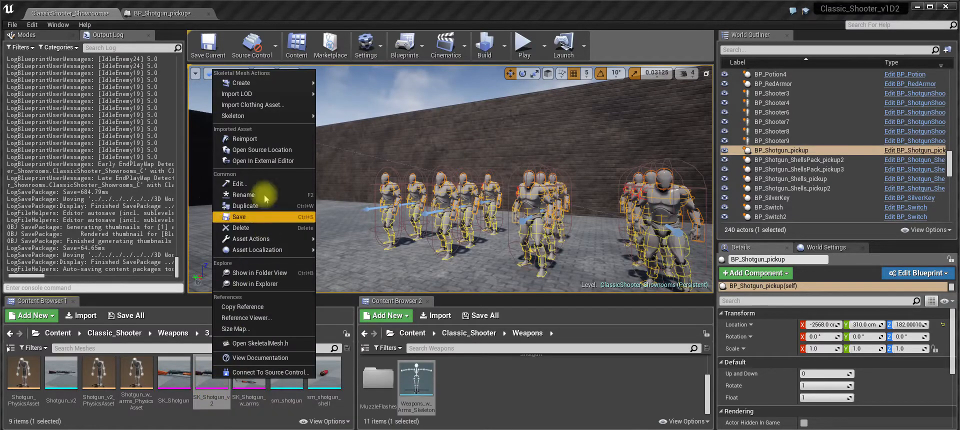
pyautogui.click(249, 137)
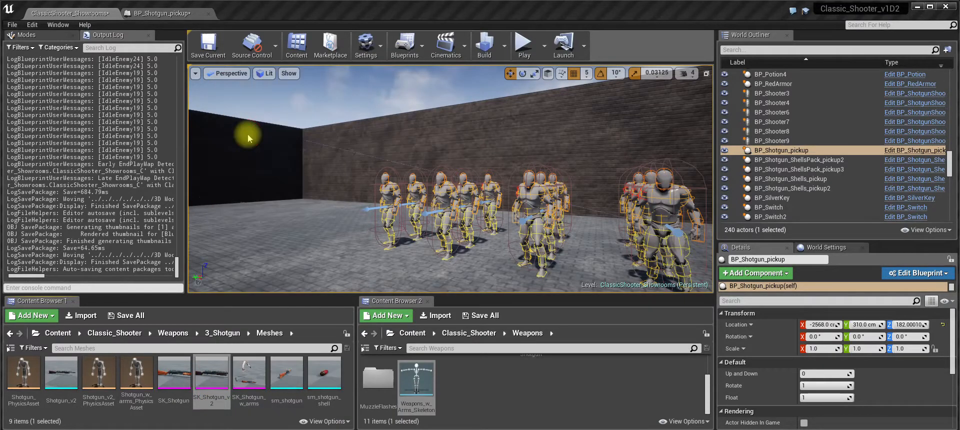
pyautogui.click(61, 372)
pyautogui.rightClick(61, 371)
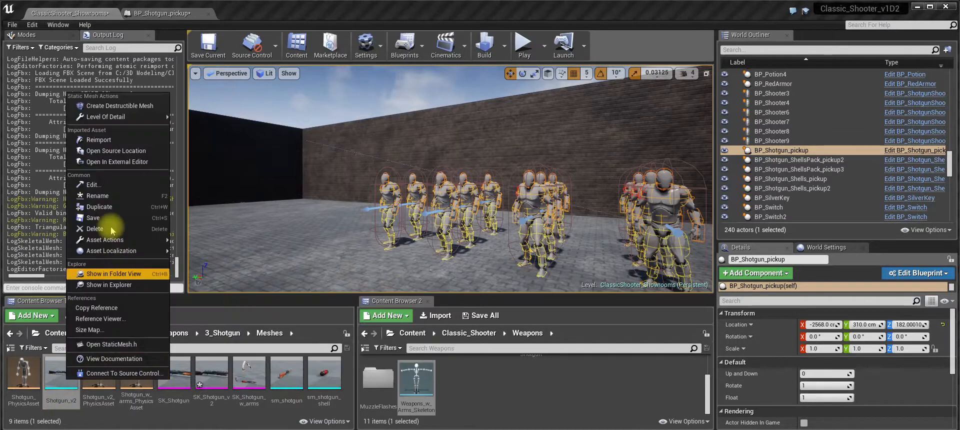
pyautogui.click(111, 140)
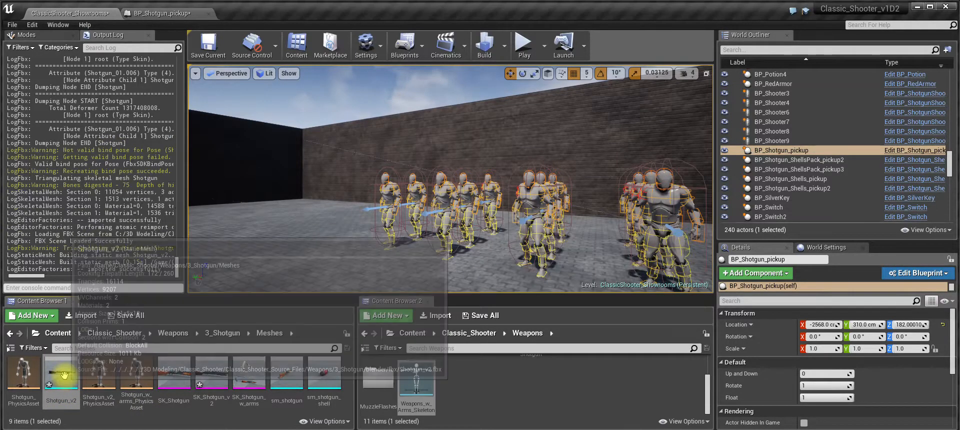
# Step: Rename the Shotgun_v2 static mesh as sm_Shotgun_v2
pyautogui.click(100, 375)
pyautogui.click(61, 378)
pyautogui.press('F2')
pyautogui.hotkey('ctrl', 'Left')
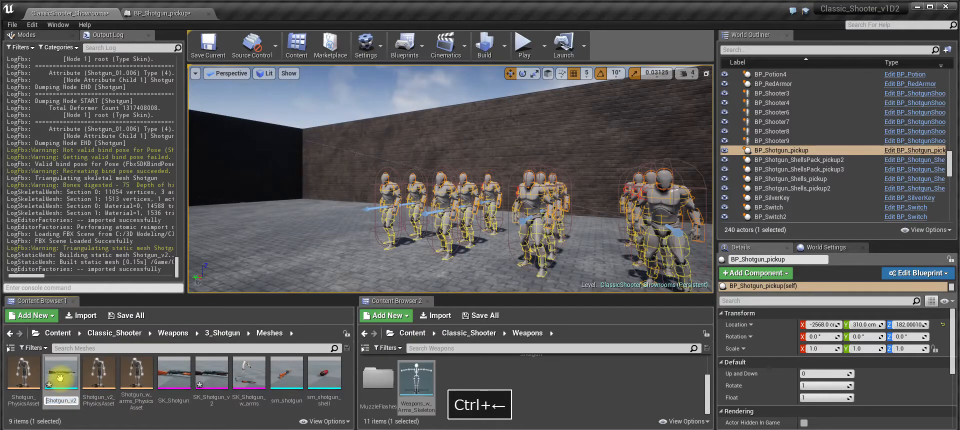
pyautogui.write('sm_')
pyautogui.press('Return')
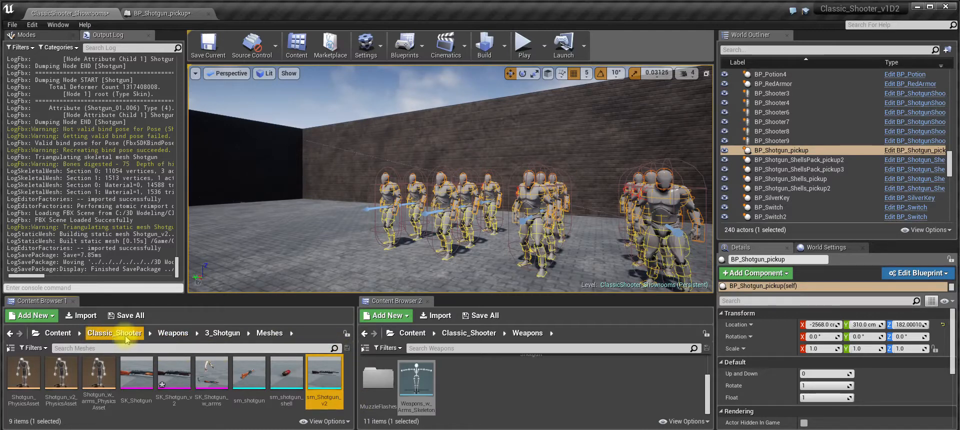
# Step: Reimport the base color, normal and occlusion-roughness-metallic textures in the 3_Shotgun Textures/Shotgun_v2 folder
pyautogui.click(173, 334)
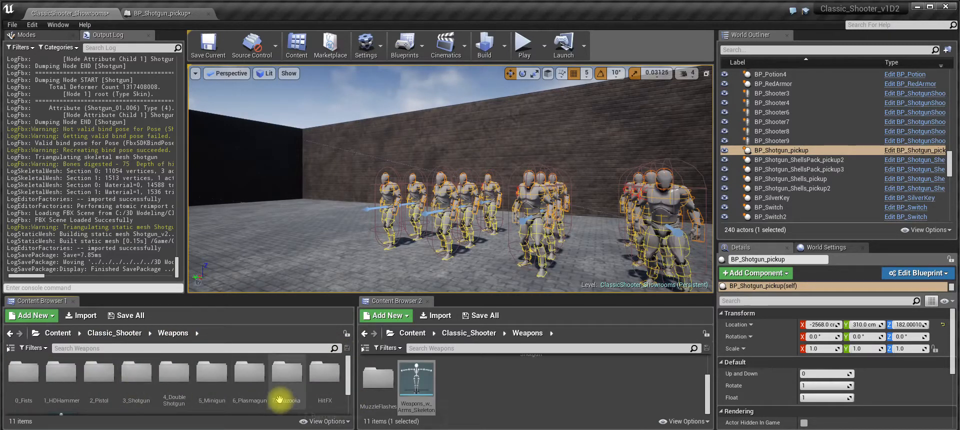
pyautogui.doubleClick(136, 380)
pyautogui.doubleClick(61, 380)
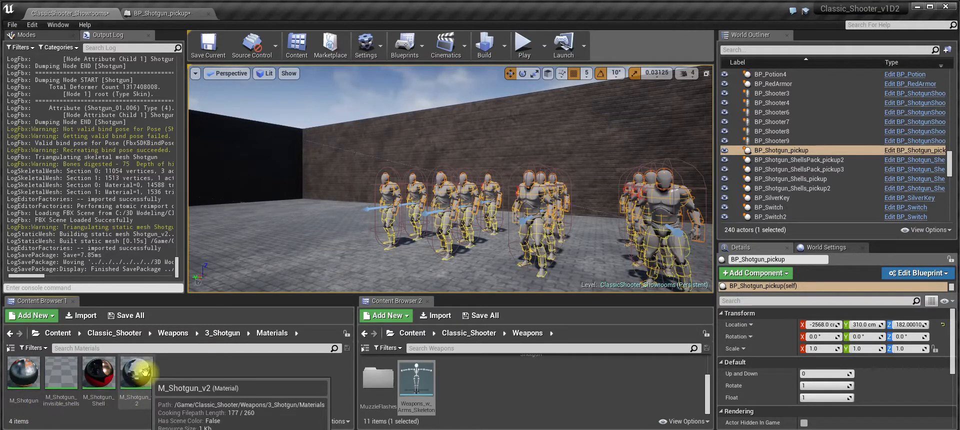
pyautogui.click(222, 333)
pyautogui.doubleClick(176, 377)
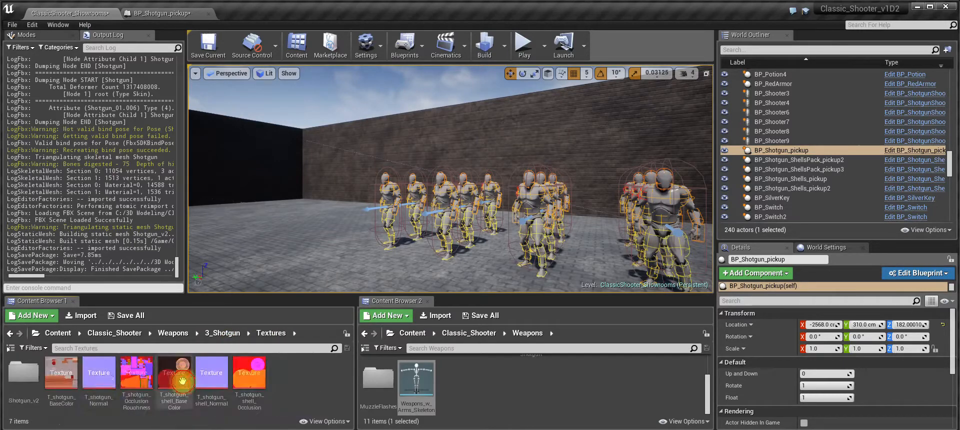
pyautogui.doubleClick(22, 375)
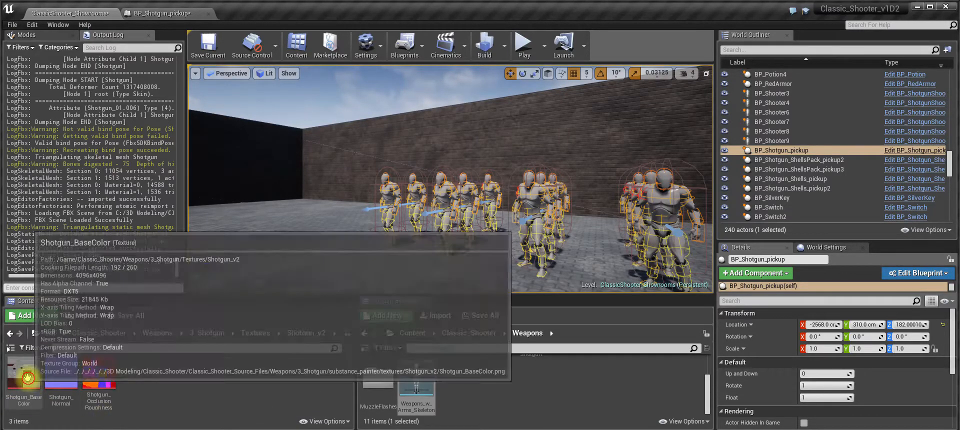
pyautogui.keyDown('shift'); pyautogui.click(100, 375); pyautogui.keyUp('shift')
pyautogui.rightClick(106, 375)
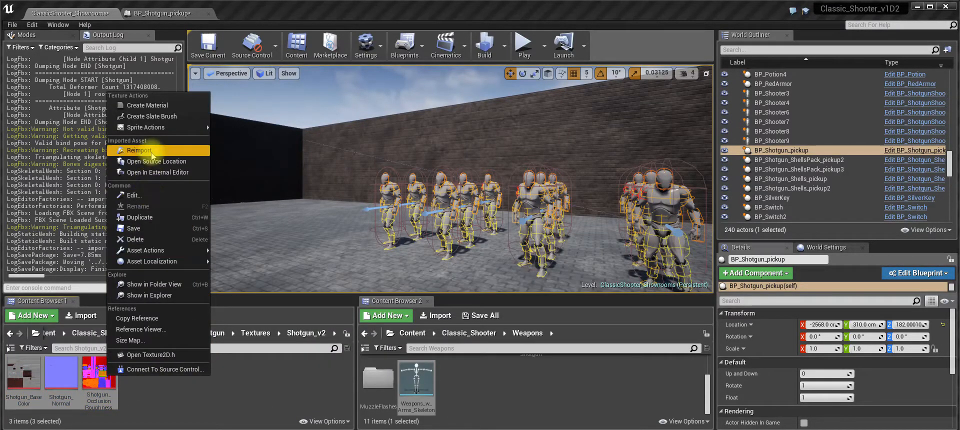
pyautogui.click(150, 152)
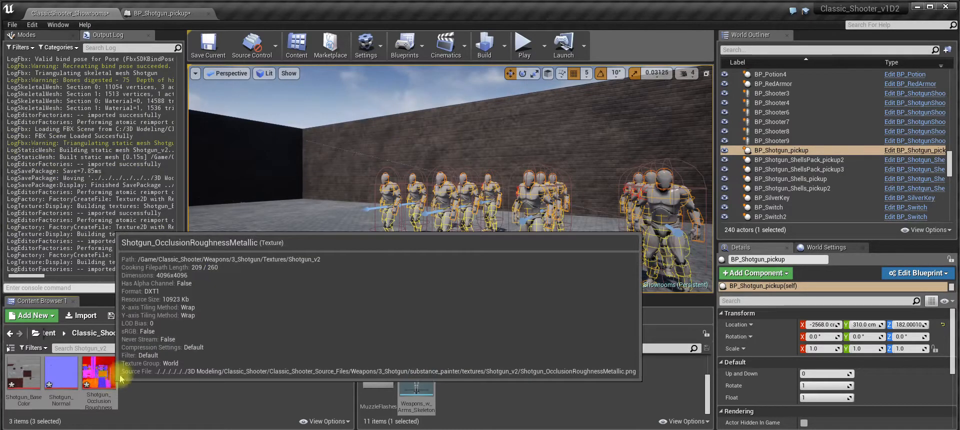
# Step: Open the sm_Shotgun_v2 static mesh from the 3_Shotgun Meshes folder in its mesh editor
pyautogui.click(212, 332)
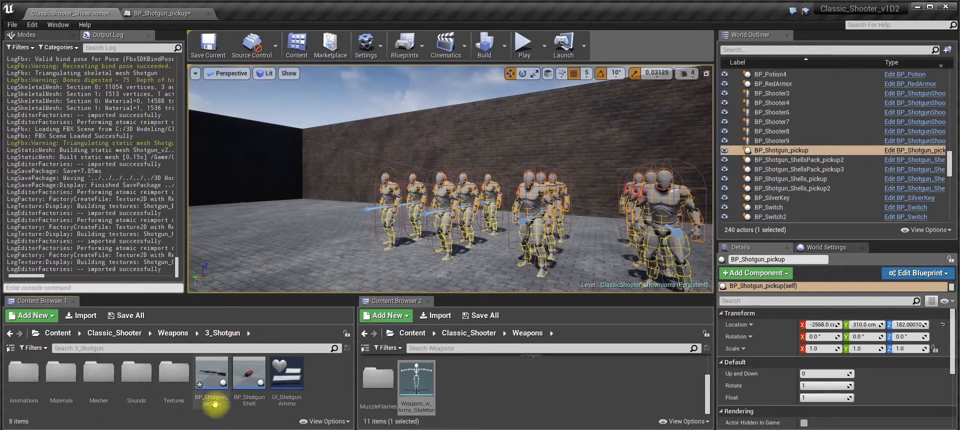
pyautogui.doubleClick(96, 375)
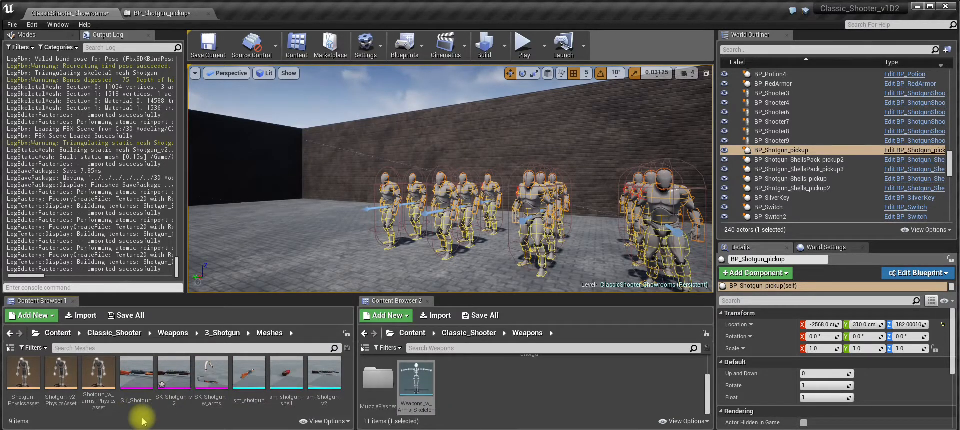
pyautogui.doubleClick(323, 387)
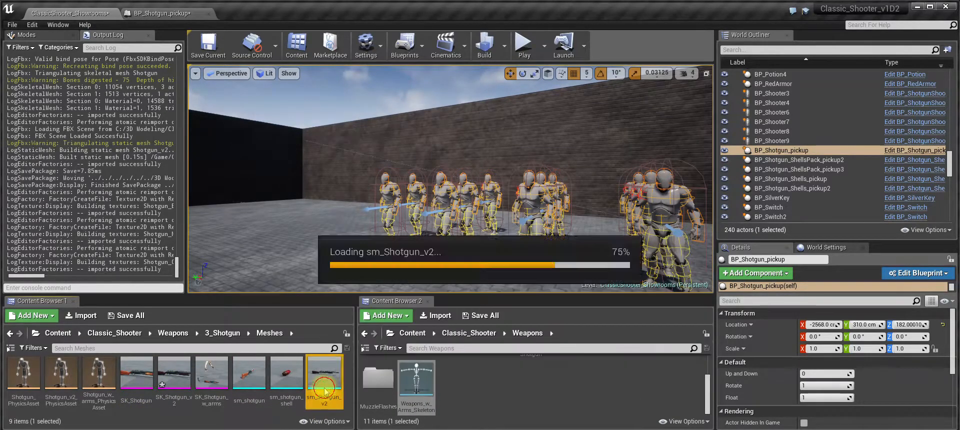
# Step: Examine the textured sm_Shotgun_v2 mesh in the preview, from the barrel muzzle up close to the whole weapon from above and both sides
pyautogui.scroll(7, 342, 308)
pyautogui.scroll(-3, 416, 288)
pyautogui.keyDown('alt'); pyautogui.moveTo(417, 287); pyautogui.dragTo(530, 275, button='middle'); pyautogui.keyUp('alt')
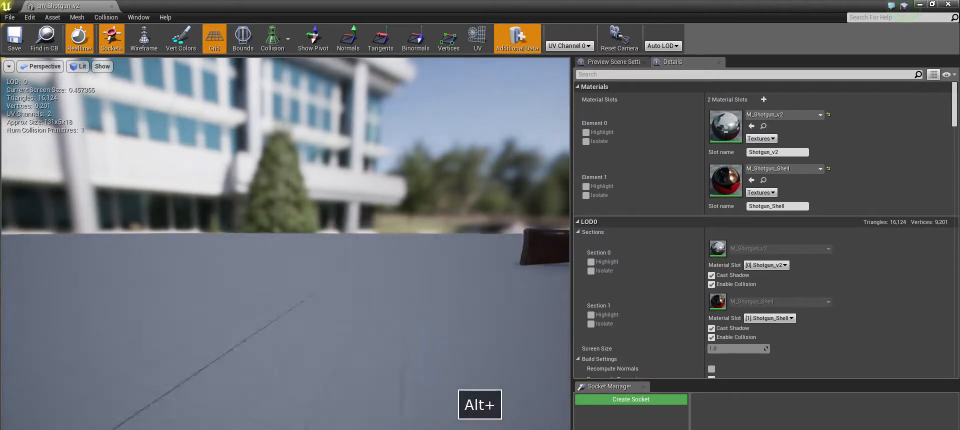
pyautogui.scroll(5, 425, 281)
pyautogui.scroll(-5, 369, 275)
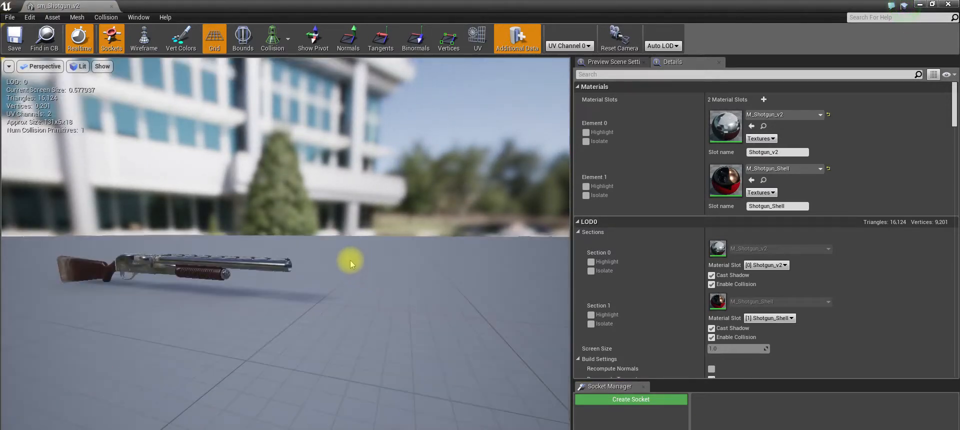
pyautogui.keyDown('alt'); pyautogui.moveTo(344, 262); pyautogui.dragTo(292, 271); pyautogui.keyUp('alt')
pyautogui.scroll(5, 293, 260)
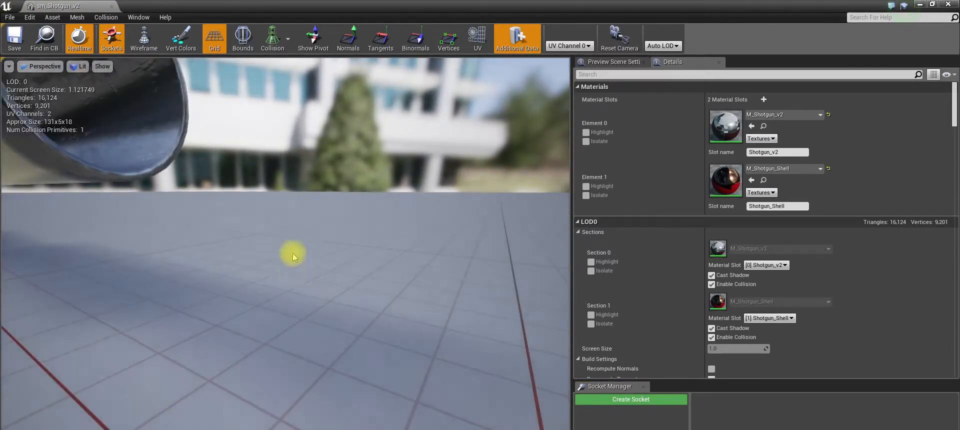
pyautogui.scroll(-3, 293, 256)
pyautogui.keyDown('alt'); pyautogui.moveTo(293, 256); pyautogui.dragTo(316, 225, button='middle'); pyautogui.keyUp('alt')
pyautogui.scroll(5, 293, 257)
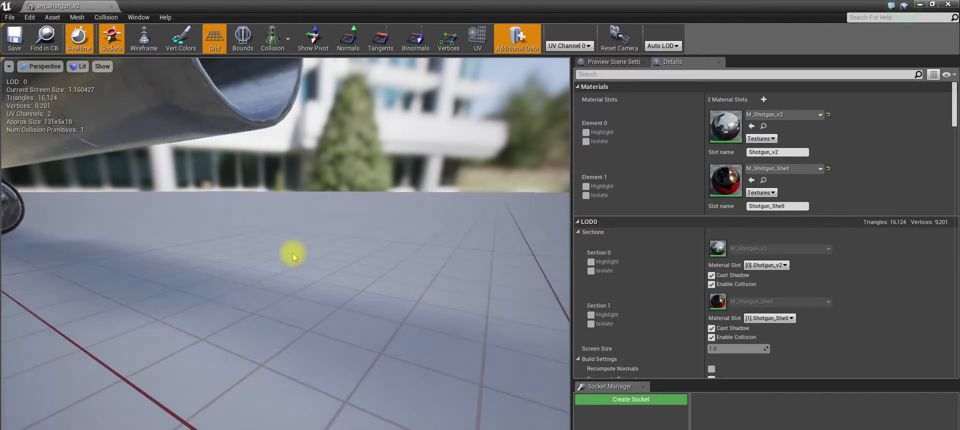
pyautogui.keyDown('alt'); pyautogui.moveTo(297, 246); pyautogui.dragTo(331, 307); pyautogui.keyUp('alt')
pyautogui.scroll(-5, 285, 241)
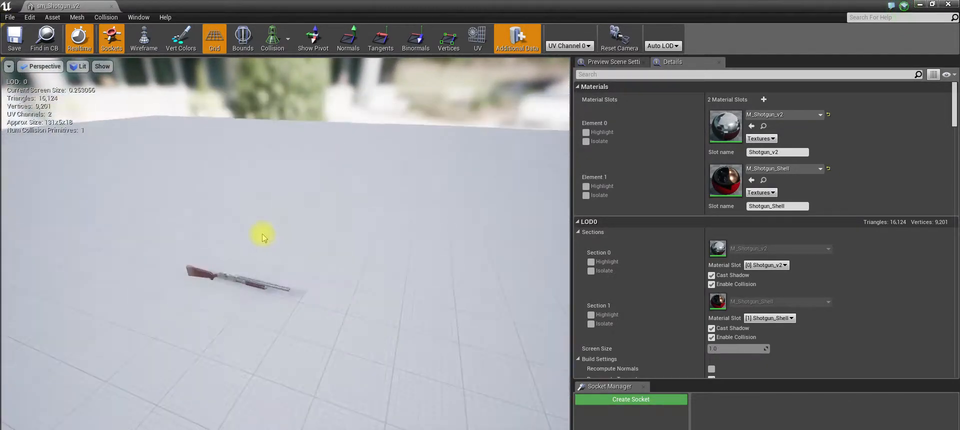
pyautogui.keyDown('alt'); pyautogui.moveTo(236, 240); pyautogui.dragTo(266, 238); pyautogui.keyUp('alt')
pyautogui.keyDown('alt'); pyautogui.moveTo(266, 237); pyautogui.dragTo(200, 240, button='middle'); pyautogui.keyUp('alt')
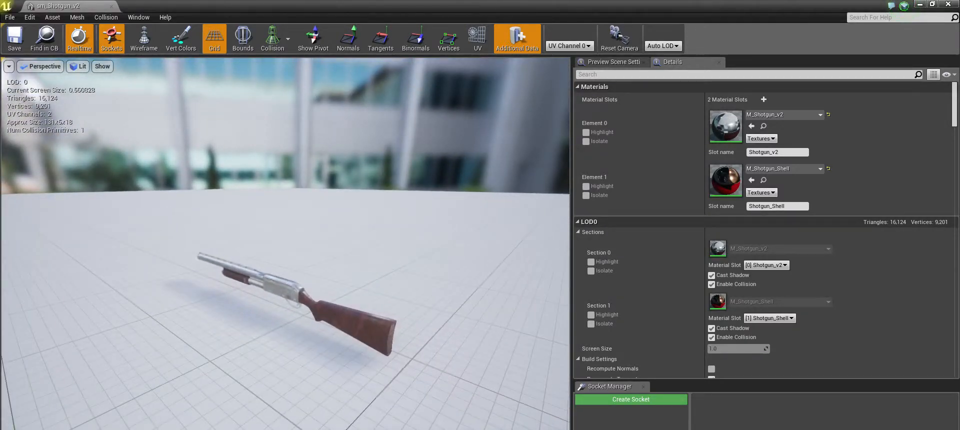
pyautogui.keyDown('alt'); pyautogui.moveTo(313, 239); pyautogui.dragTo(285, 227); pyautogui.keyUp('alt')
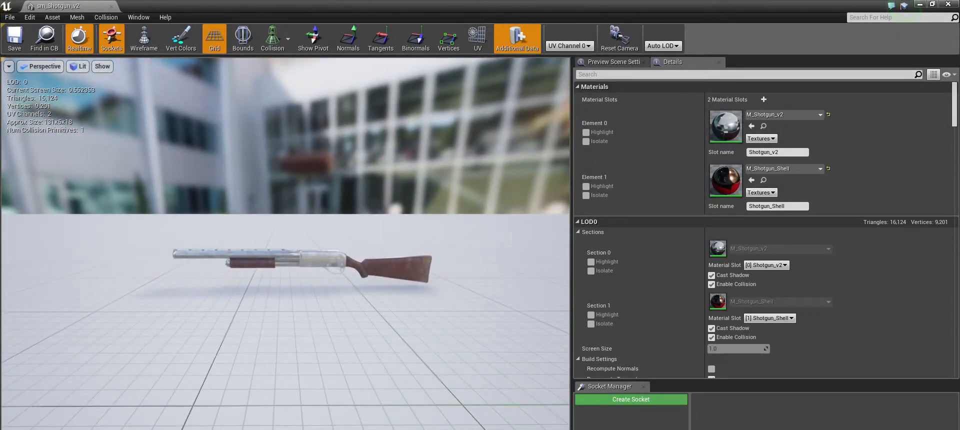